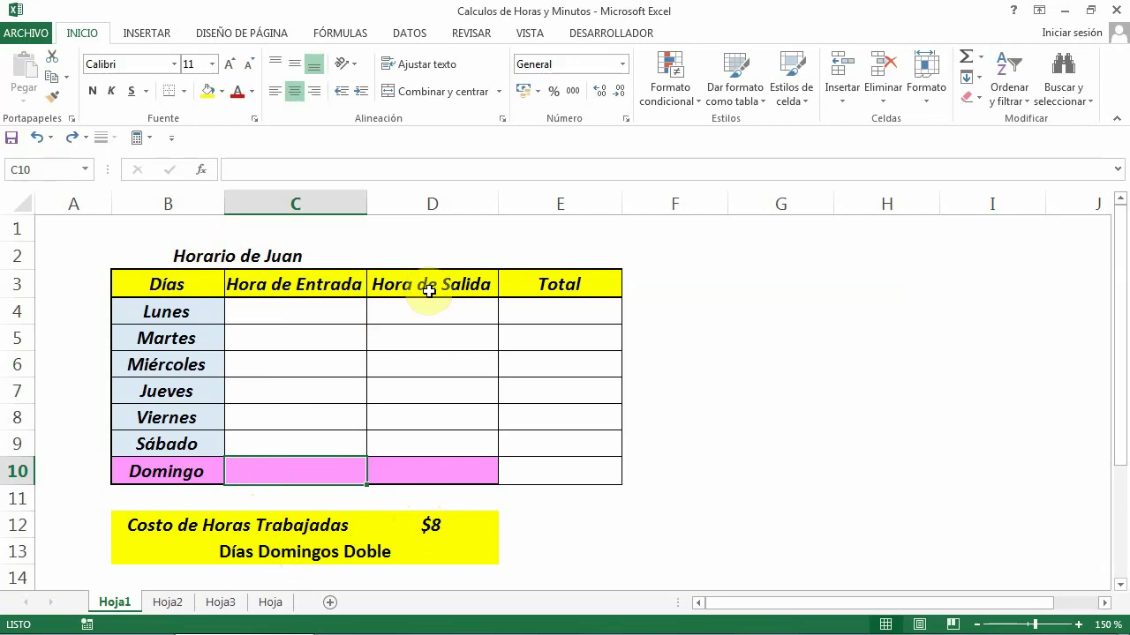
Apply the Hora time format to the Lunes–Domingo entry and exit cells C4:D10.
left_click(297, 312)
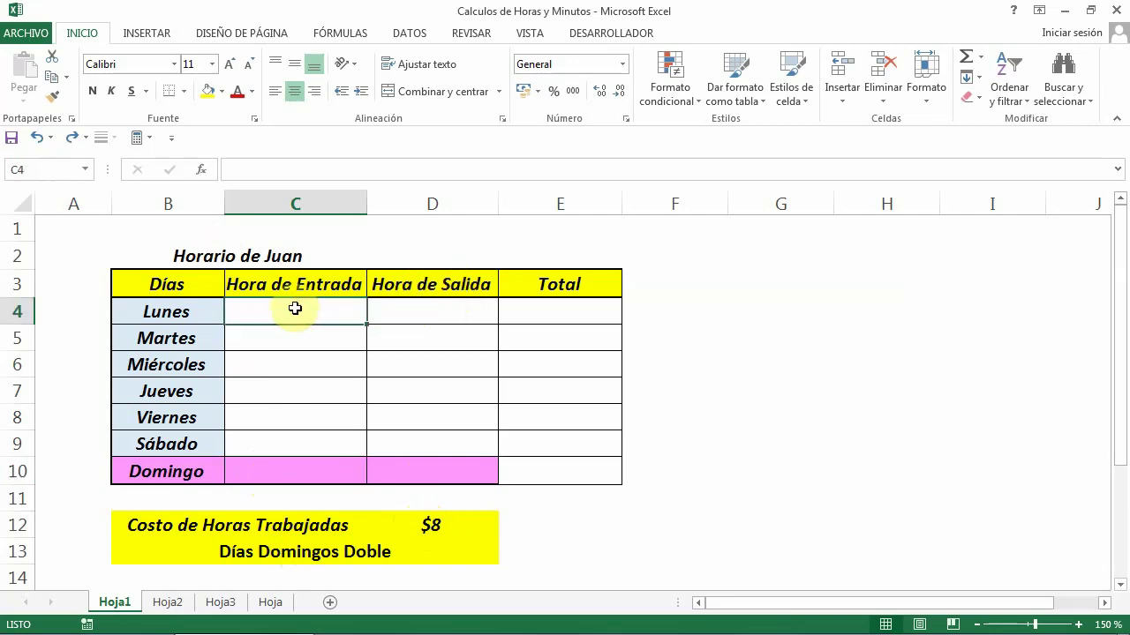
left_click(411, 308)
left_click(279, 310)
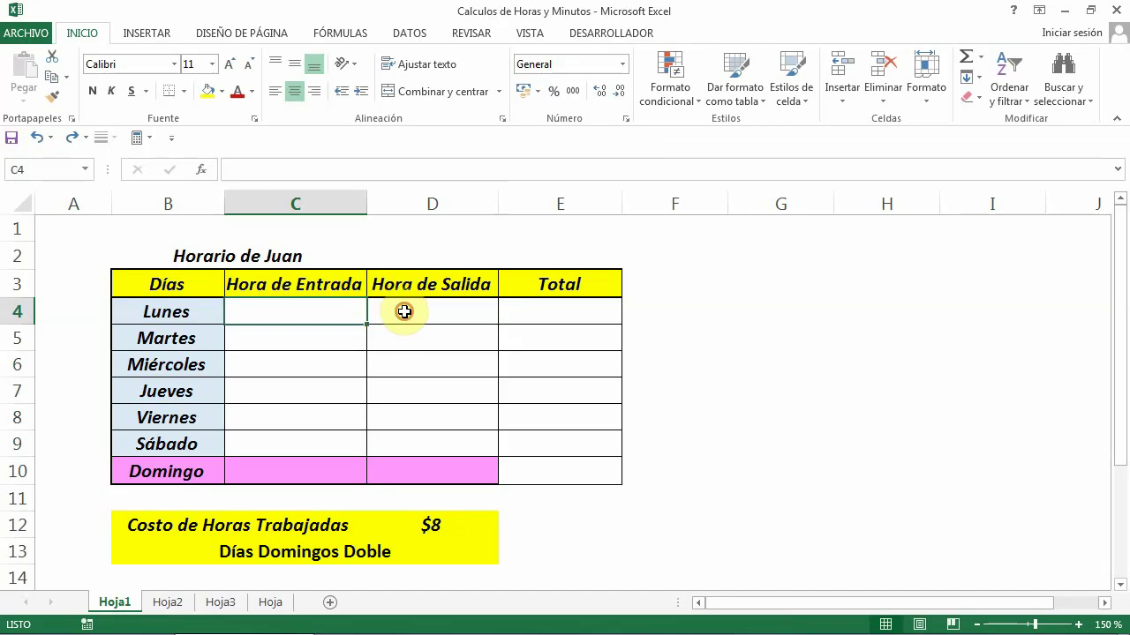
left_click(403, 313)
left_click(309, 328)
left_click(308, 314)
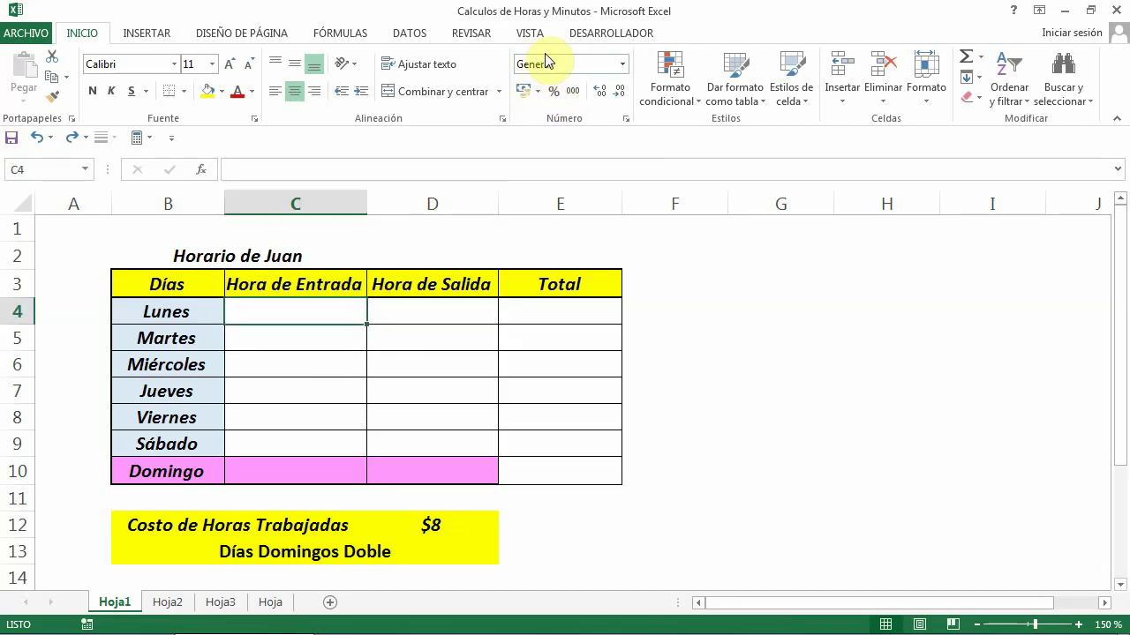
left_click_drag(281, 302, 409, 469)
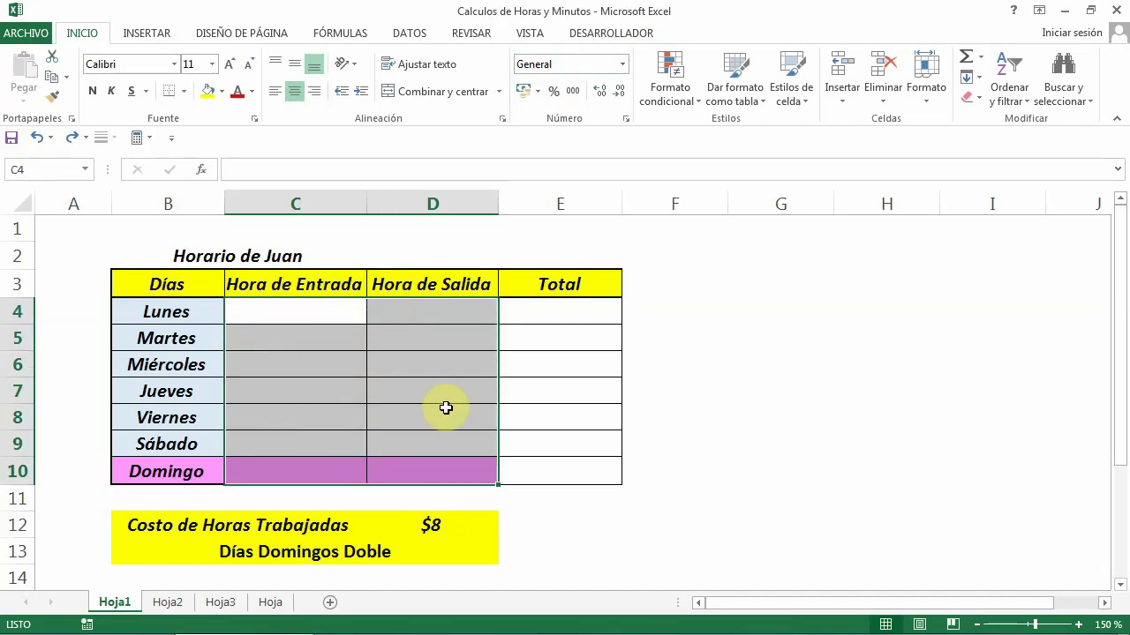
left_click(622, 65)
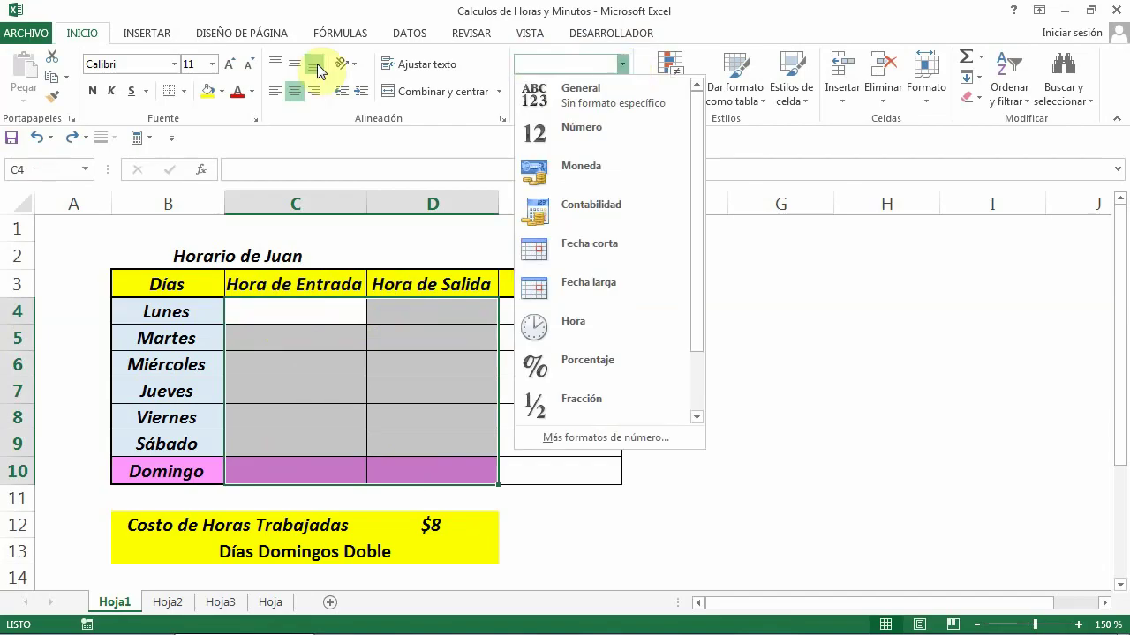
left_click(554, 321)
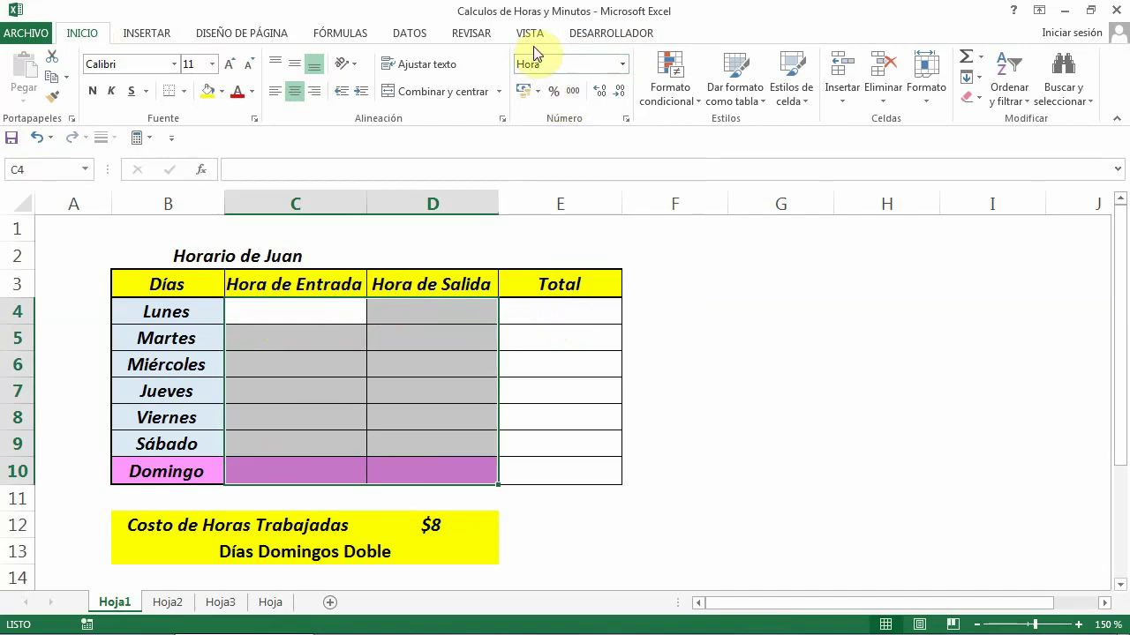
left_click(668, 293)
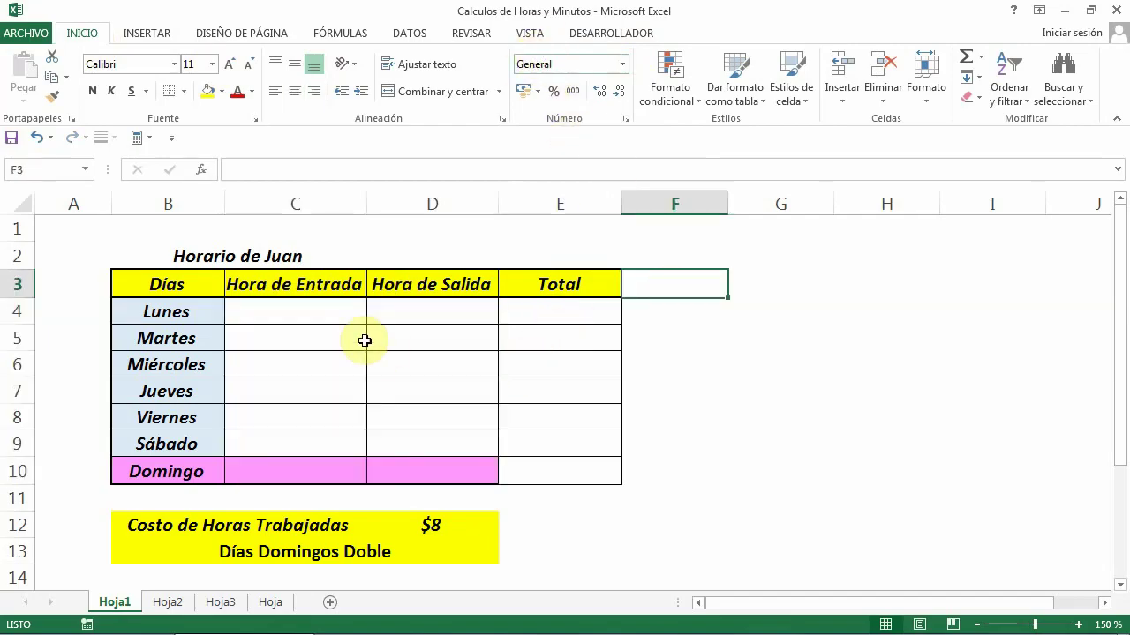
Enter Lunes times: 8:00 entry in C4 and 16:00 exit in D4.
left_click(296, 311)
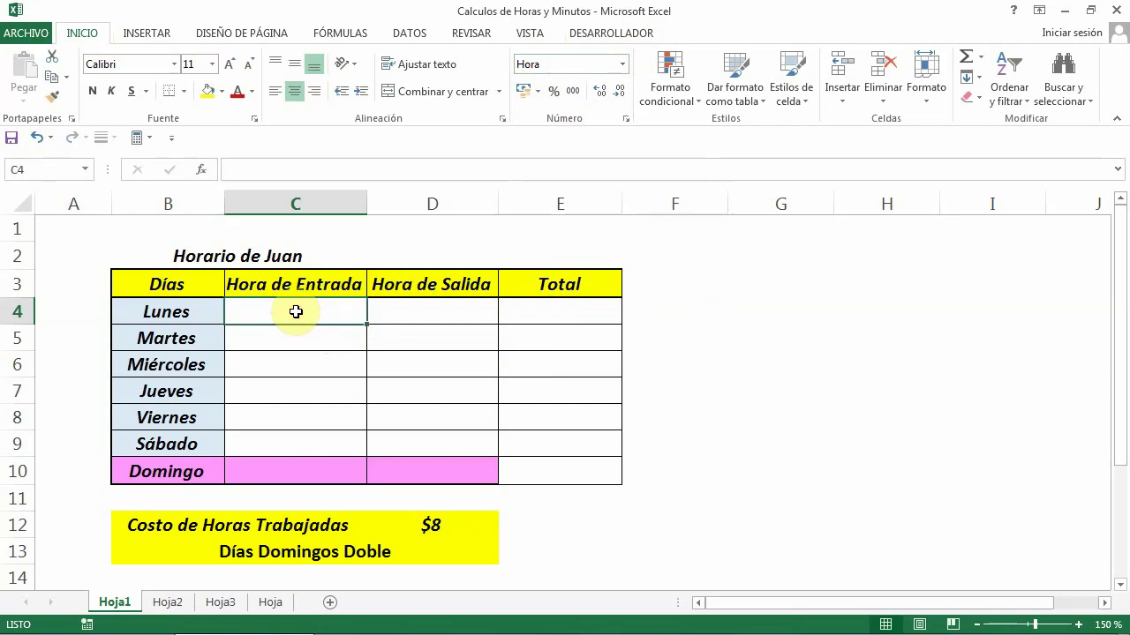
type("8")
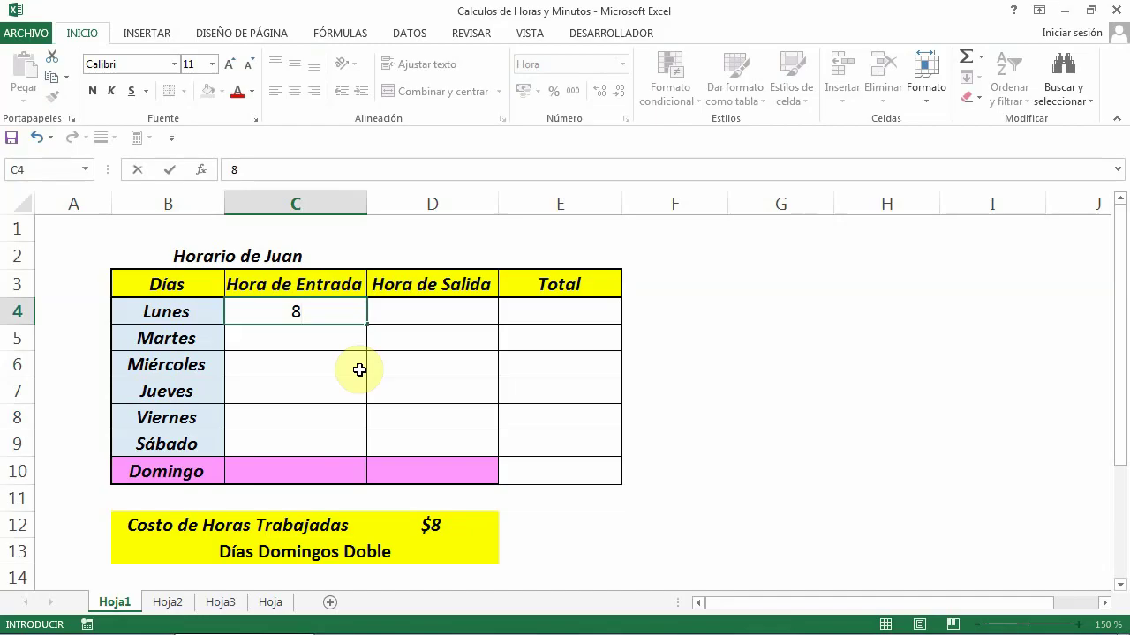
type(":")
type("00")
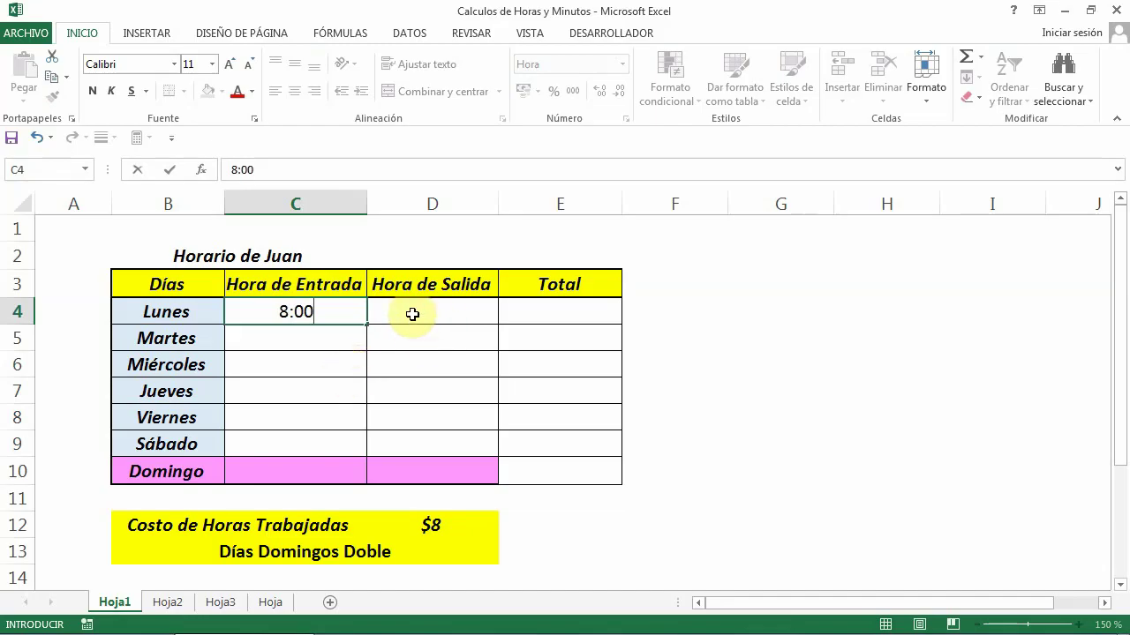
left_click(412, 314)
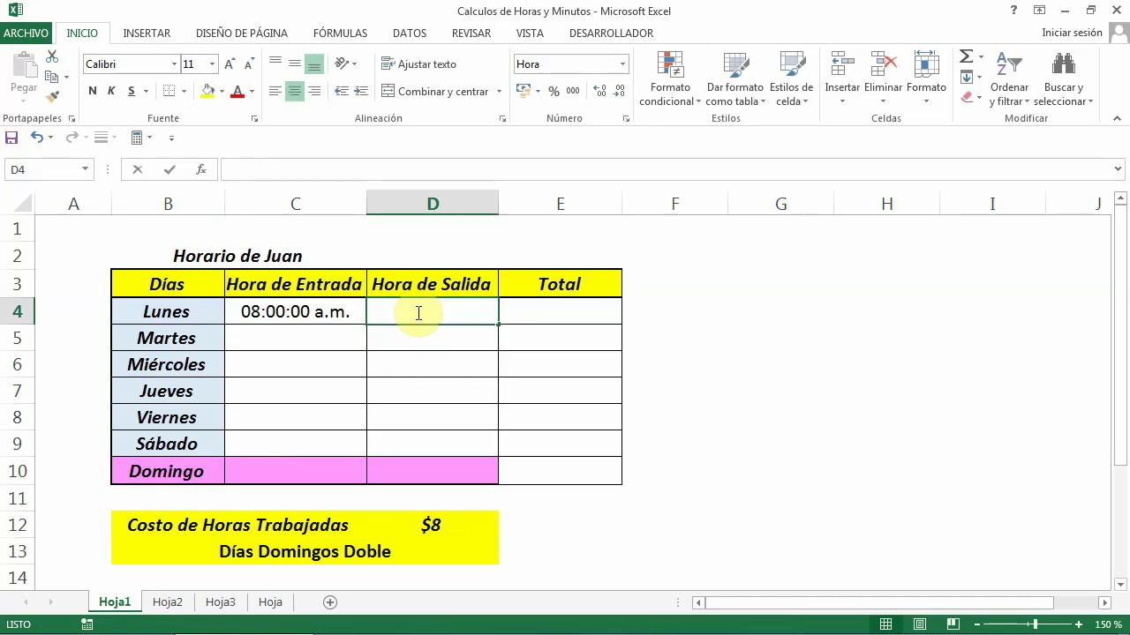
type("16")
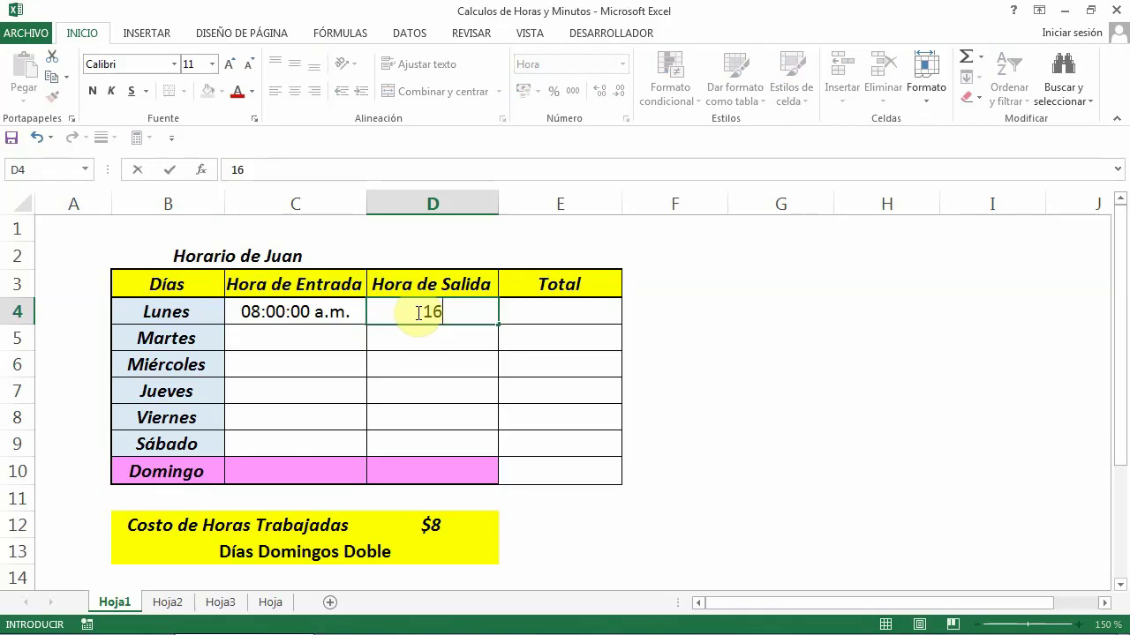
type(":0")
type("0")
left_click(426, 353)
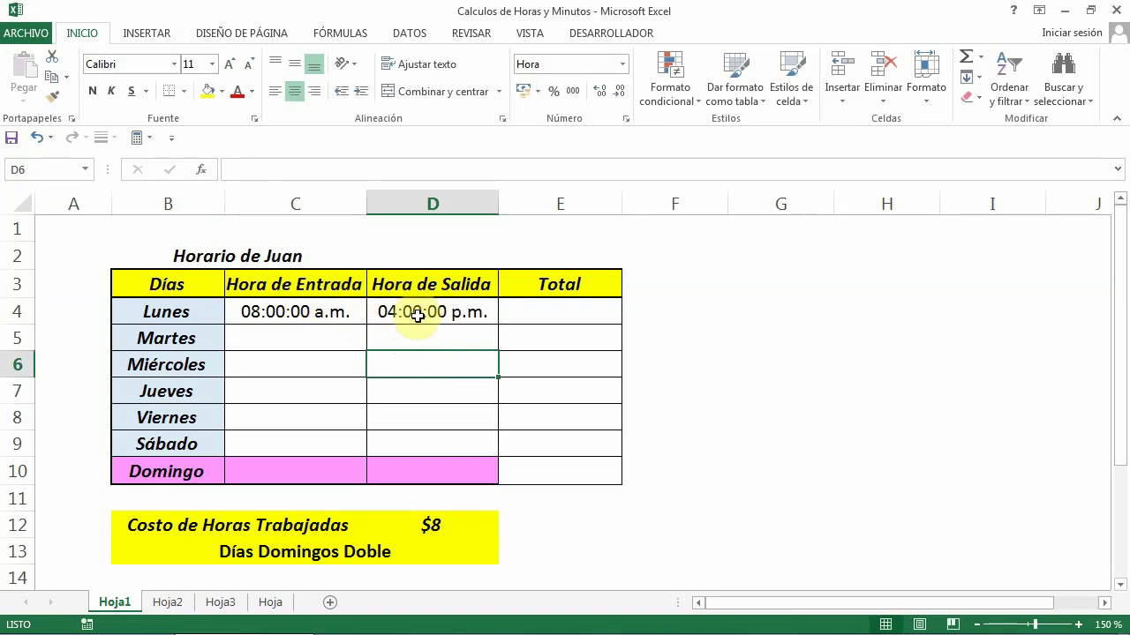
Enter Martes times: 8:15 entry in C5 and 16:30 exit in D5.
left_click(283, 335)
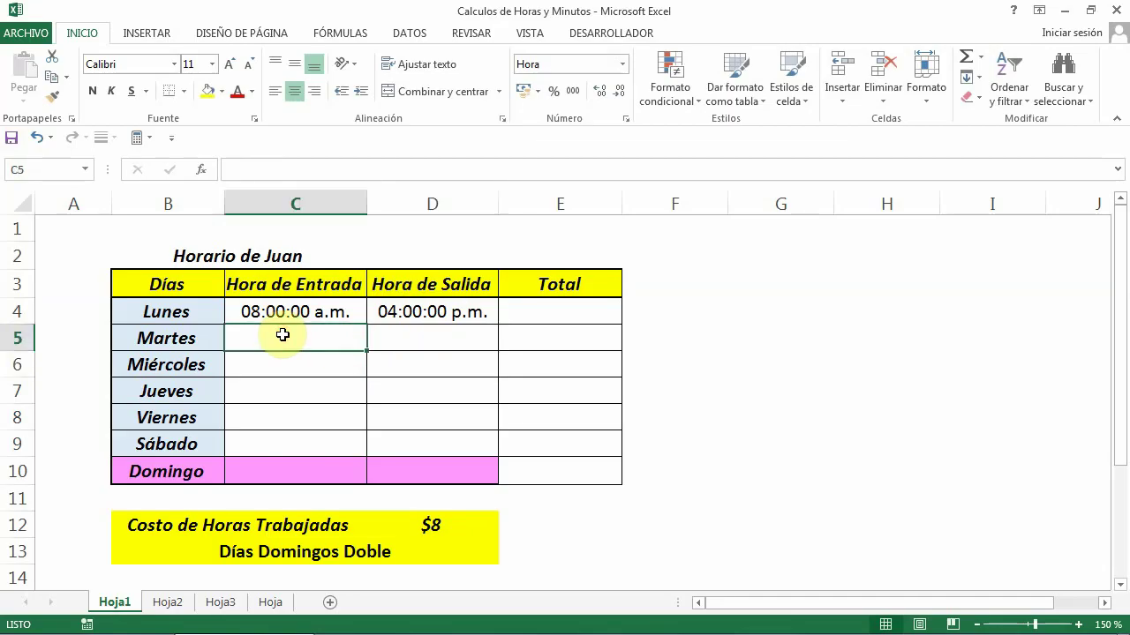
type("8")
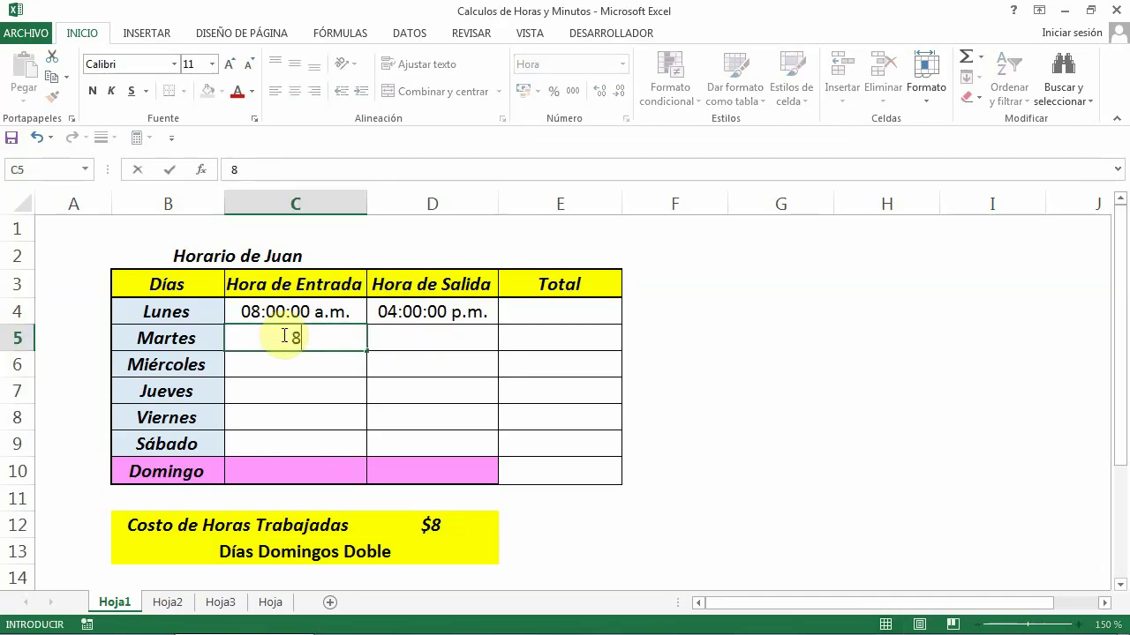
type(":")
type("15")
left_click(419, 340)
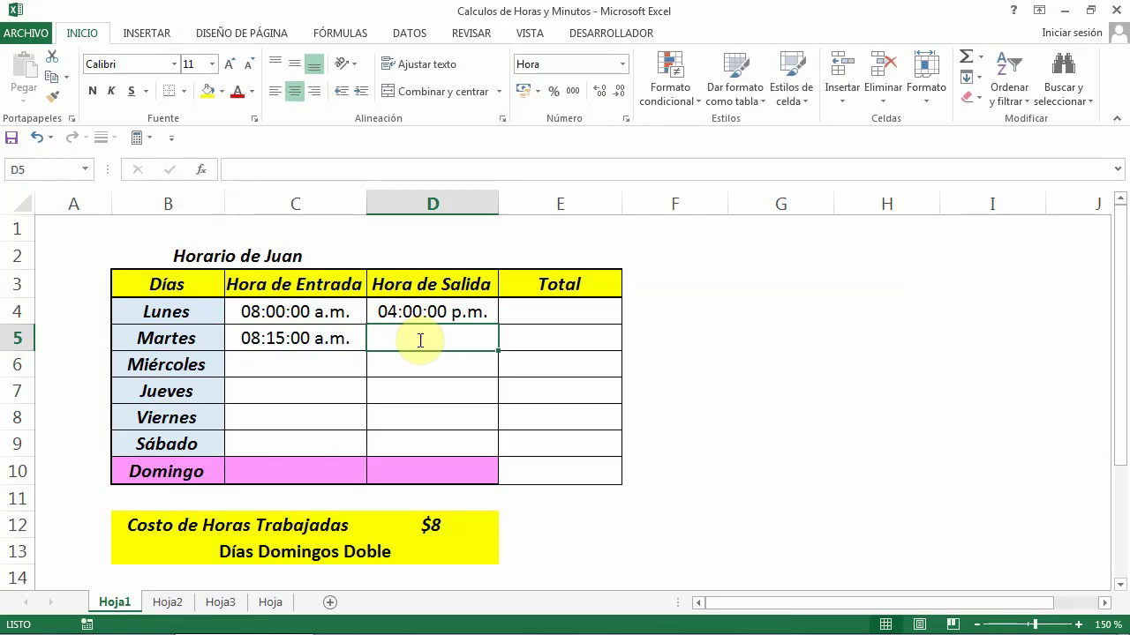
type("8")
key("BackSpace")
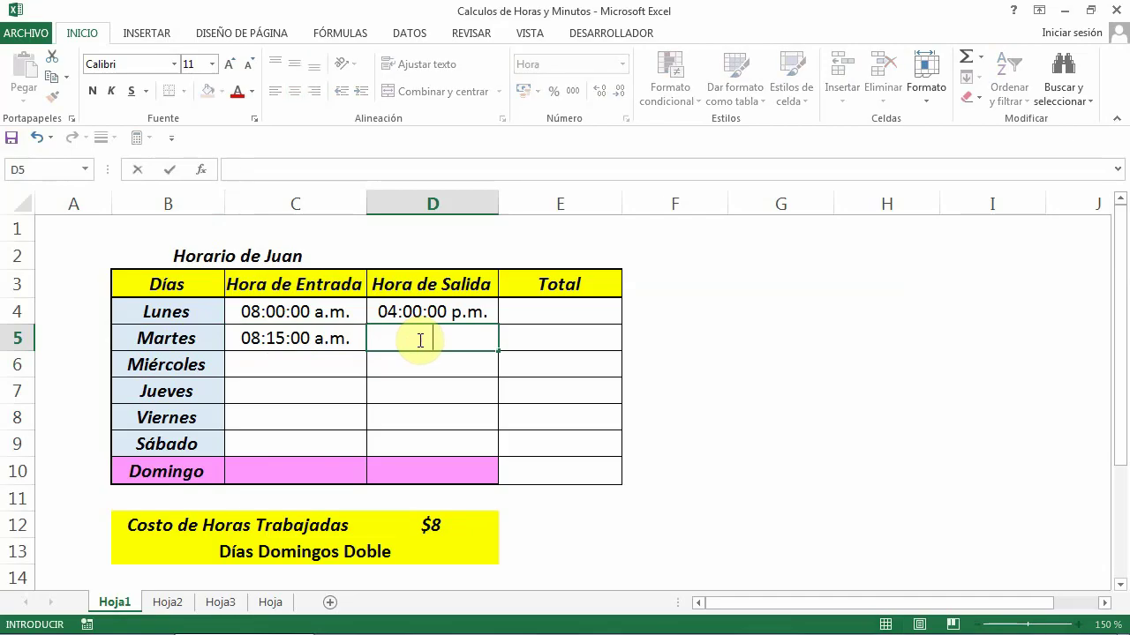
type("16")
type(":")
type("30")
Enter Miércoles times: 8:00 entry and 16:15 exit.
left_click(428, 411)
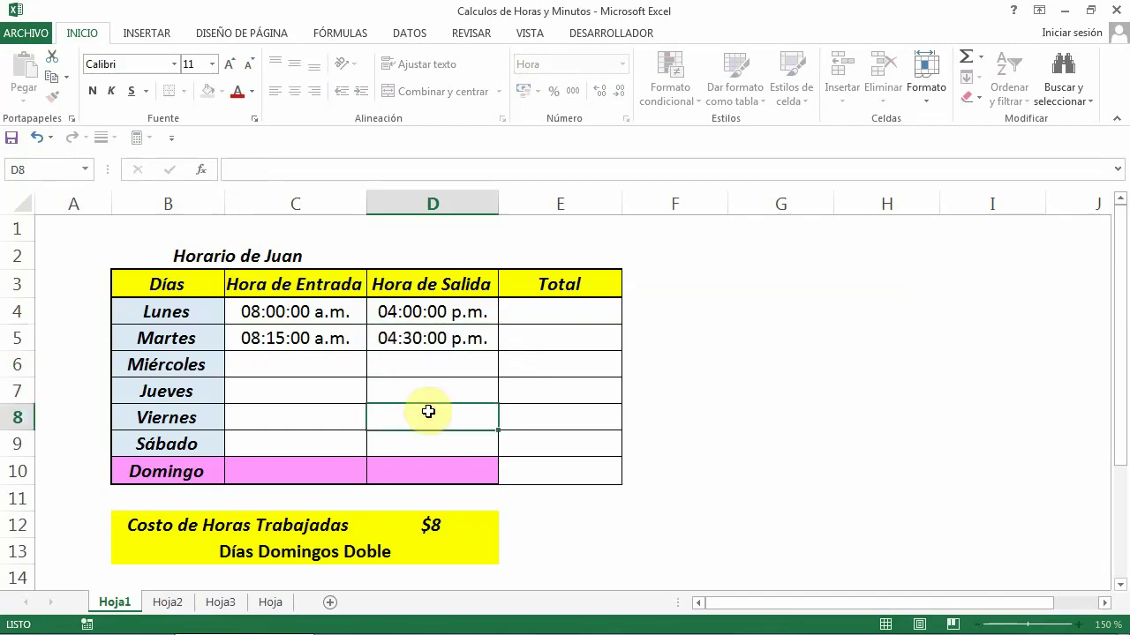
left_click(301, 368)
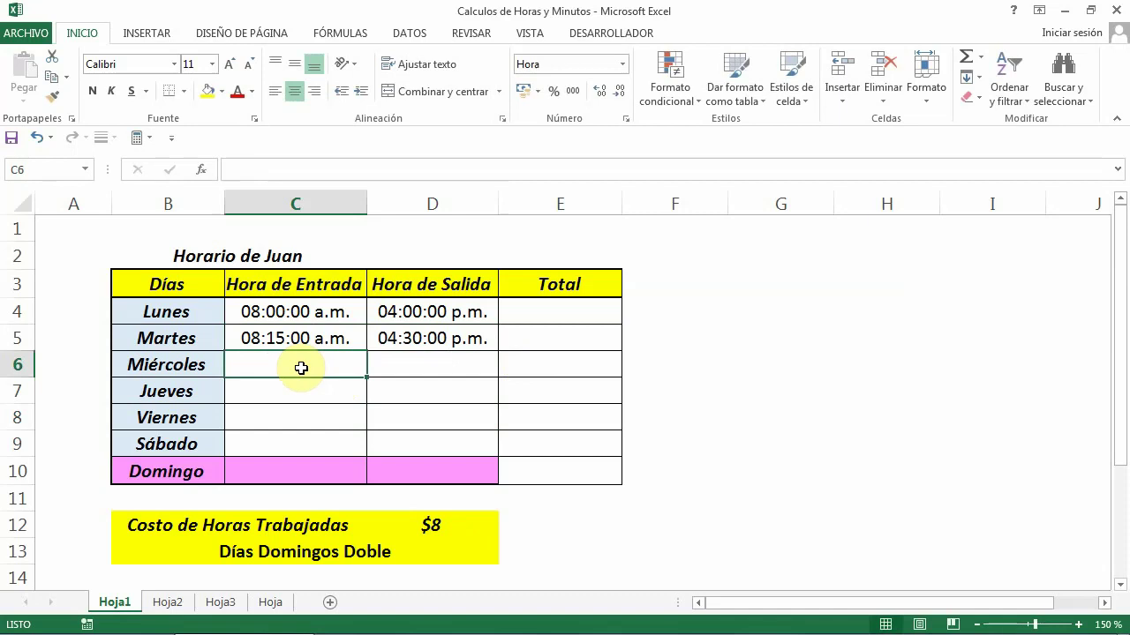
type("8")
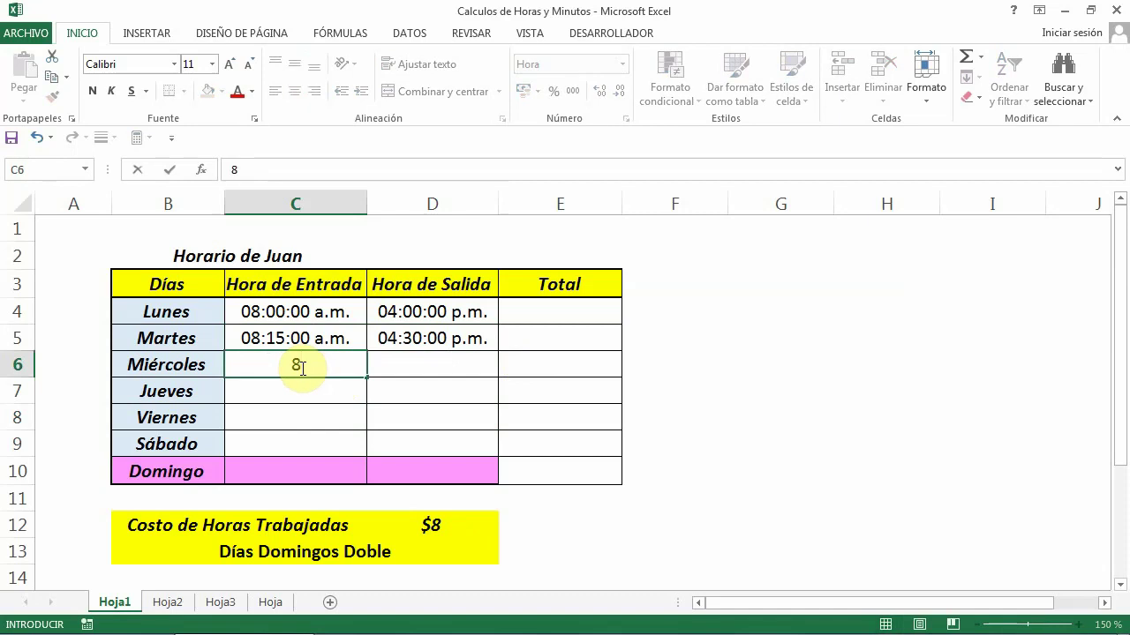
type(":0")
type("0")
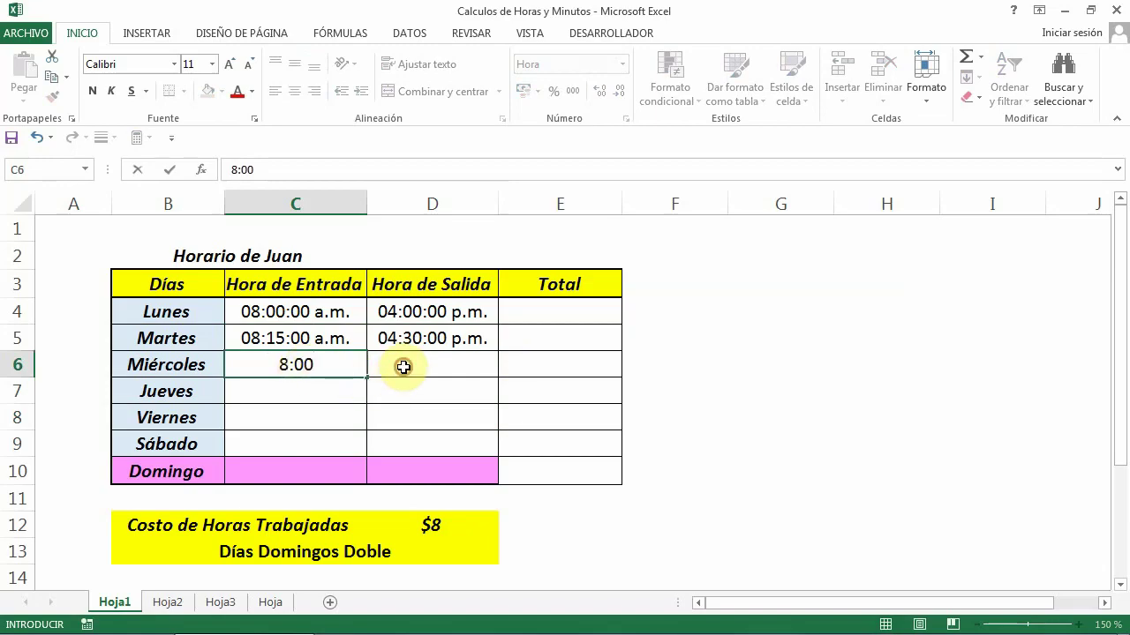
left_click(403, 367)
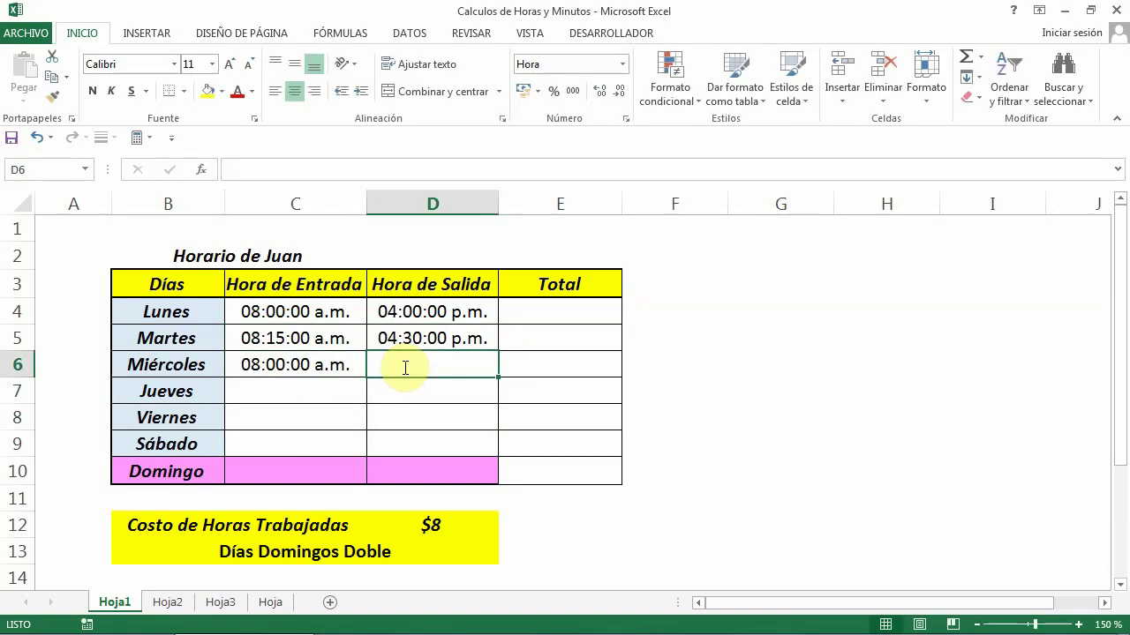
type("16")
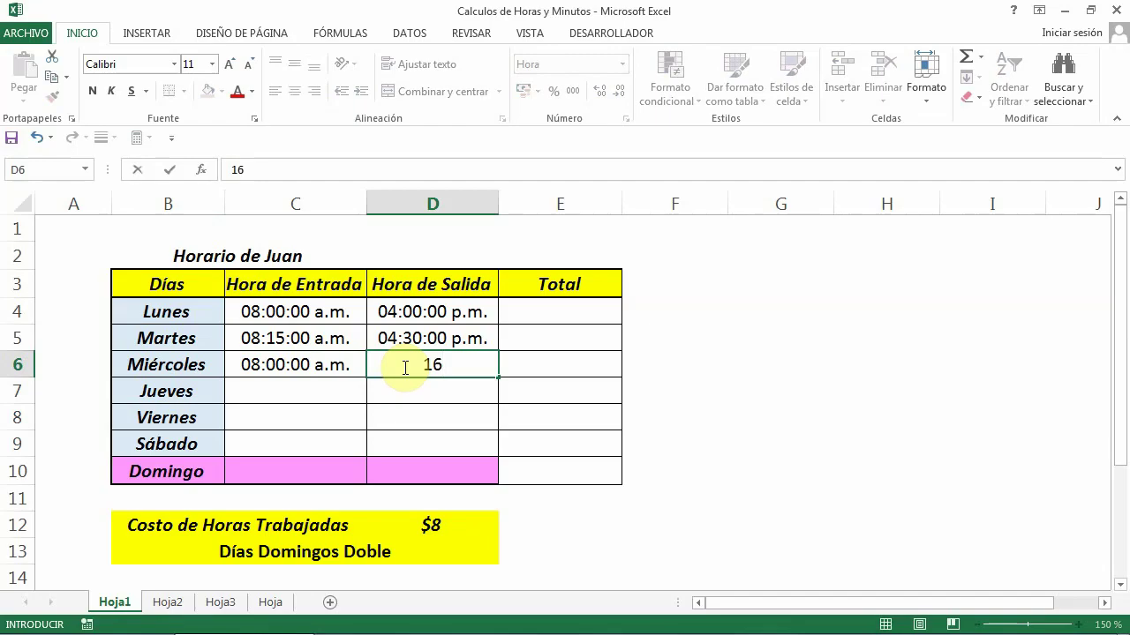
type(":")
type("15")
left_click(301, 387)
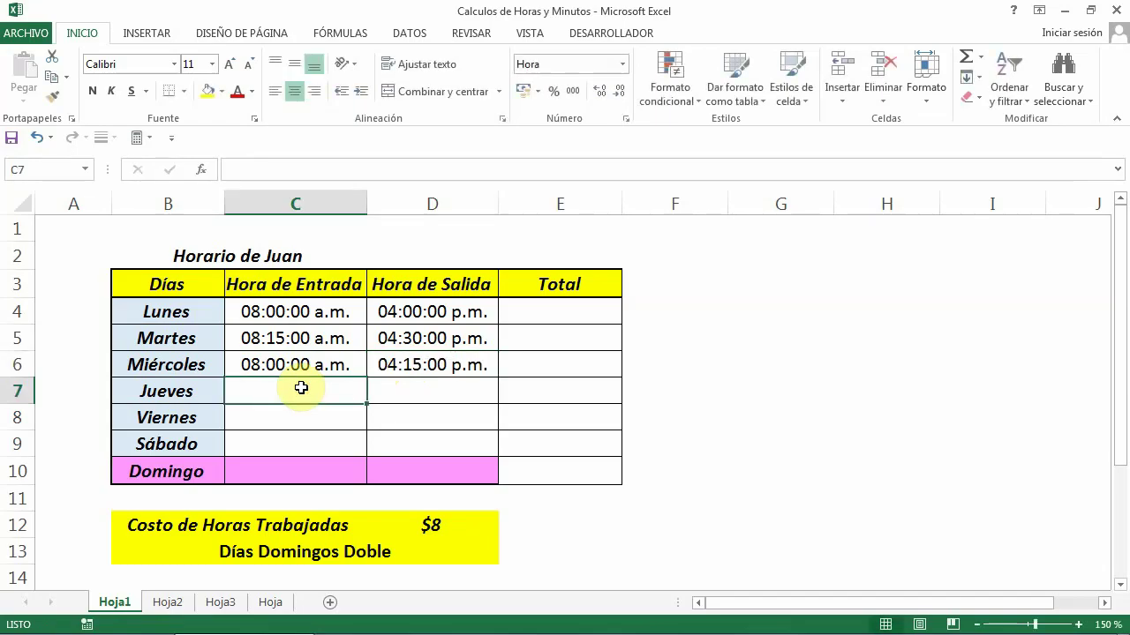
Enter Jueves times: 8:10 entry and 16:10 exit.
type("8")
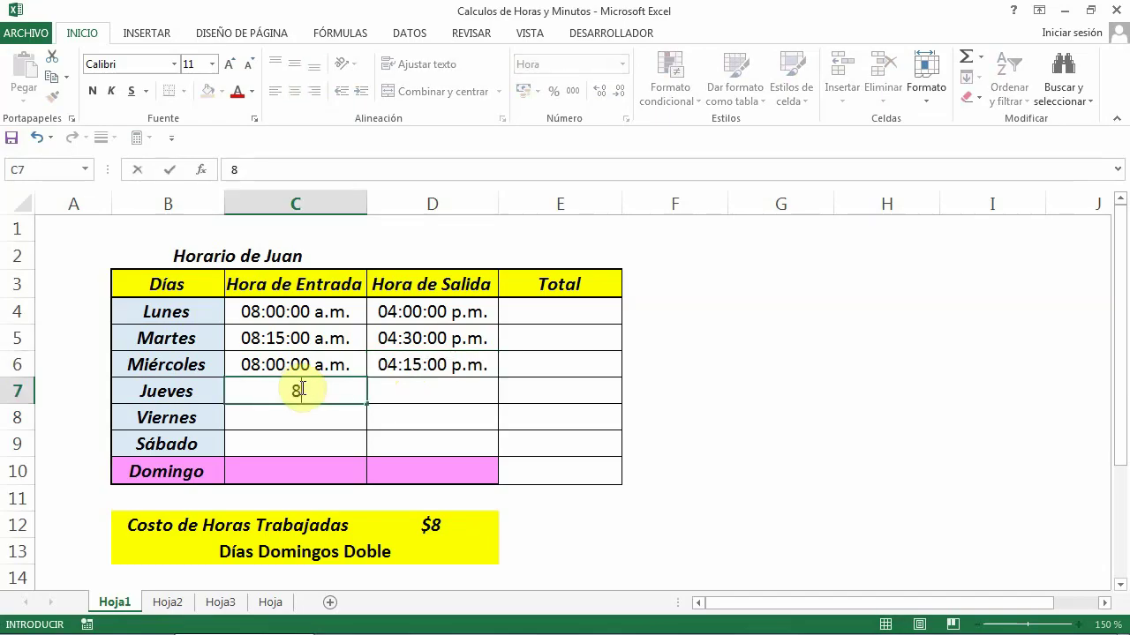
type(":")
type("1")
type("0")
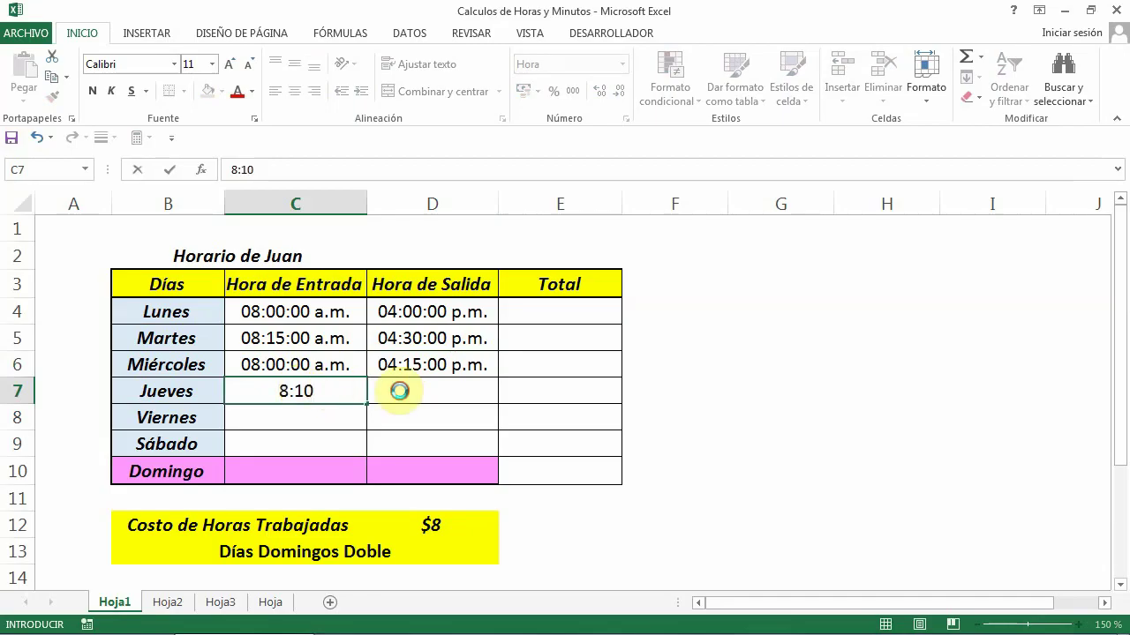
left_click(399, 391)
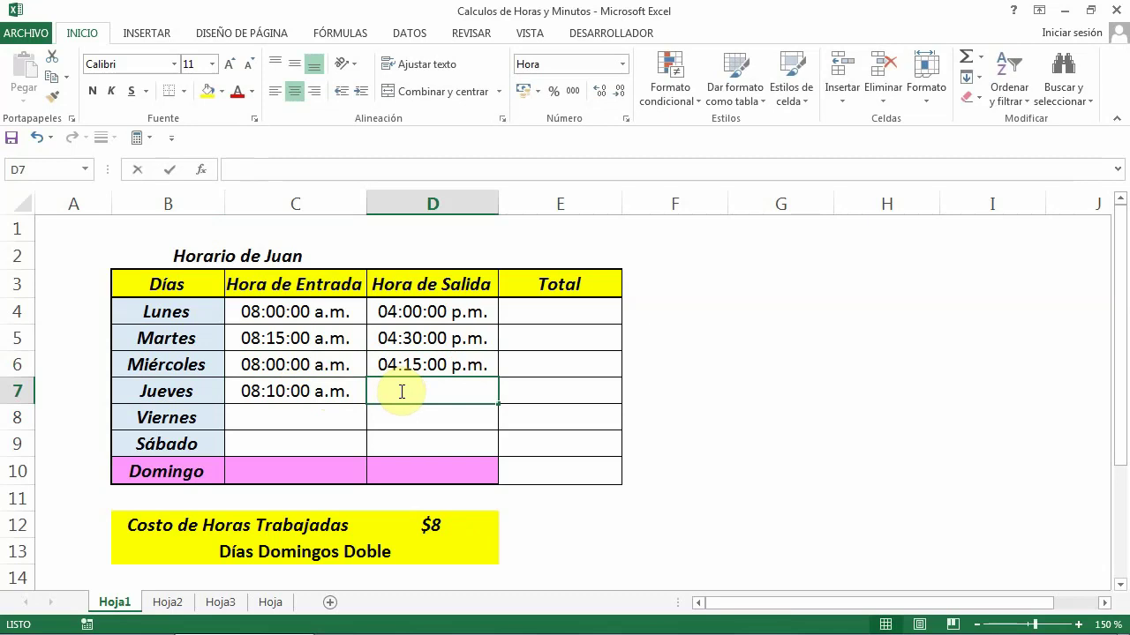
type("15")
key("BackSpace")
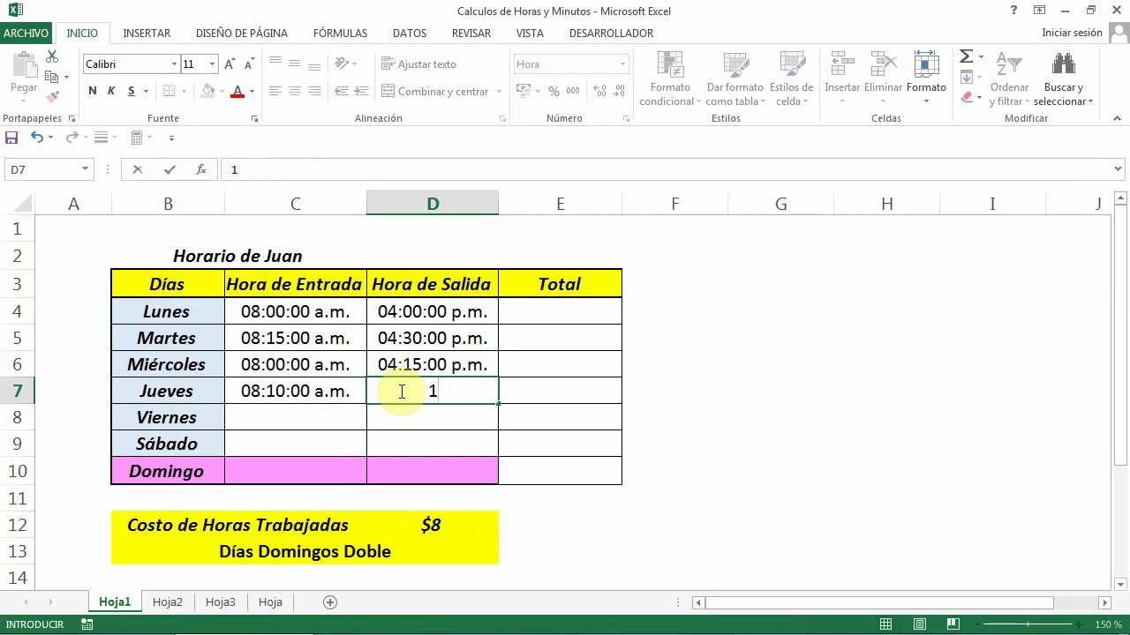
type("6:")
type("1")
type("0")
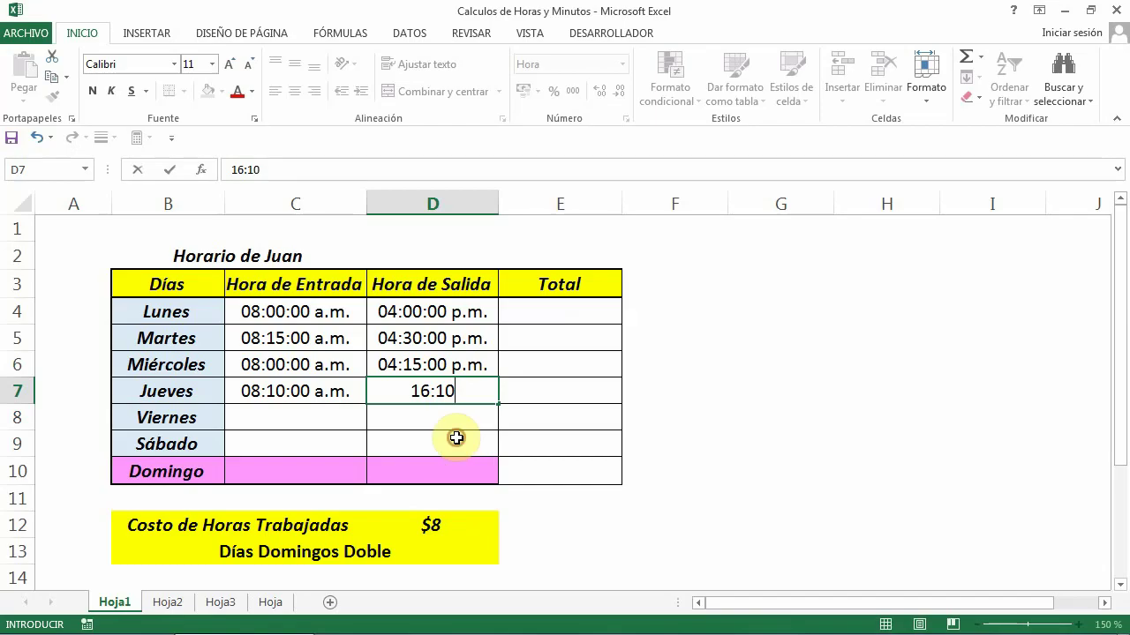
left_click(456, 438)
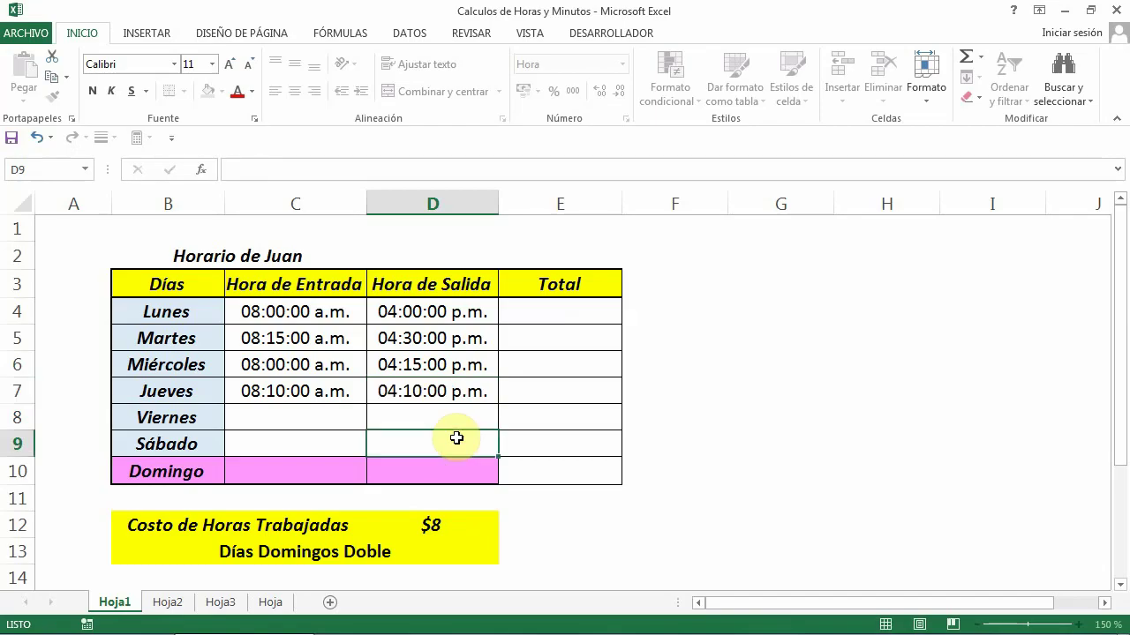
Type 8:00 as the Viernes entry time in C8.
left_click(283, 419)
type("8:")
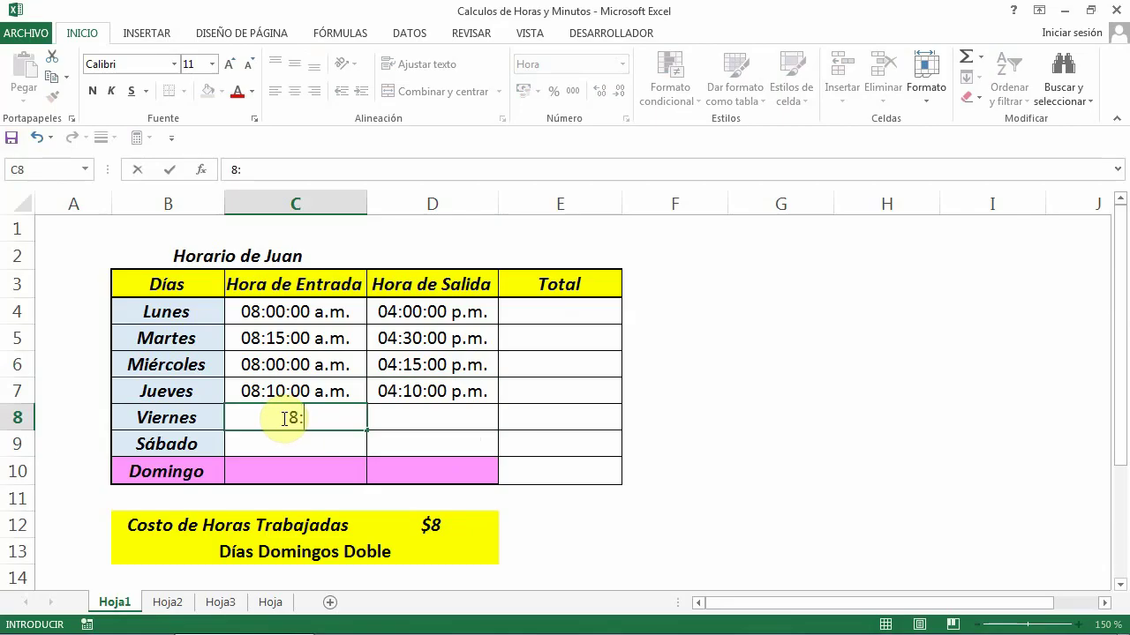
type("0")
type("0")
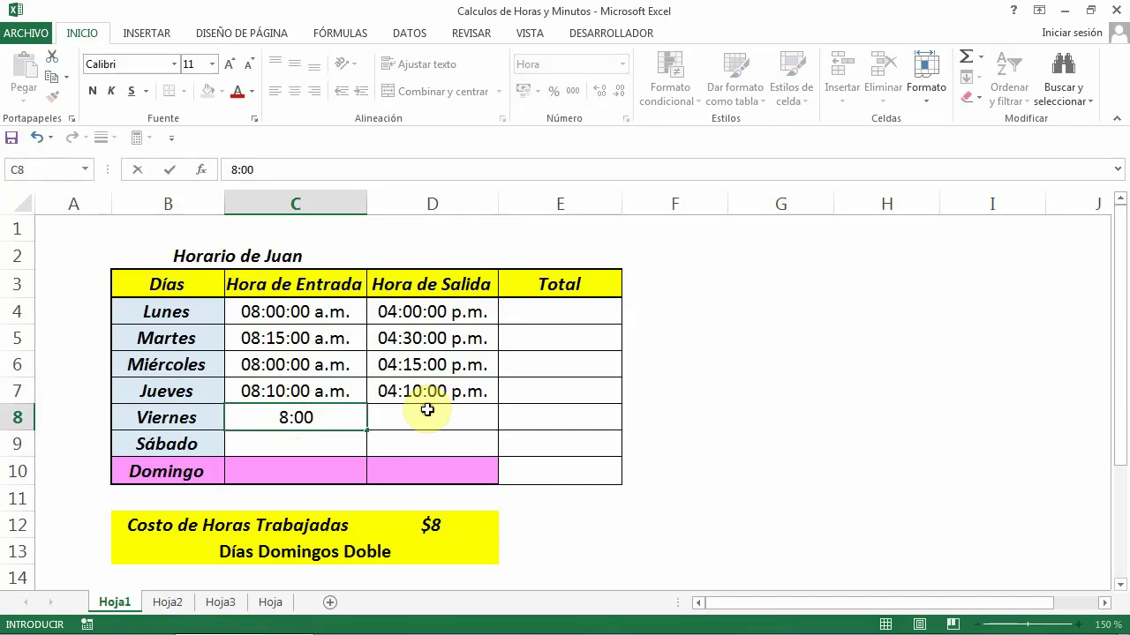
Enter 16:15 as the Viernes exit time in D8.
left_click(428, 409)
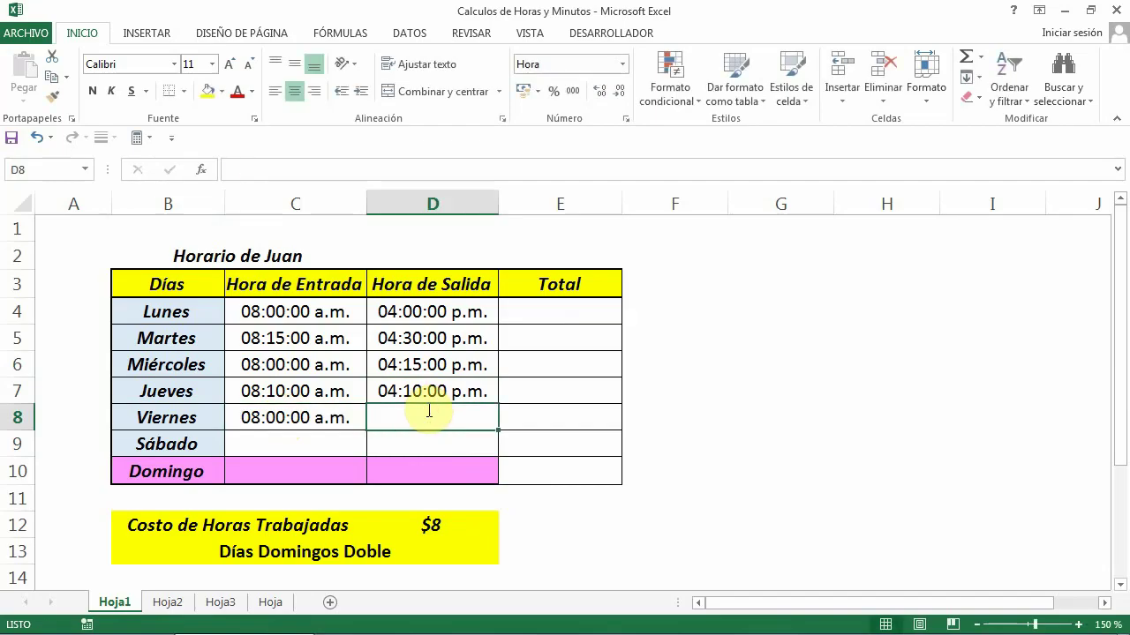
type("15")
key("BackSpace")
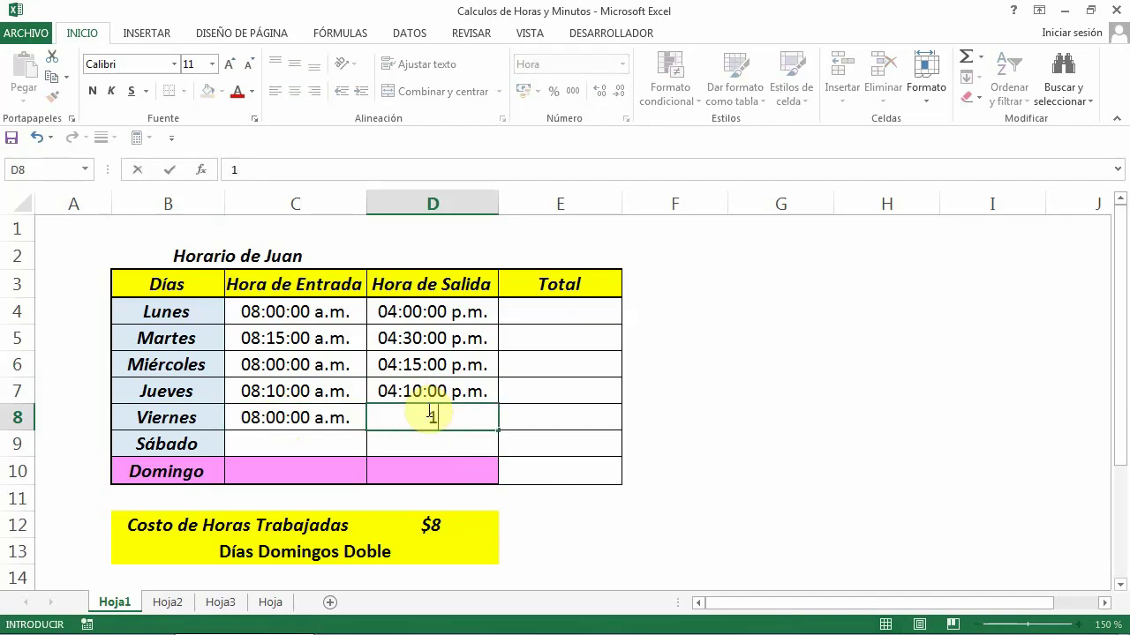
type("6:")
type("15")
key("ctrl+Return")
Enter Sábado times: 7:50 entry and 16:10 exit.
left_click(305, 444)
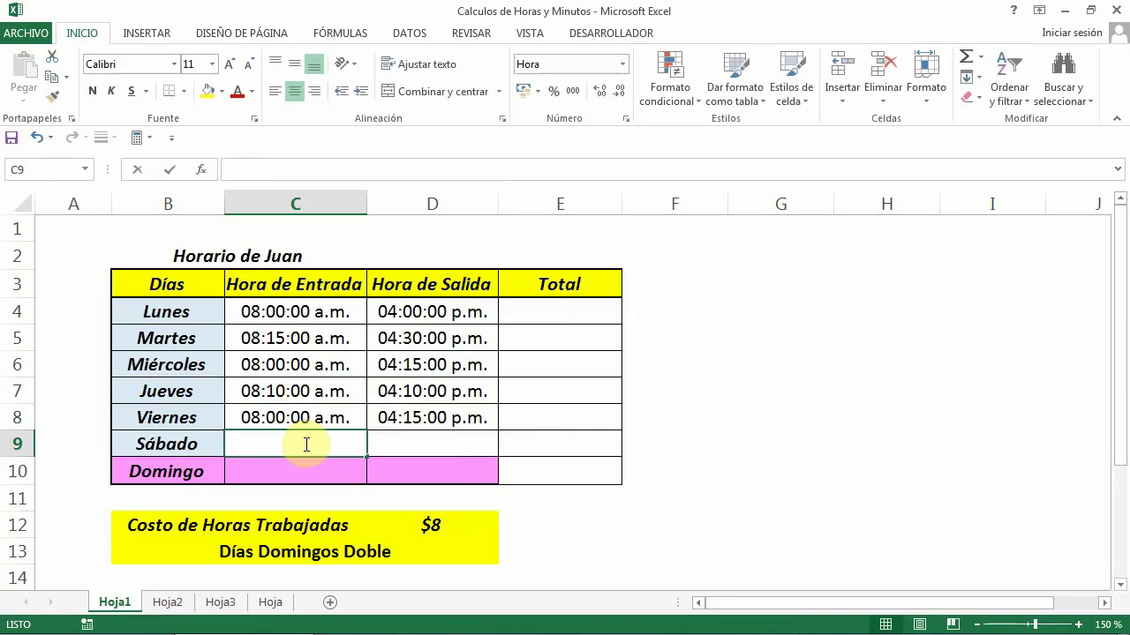
type("7:")
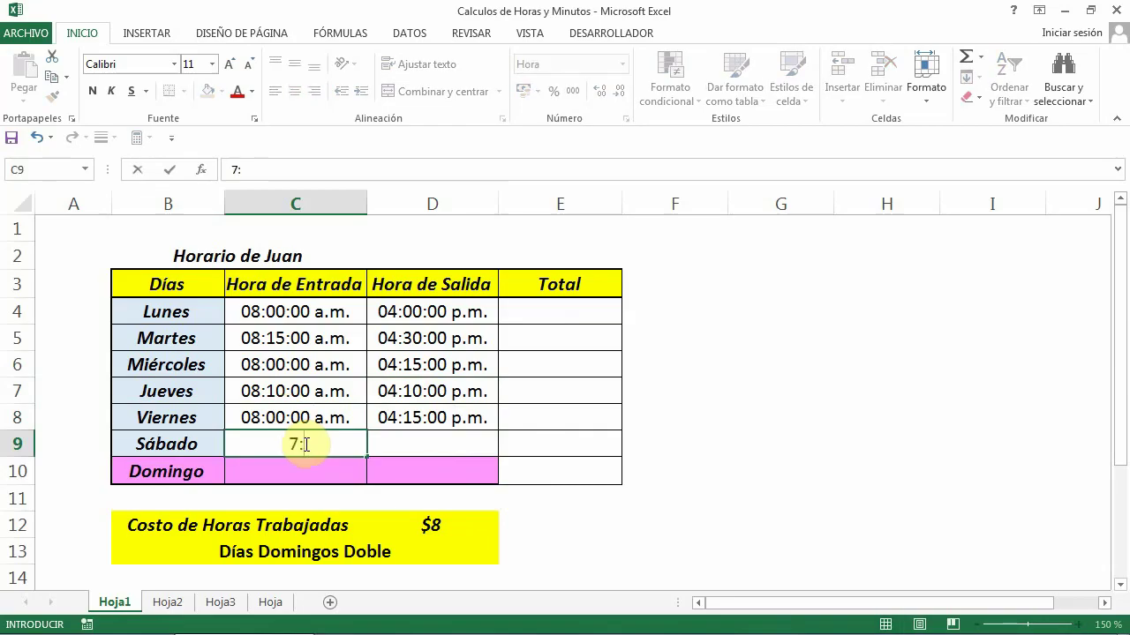
type("50")
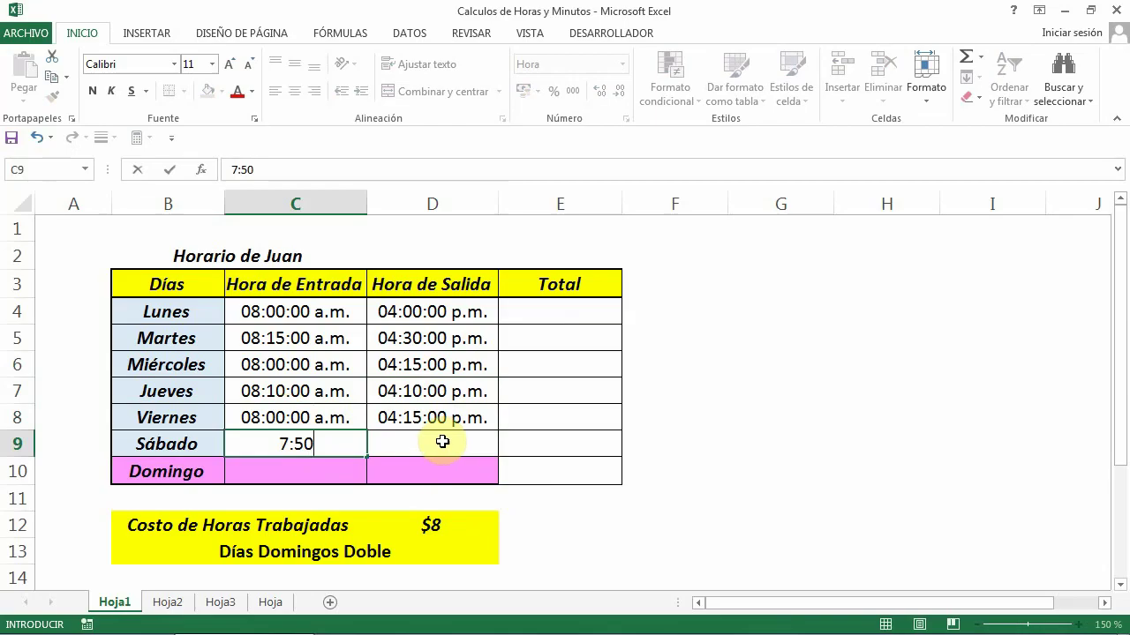
left_click(442, 442)
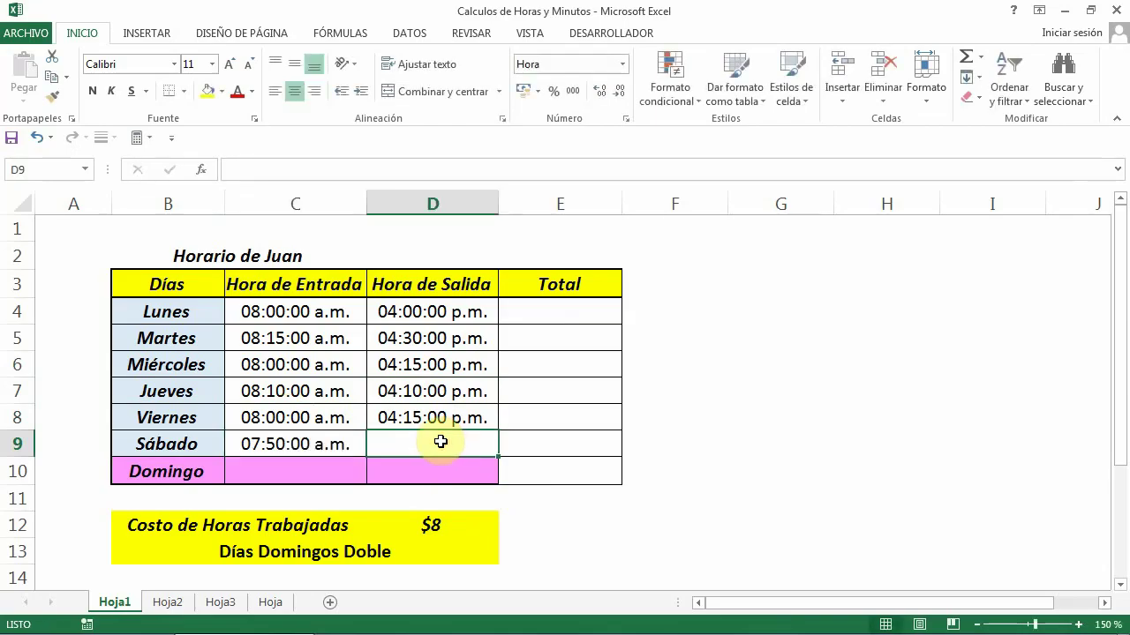
type("16")
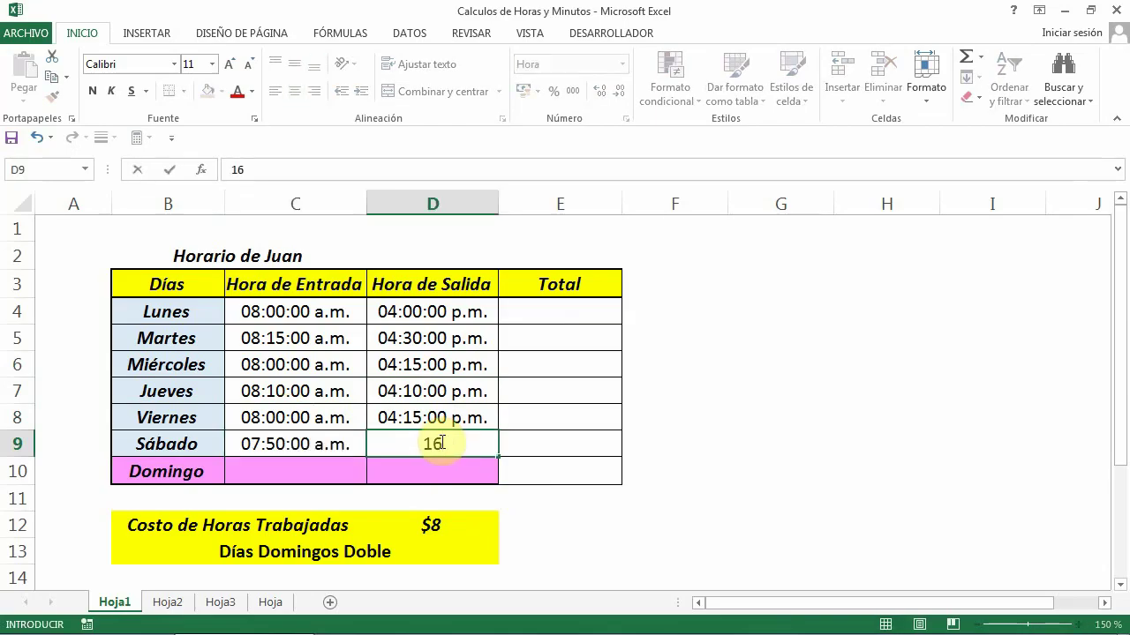
type(":")
type("10")
key("ctrl+Return")
left_click(561, 516)
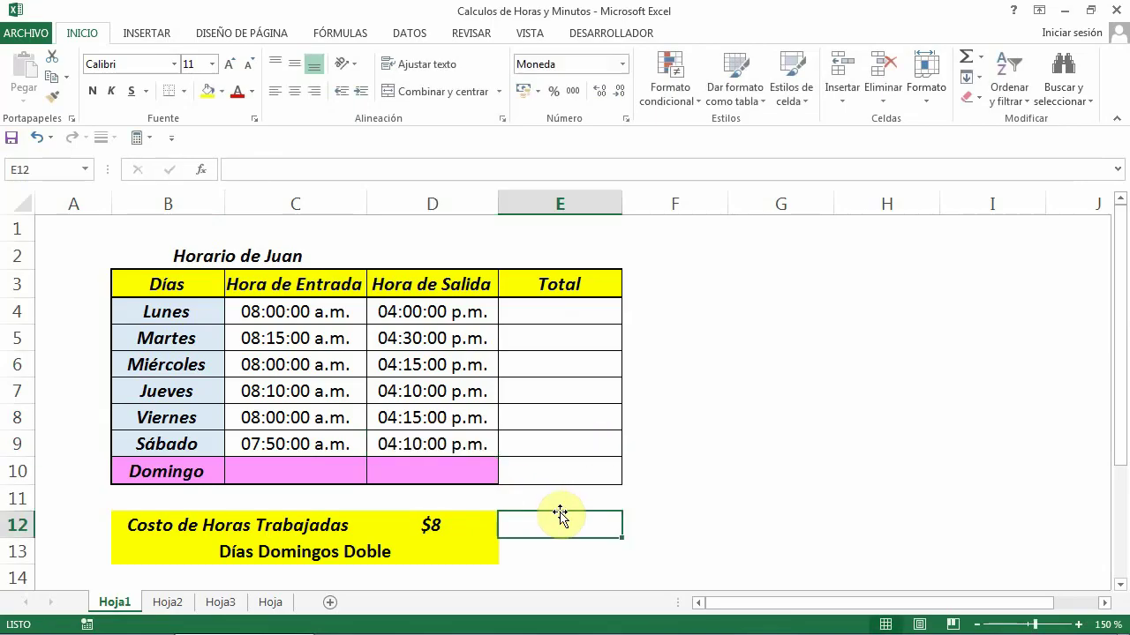
Enter Domingo times: 7:00 entry and 19:15 exit.
left_click(316, 469)
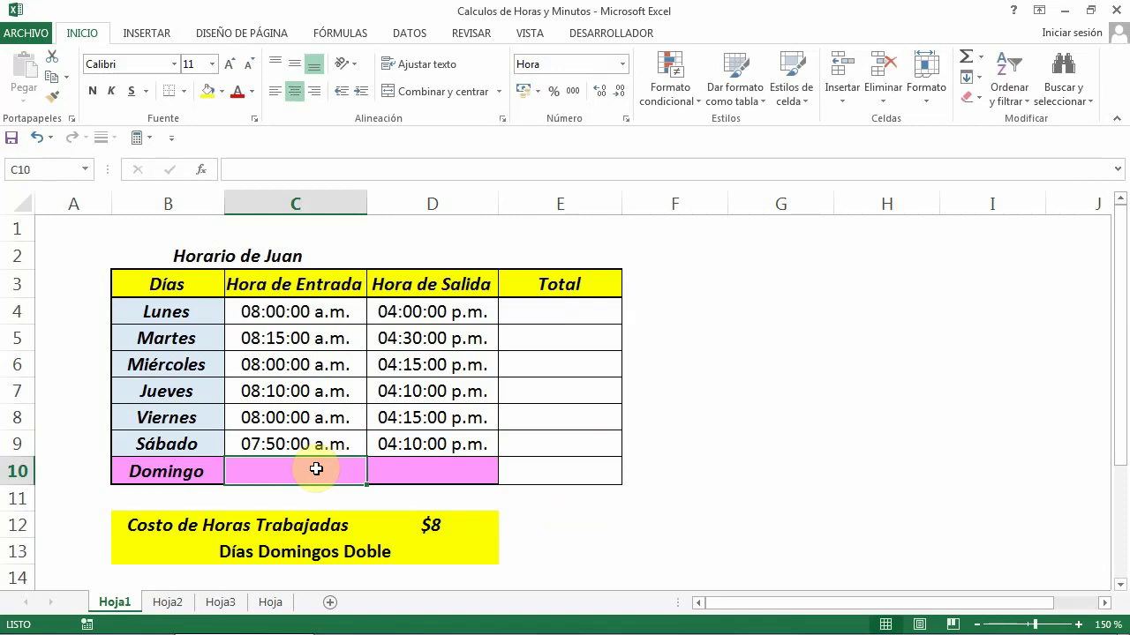
type("7")
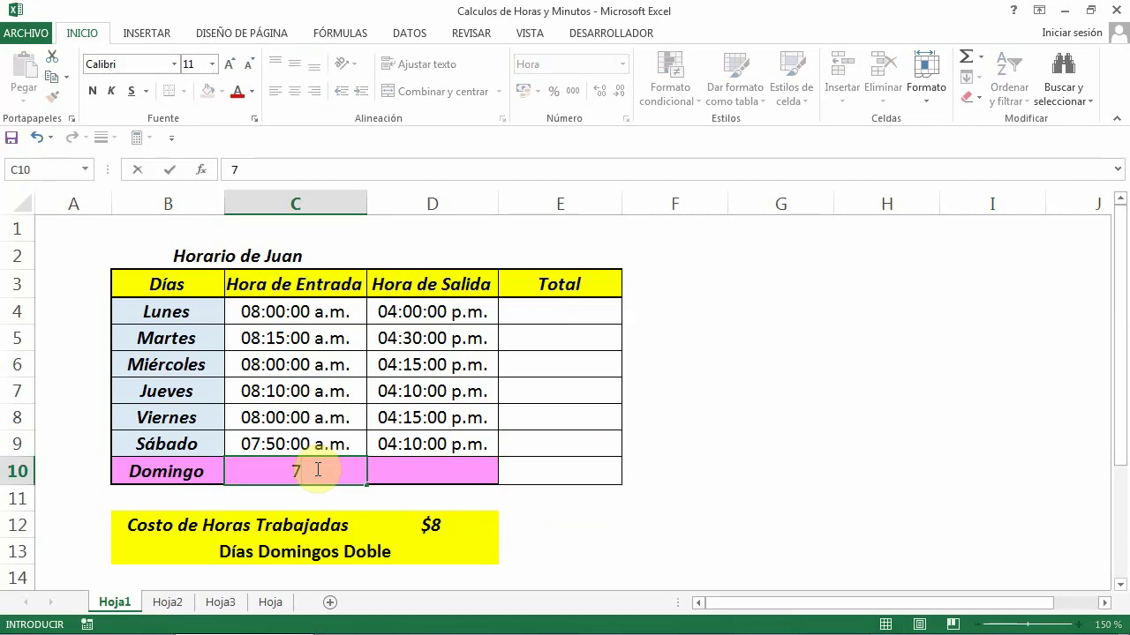
type(":0")
type("0")
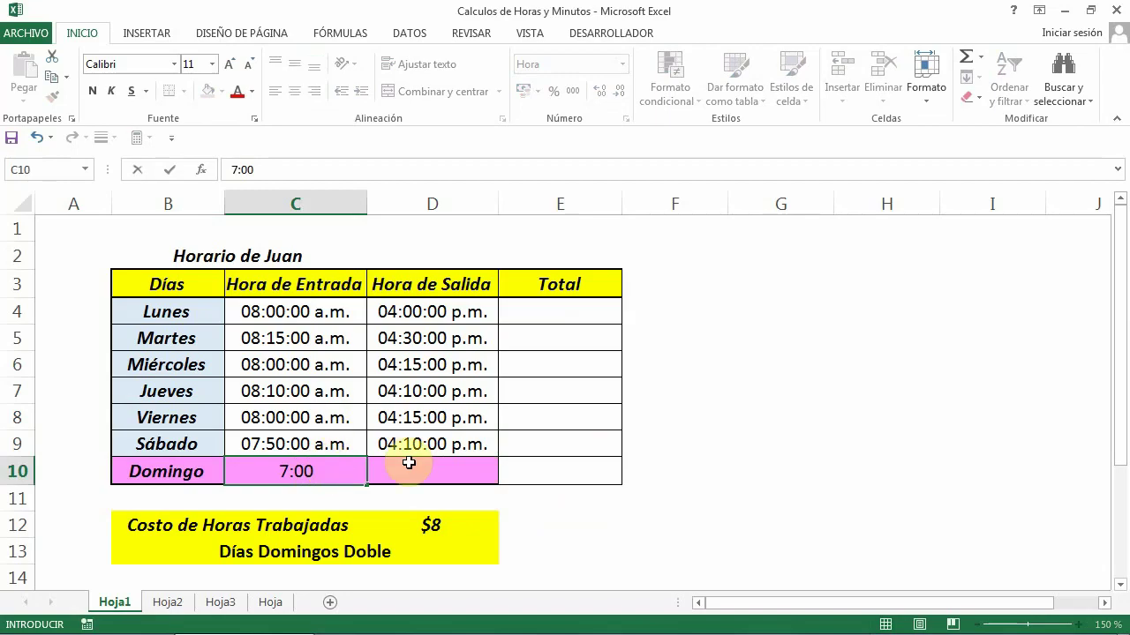
left_click(426, 459)
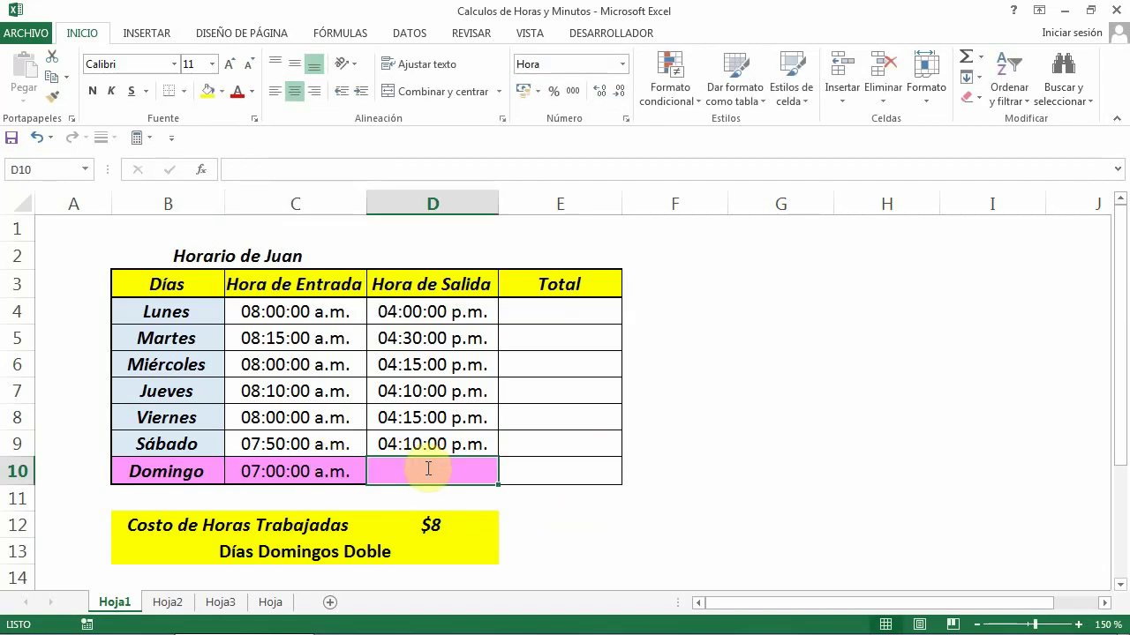
type("19")
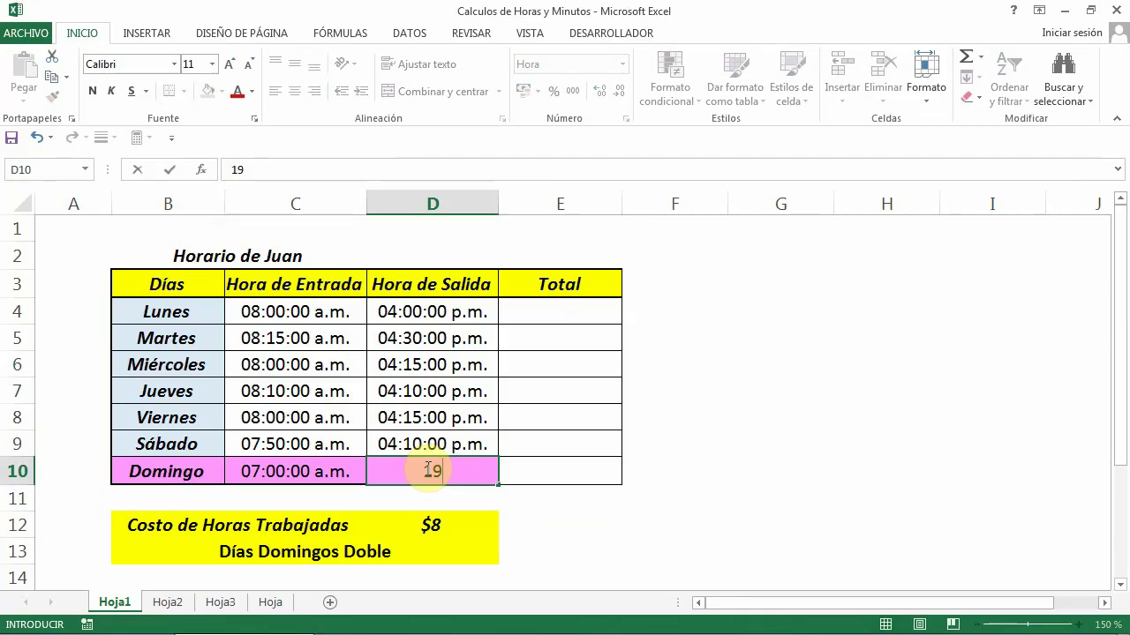
type(":")
type("1")
type("5")
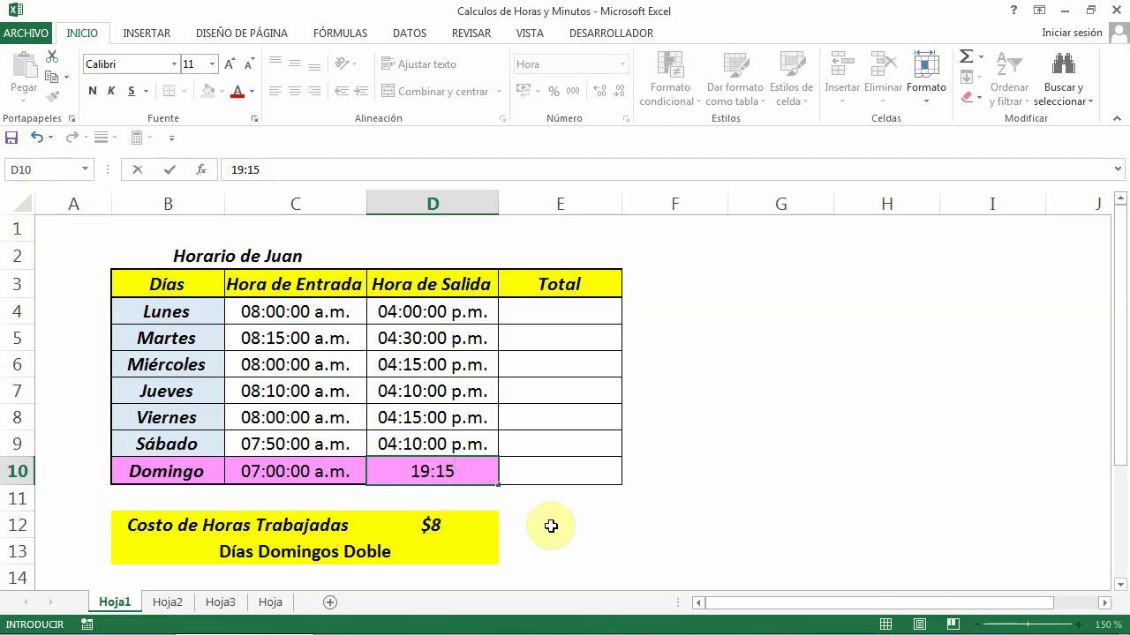
key("Return")
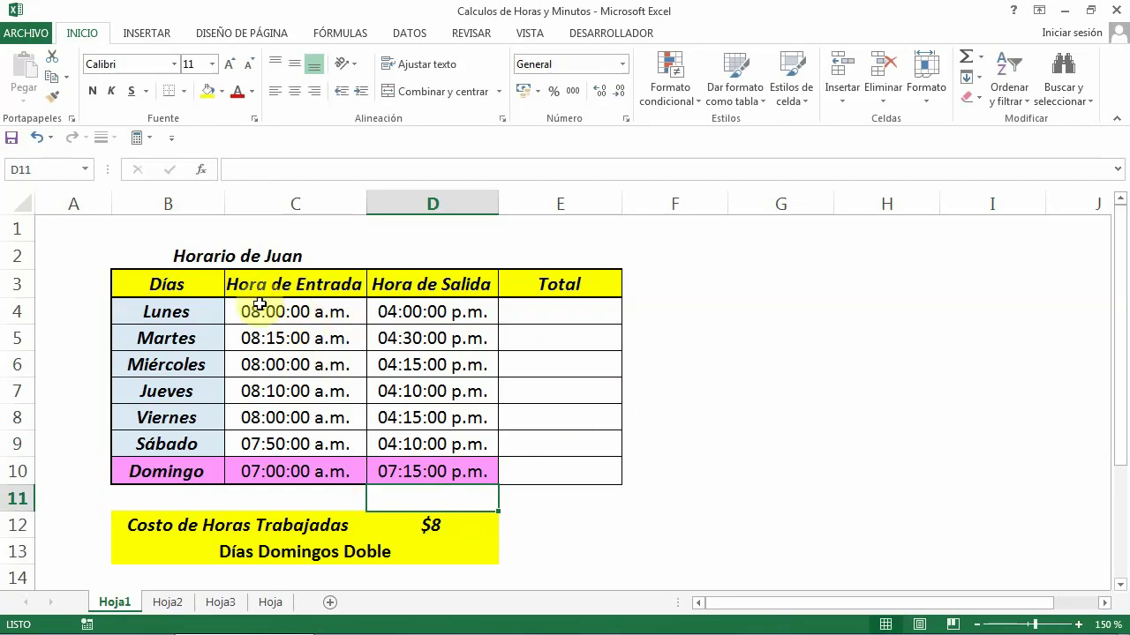
Apply the custom hh:mm format to the entry, exit and total cells C4:E10.
left_click_drag(260, 307, 568, 476)
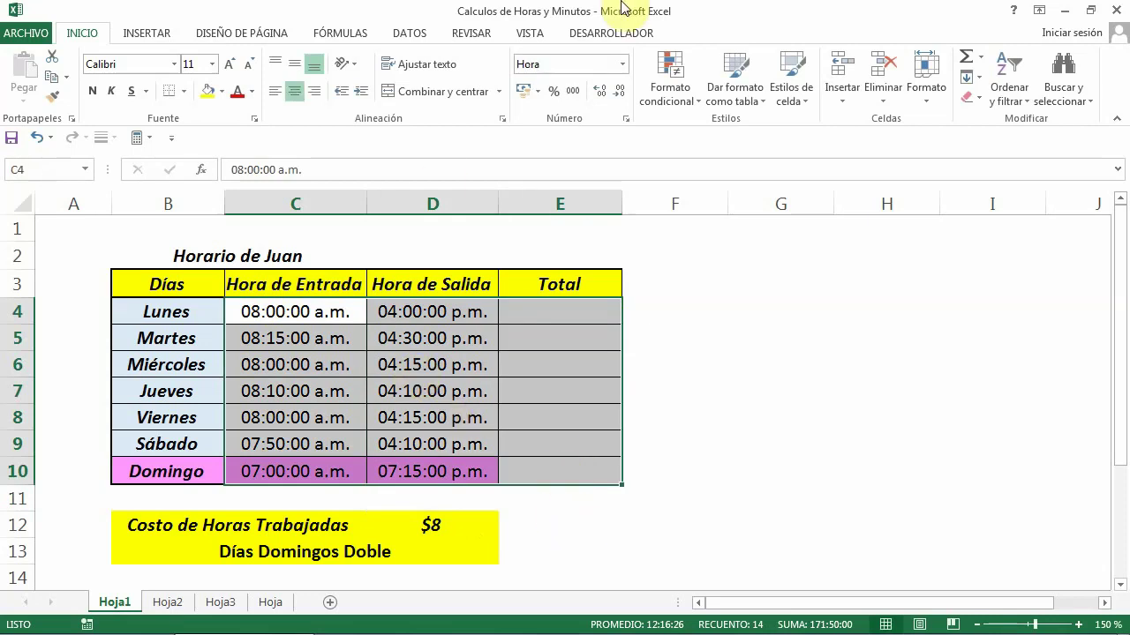
left_click(622, 64)
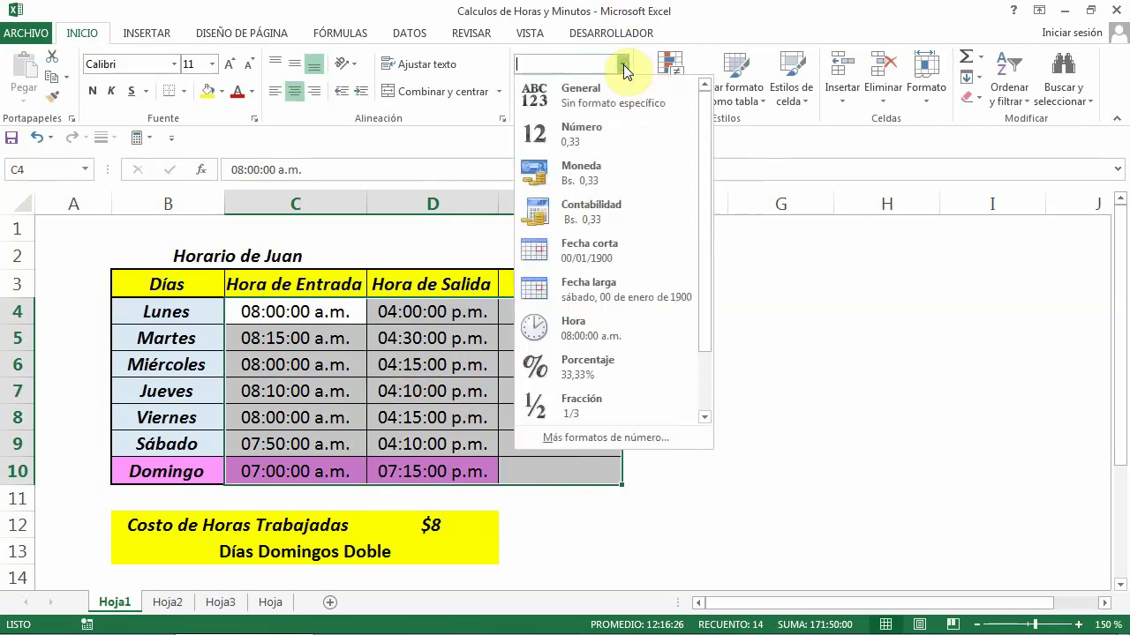
left_click(592, 439)
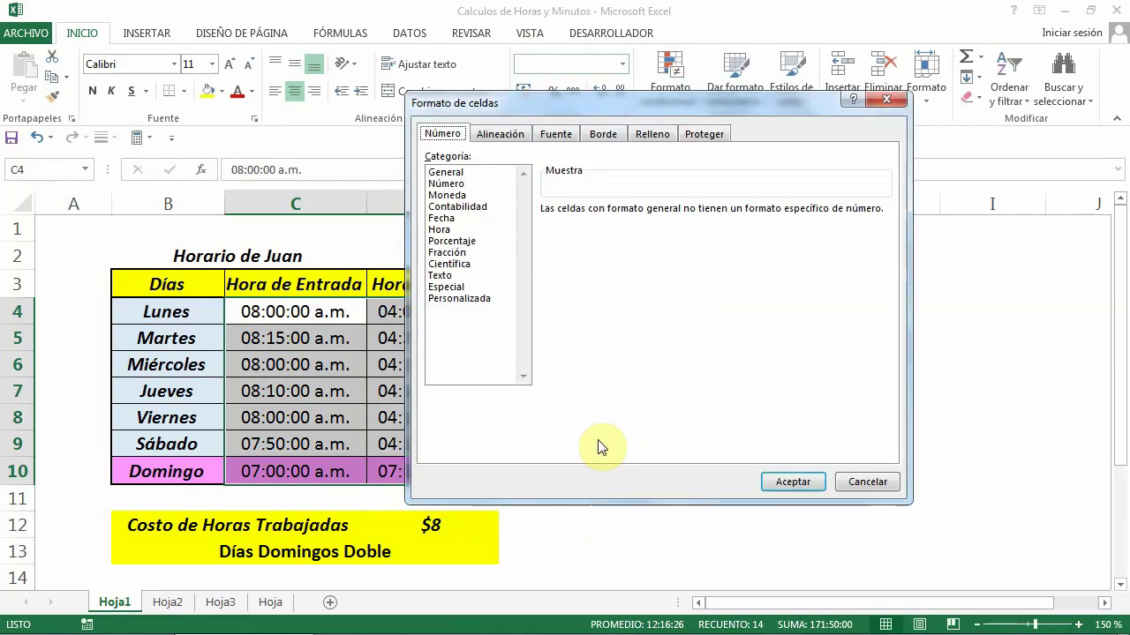
left_click(466, 300)
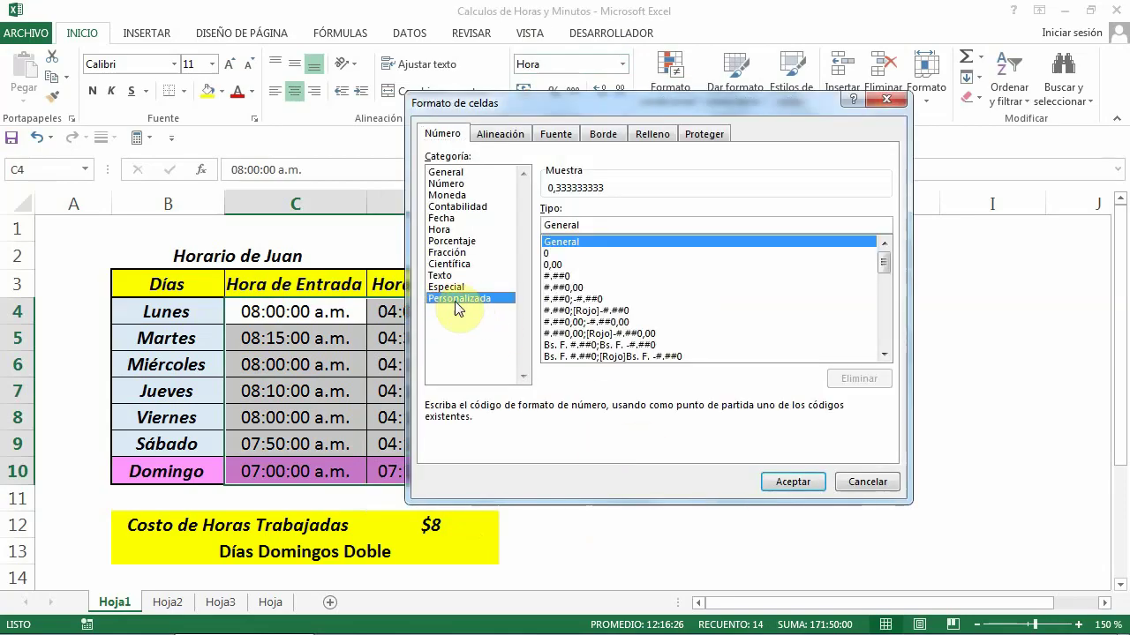
left_click(883, 356)
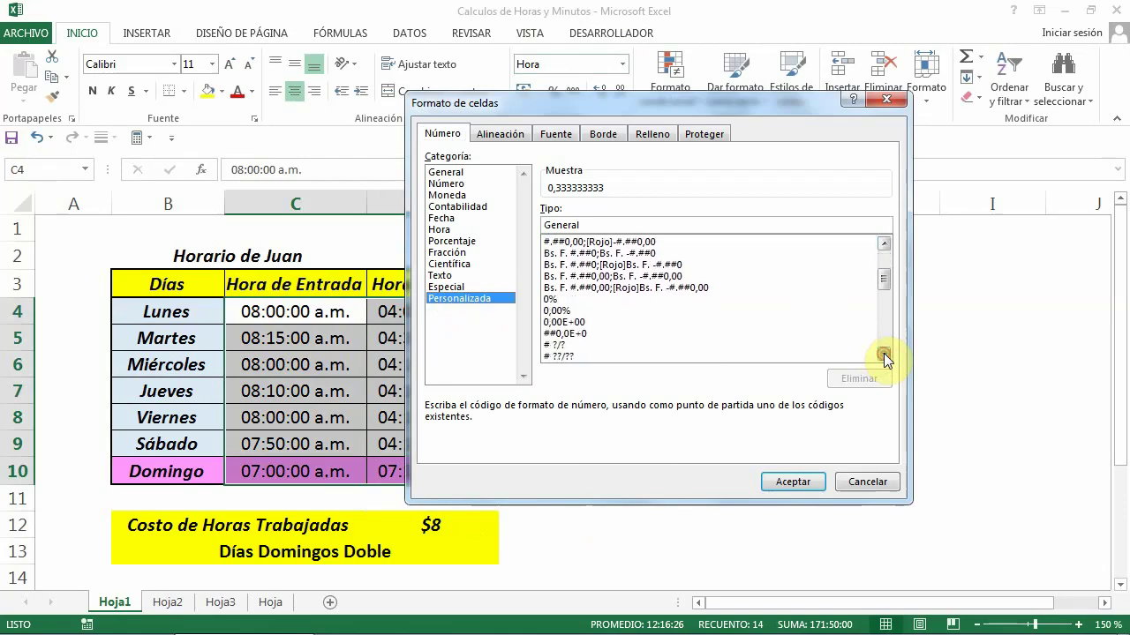
left_click(883, 356)
left_click(884, 355)
left_click(883, 356)
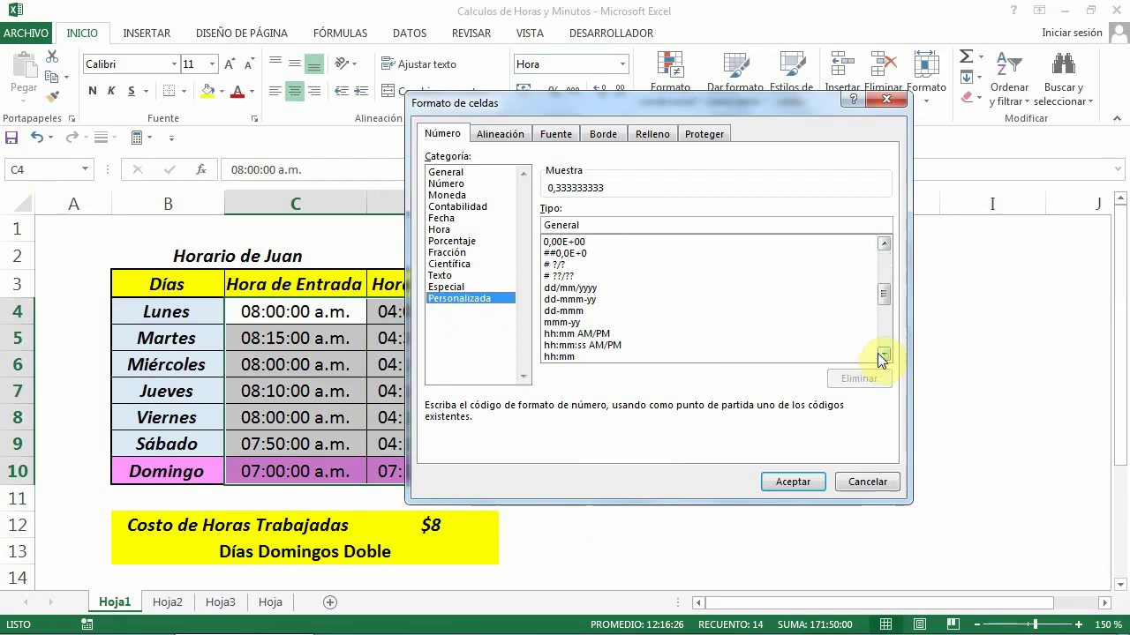
left_click(883, 356)
scroll(554, 348, "down", 1)
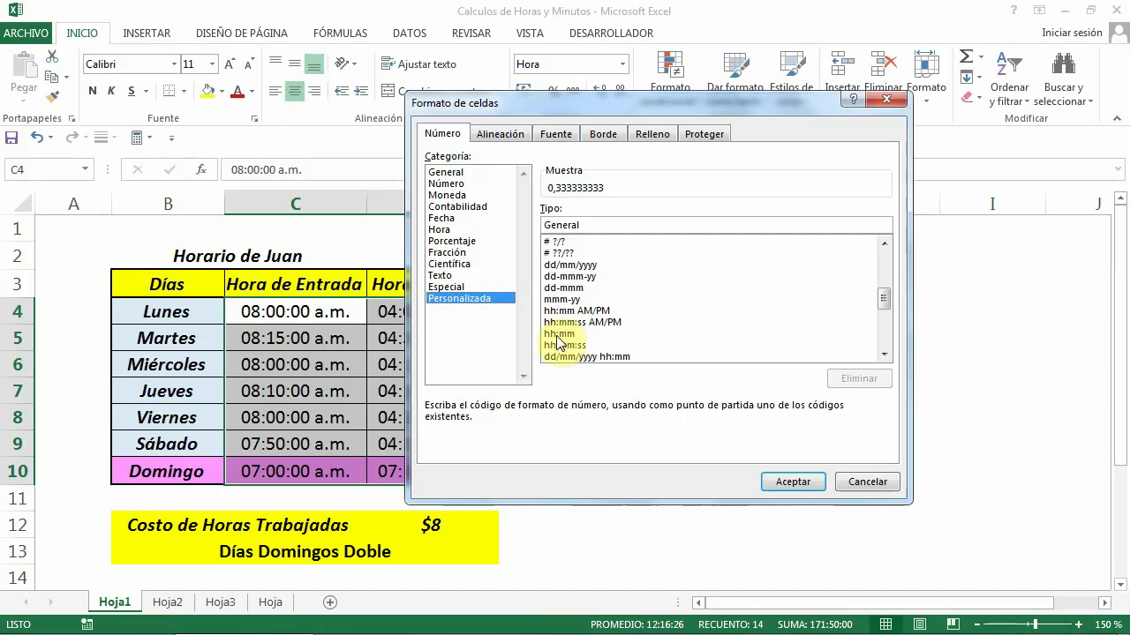
left_click(558, 333)
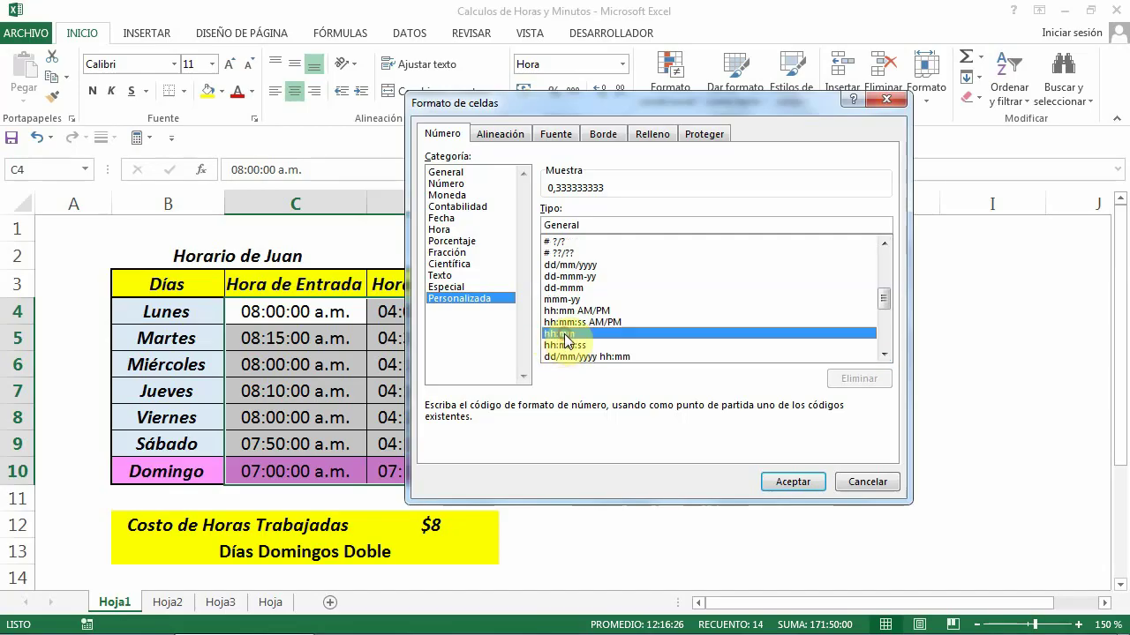
left_click(782, 482)
left_click(632, 527)
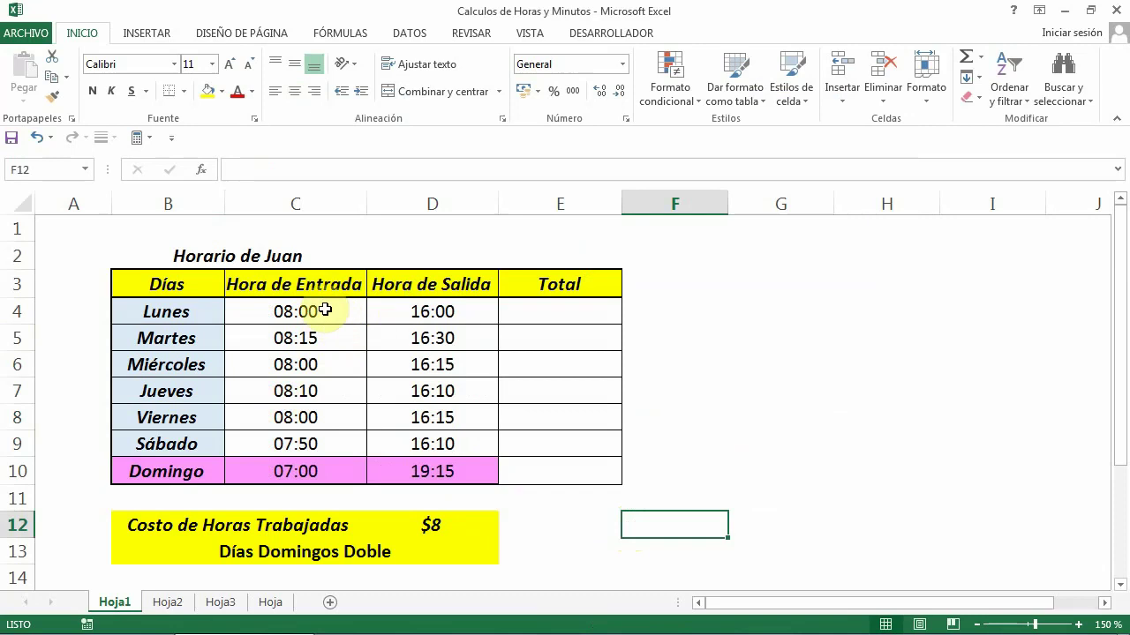
Enter =D4-C4 in E4 to compute Lunes worked hours (08:00).
left_click(555, 308)
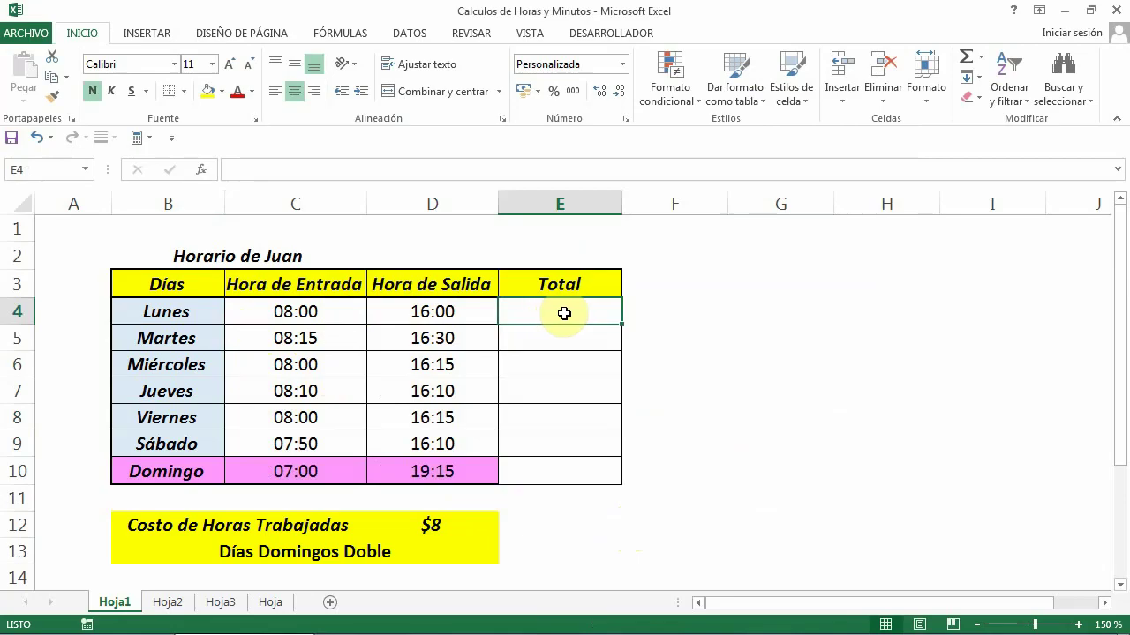
left_click(255, 170)
type("=")
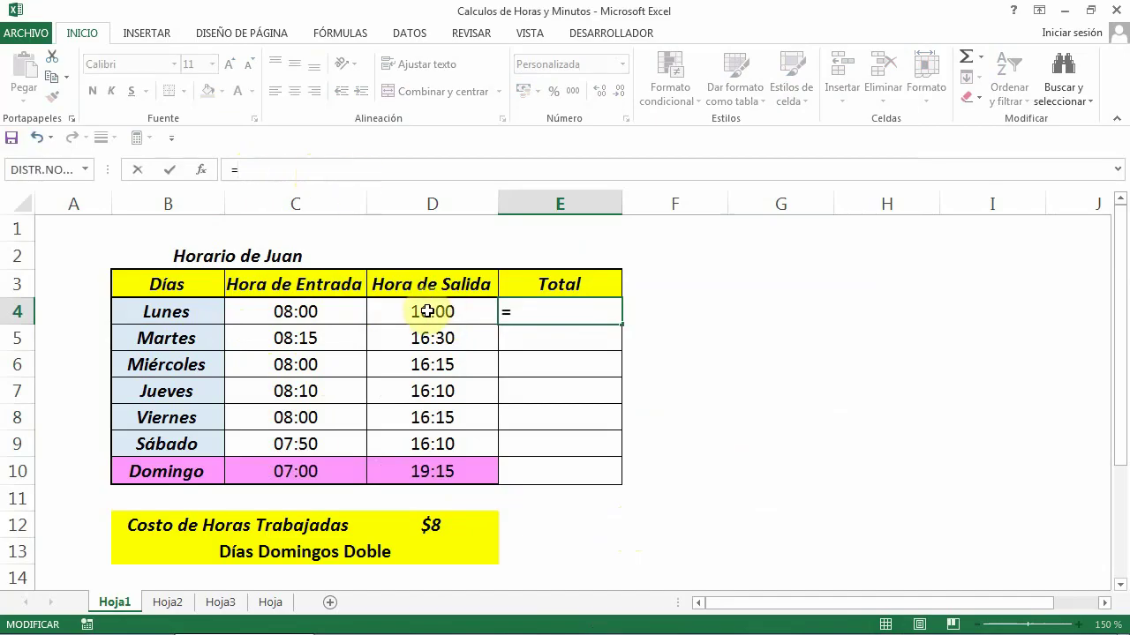
left_click(427, 311)
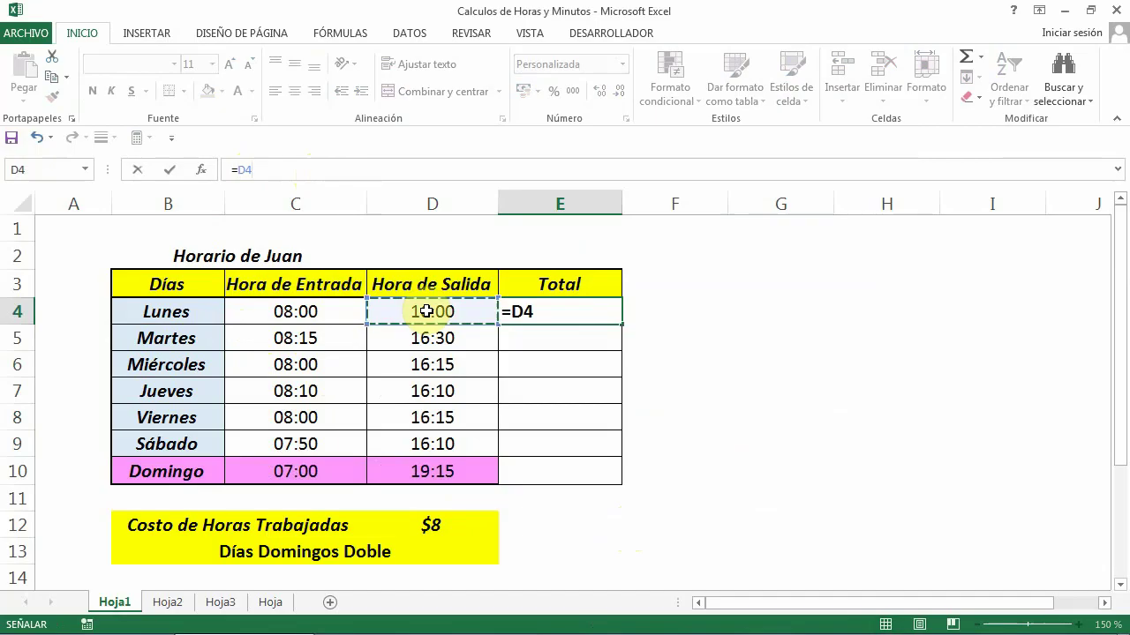
type("-")
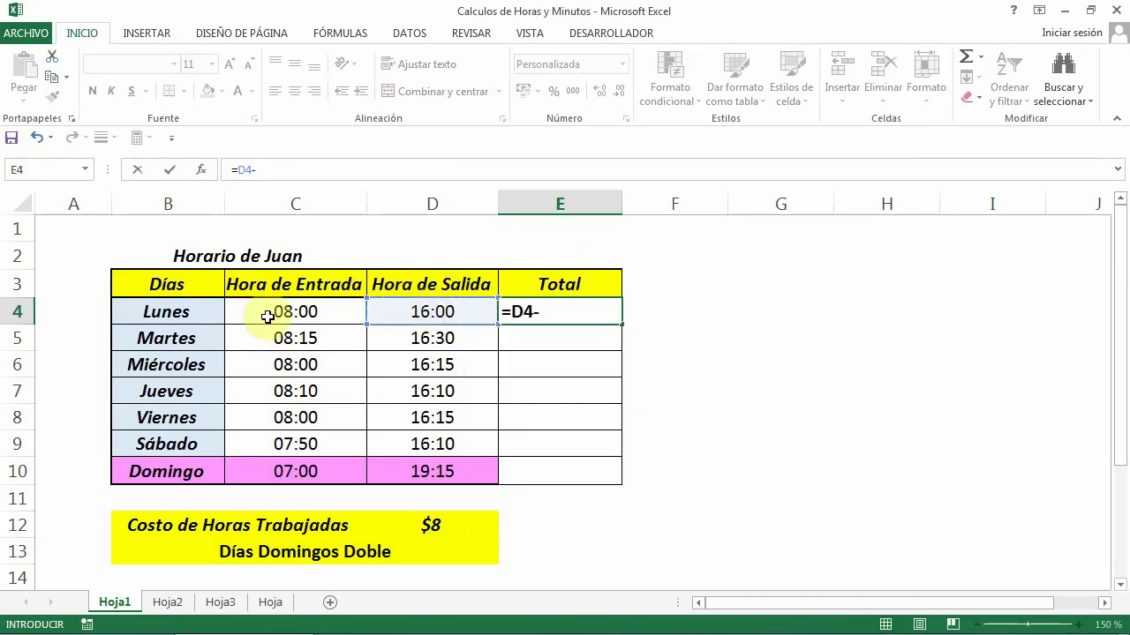
left_click(280, 311)
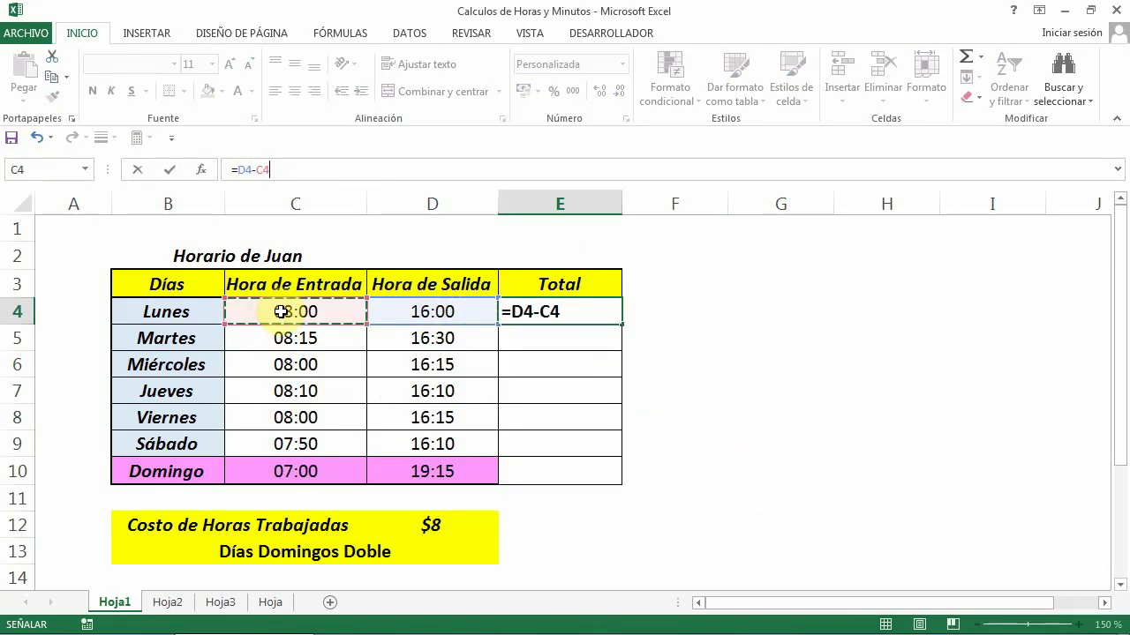
key("Return")
Fill the total formula down from E4 to E10 through Domingo.
left_click(572, 309)
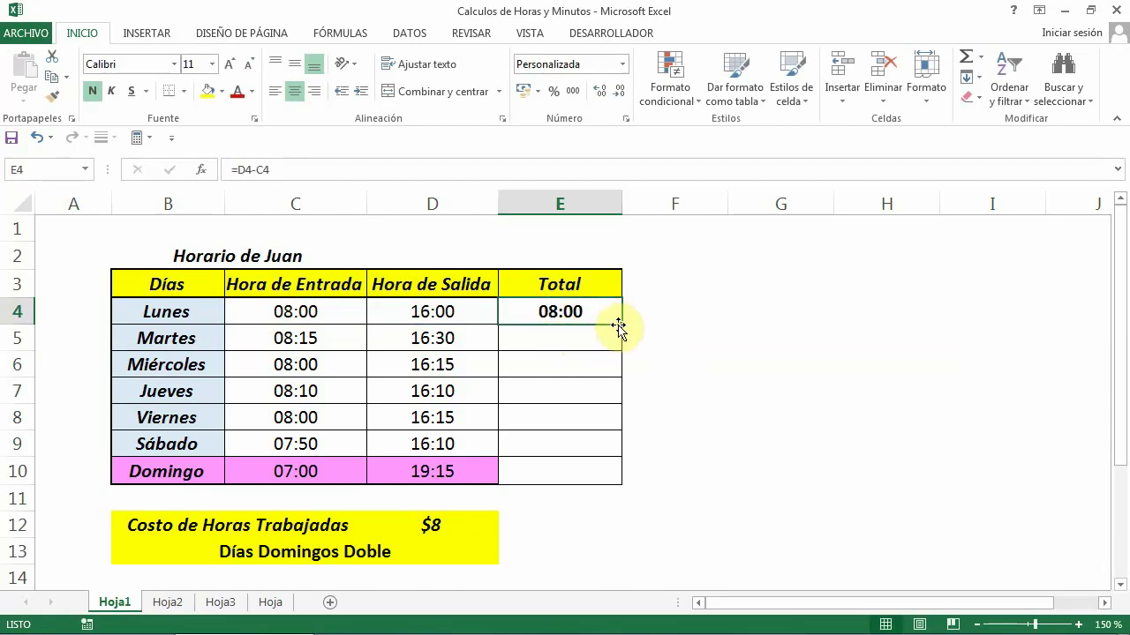
left_click_drag(621, 325, 623, 484)
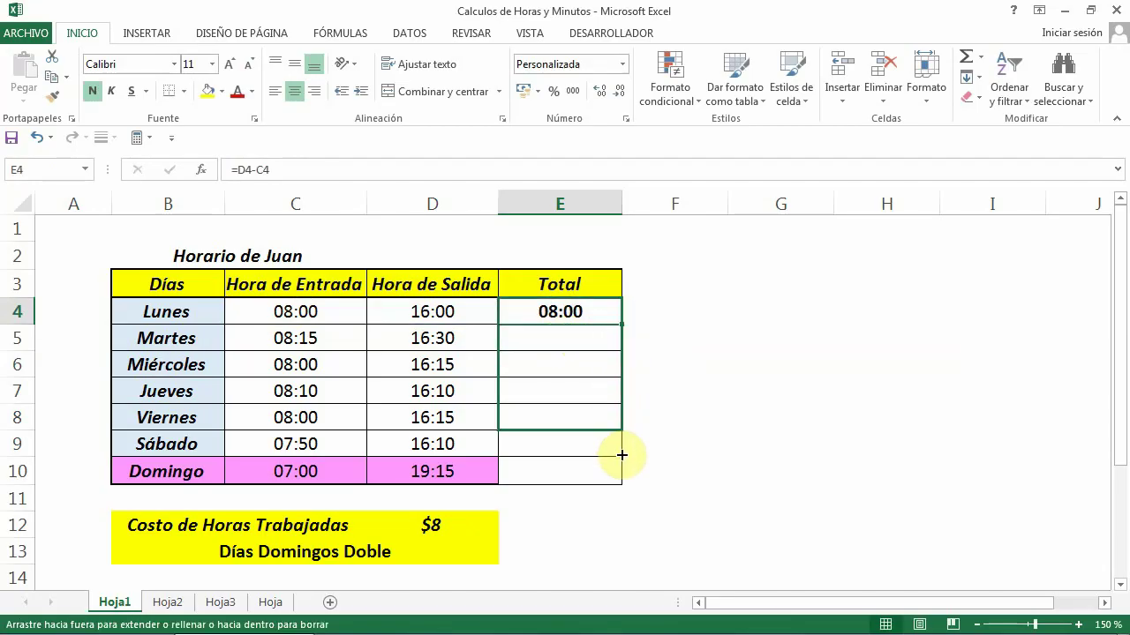
left_click(644, 524)
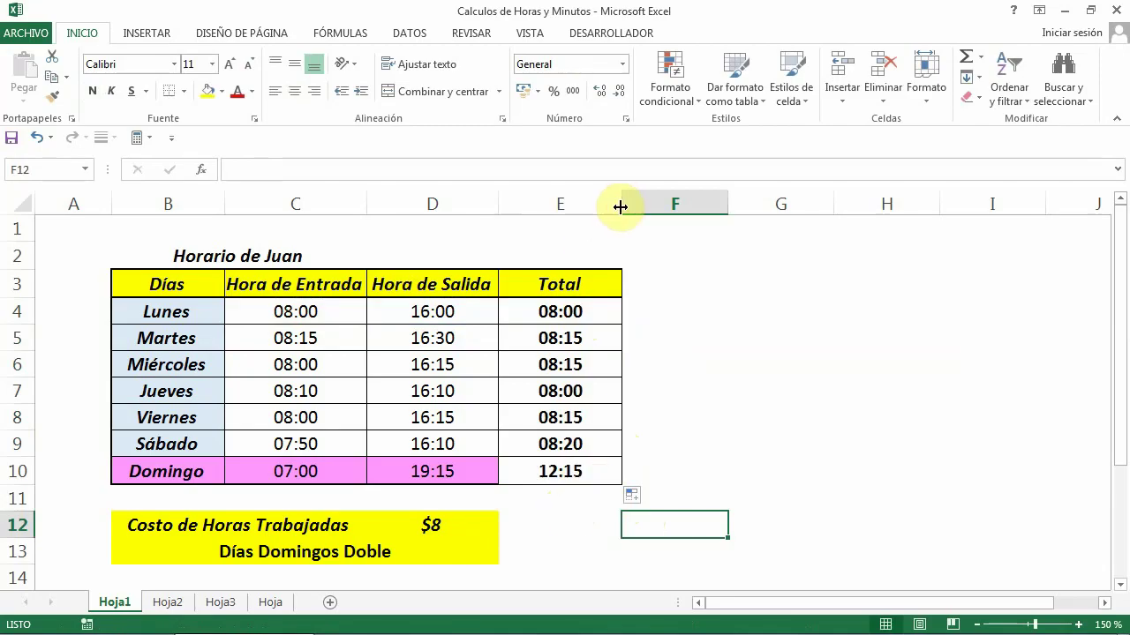
Narrow column E, then try the Número format on E4 and undo it.
left_click_drag(622, 203, 604, 204)
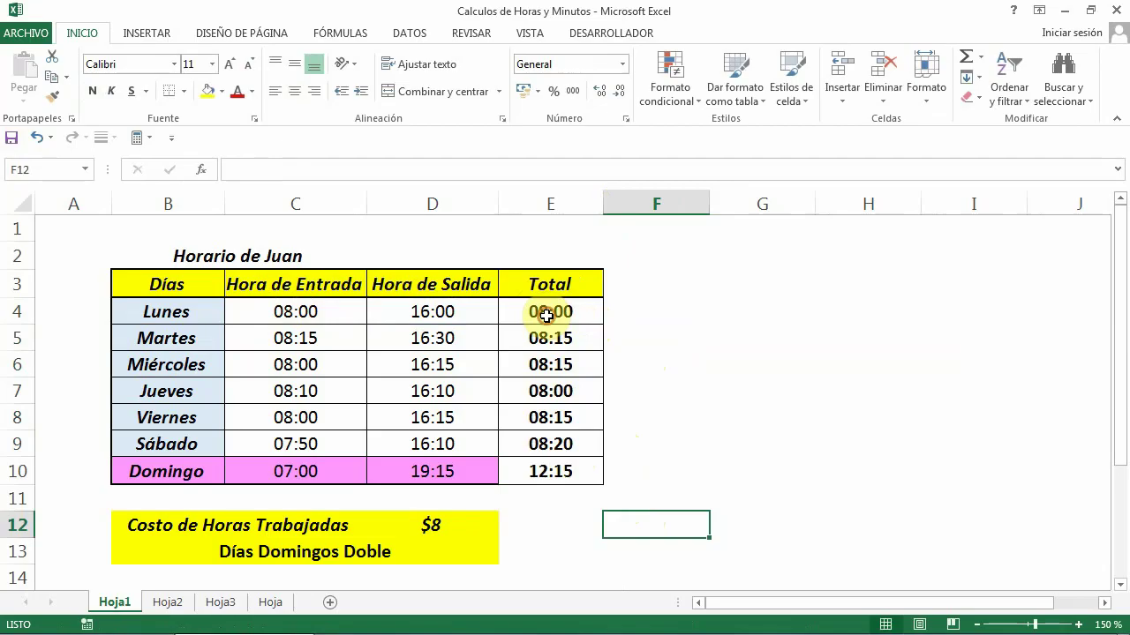
left_click(546, 315)
left_click(540, 335)
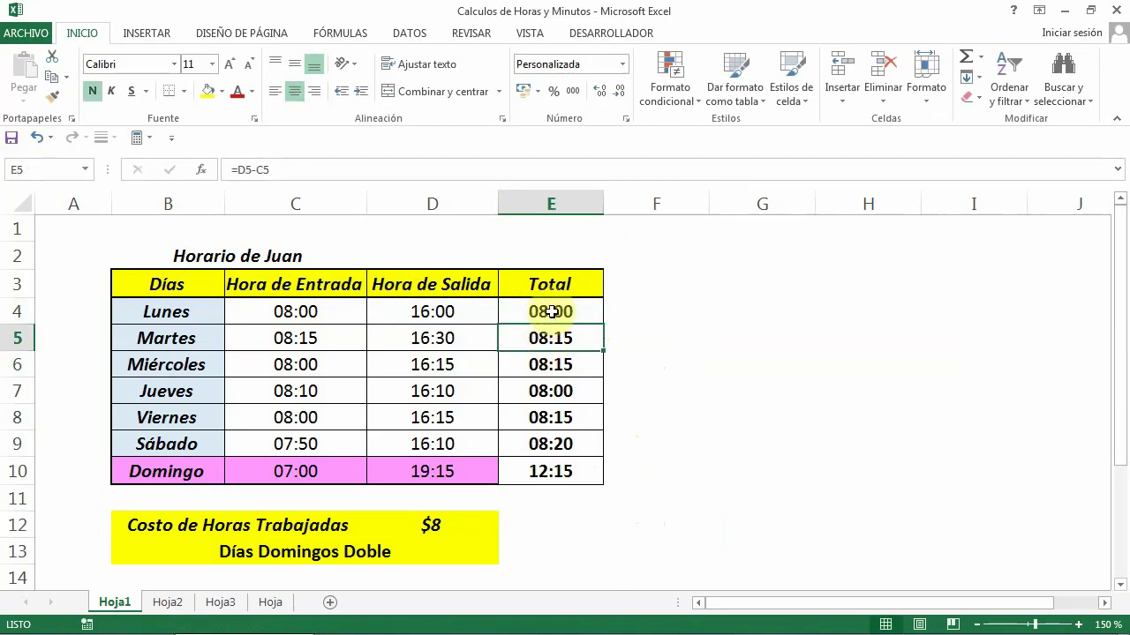
left_click(552, 311)
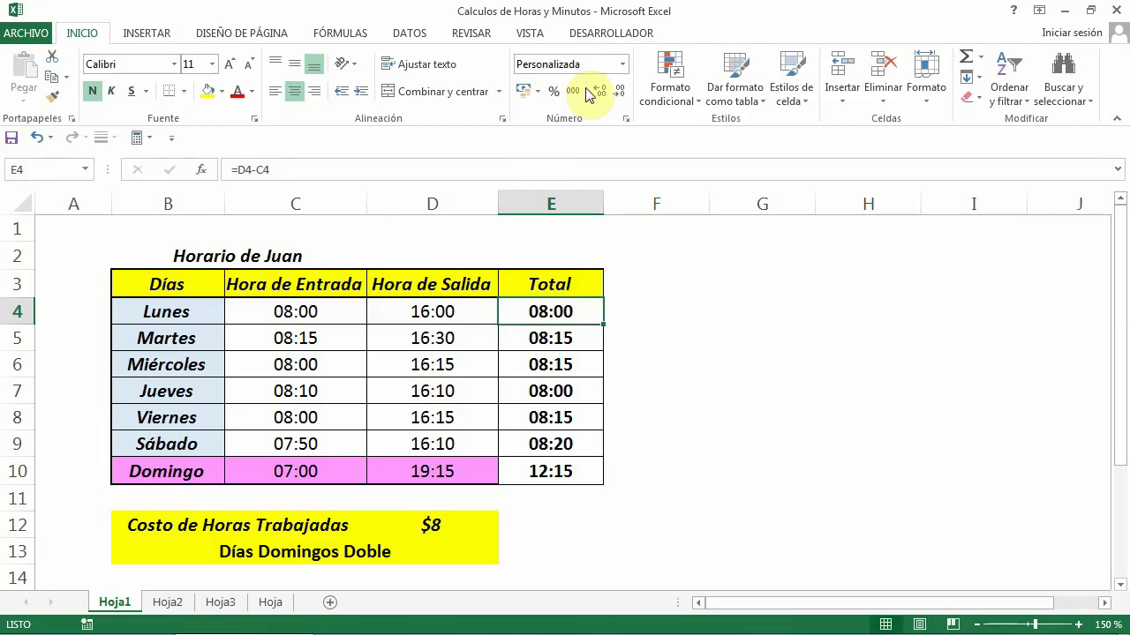
left_click(623, 64)
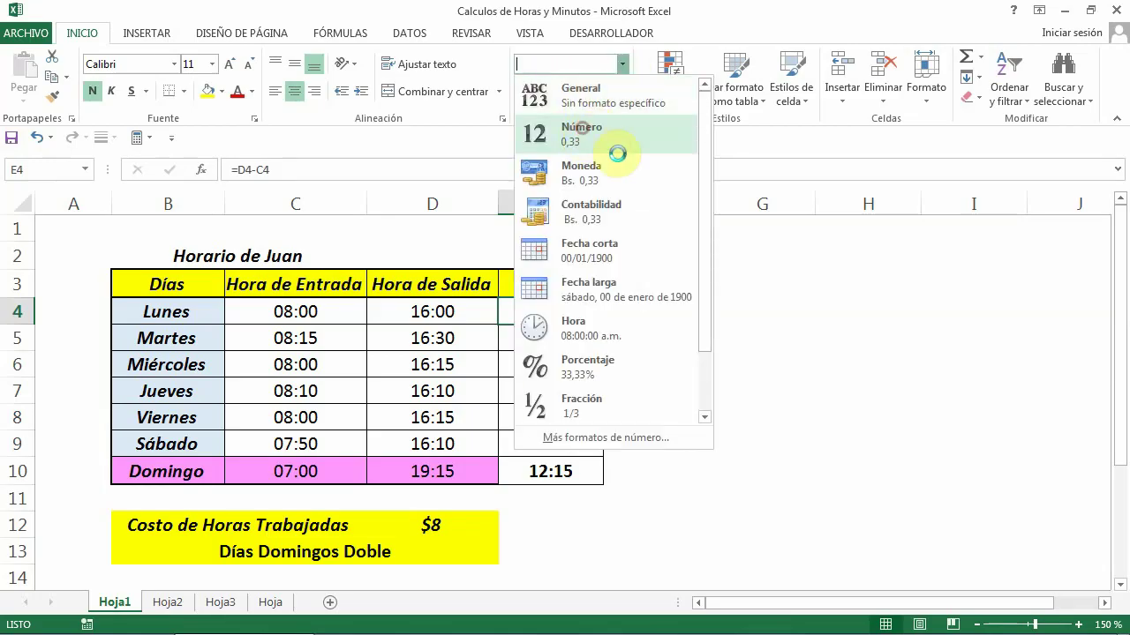
left_click(616, 141)
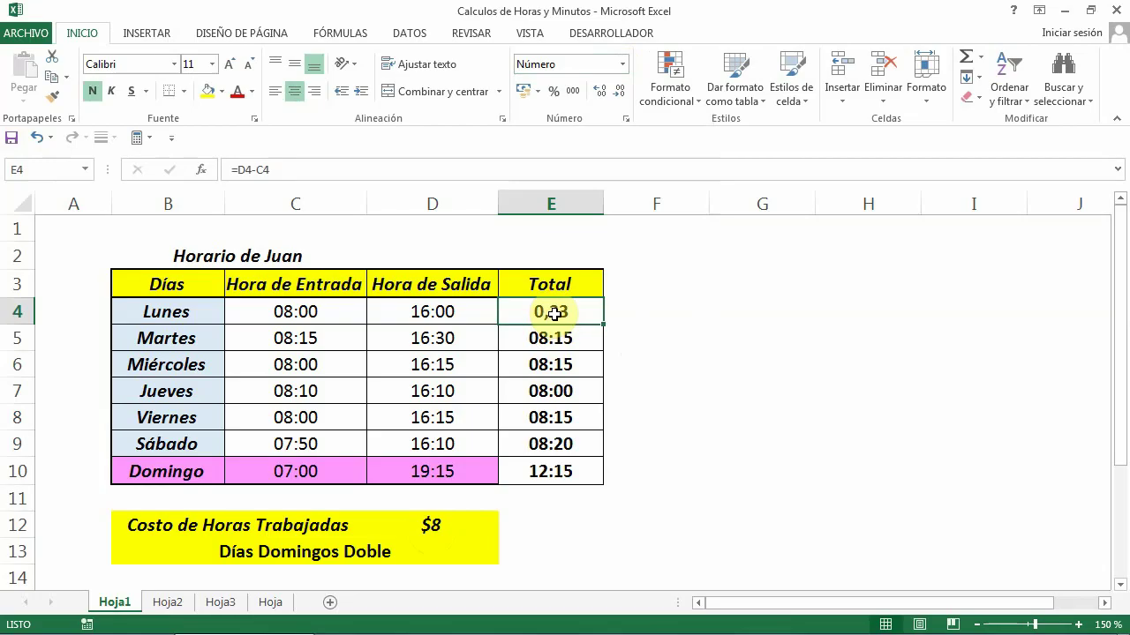
left_click(39, 139)
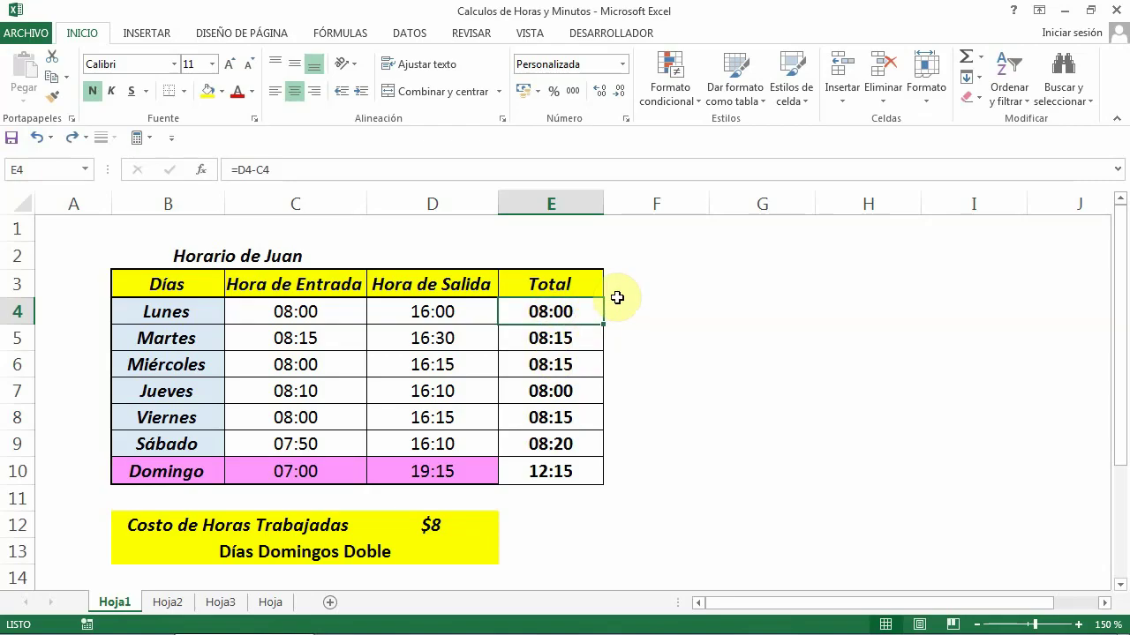
Give F3:F10 all borders (Todos los bordes).
left_click(622, 285)
left_click_drag(697, 309, 682, 470)
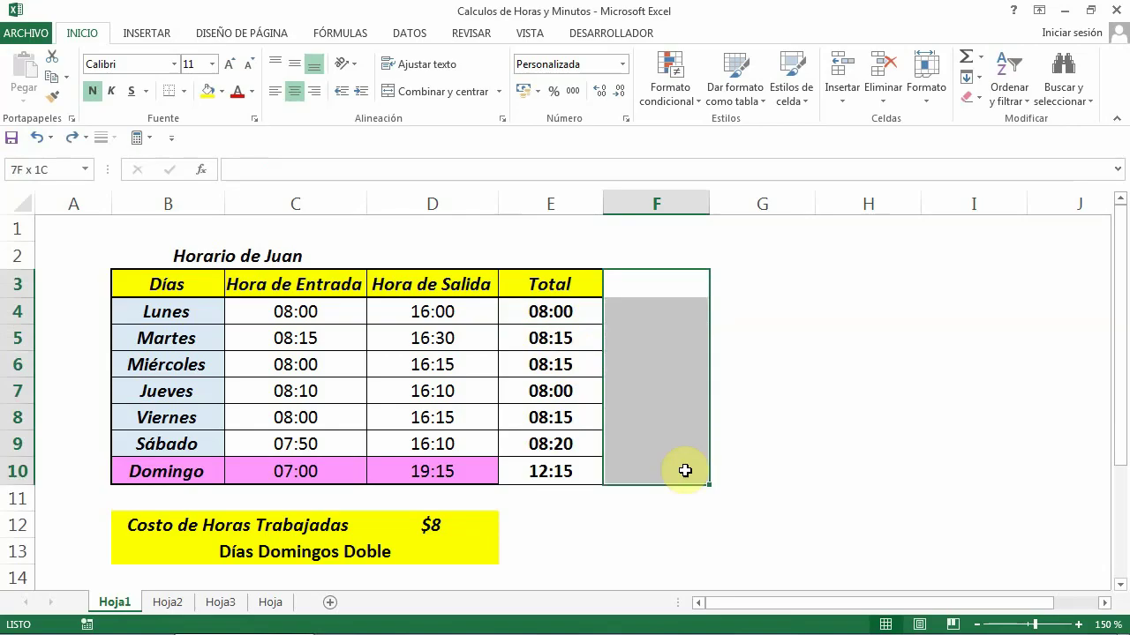
left_click(184, 91)
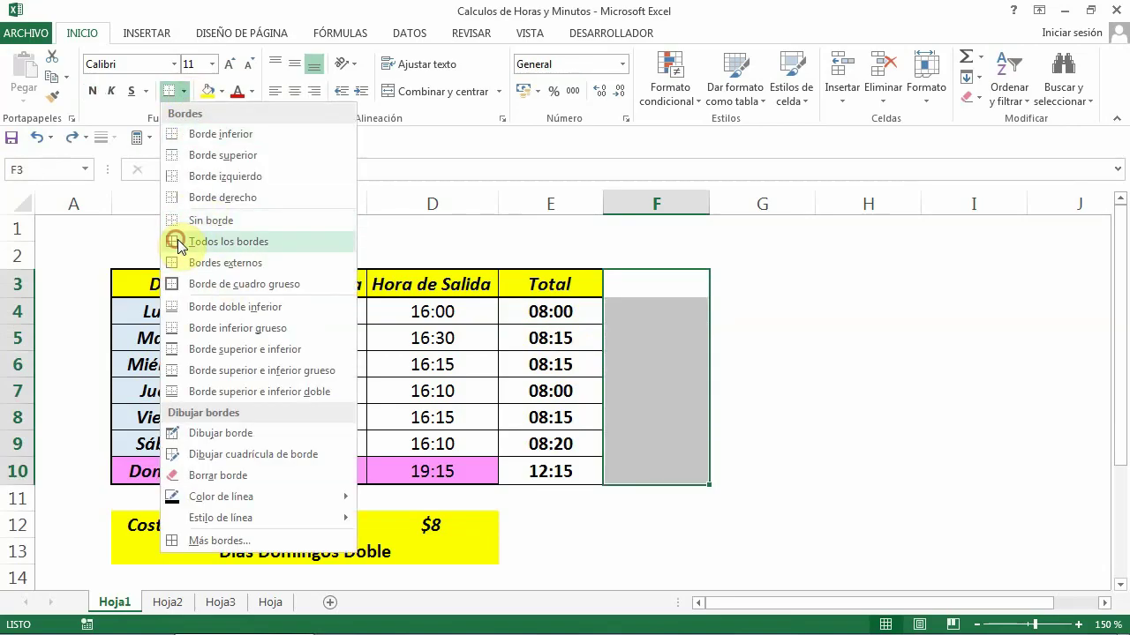
left_click(177, 245)
left_click(766, 387)
Enter the header 'Total' in F3 with a capital T.
left_click(655, 285)
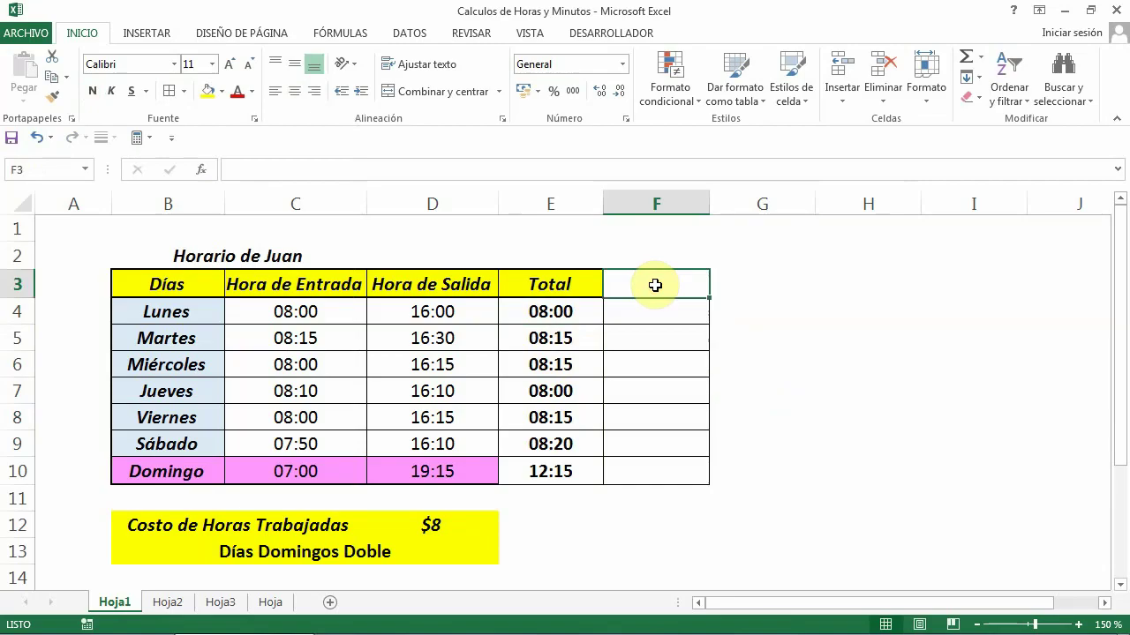
type("total")
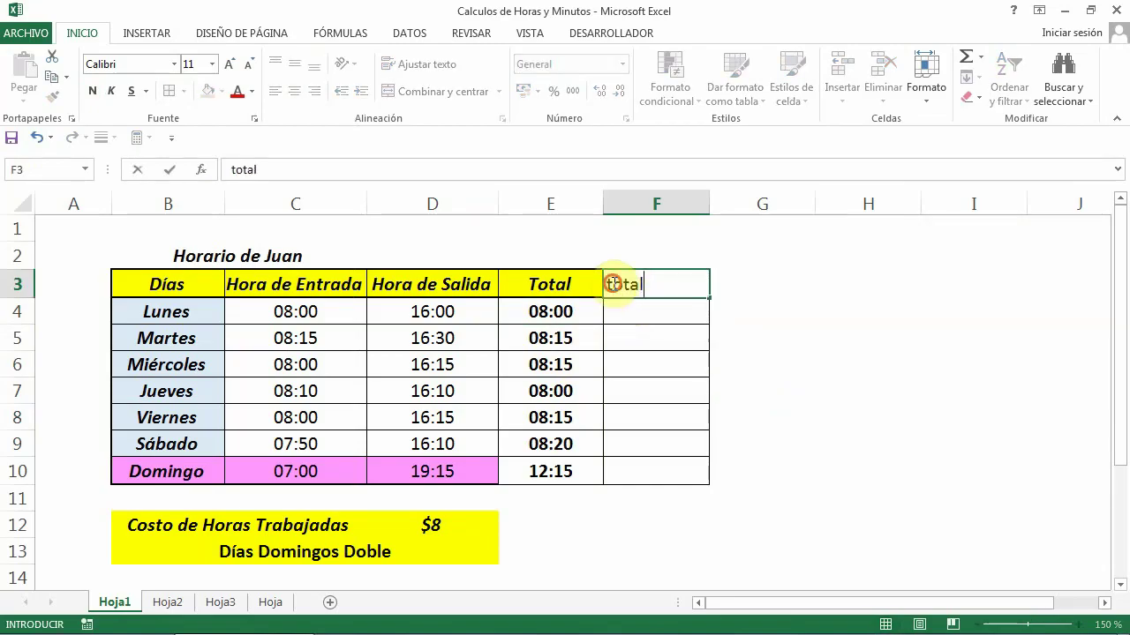
left_click(613, 284)
key("BackSpace")
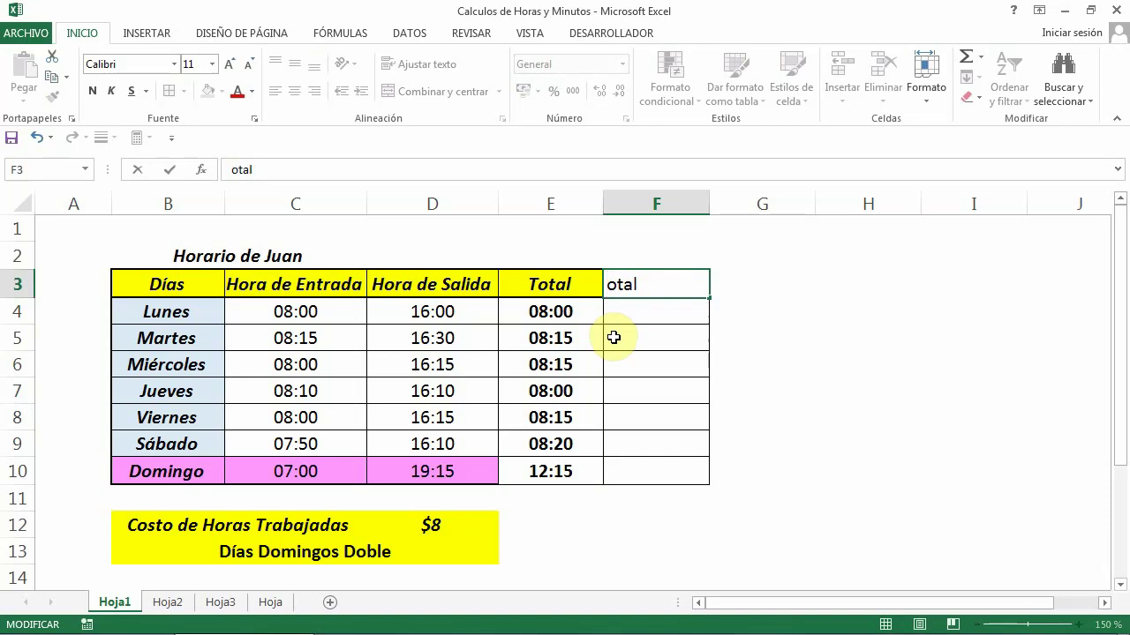
type("T")
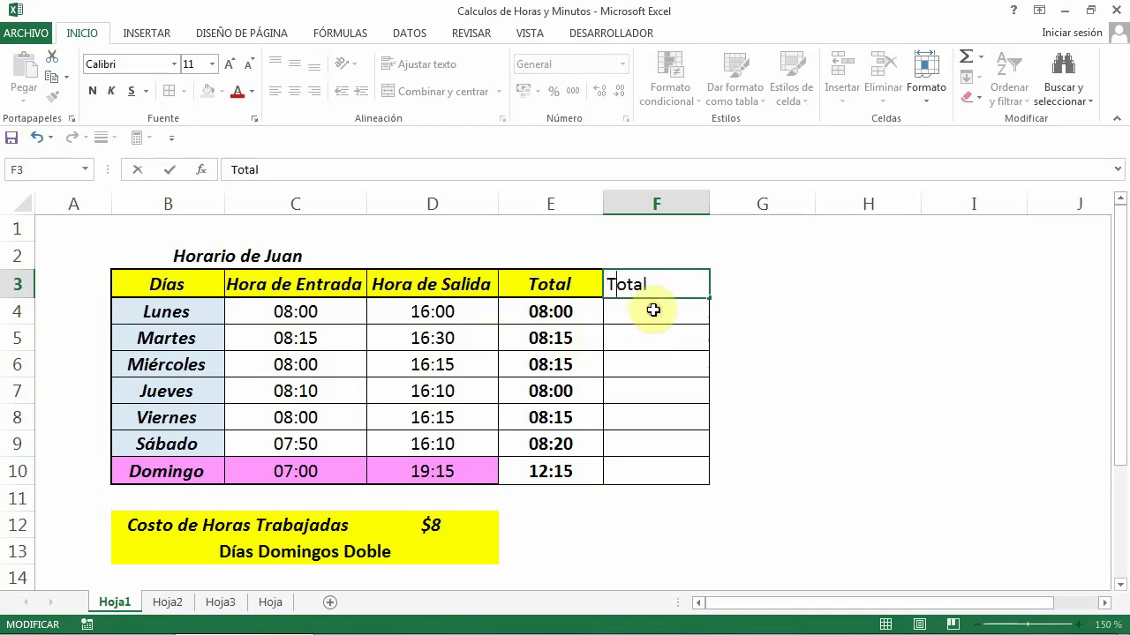
left_click(653, 311)
left_click(665, 343)
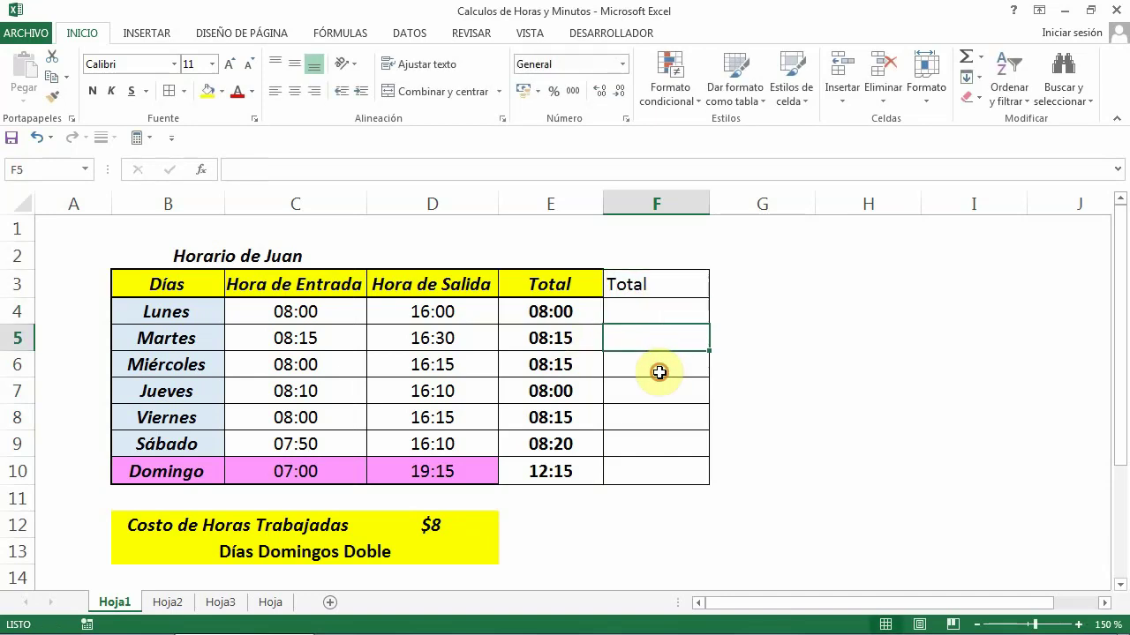
left_click(659, 373)
left_click(658, 391)
left_click(645, 311)
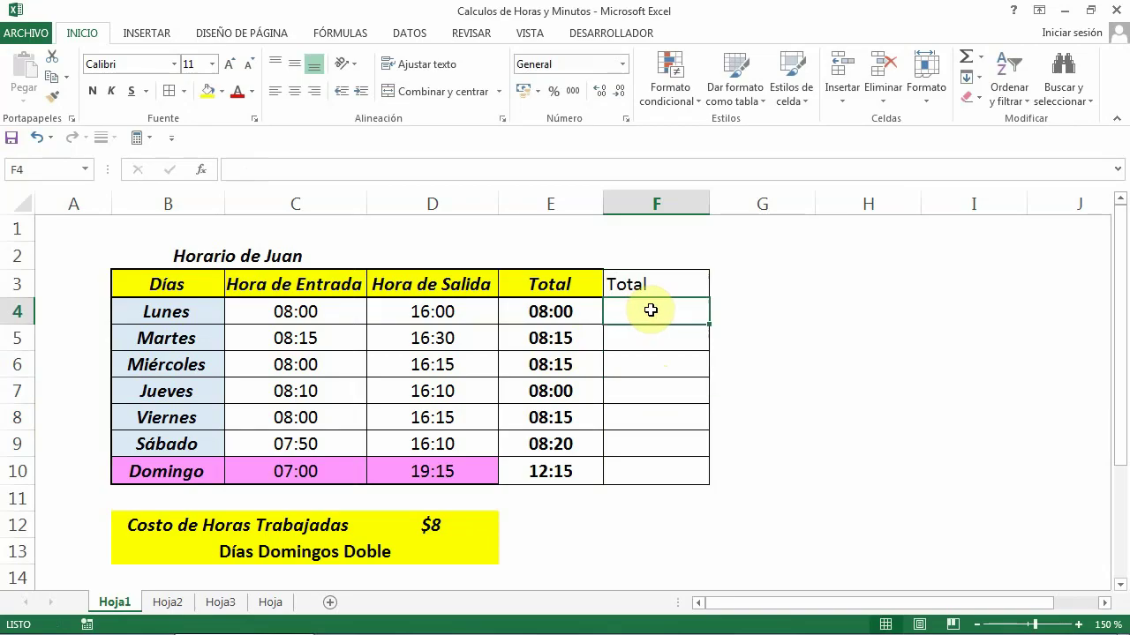
Enter the formula =E4*24 in F4 to convert Lunes' total to hours.
left_click(236, 167)
type("=")
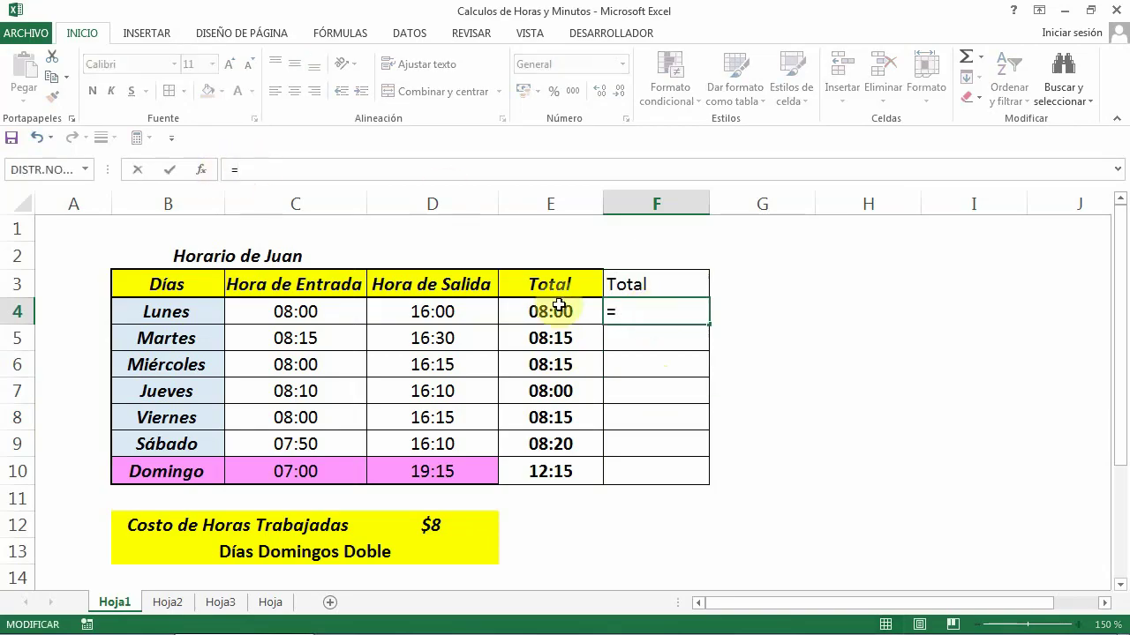
left_click(548, 311)
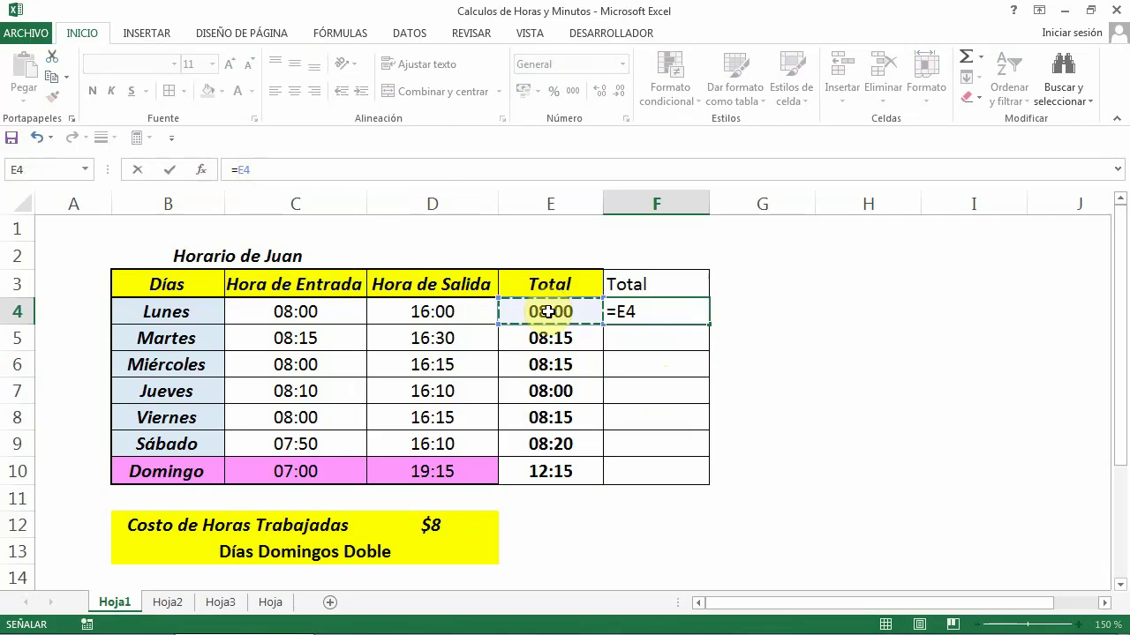
type("*")
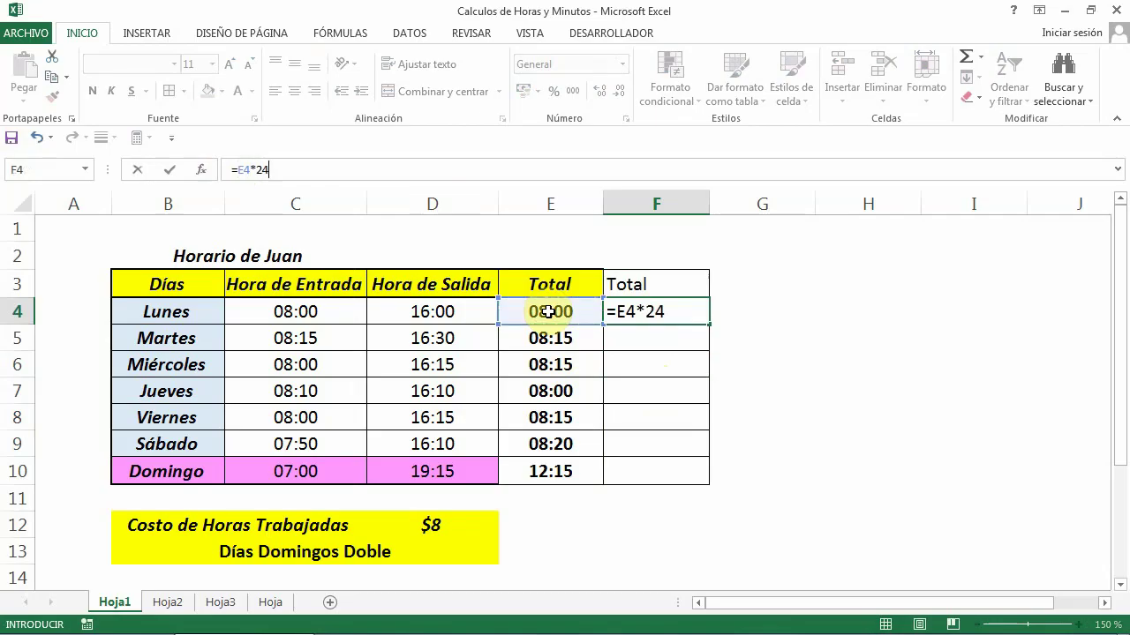
key("Return")
left_click(631, 320)
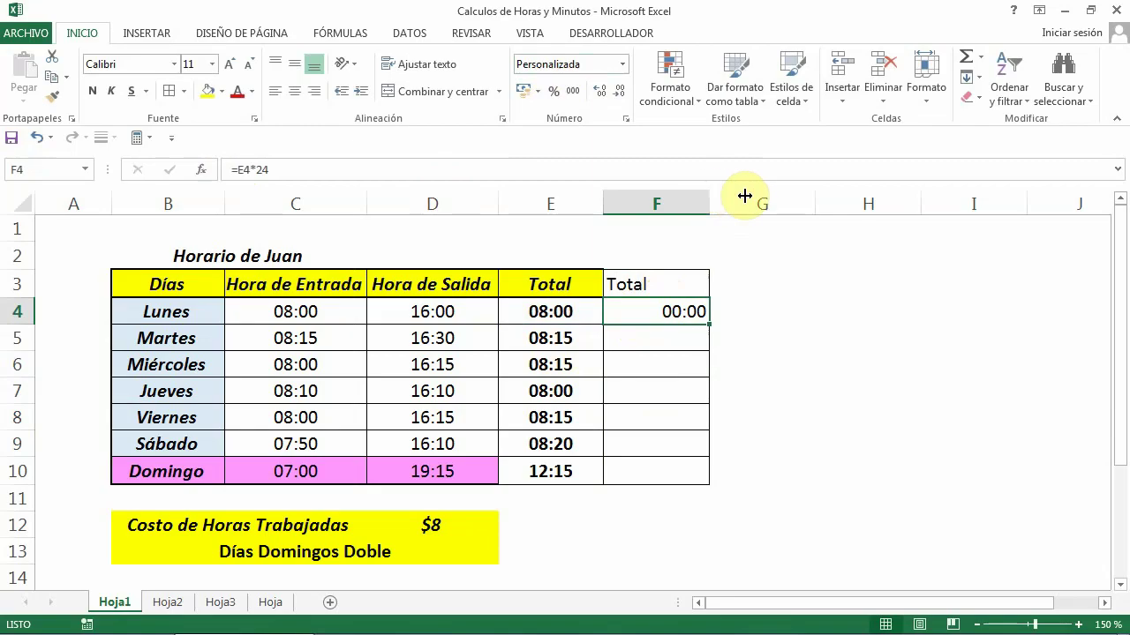
Widen column F, set F4 to General, centre F4:F10 and show one decimal.
mouse_move(709, 196)
left_mouse_down()
mouse_move(745, 196)
mouse_move(703, 201)
left_mouse_up()
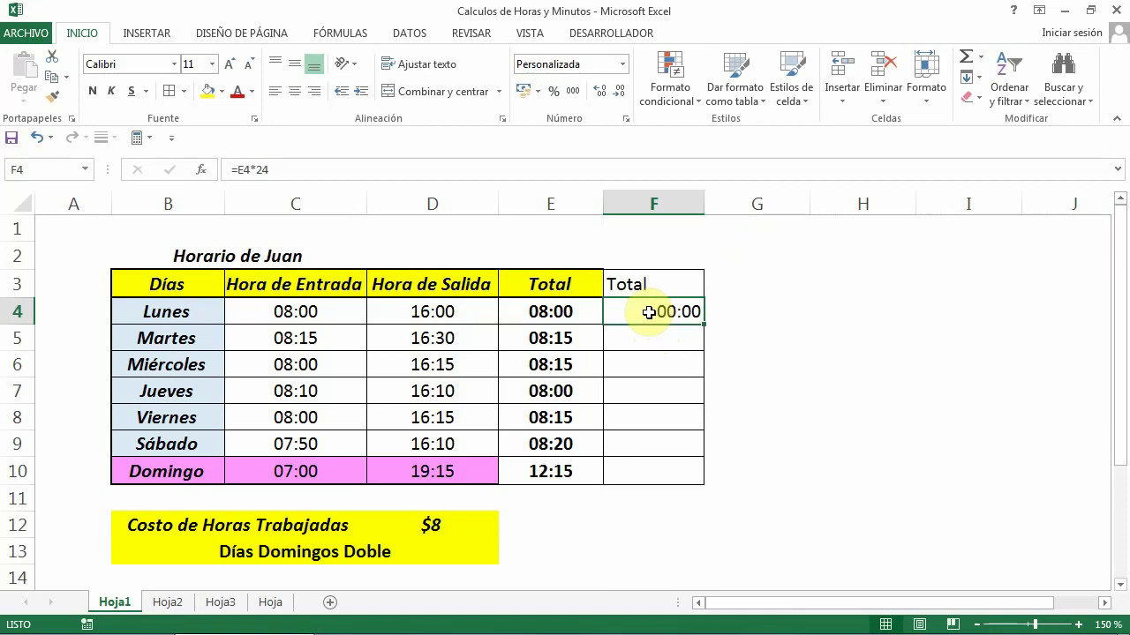
left_click(624, 64)
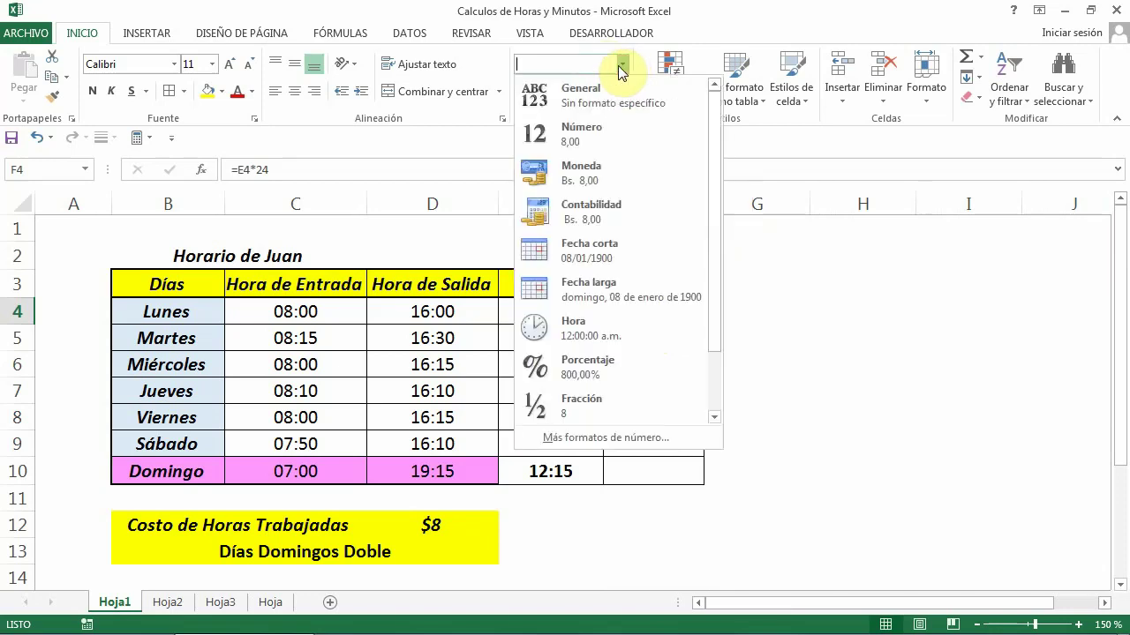
left_click(578, 96)
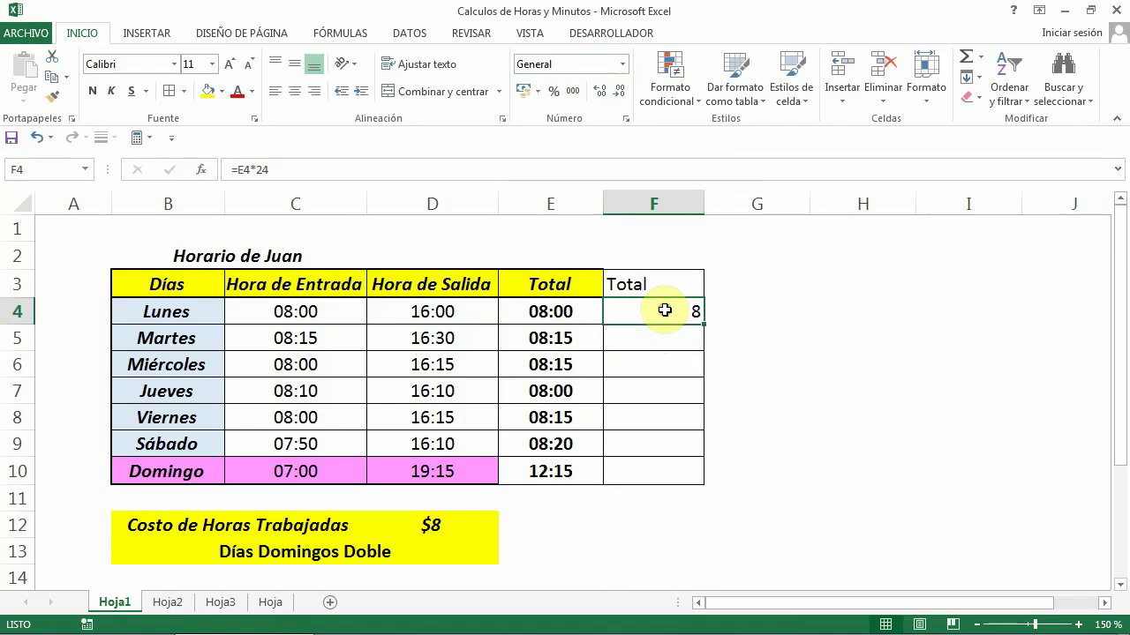
left_click_drag(664, 310, 650, 471)
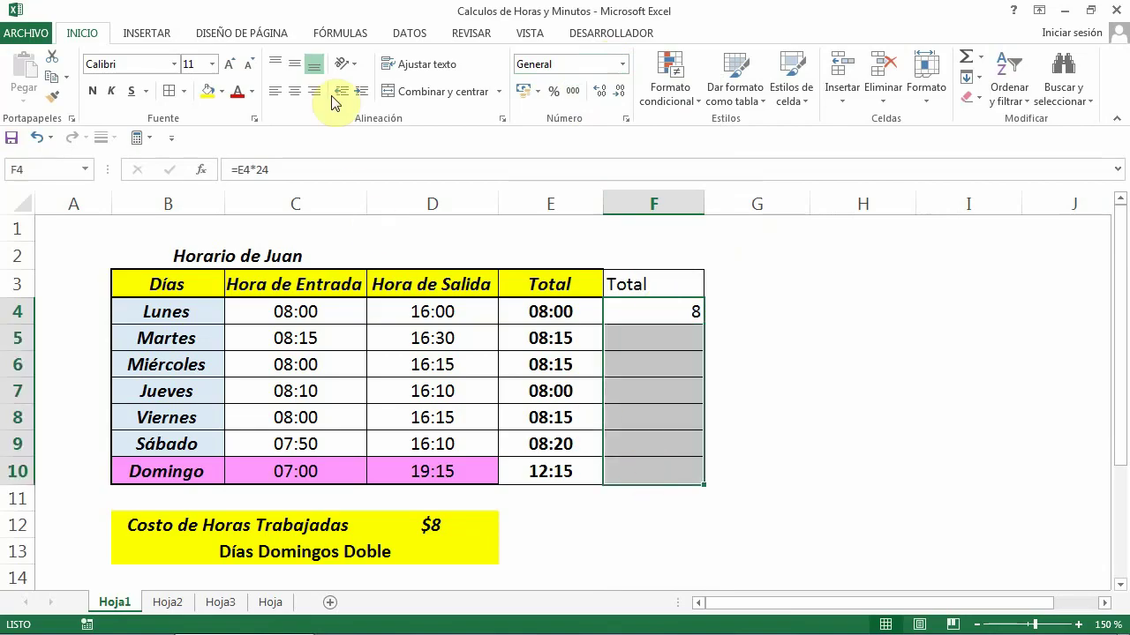
left_click(294, 91)
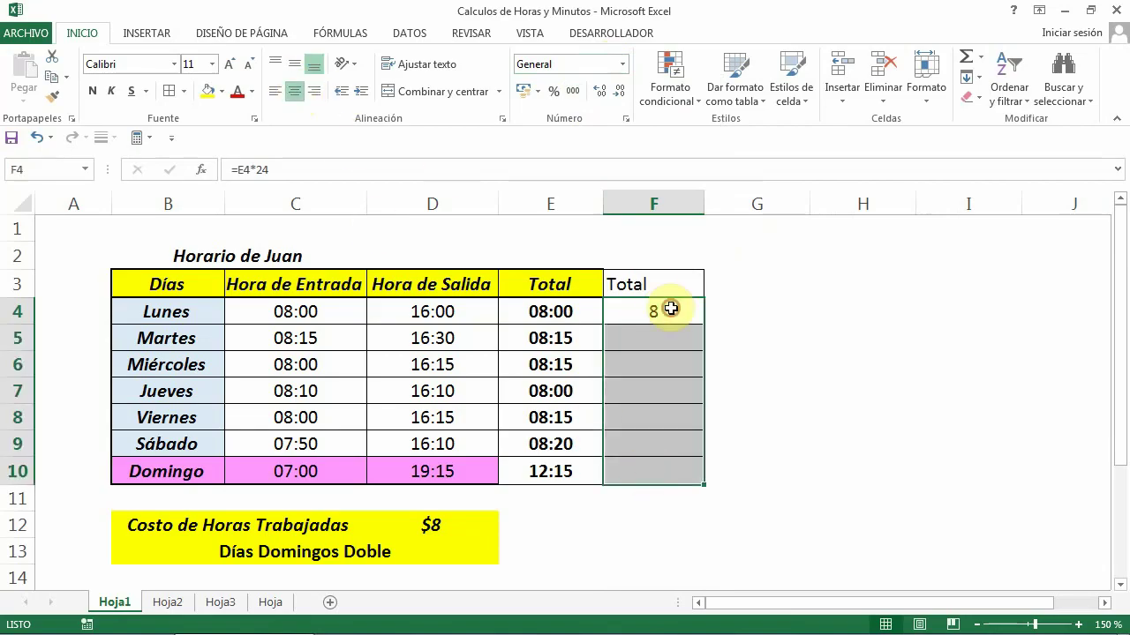
left_click(670, 308)
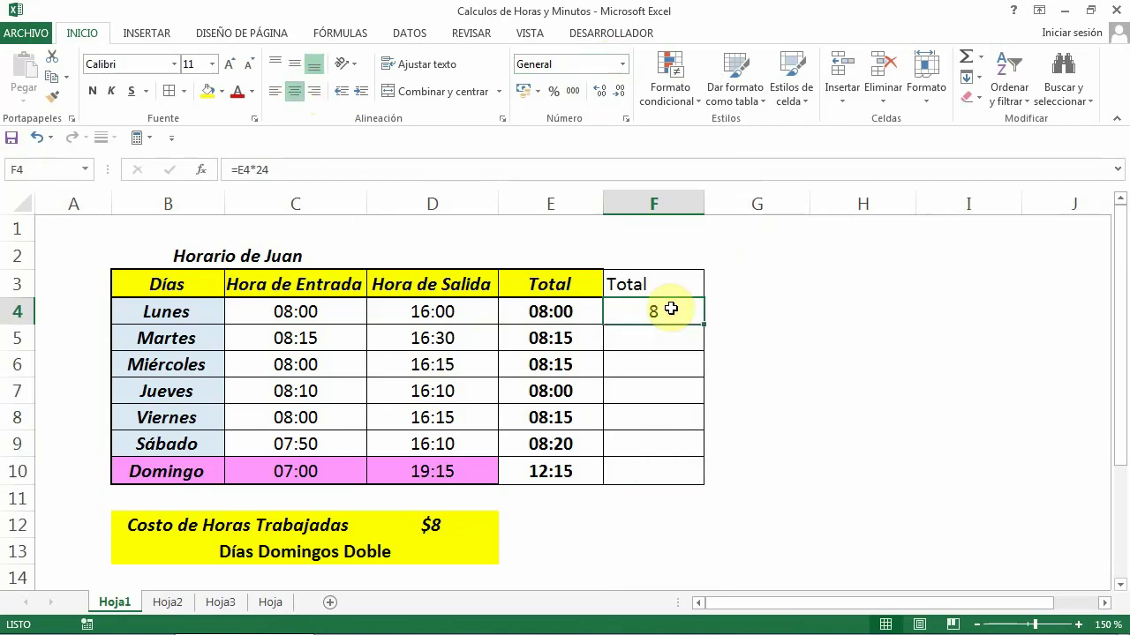
left_click(601, 92)
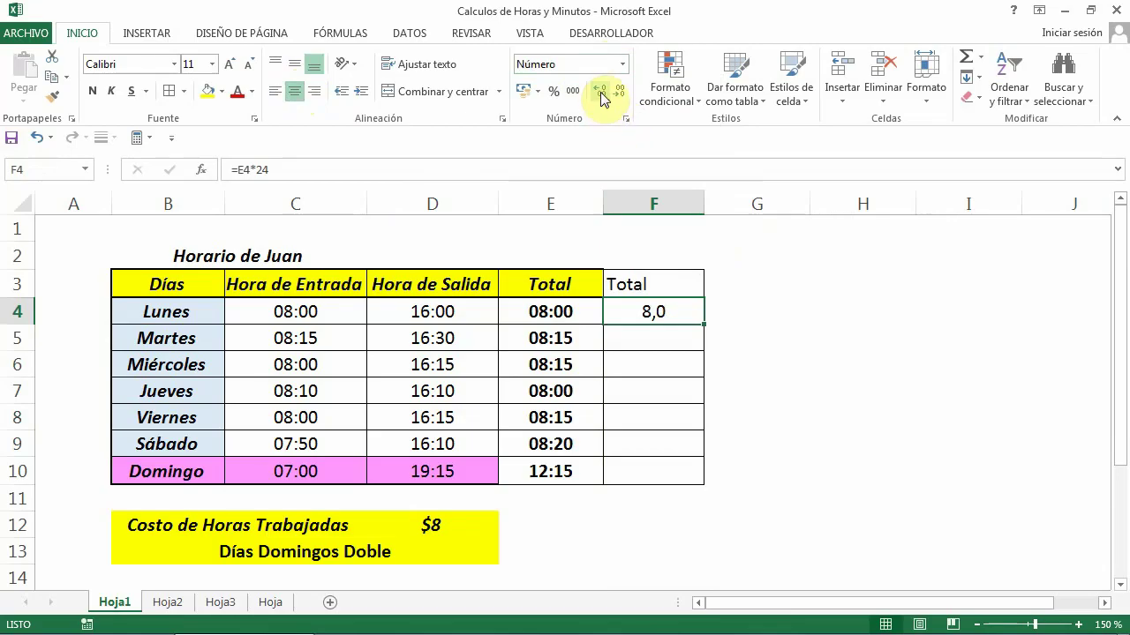
Show two decimals in F4 and fill the hours formula down to F10.
left_click(600, 91)
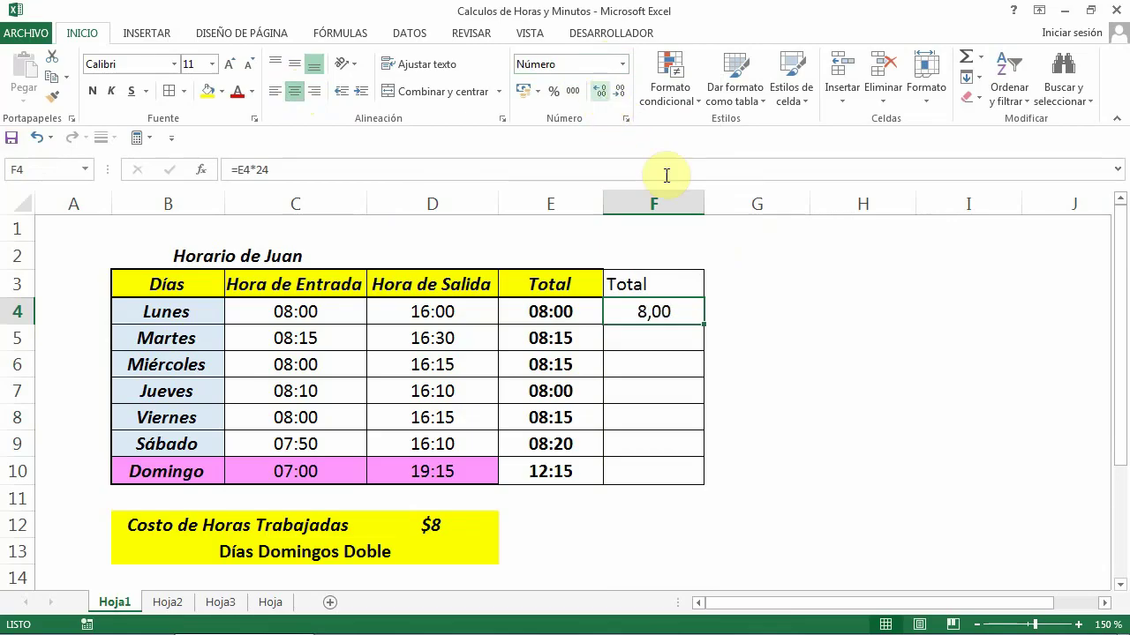
left_click(732, 315)
left_click(671, 311)
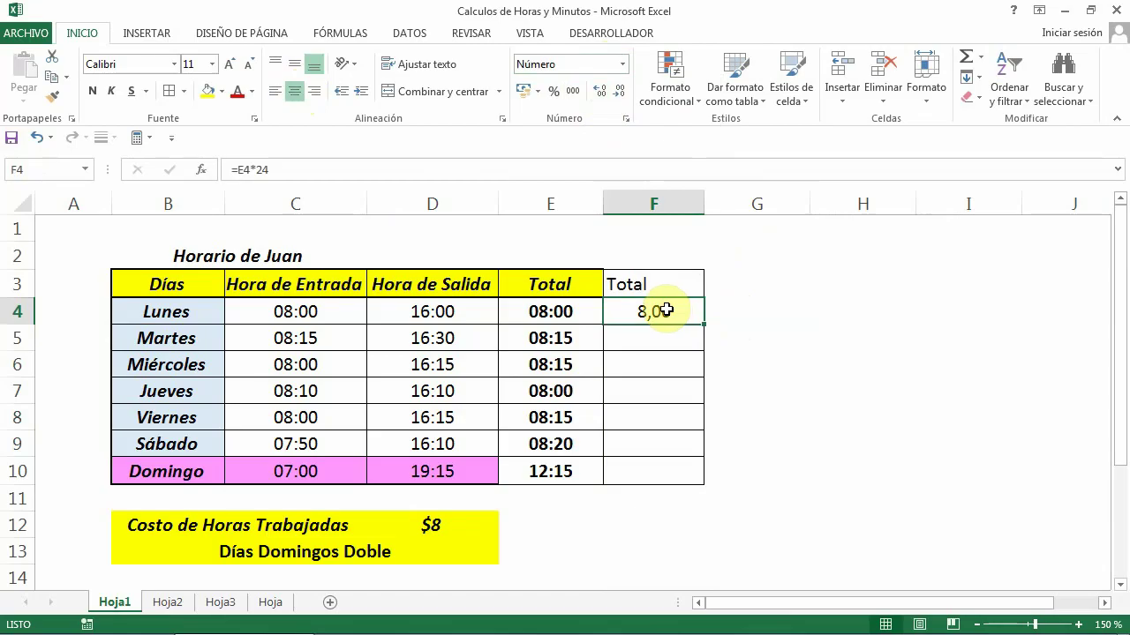
left_click_drag(705, 325, 705, 477)
left_click(713, 481)
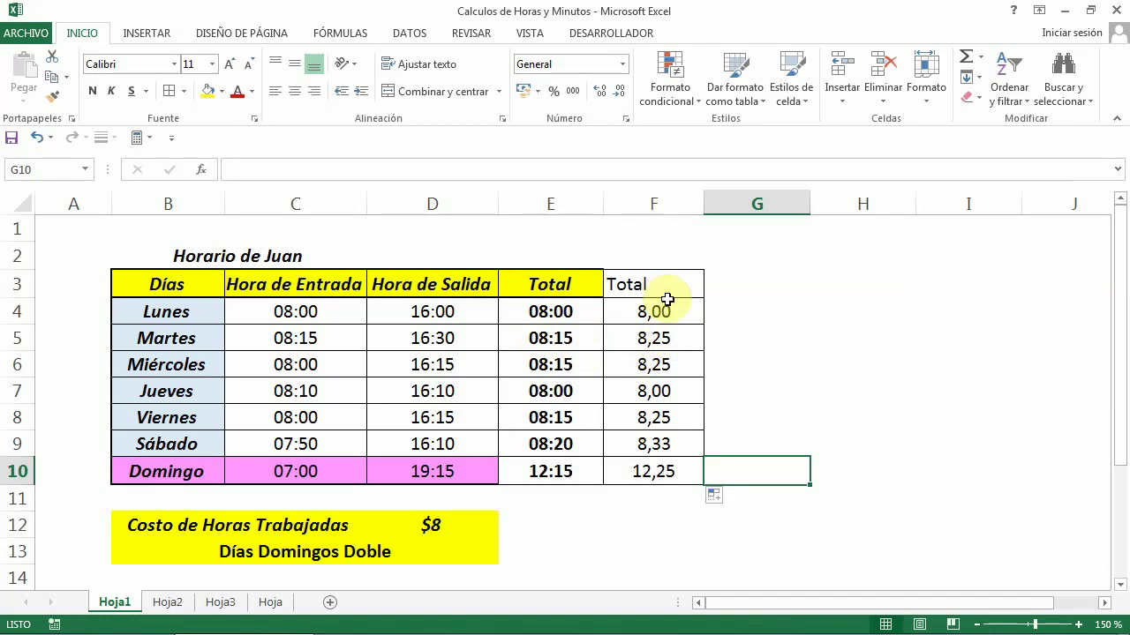
Centre F3:F10 and make the F3 header bold, italic with yellow fill.
left_click_drag(661, 282, 664, 476)
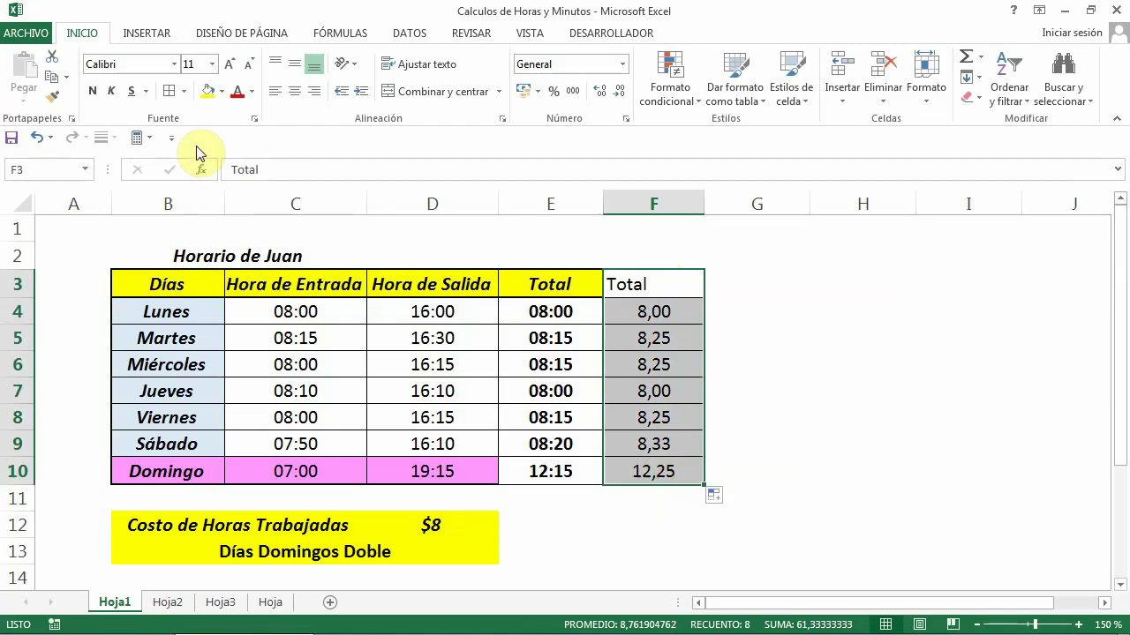
left_click(298, 90)
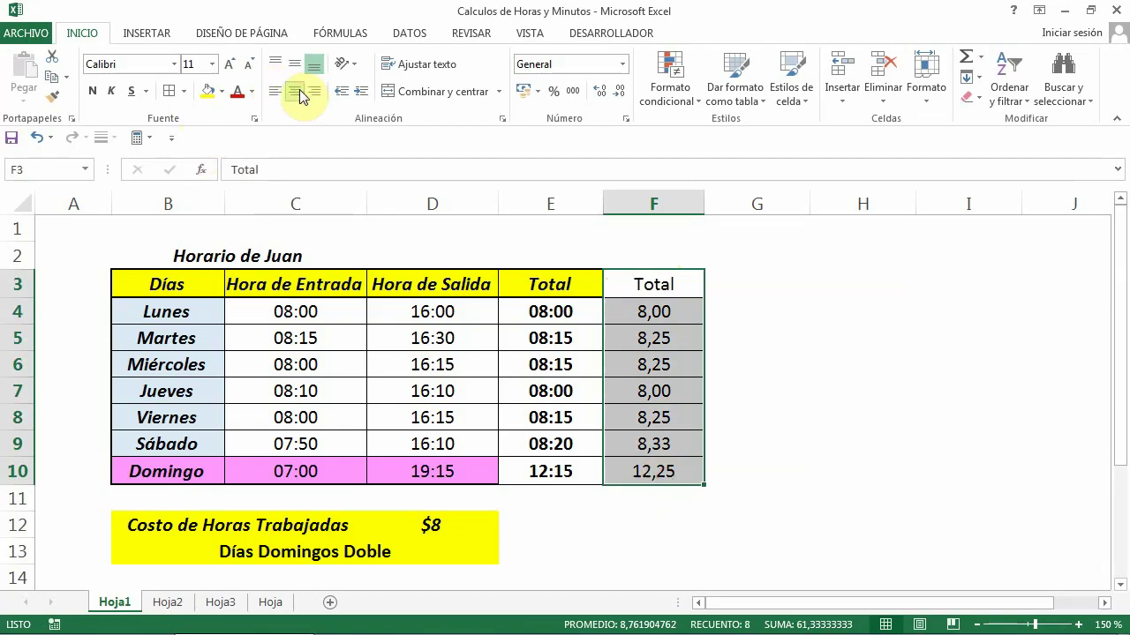
left_click(671, 284)
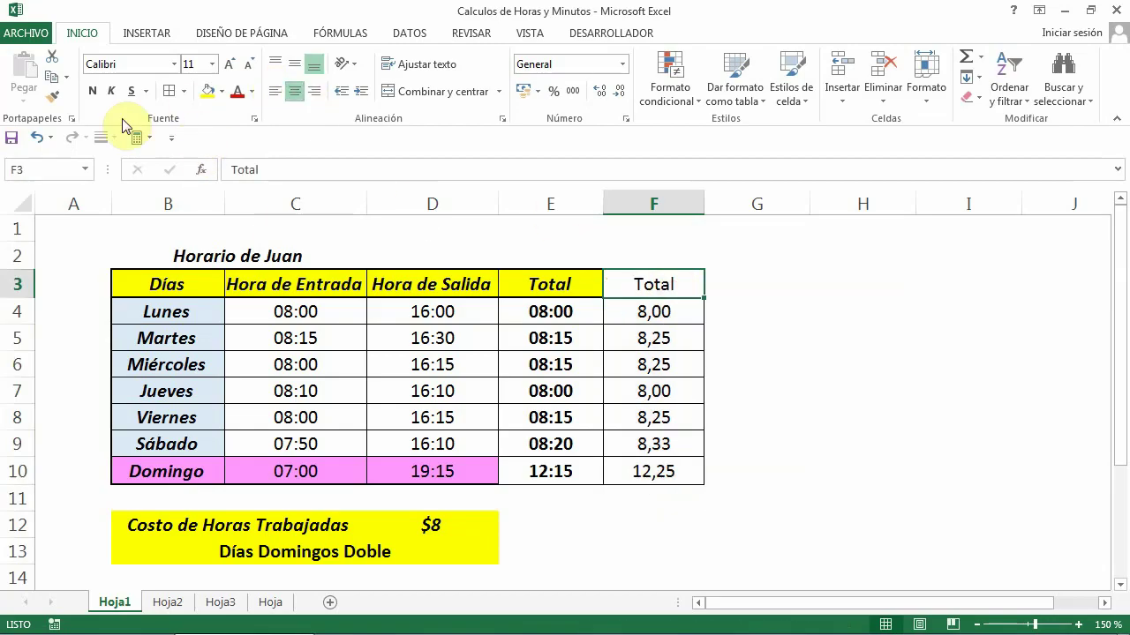
left_click(91, 90)
left_click(112, 90)
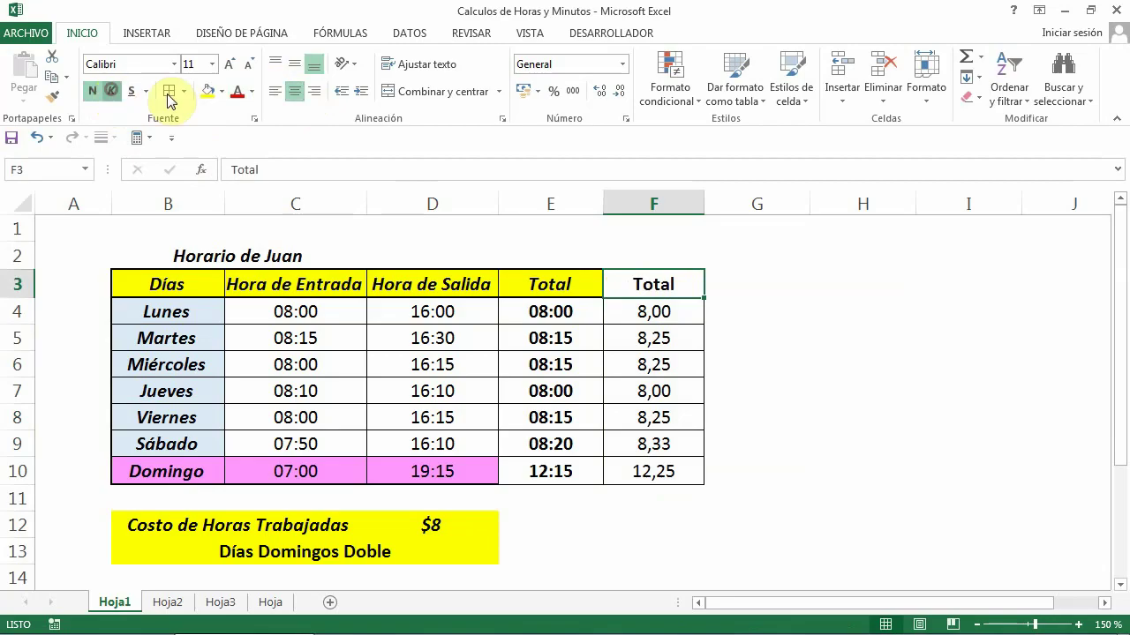
left_click(210, 96)
left_click(756, 390)
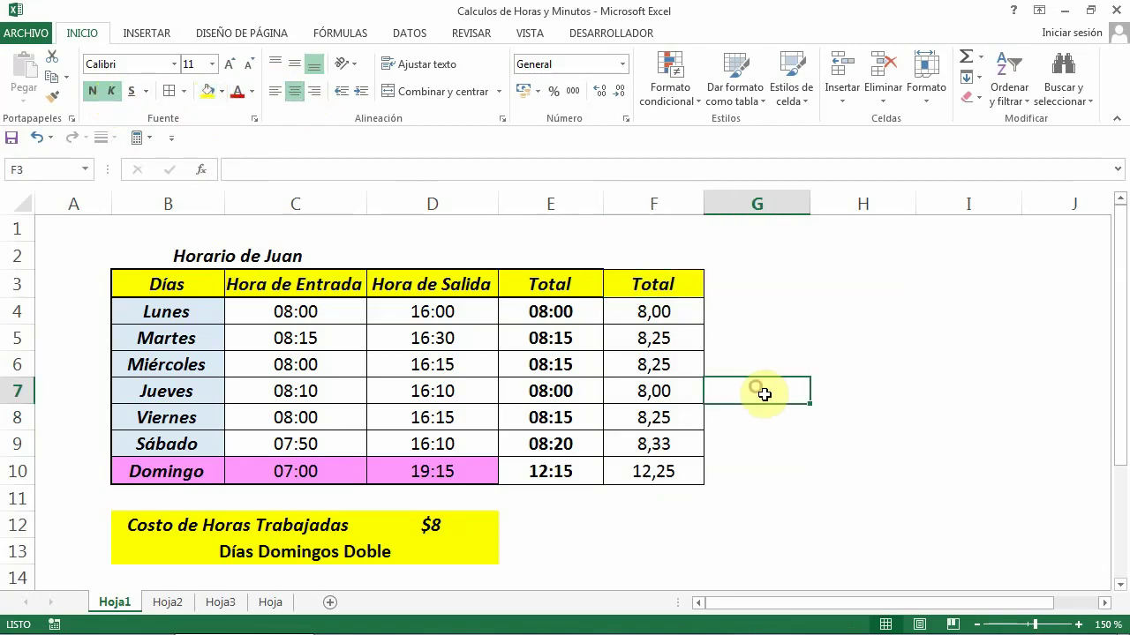
Enter the 'Total a Cobrar' header in G3 and widen column G to fit it.
left_click(722, 281)
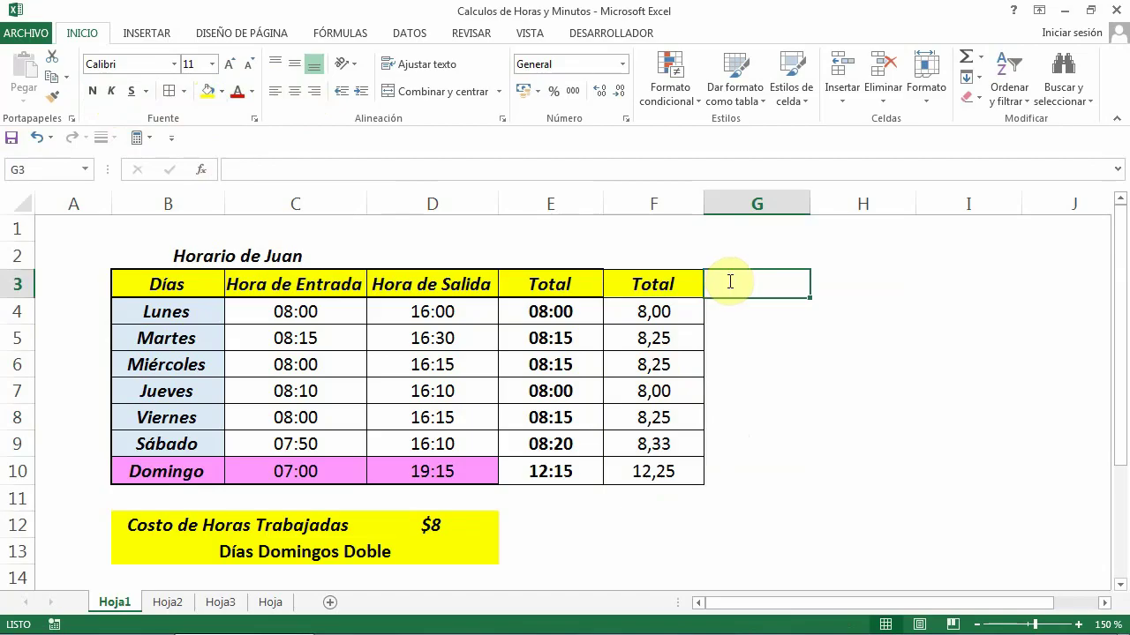
type("Total a Cob")
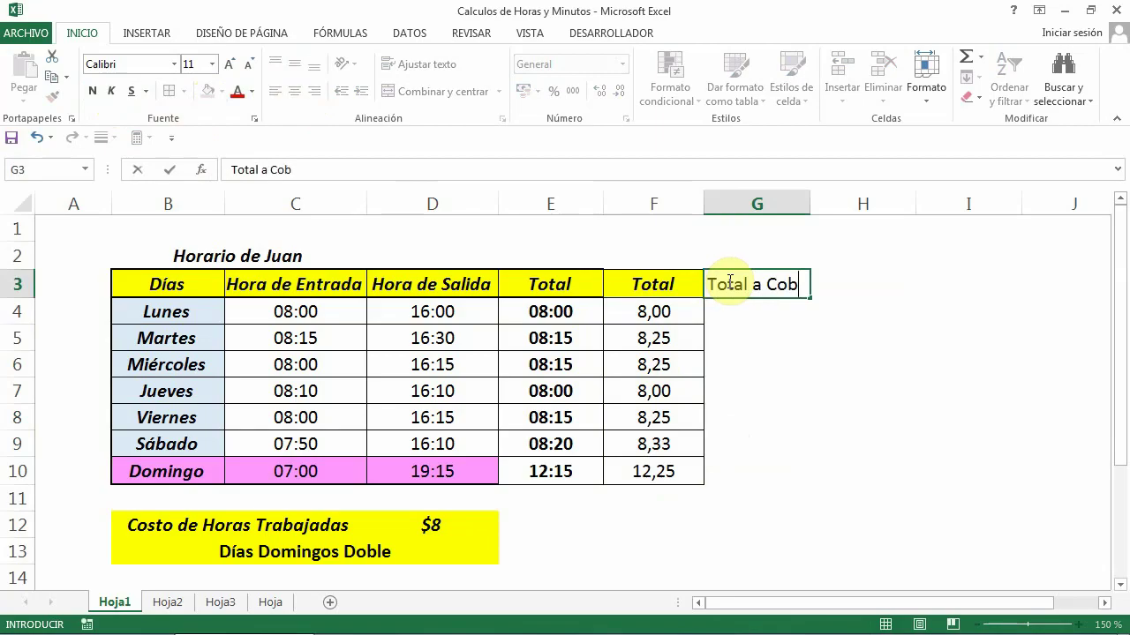
type("rar")
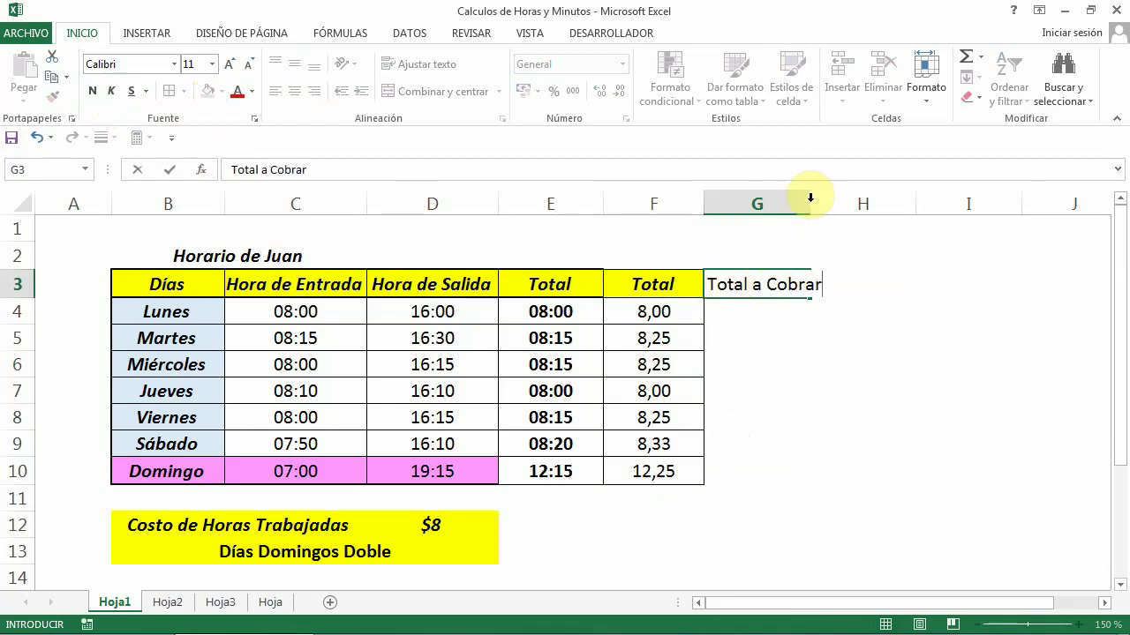
left_click(812, 202)
left_click_drag(812, 202, 805, 234)
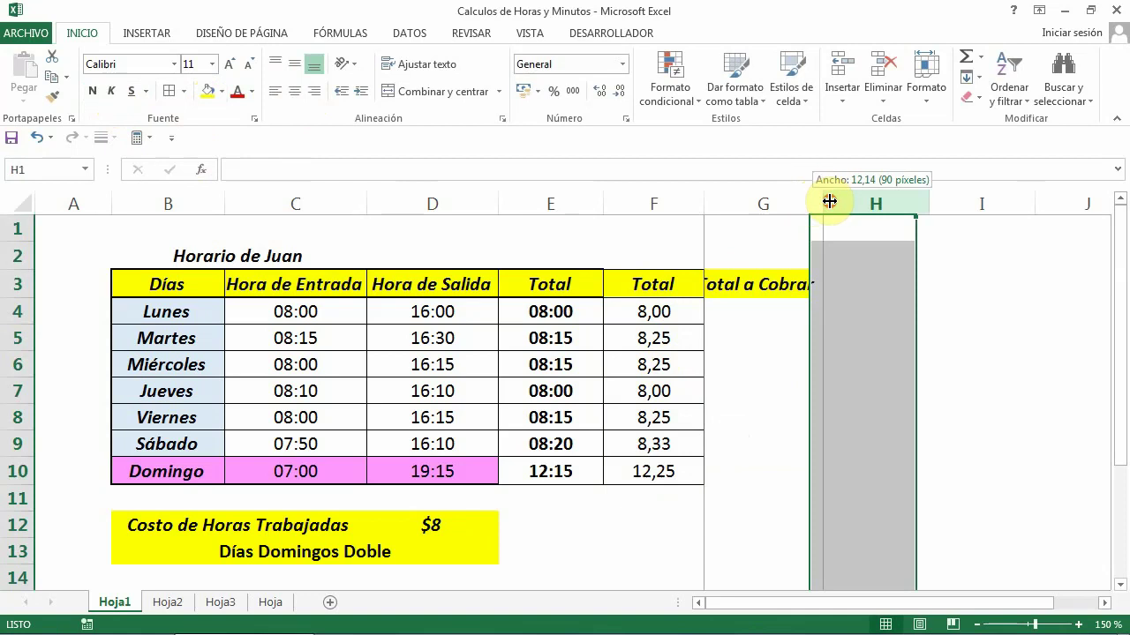
Apply All Borders to cells G3 through G10.
left_click_drag(759, 284, 761, 464)
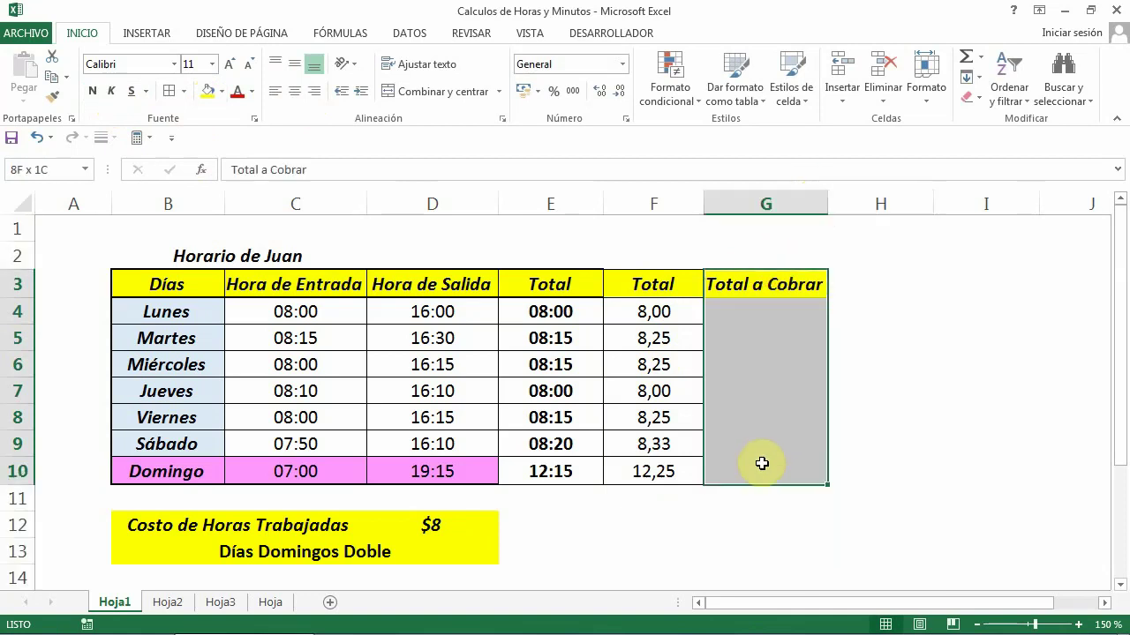
left_click(923, 464)
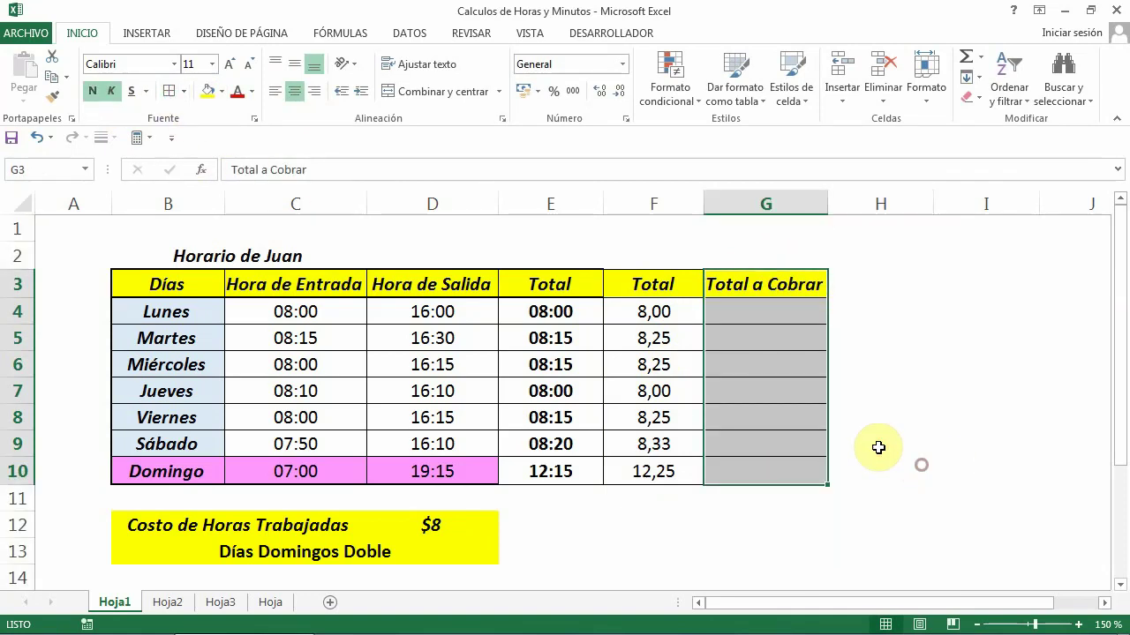
left_click(760, 315)
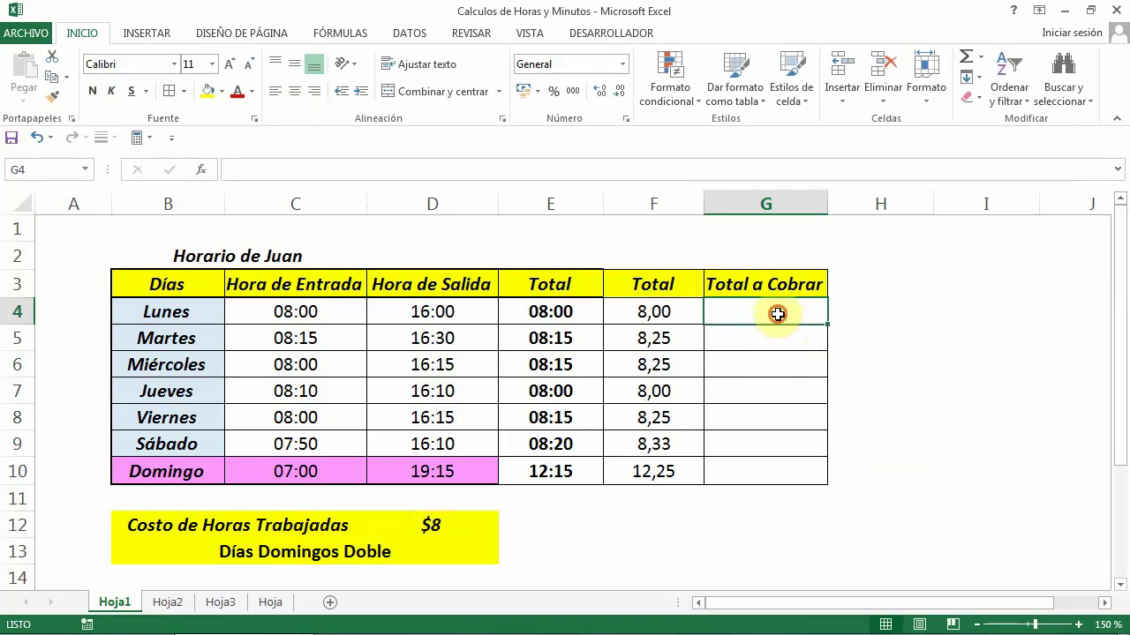
Enter =F4*$D$12 in G4 to compute Monday's pay of $64,00.
left_click(304, 169)
type("=")
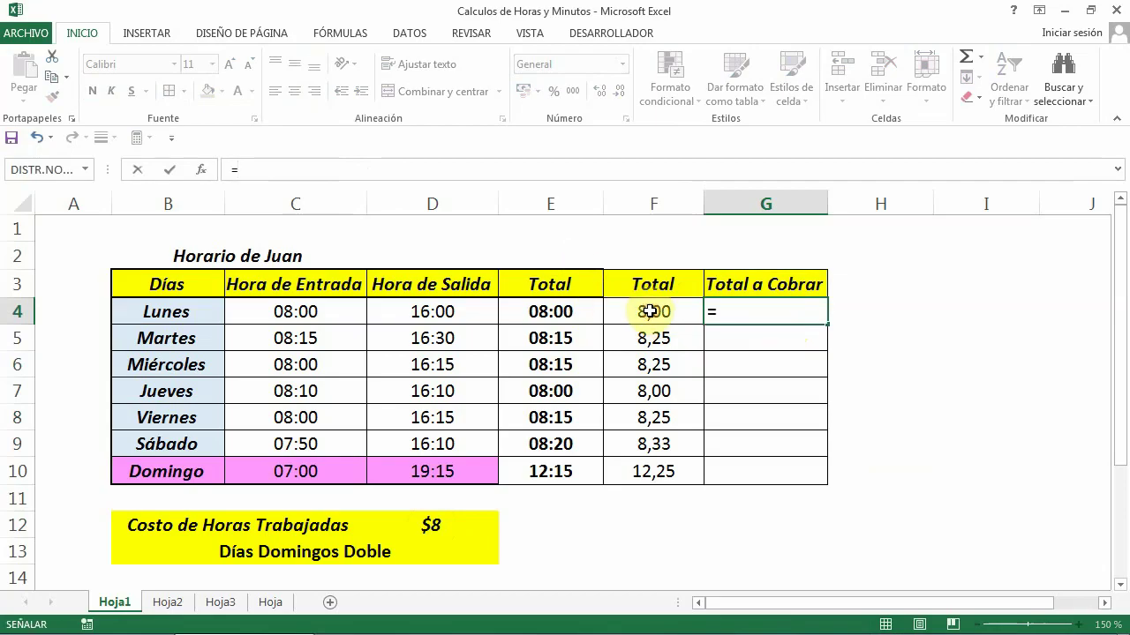
left_click(650, 310)
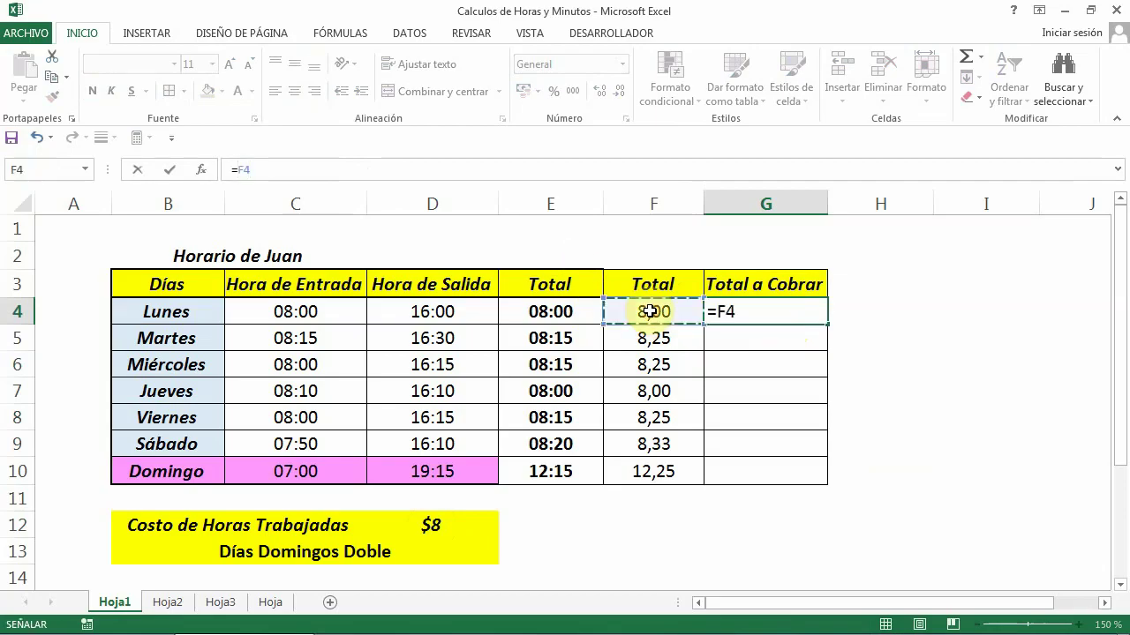
type("*")
left_click(432, 524)
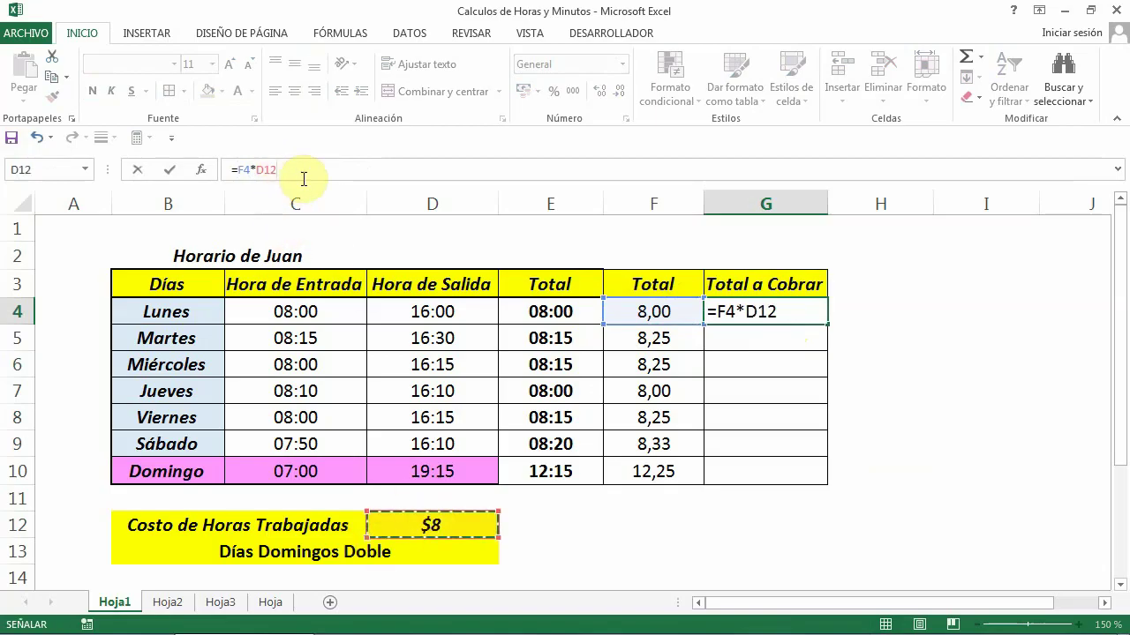
key("F4")
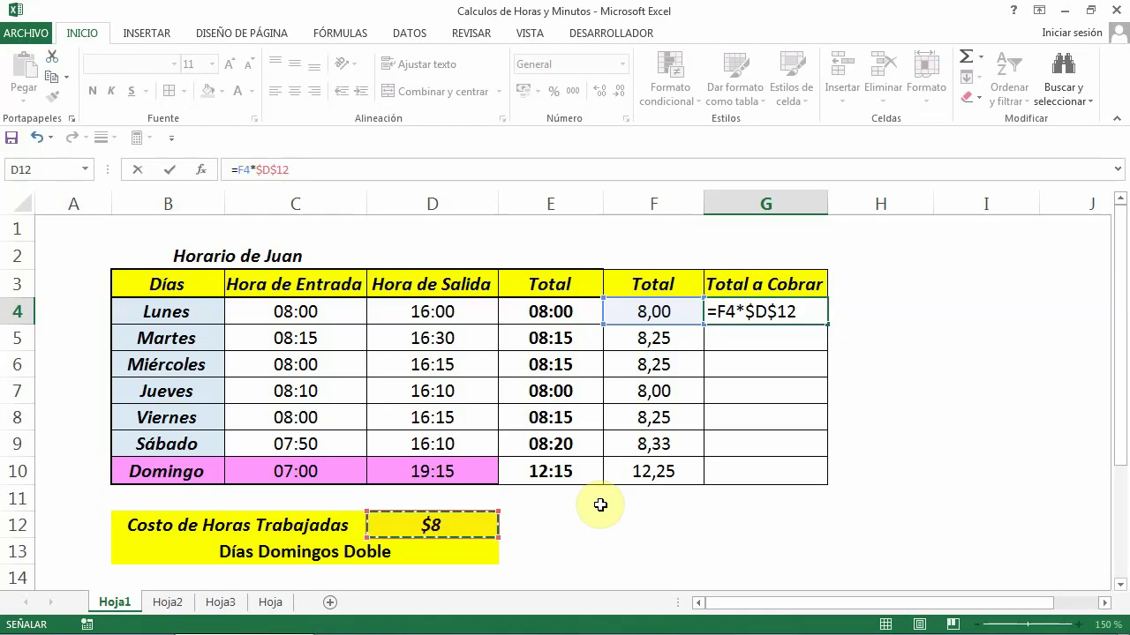
key("Return")
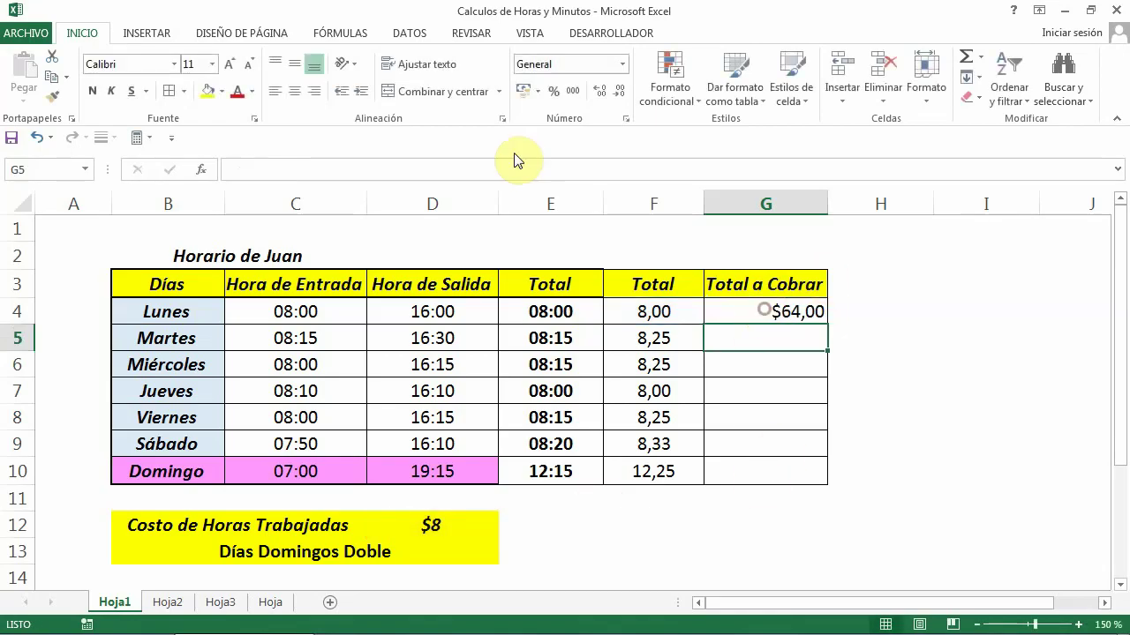
Center G4 and fill the pay formula down to G10, ending at $98,00.
key("Up")
left_click(294, 91)
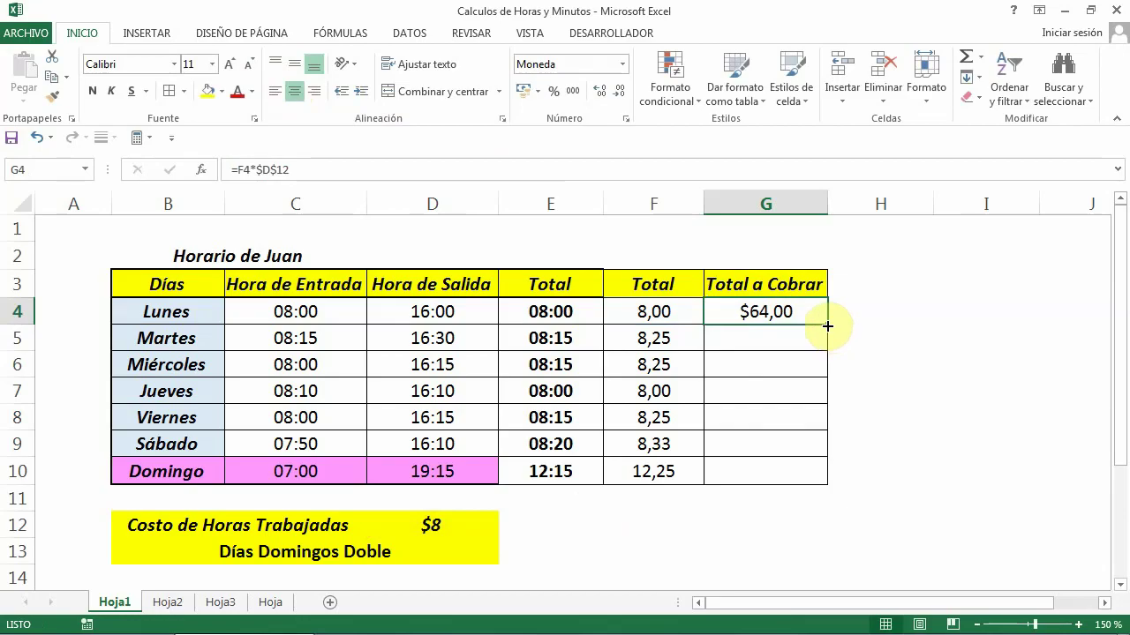
left_click_drag(826, 326, 823, 476)
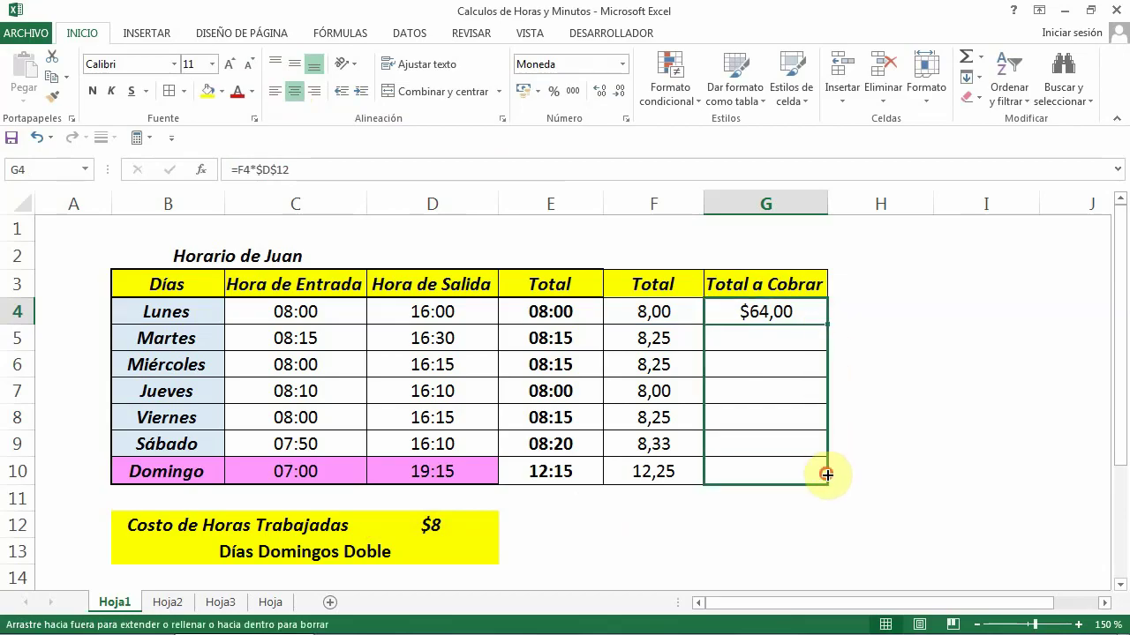
left_click(811, 515)
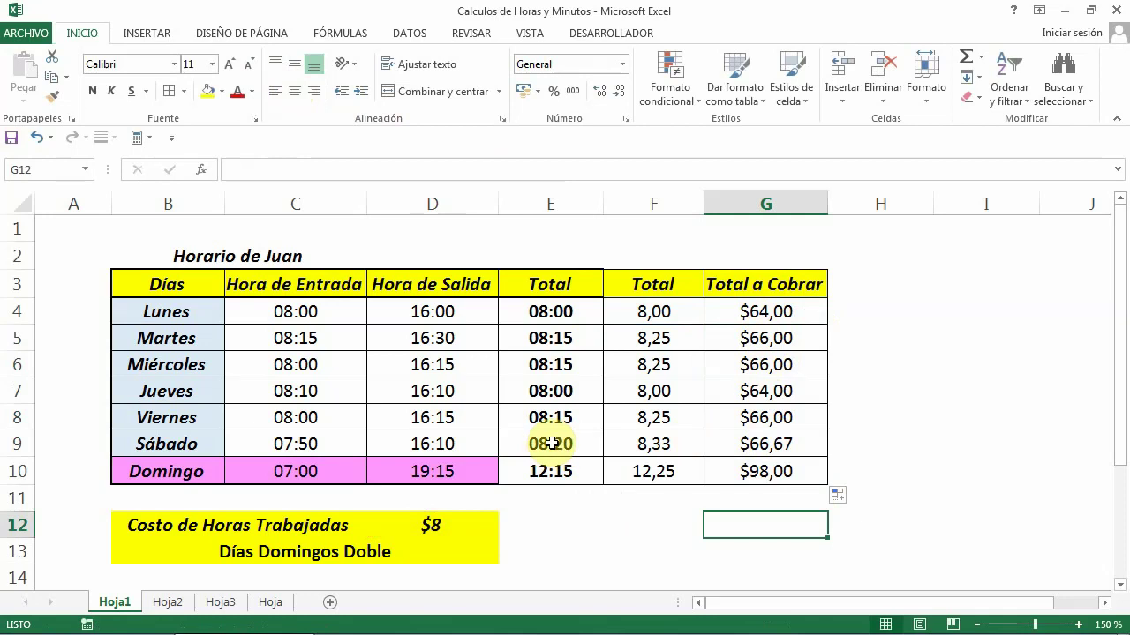
Change Saturday's exit time in D9 to 04:05:00 p.m., making its total 08:15.
left_click(552, 443)
left_click(434, 443)
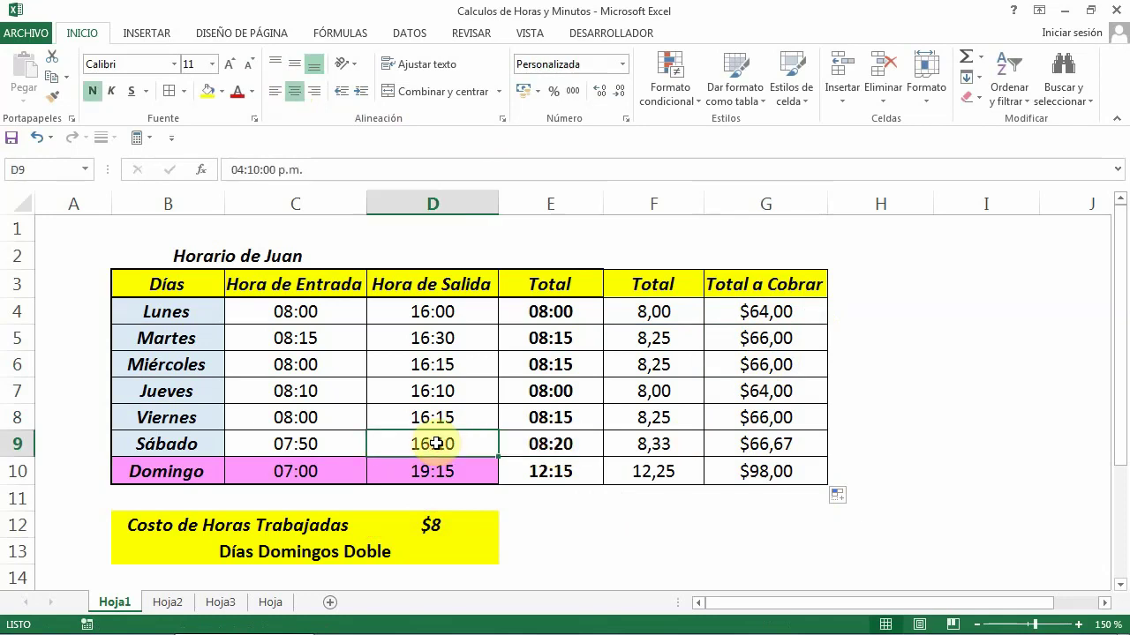
left_click(261, 169)
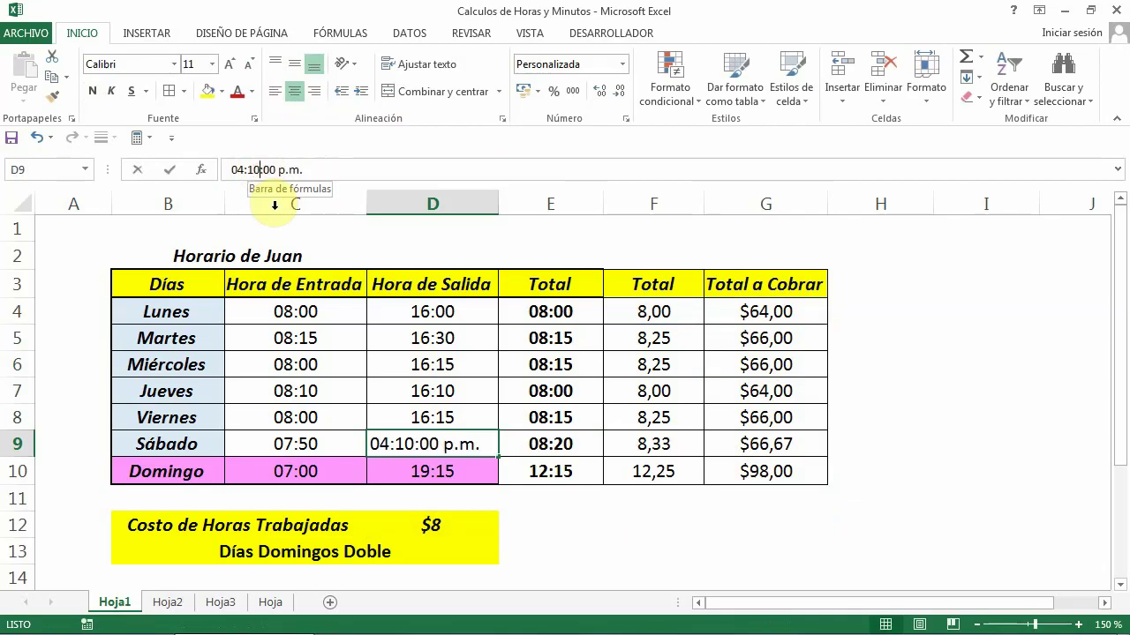
key("BackSpace")
key("BackSpace")
type("0")
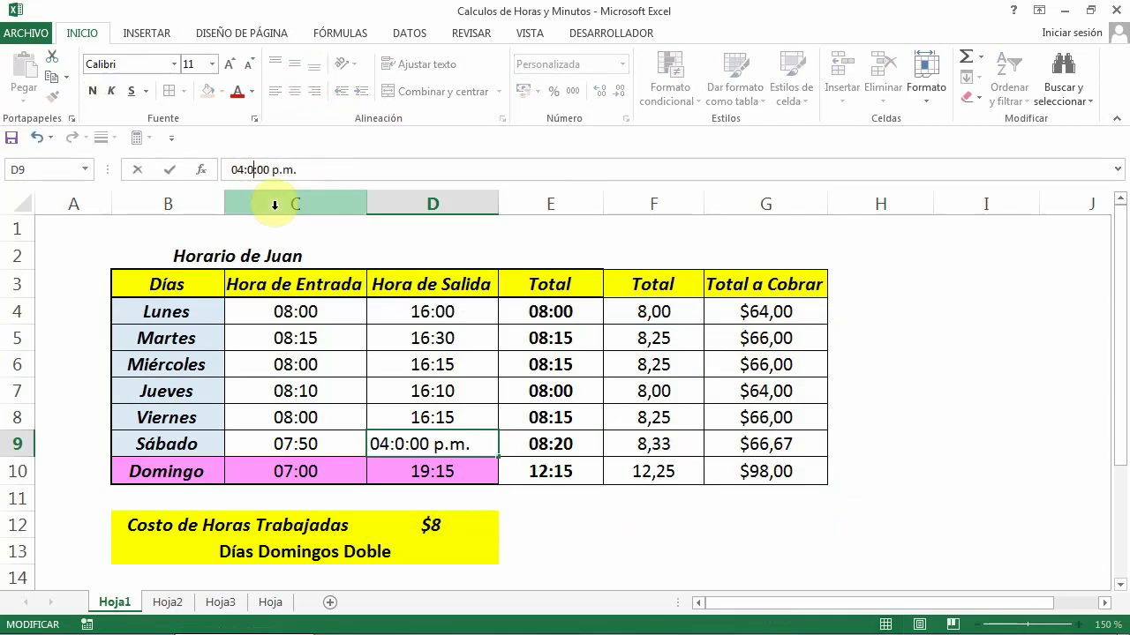
type("5")
left_click(596, 496)
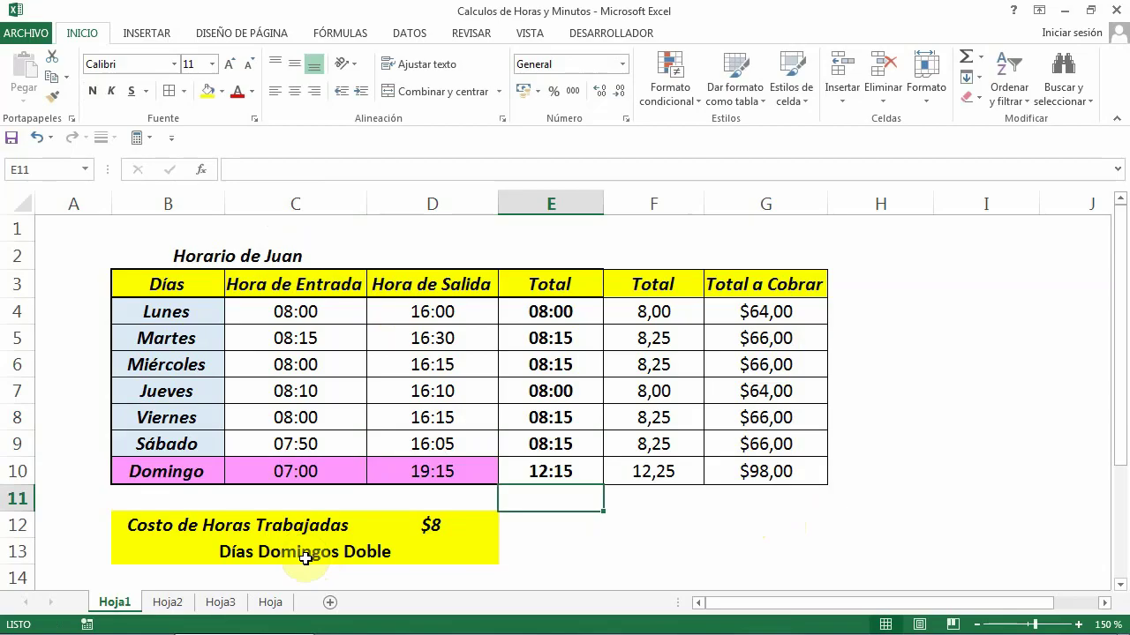
Change G10's formula to =F10*$D$12*2 so Sunday pay shows $196,00.
left_click(766, 473)
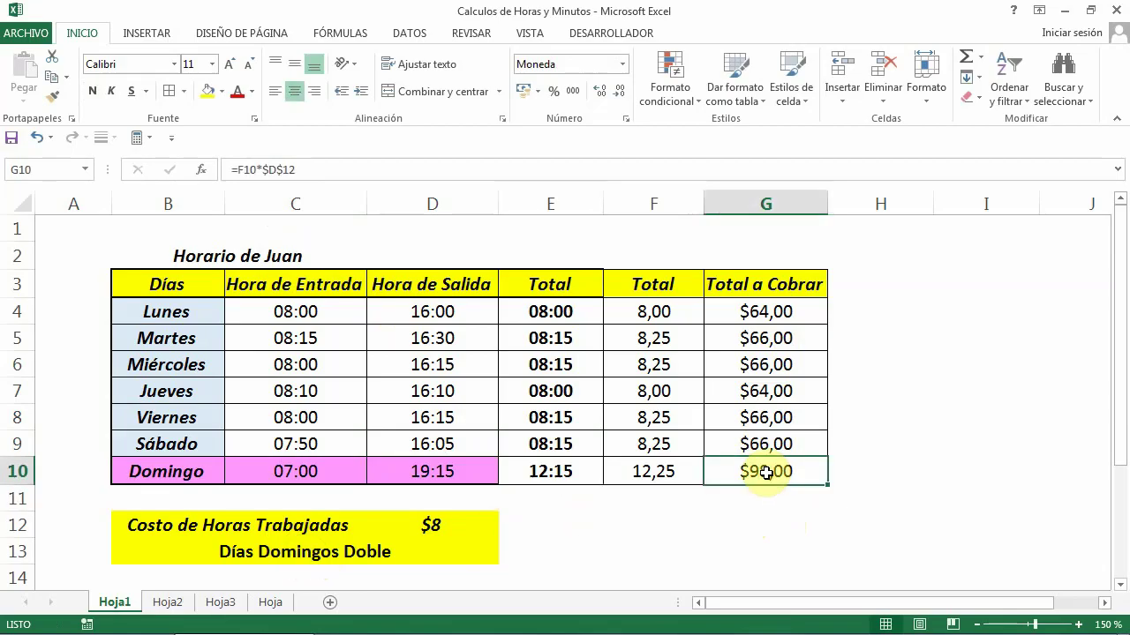
left_click(336, 171)
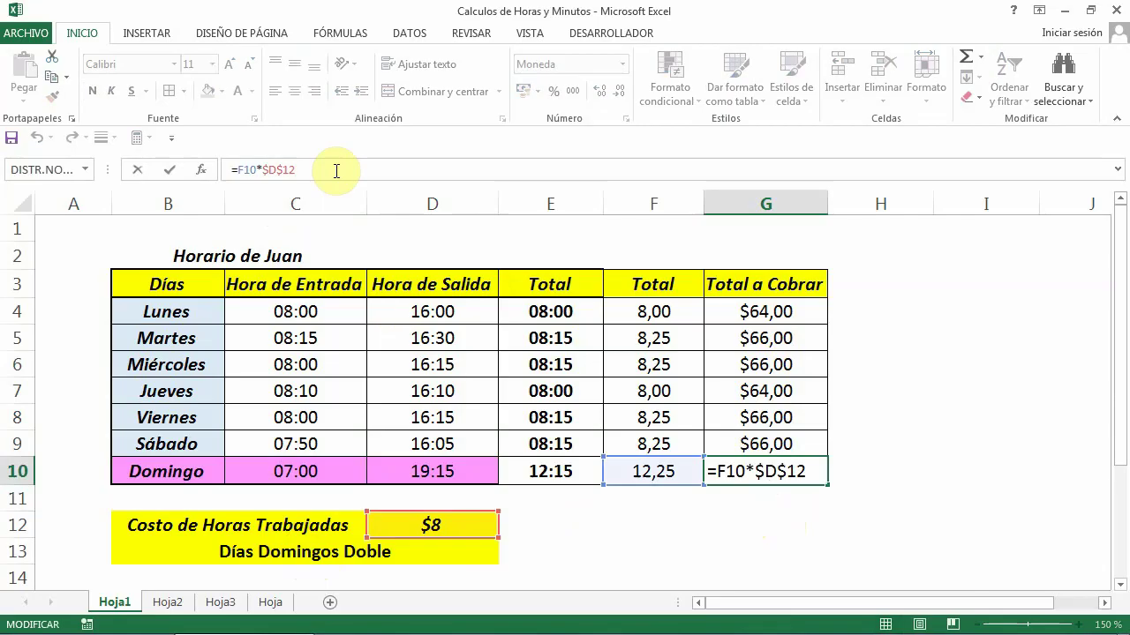
type("*")
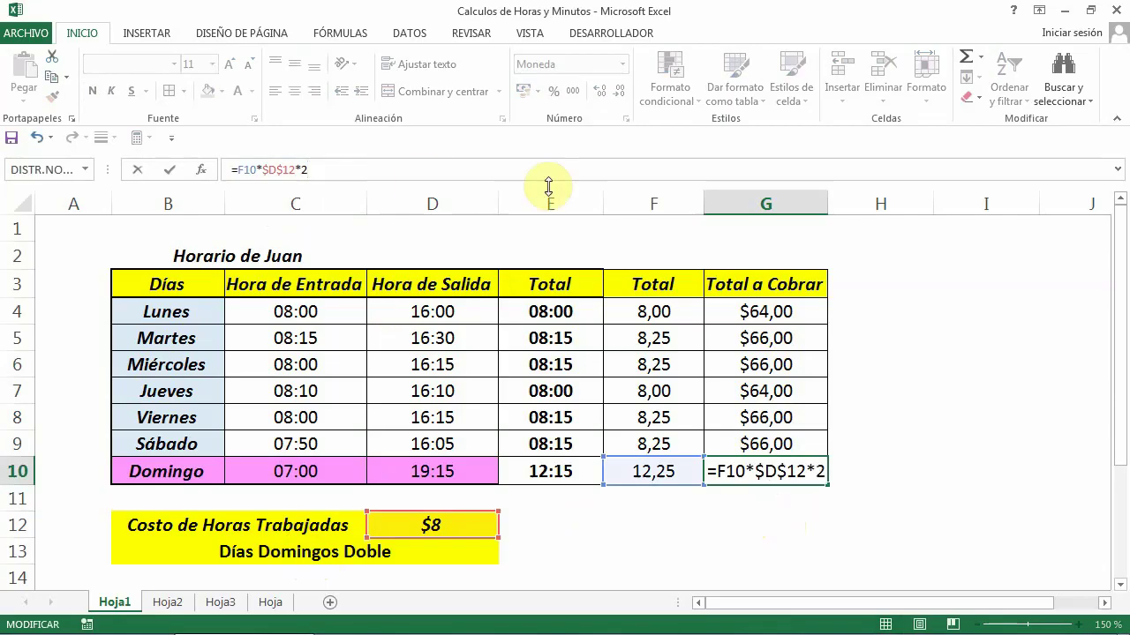
key("Return")
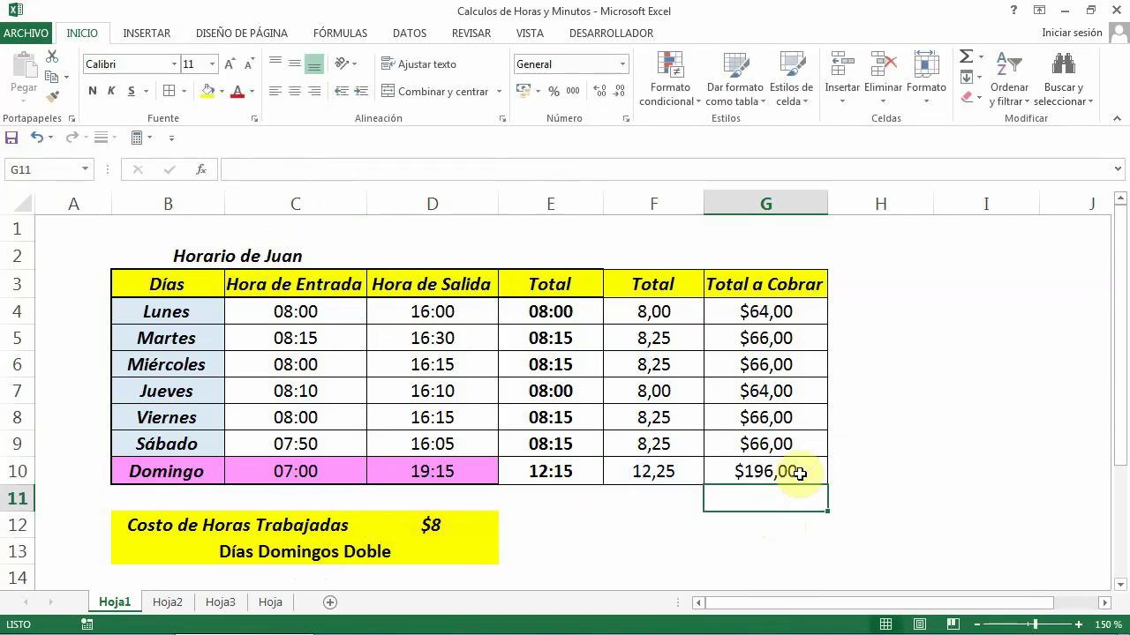
left_click(744, 470)
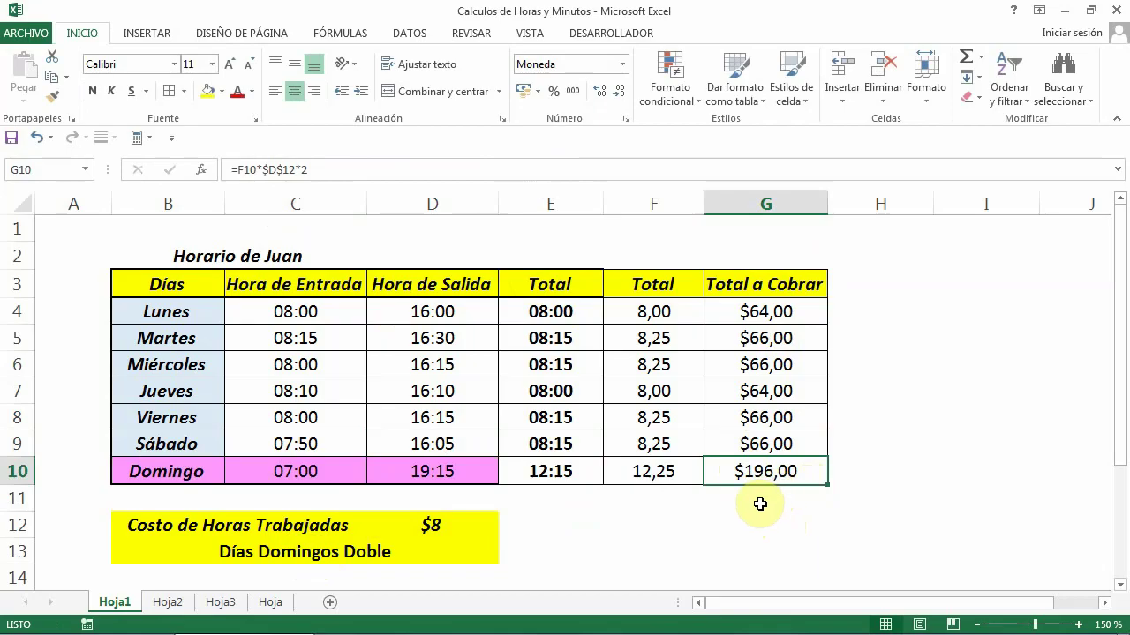
left_click(820, 291)
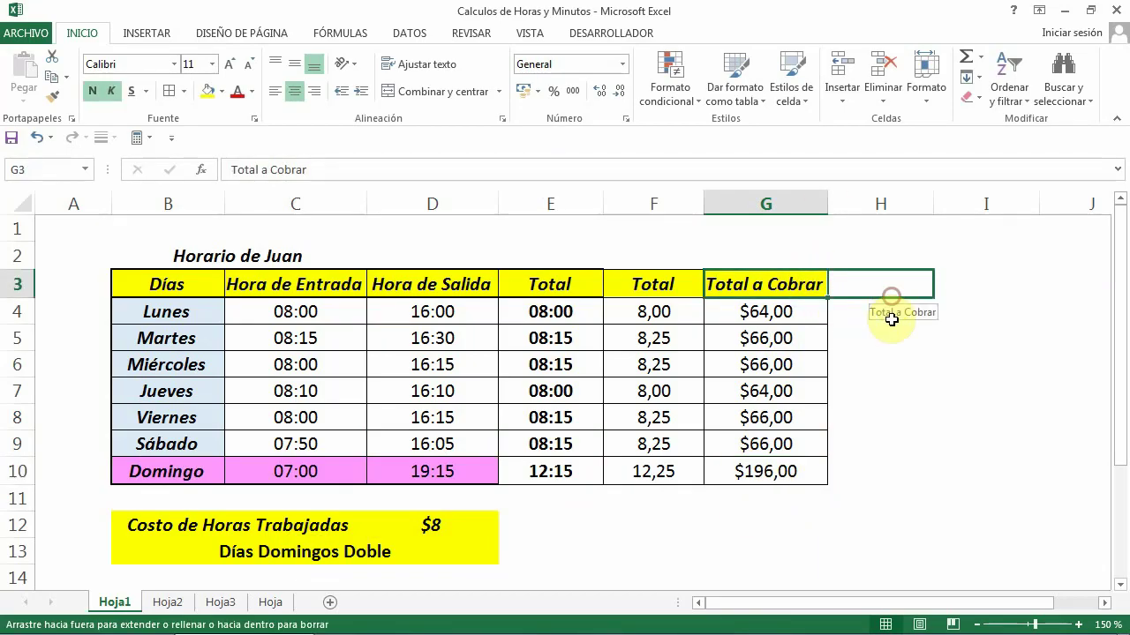
Copy the G3 header into H3, widen column H and border H3:H10.
left_click_drag(828, 297, 891, 300)
left_click_drag(933, 203, 959, 203)
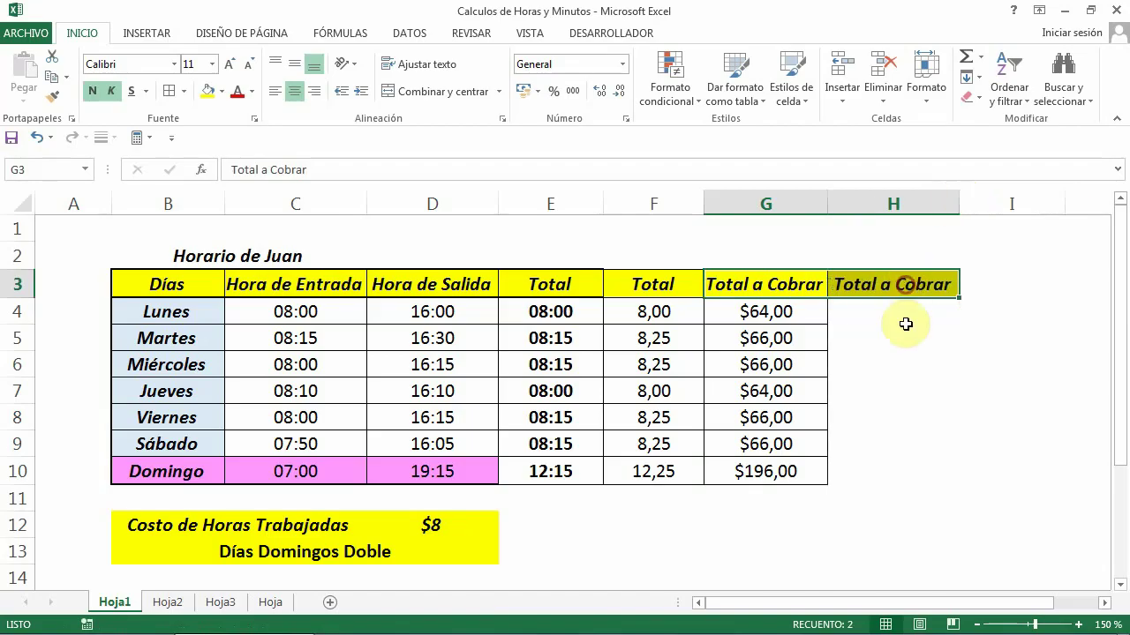
left_click_drag(903, 296, 905, 467)
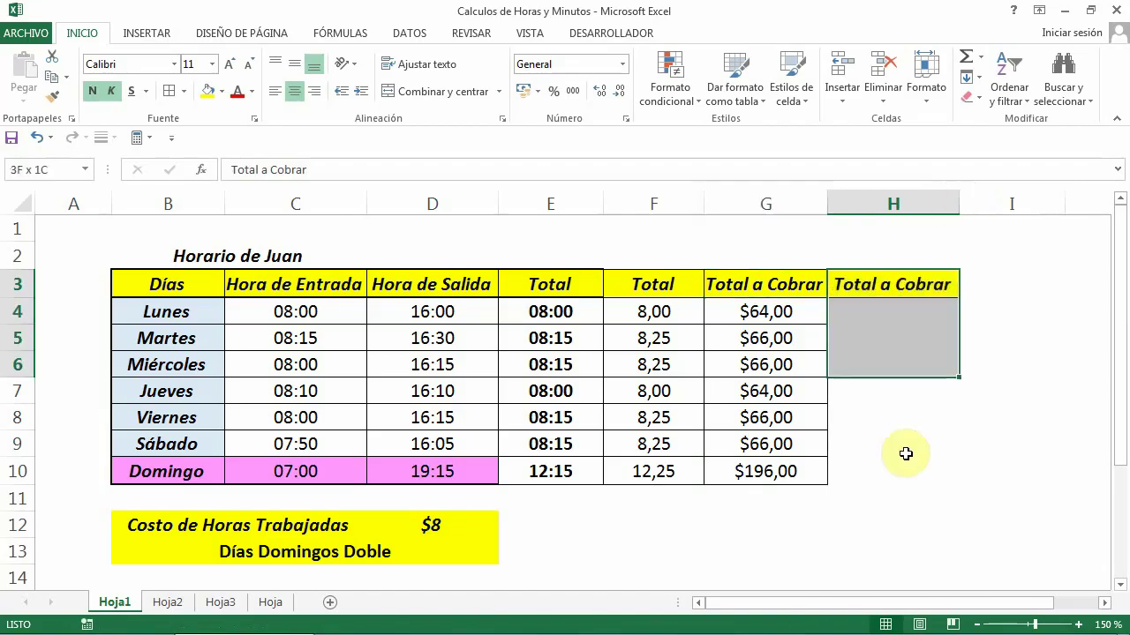
left_click(168, 91)
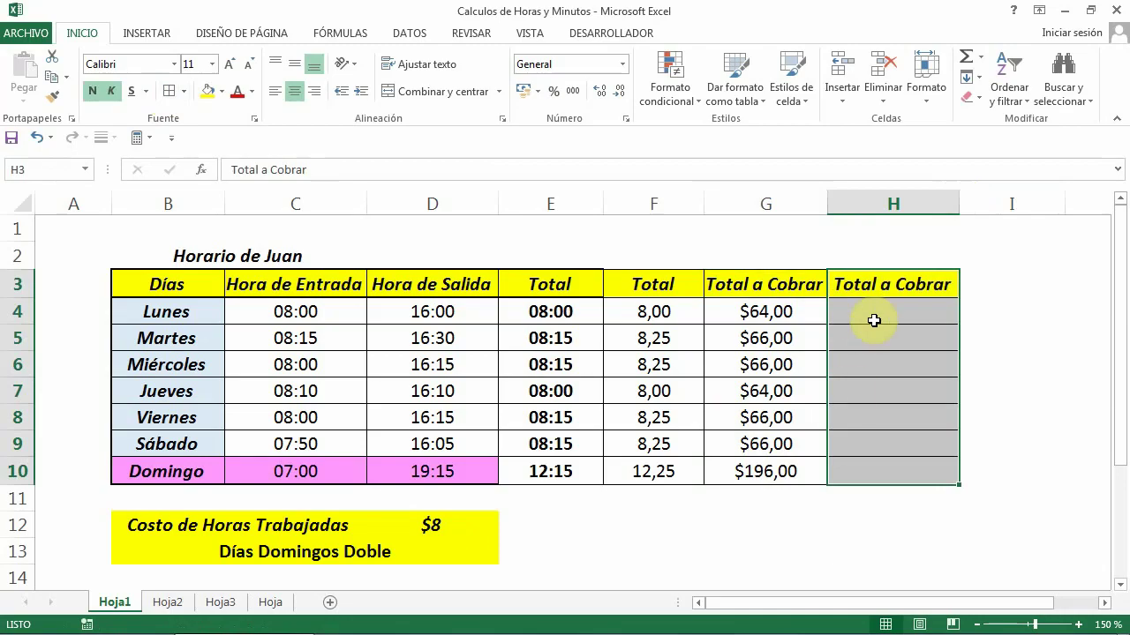
left_click(878, 314)
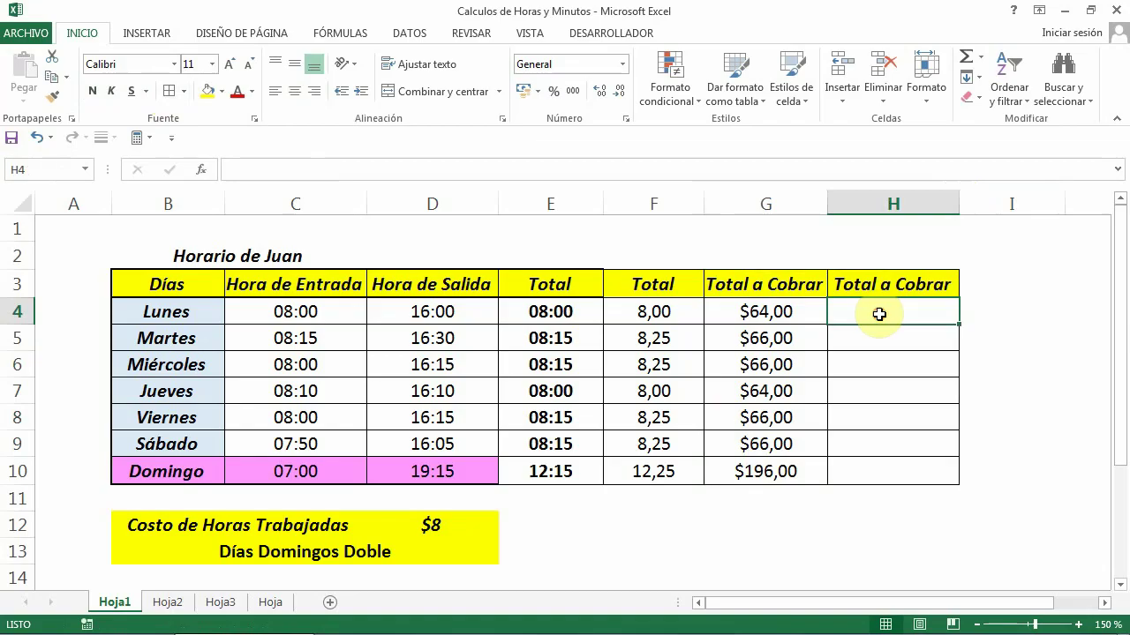
Start H4's SI formula with the condition B4="Domingo".
left_click(273, 170)
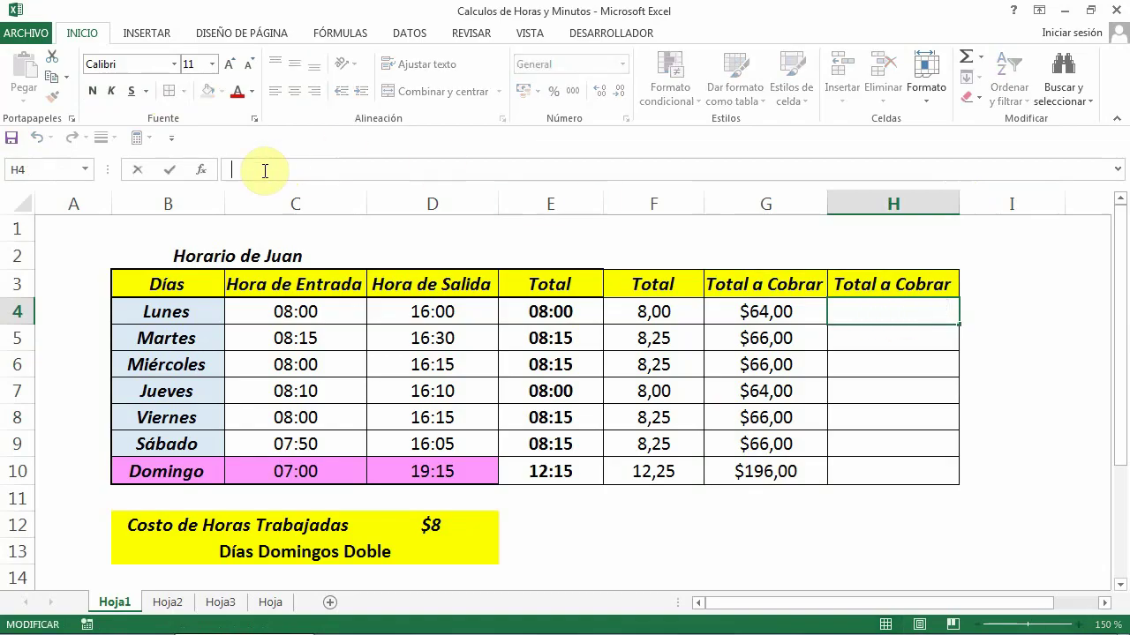
type("=")
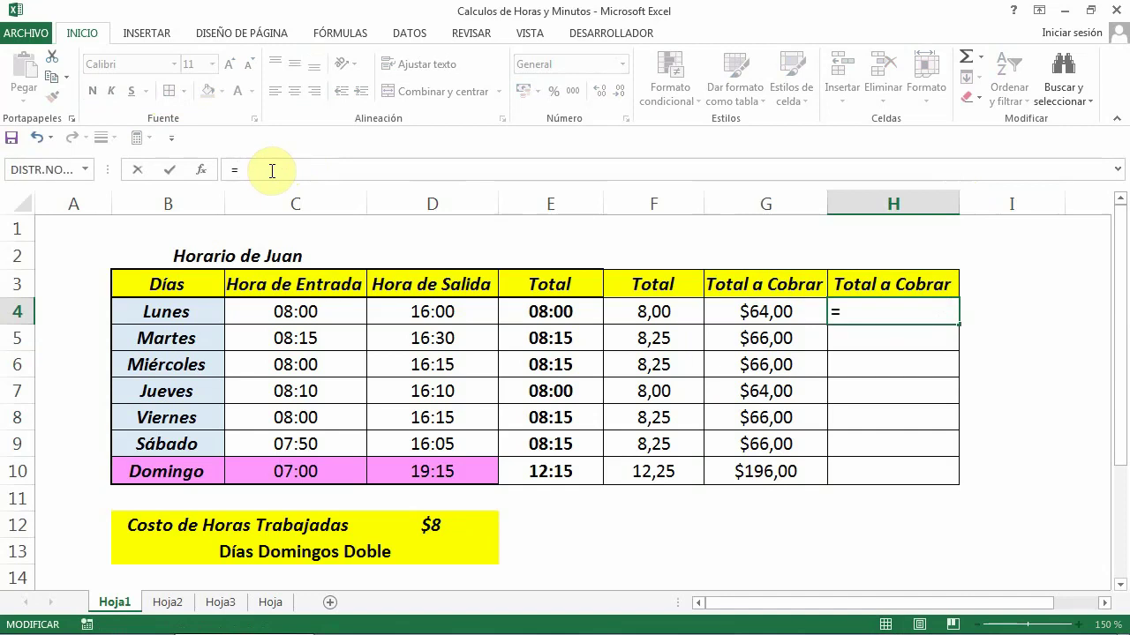
type("si")
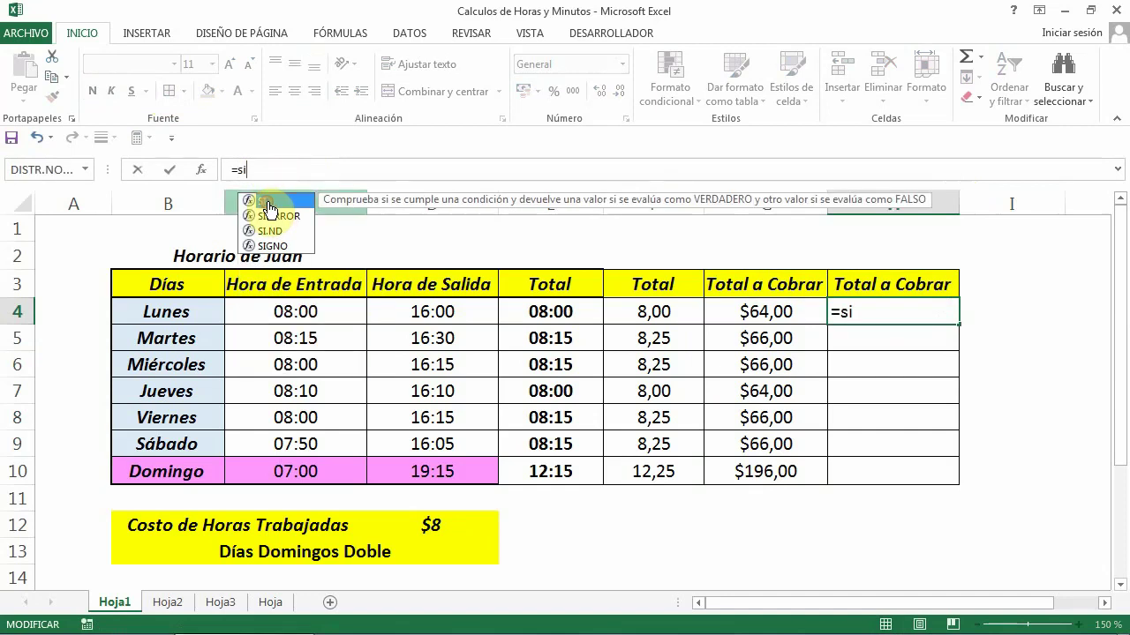
double_click(269, 209)
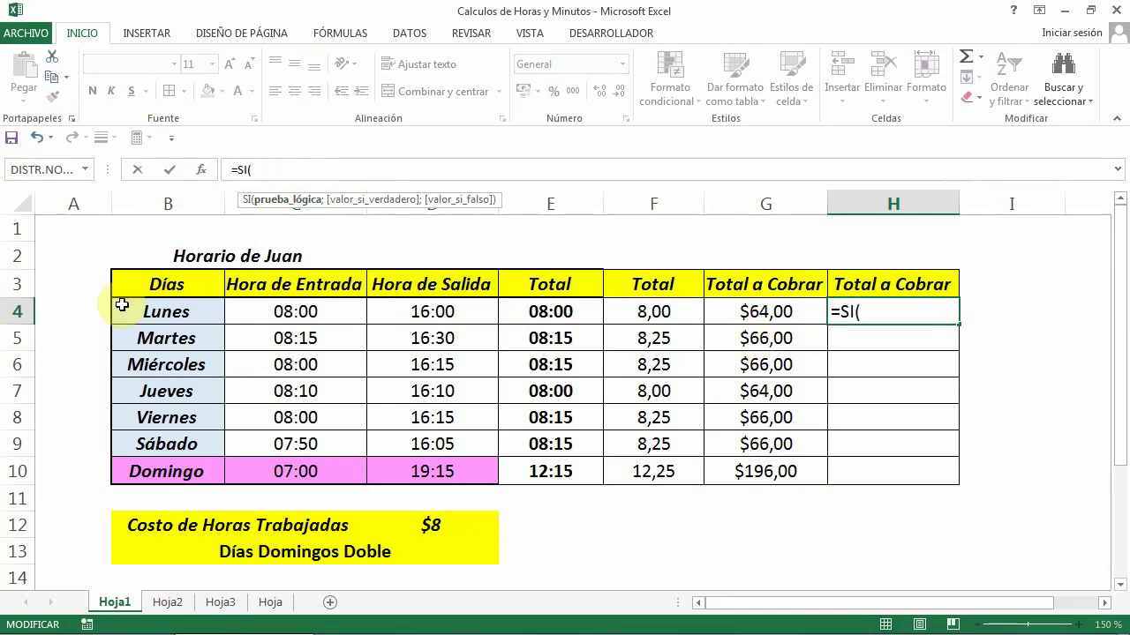
left_click(161, 311)
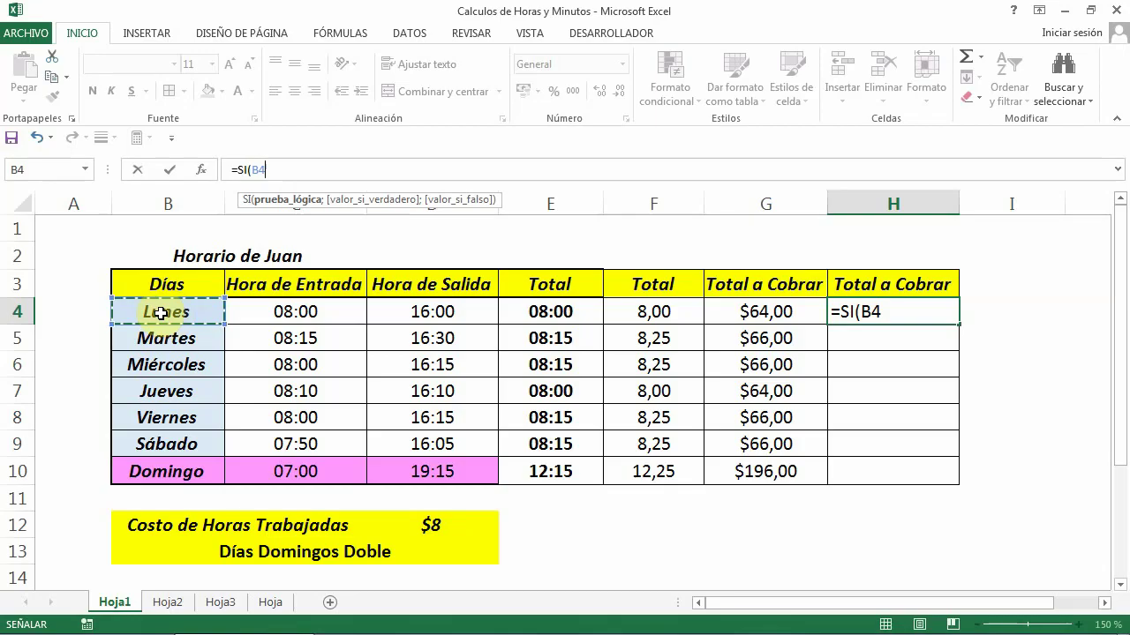
type("=\"D")
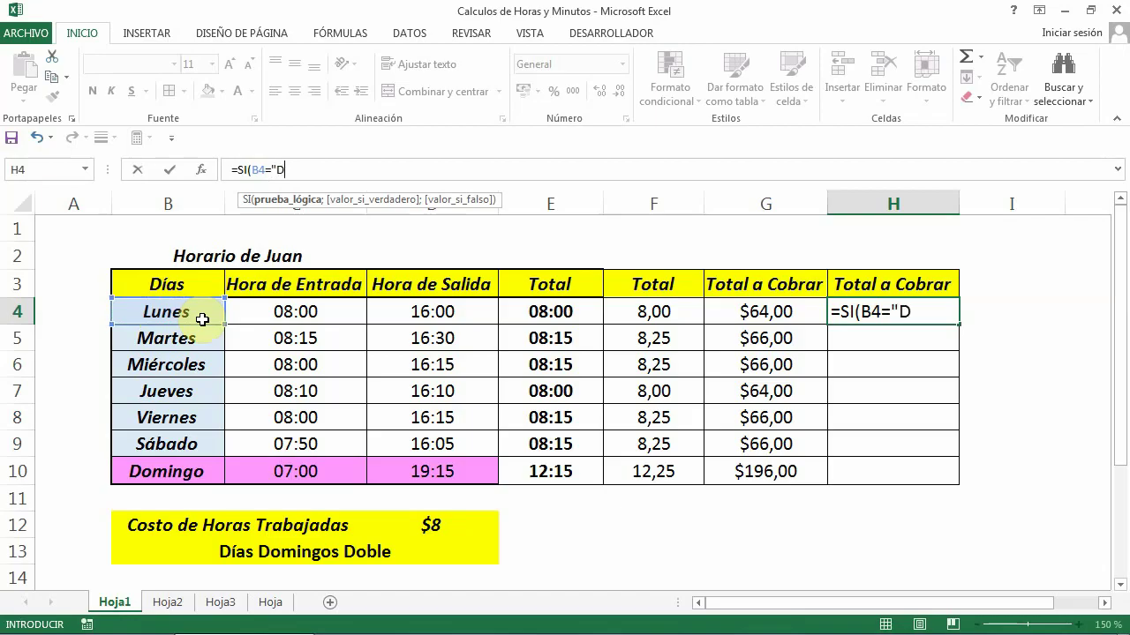
type("omingo\"")
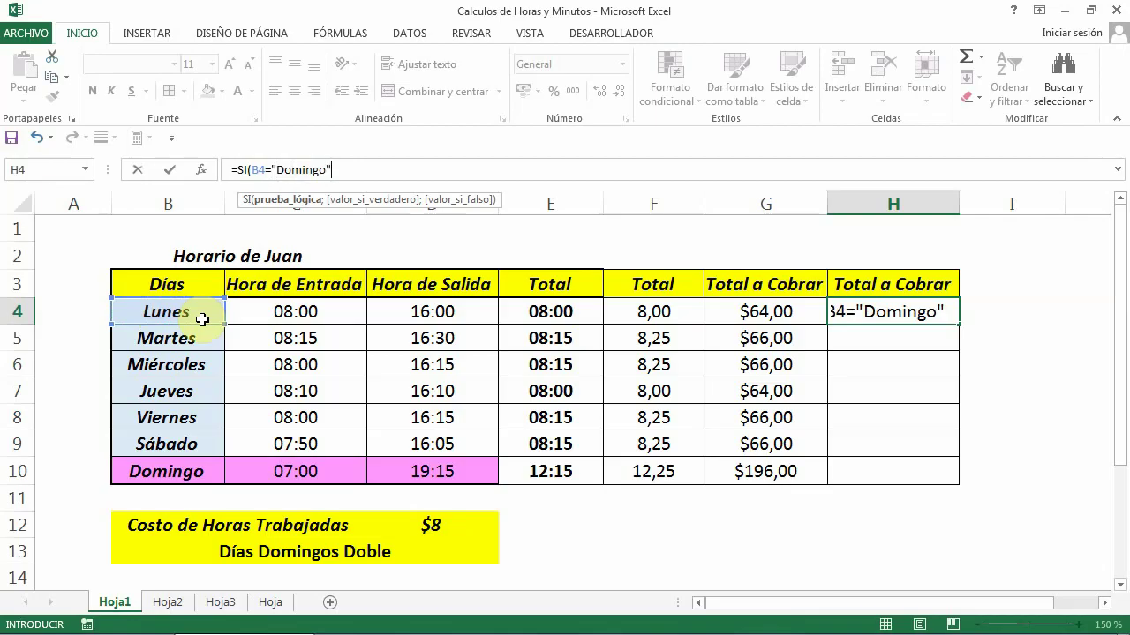
type(";")
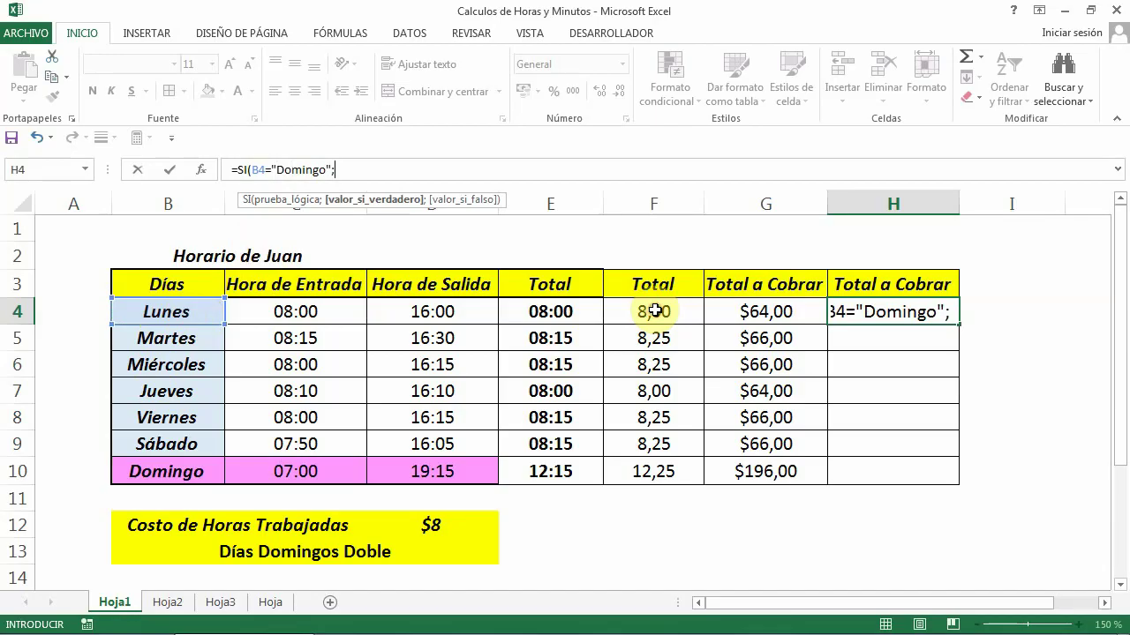
Add F4*$D$12*2 as the double-pay value for Sunday.
left_click(655, 310)
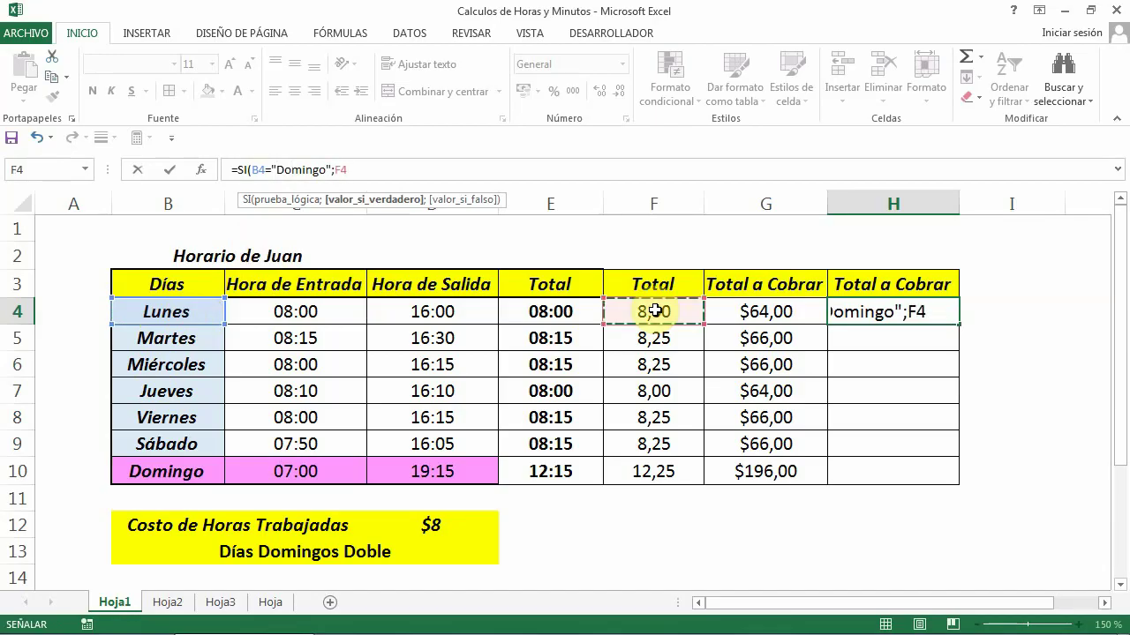
type("*")
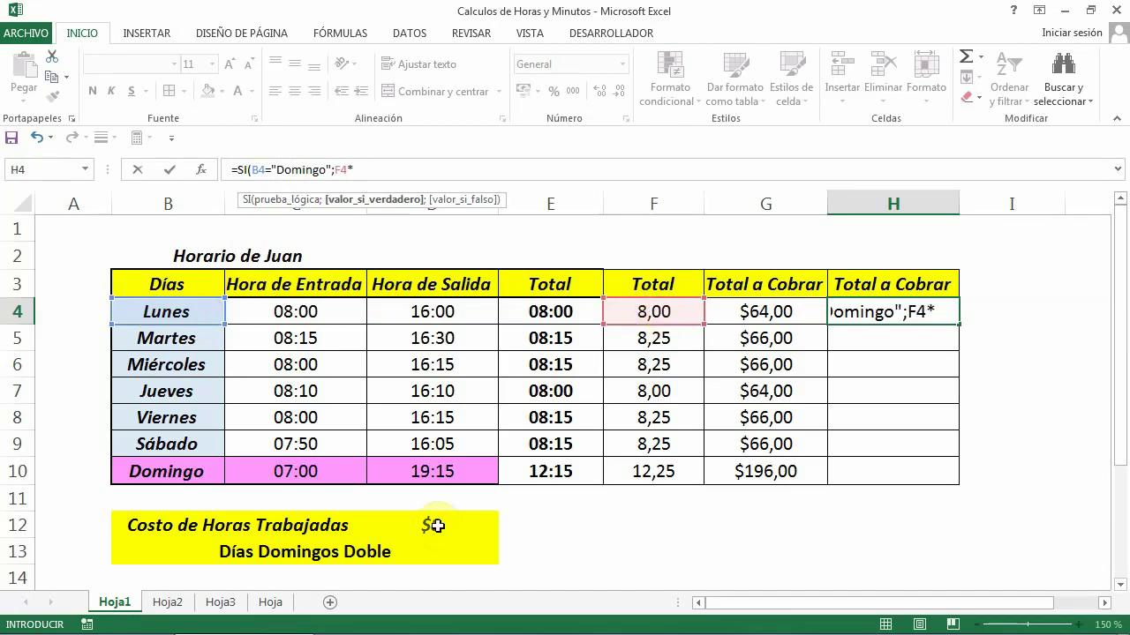
left_click(434, 525)
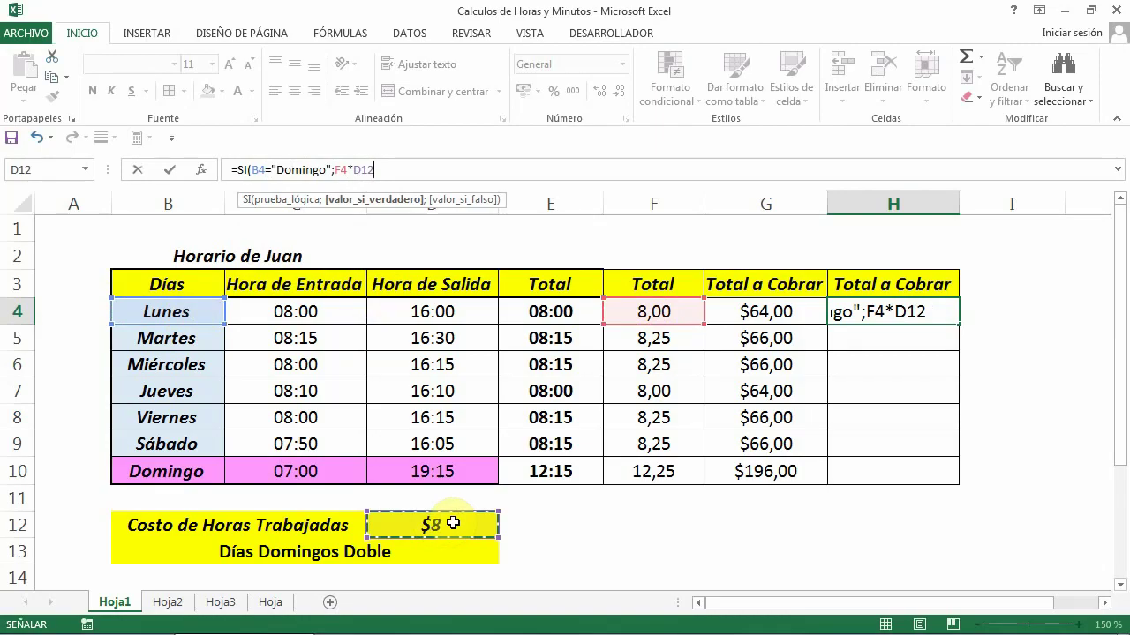
key("F4")
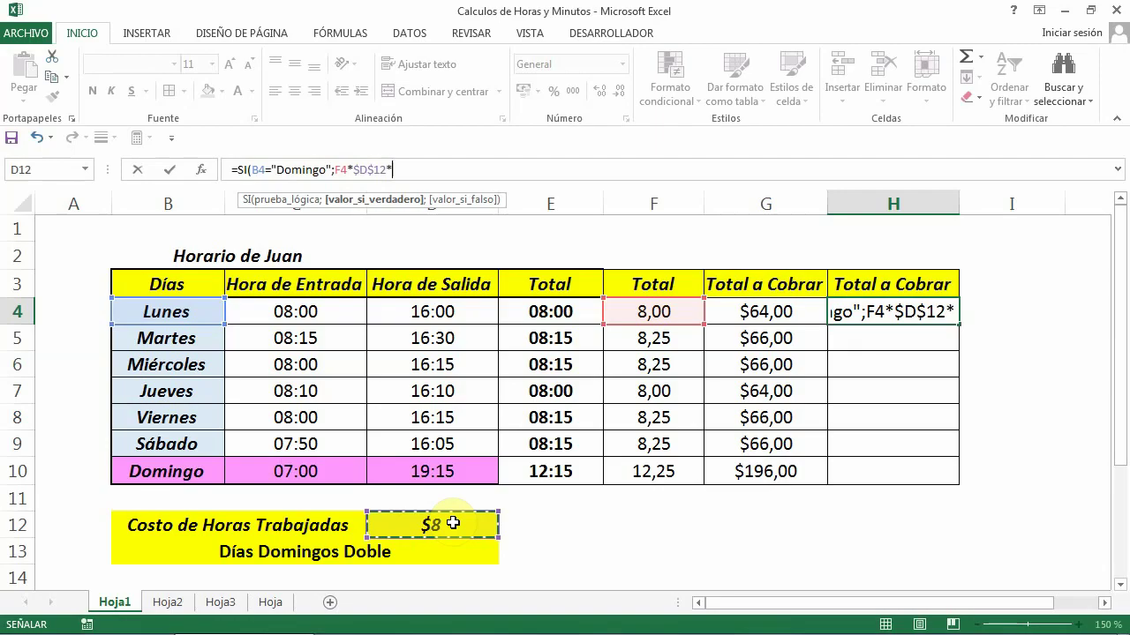
type("2")
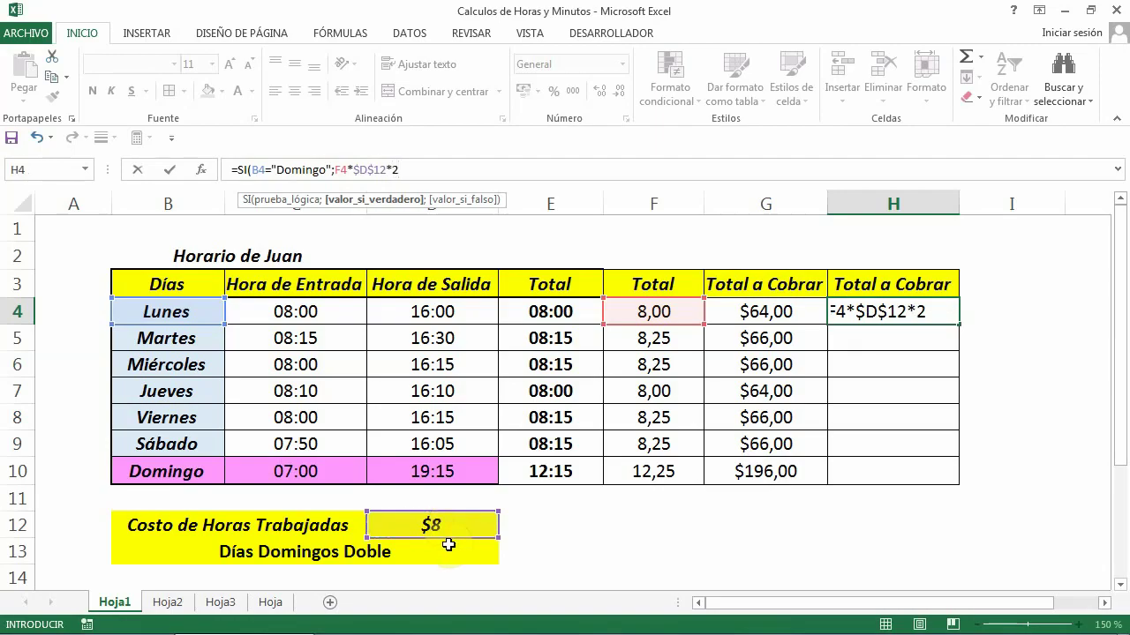
type(";")
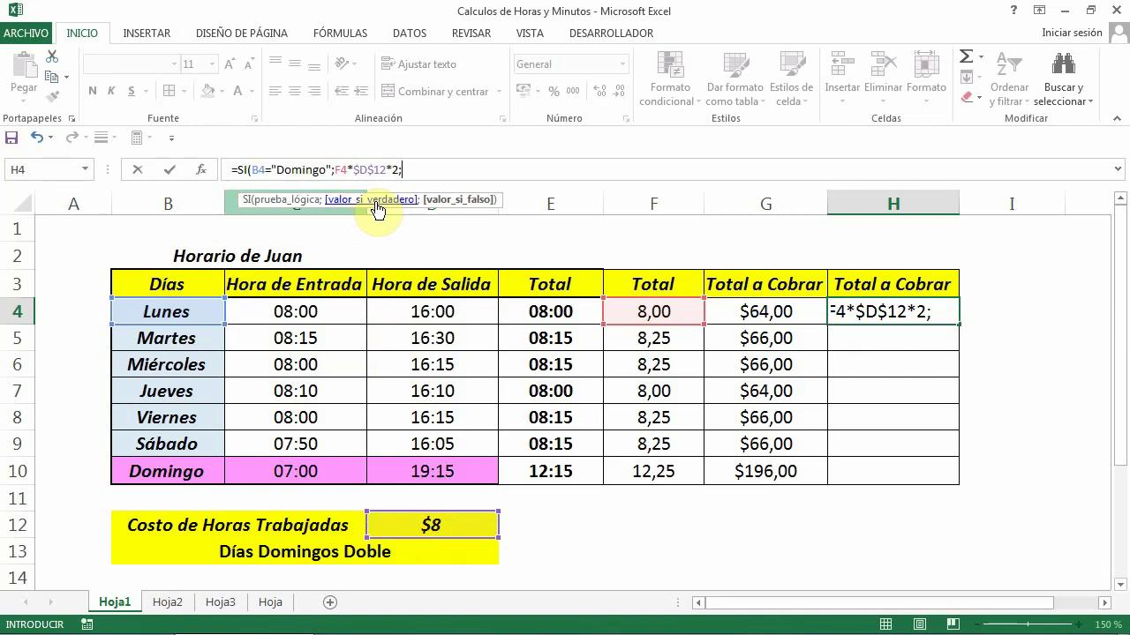
Add F4*$D$12 as the regular-pay value and confirm, giving 64.
left_click(649, 311)
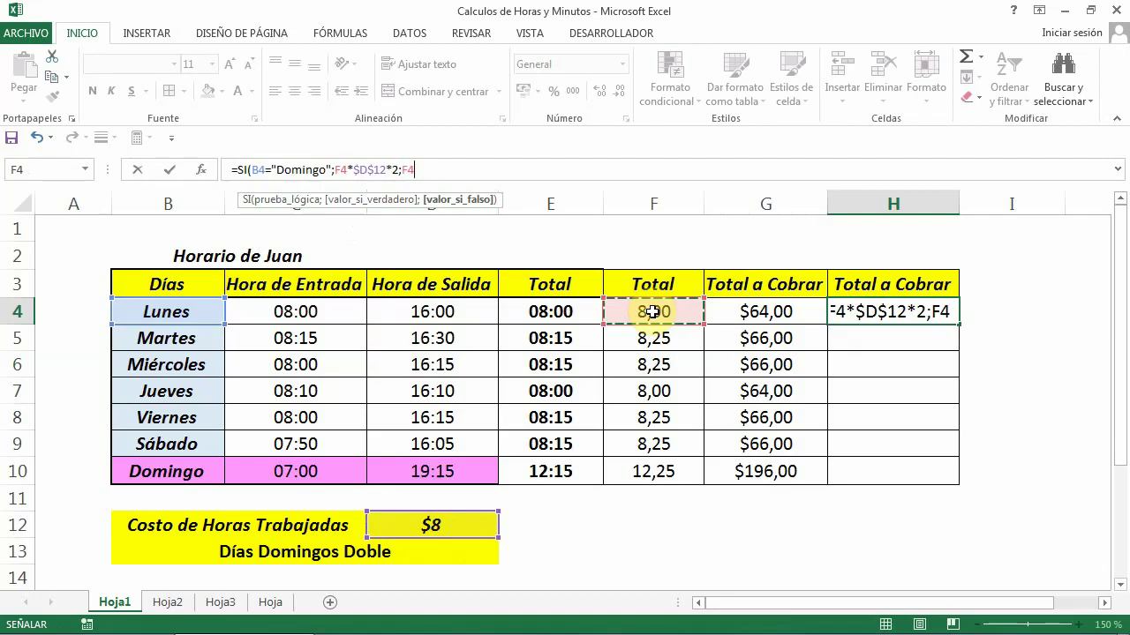
type("*")
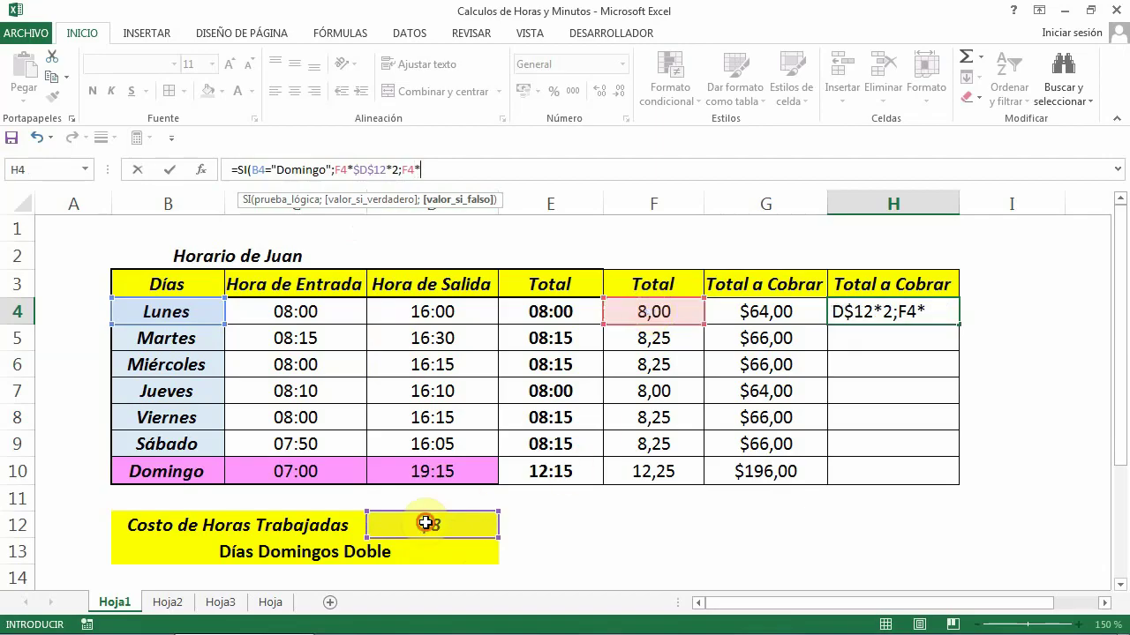
left_click(426, 523)
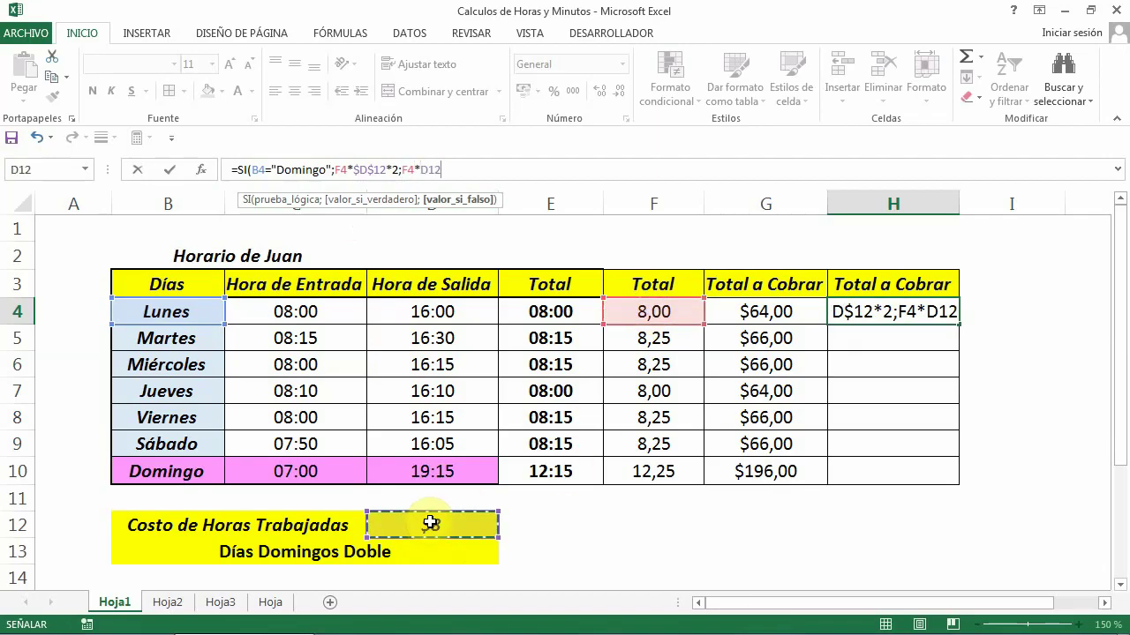
key("F4")
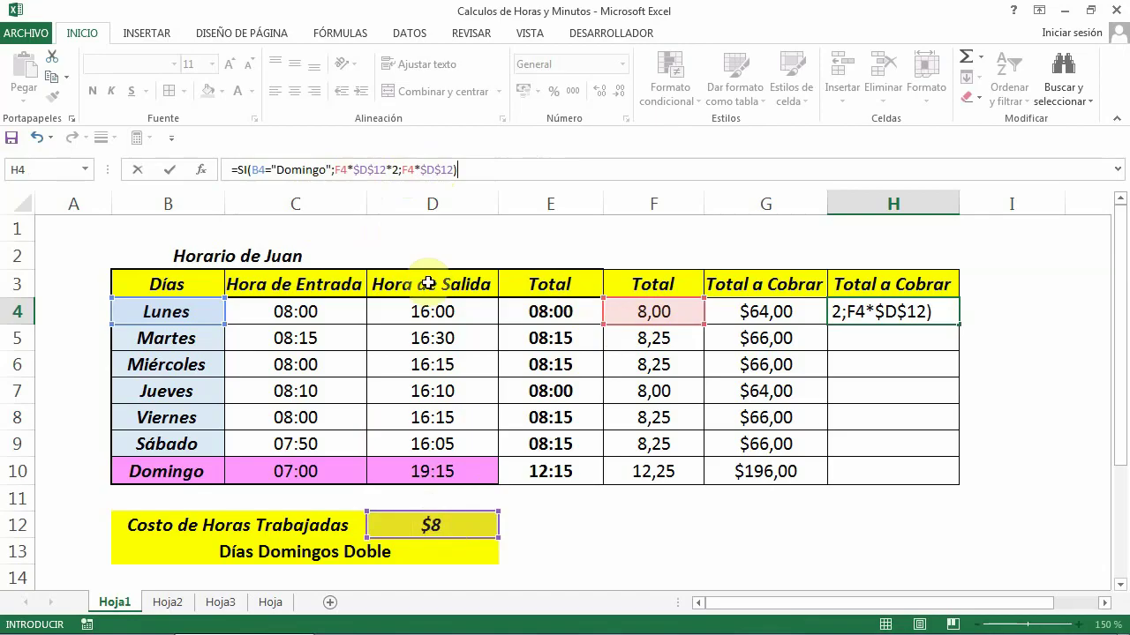
left_click(465, 166)
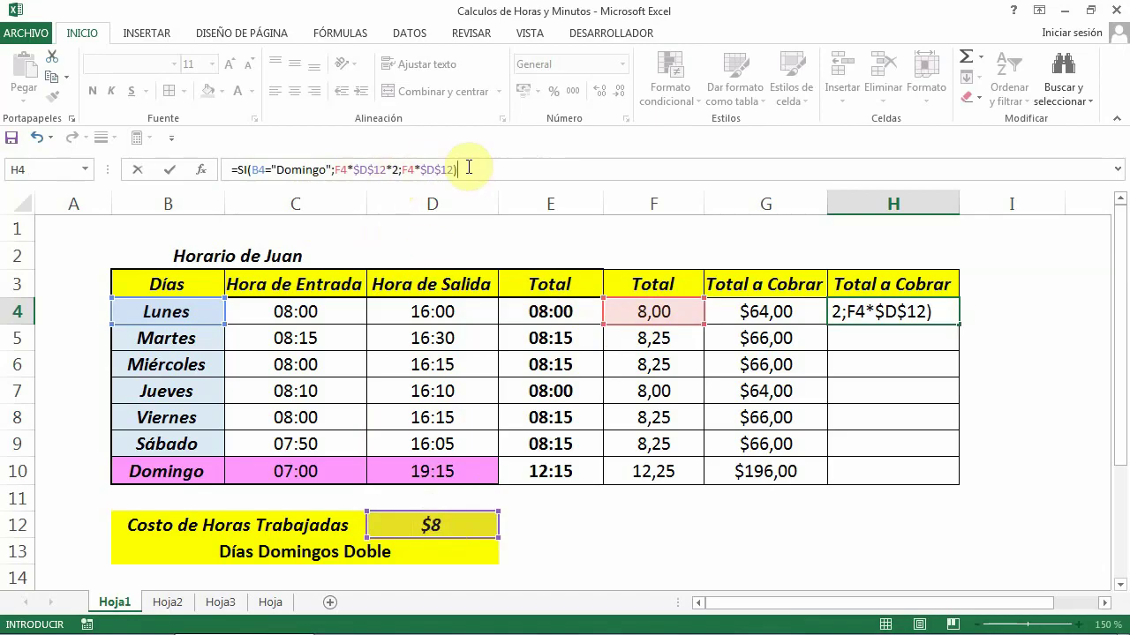
key("ctrl+Return")
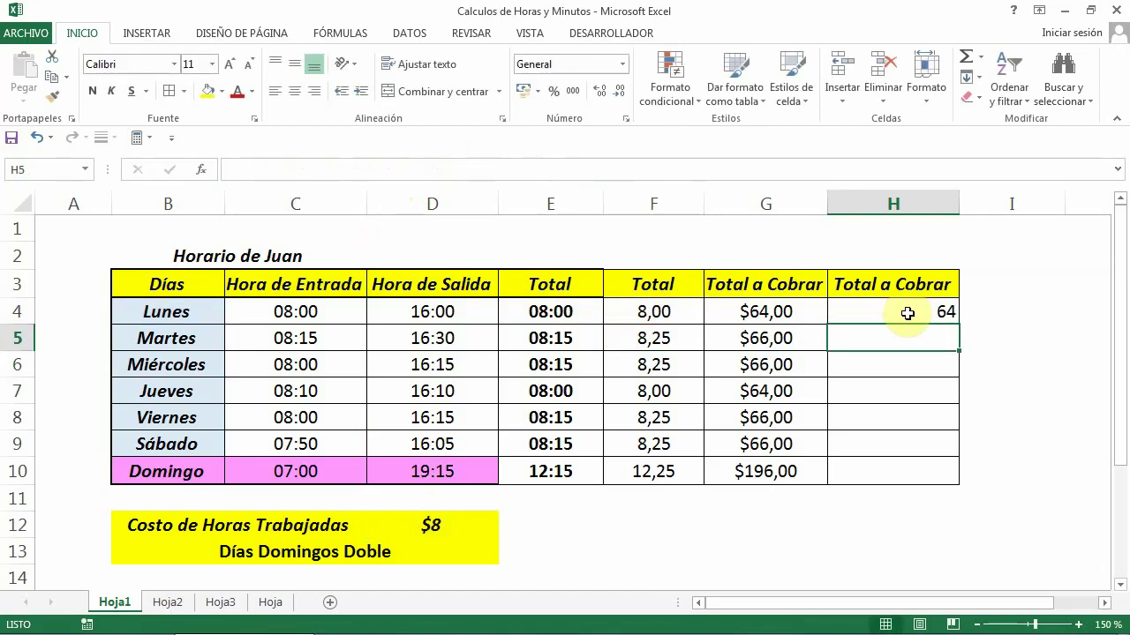
Center H4 and fill the SI pay formula down to H10, giving 64 through 196.
left_click(295, 91)
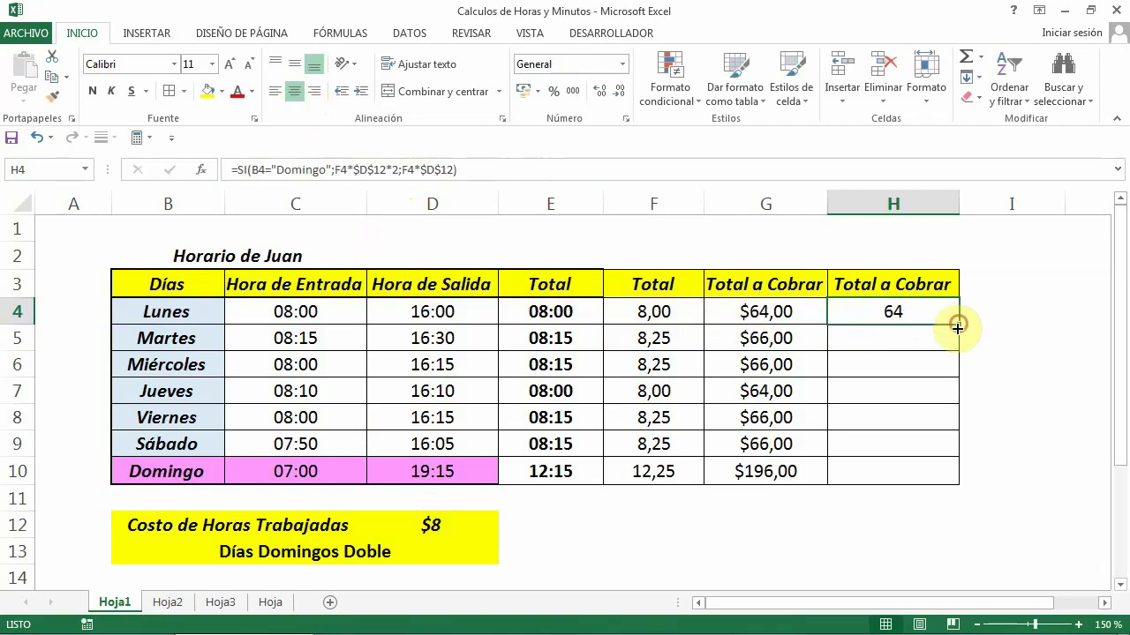
left_click_drag(960, 325, 953, 480)
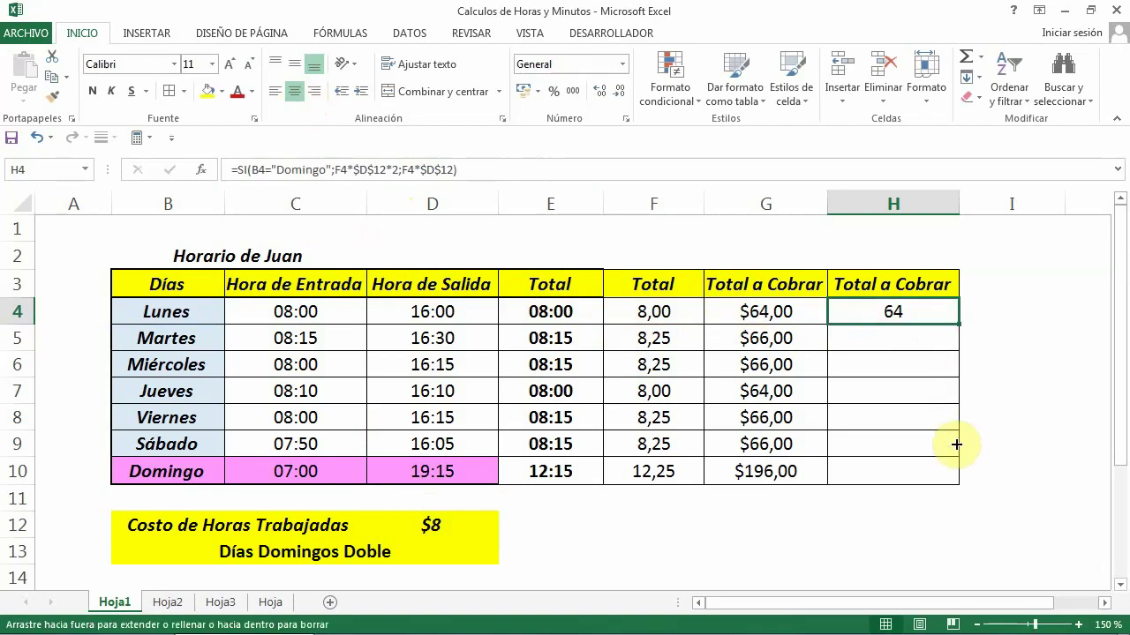
left_click(925, 500)
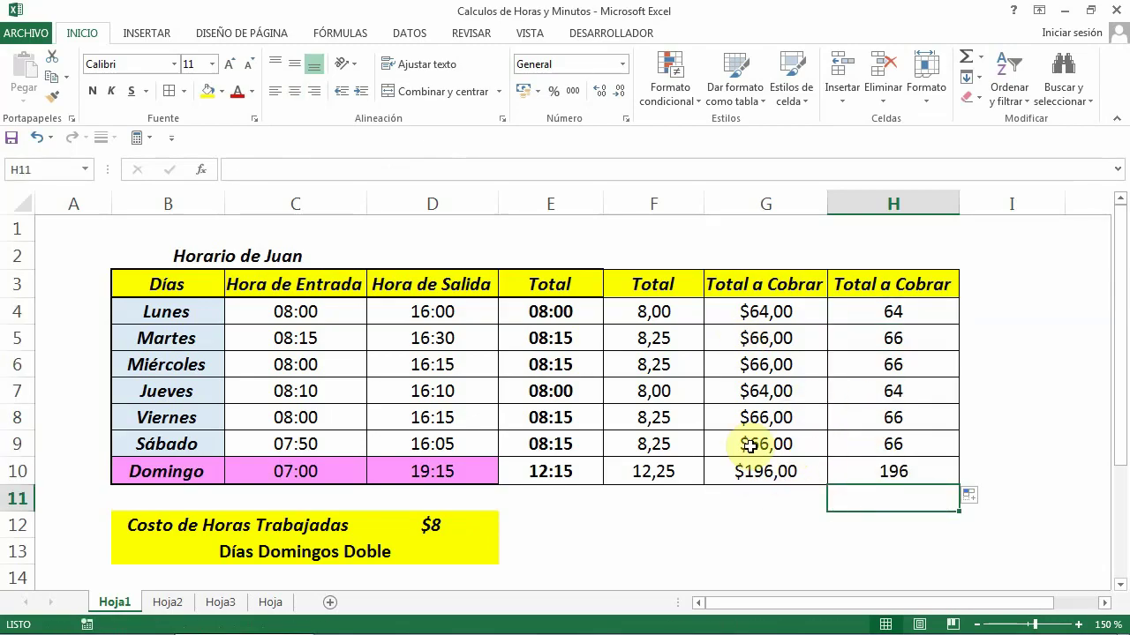
left_click_drag(880, 312, 883, 500)
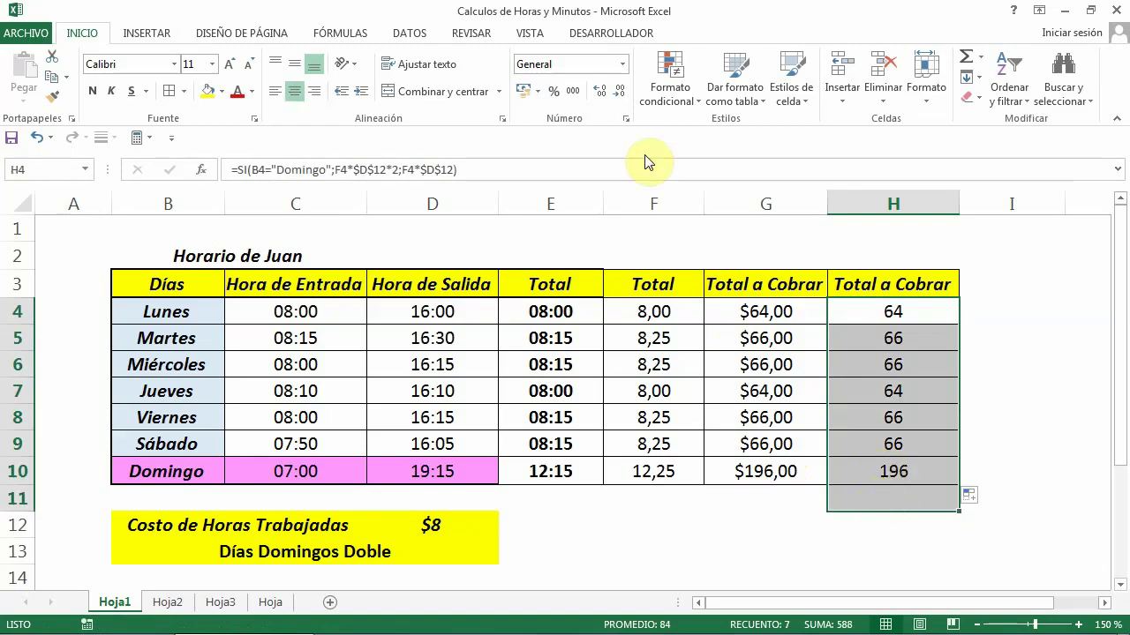
Format column H's pay values as Moneda with the $ Español (Estados Unidos) symbol.
left_click(622, 63)
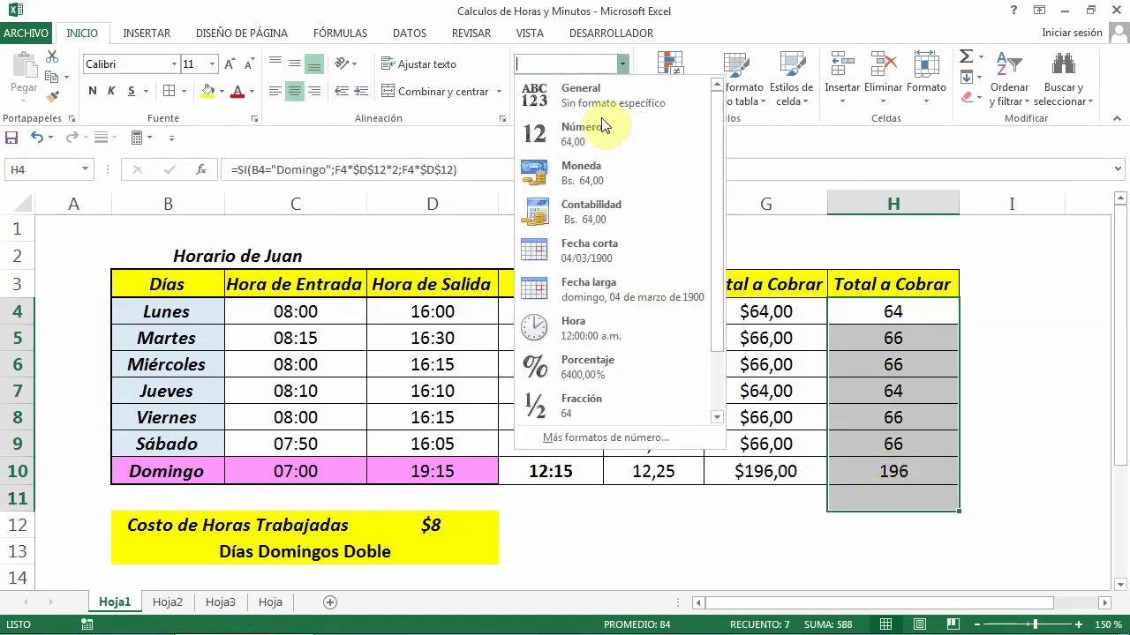
left_click(581, 173)
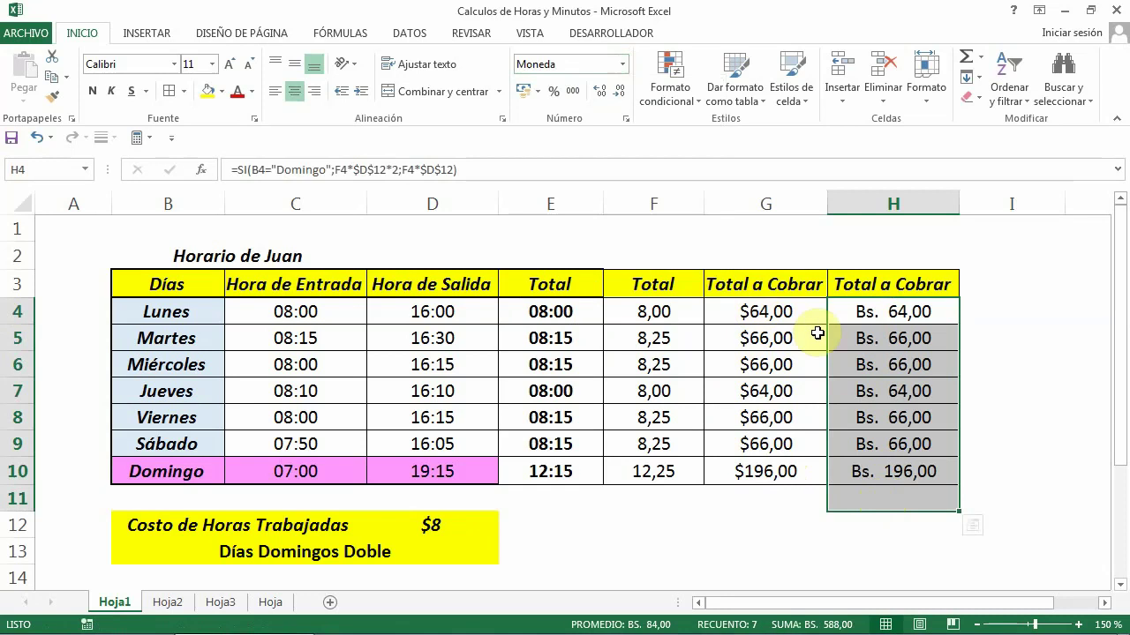
left_click(623, 65)
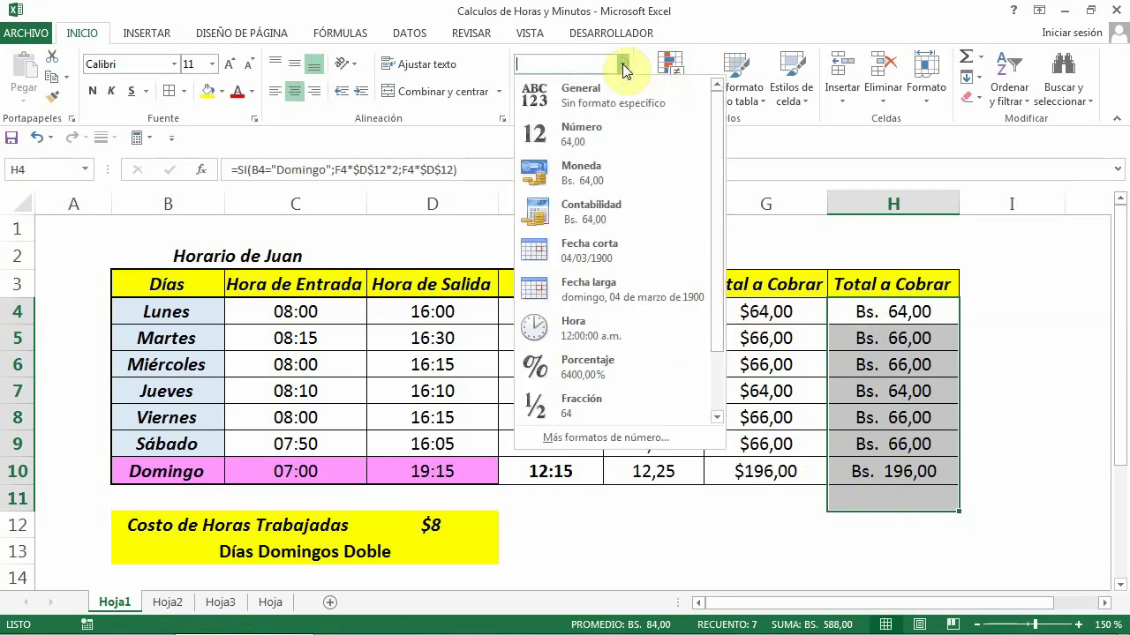
left_click(615, 441)
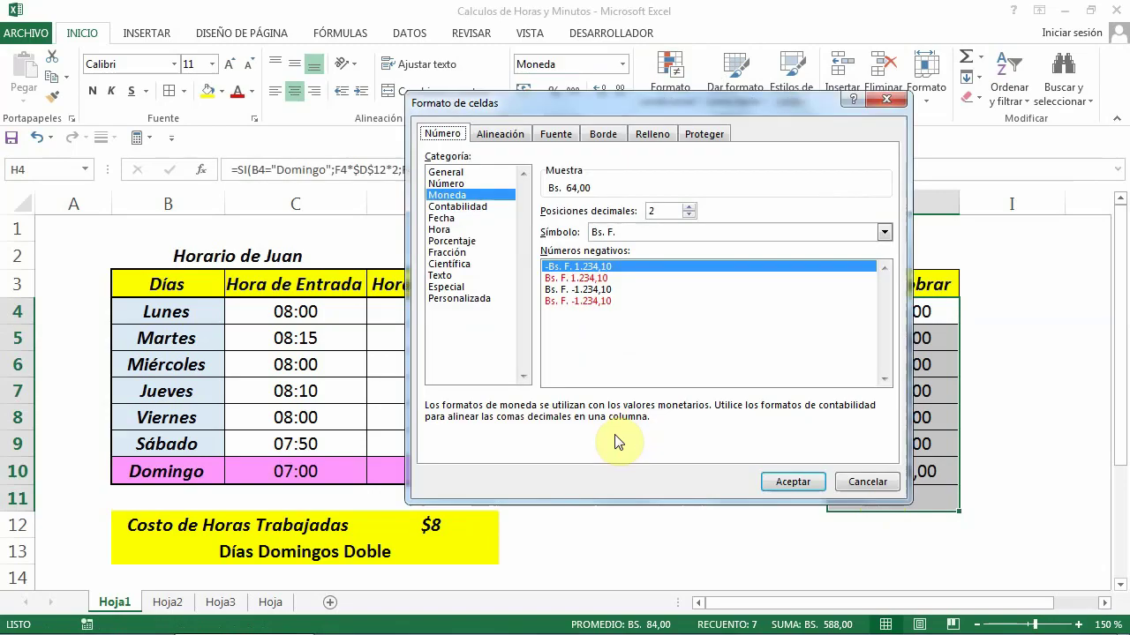
left_click(883, 232)
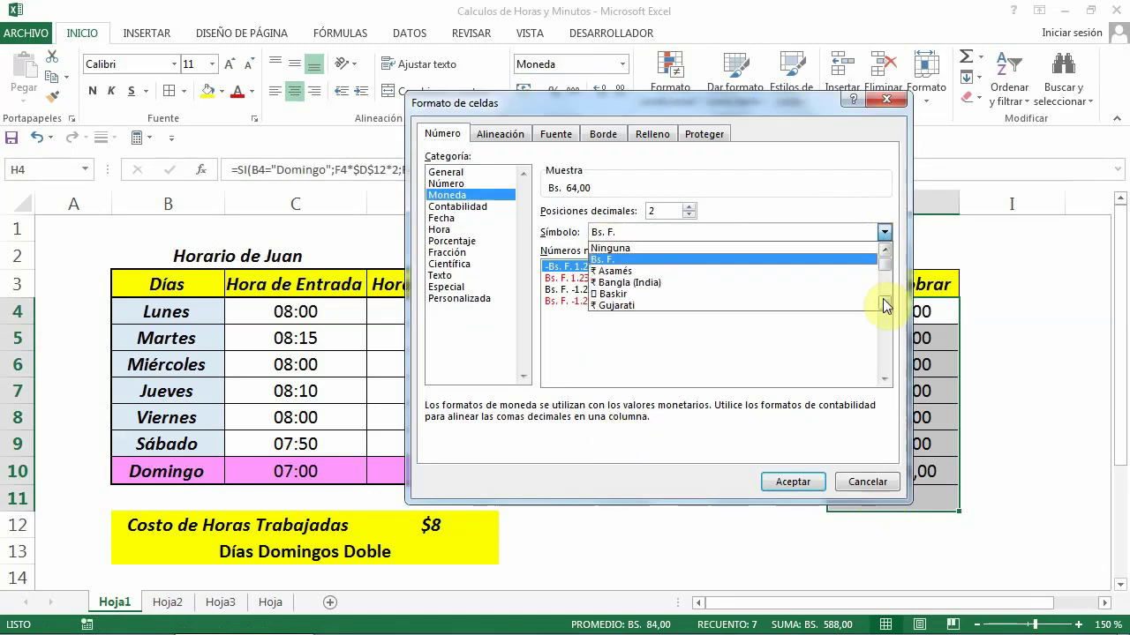
left_click(883, 299)
left_click_drag(883, 301, 884, 305)
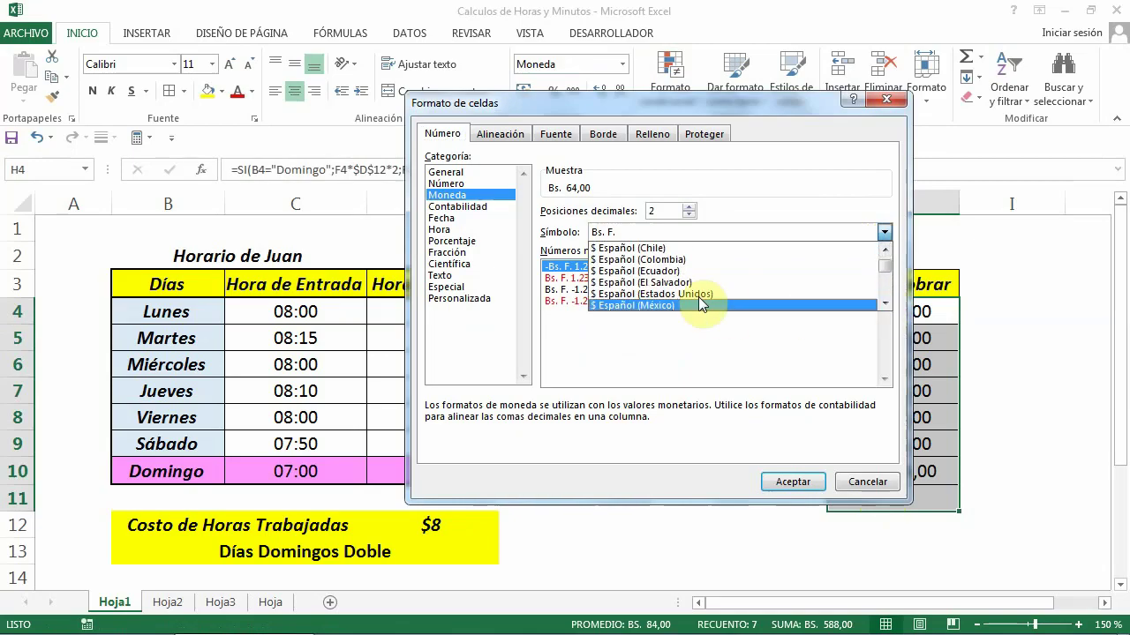
left_click(697, 294)
left_click(792, 483)
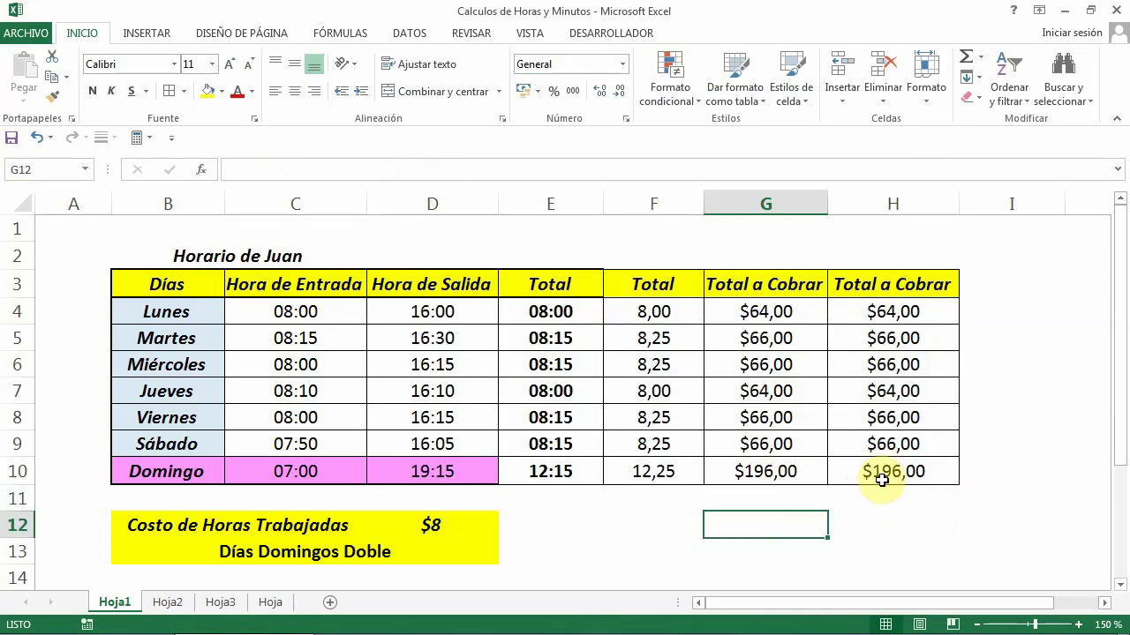
left_click(884, 499)
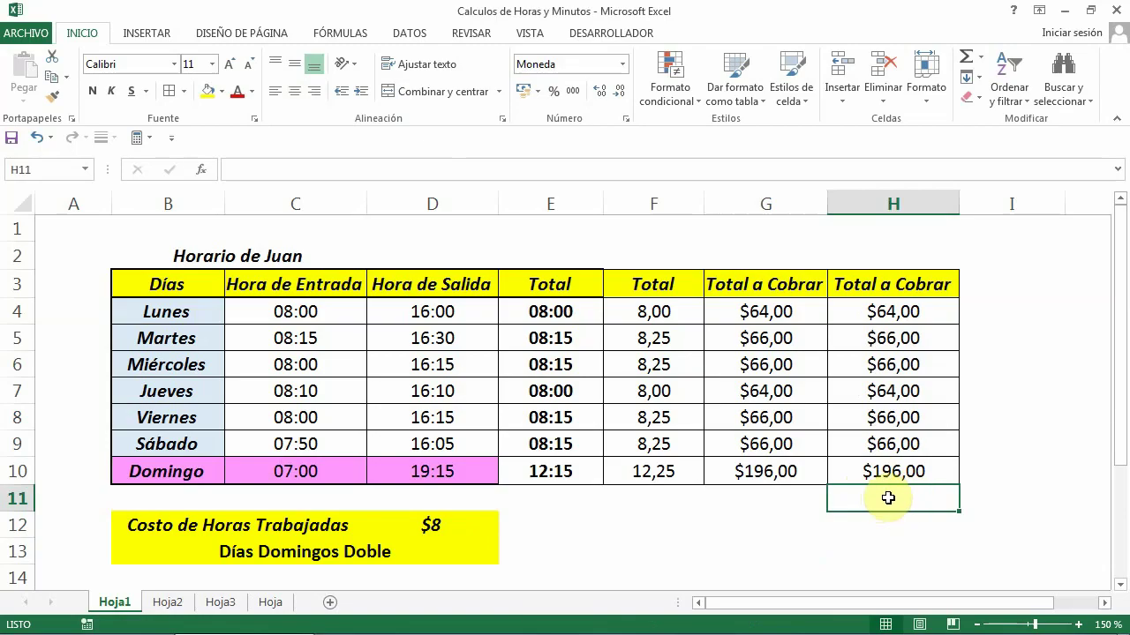
Enter =SUMA(H4:H10) in H11 for a $588,00 weekly total.
left_click(255, 169)
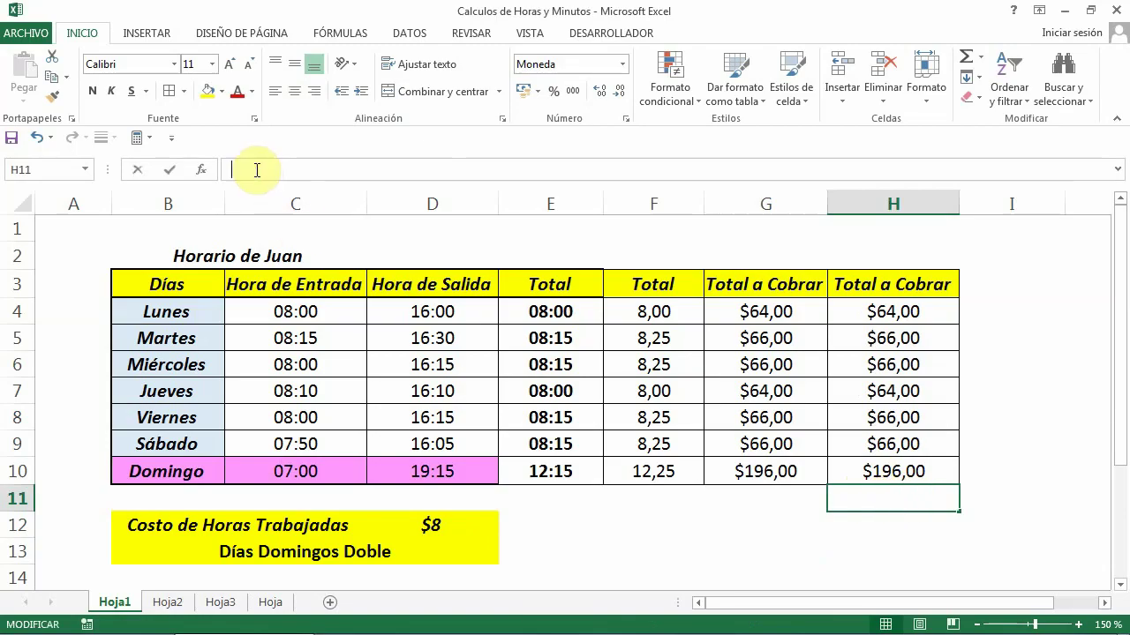
type("=s")
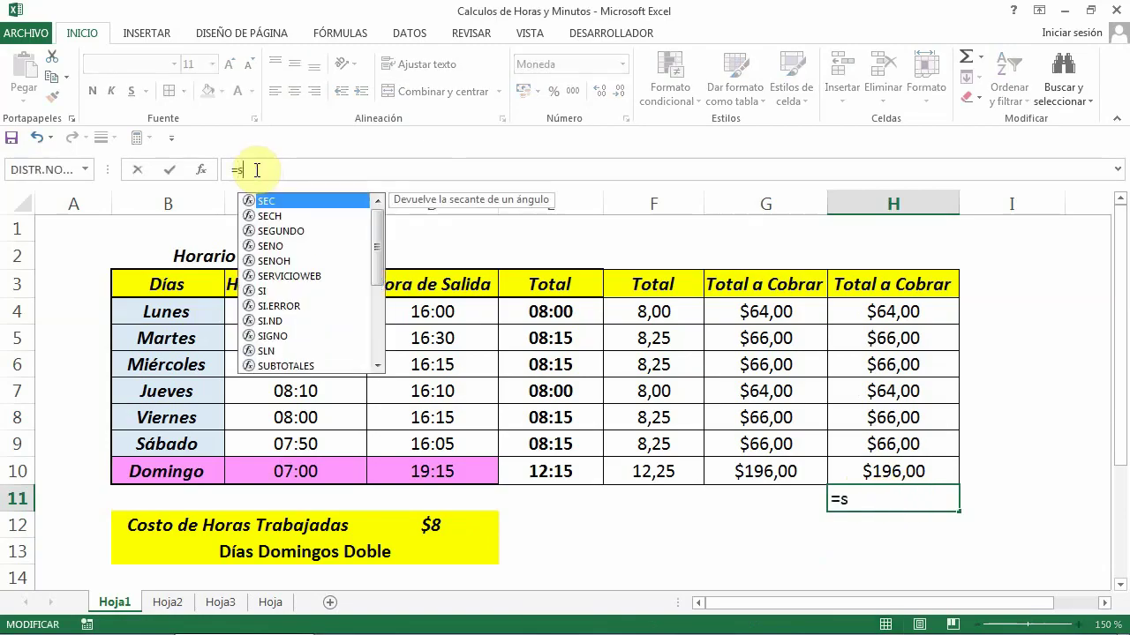
type("uma")
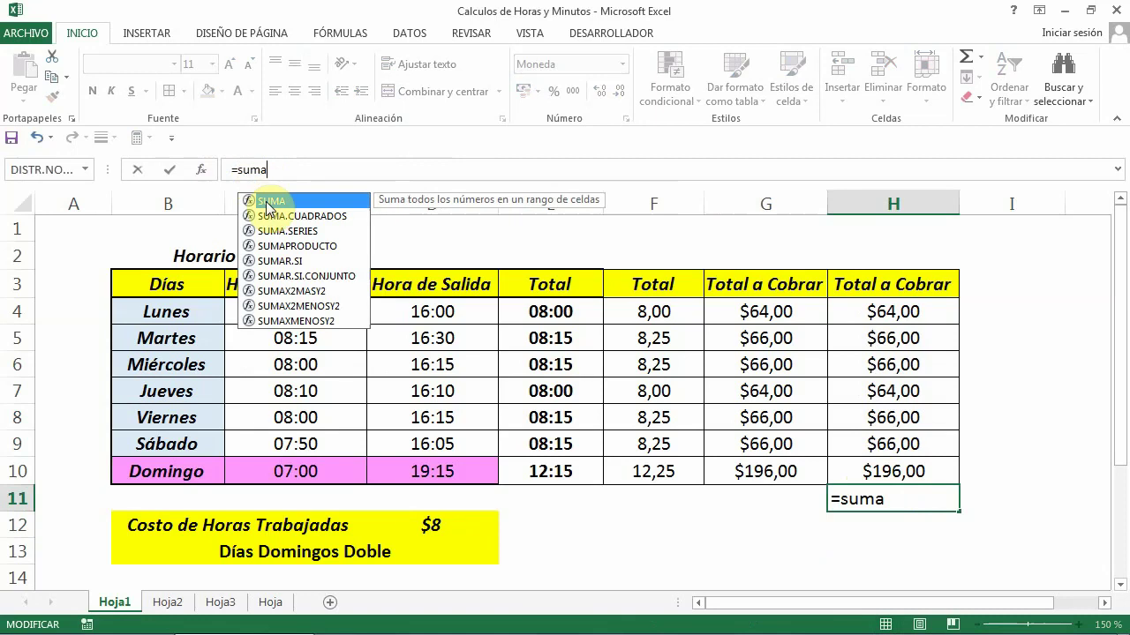
double_click(267, 203)
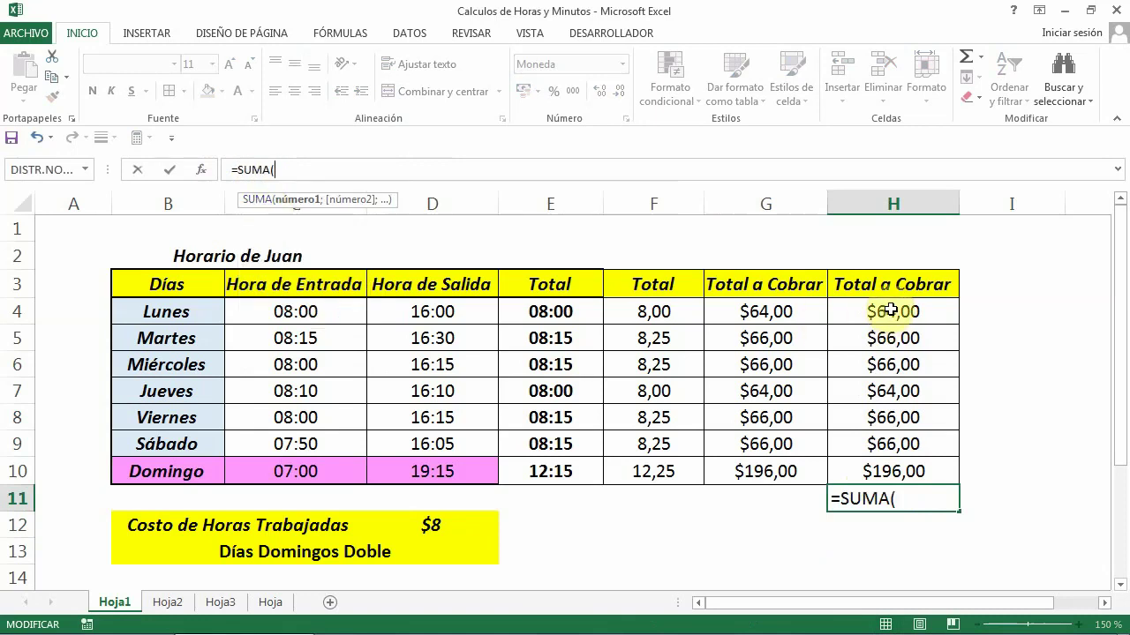
left_click_drag(892, 310, 883, 473)
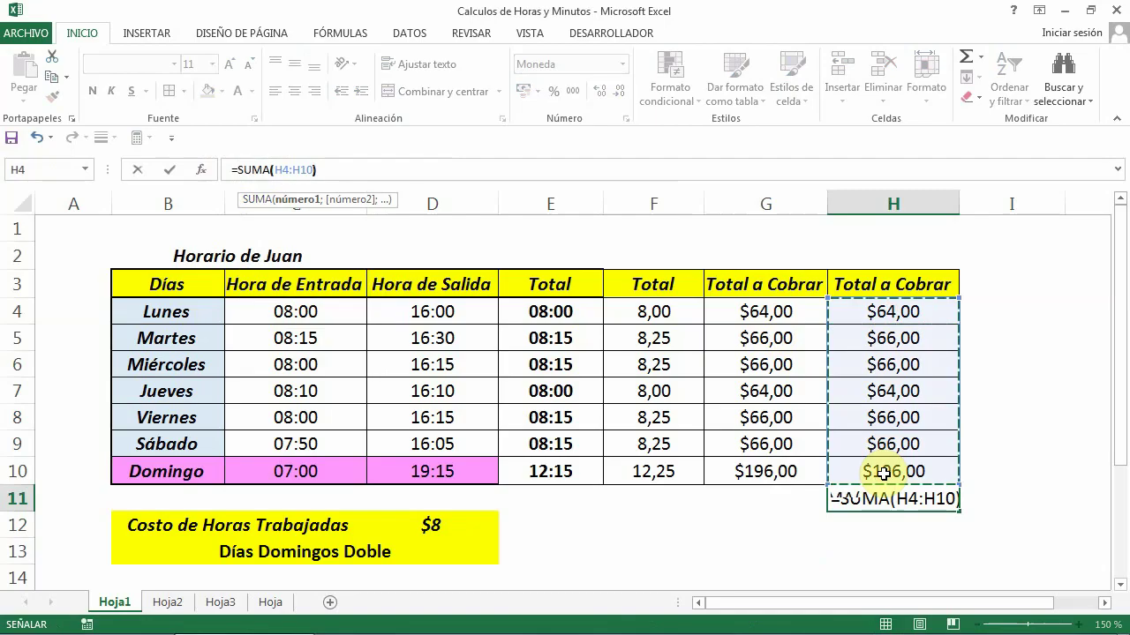
key("Return")
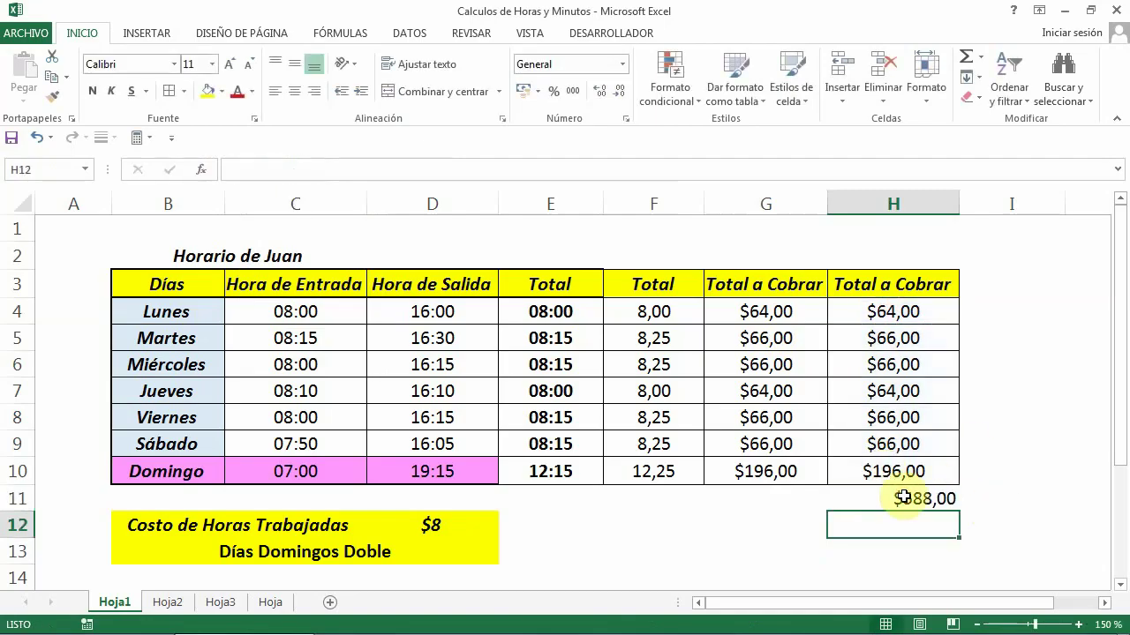
Make H11 centered, bold and italic with a yellow fill.
left_click(904, 498)
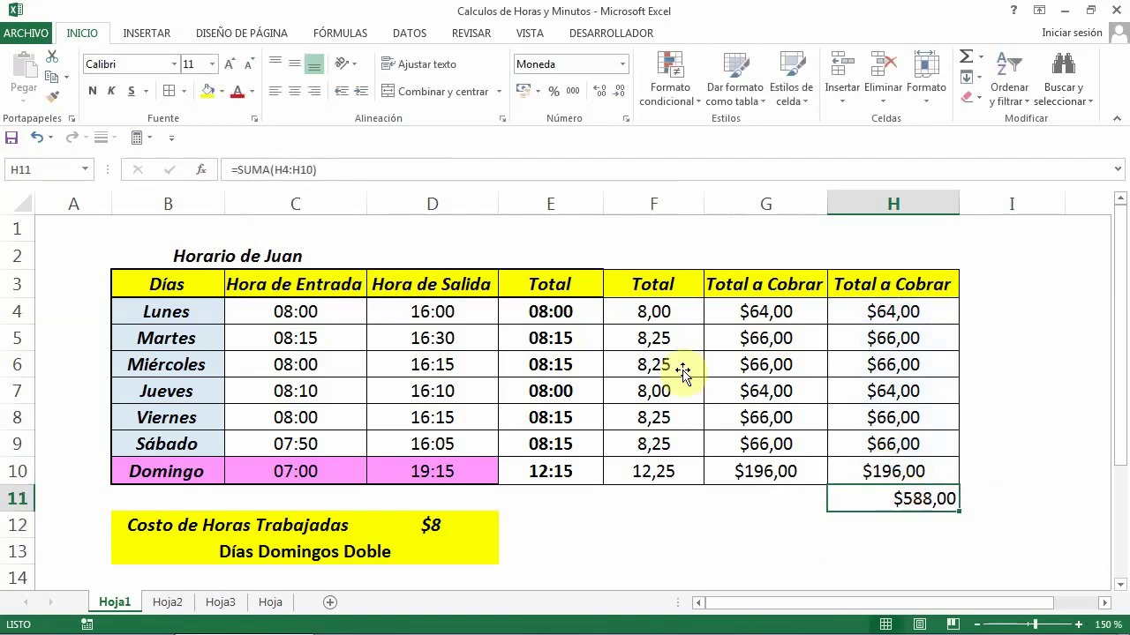
left_click(296, 92)
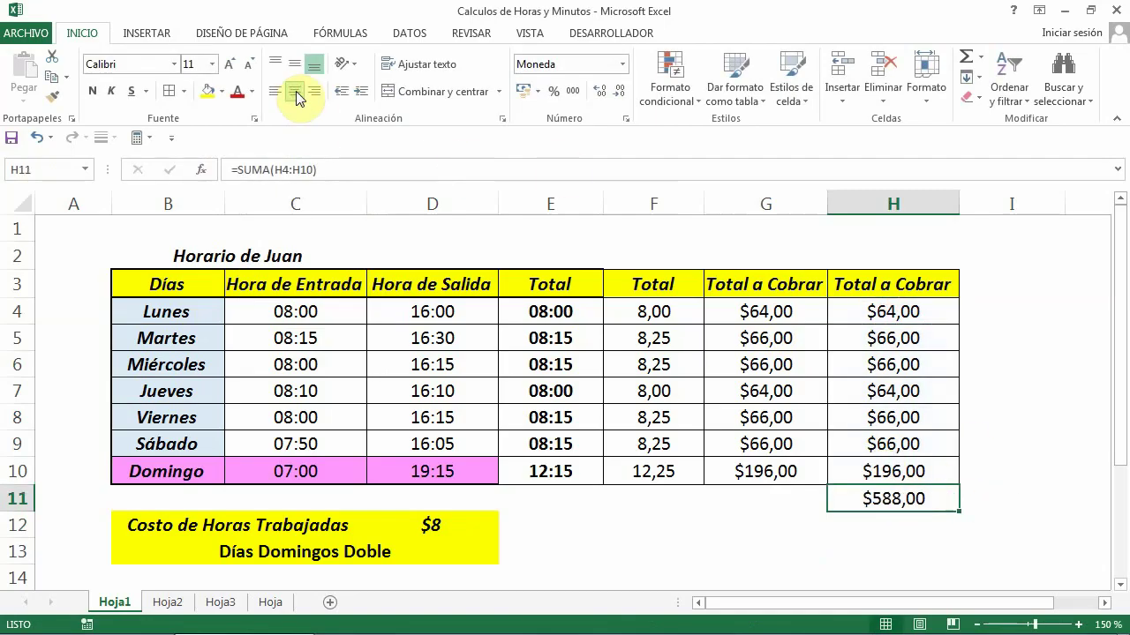
left_click(99, 92)
left_click(111, 92)
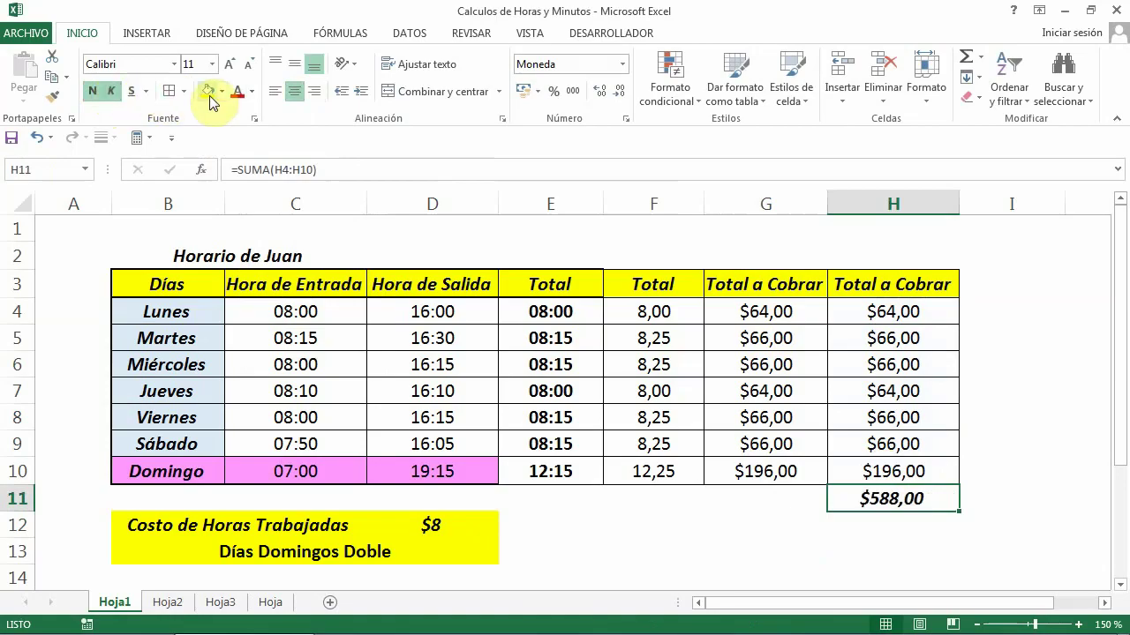
left_click(208, 91)
left_click(1038, 503)
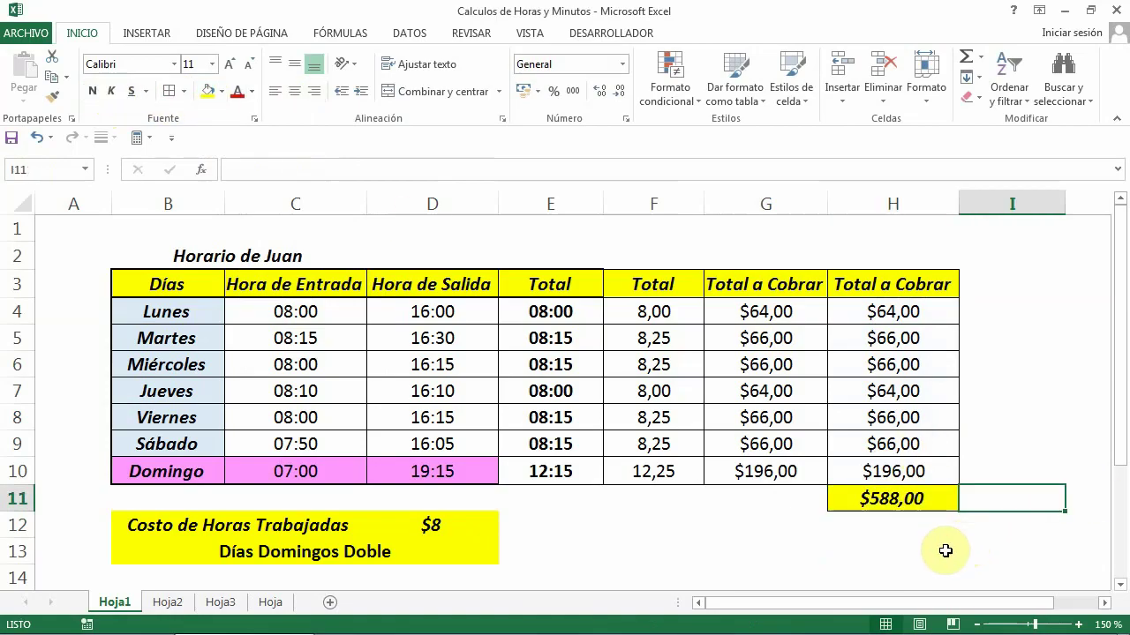
left_click(947, 545)
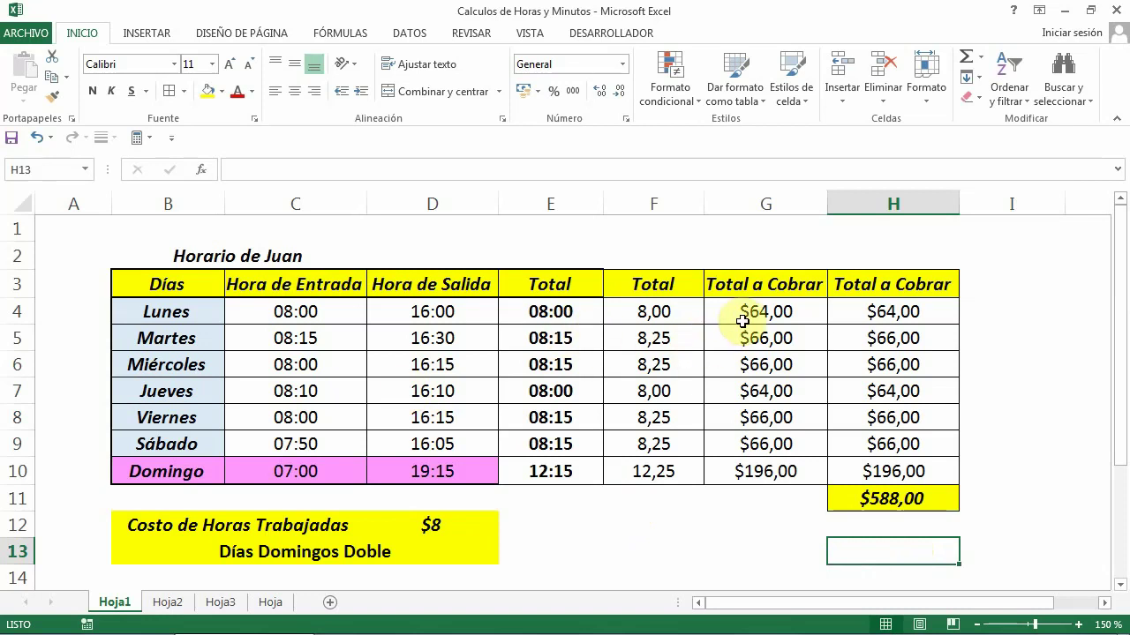
Switch to Hoja2 and select the workers' Lunes–Viernes entry and exit times from D6.
left_click(175, 606)
left_click(697, 561)
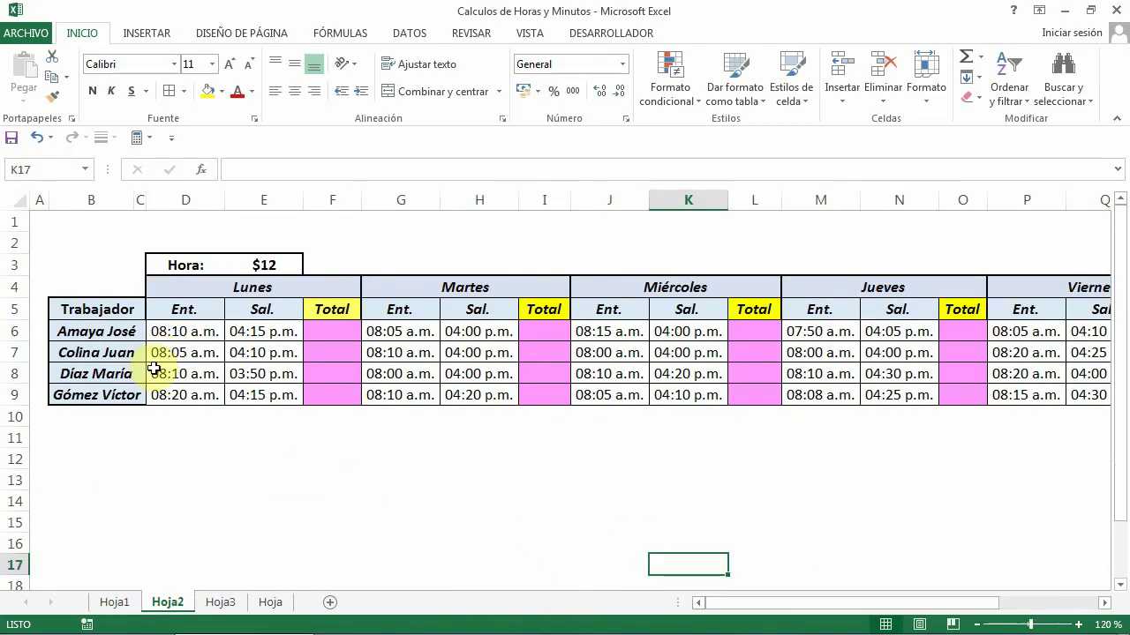
left_click(794, 604)
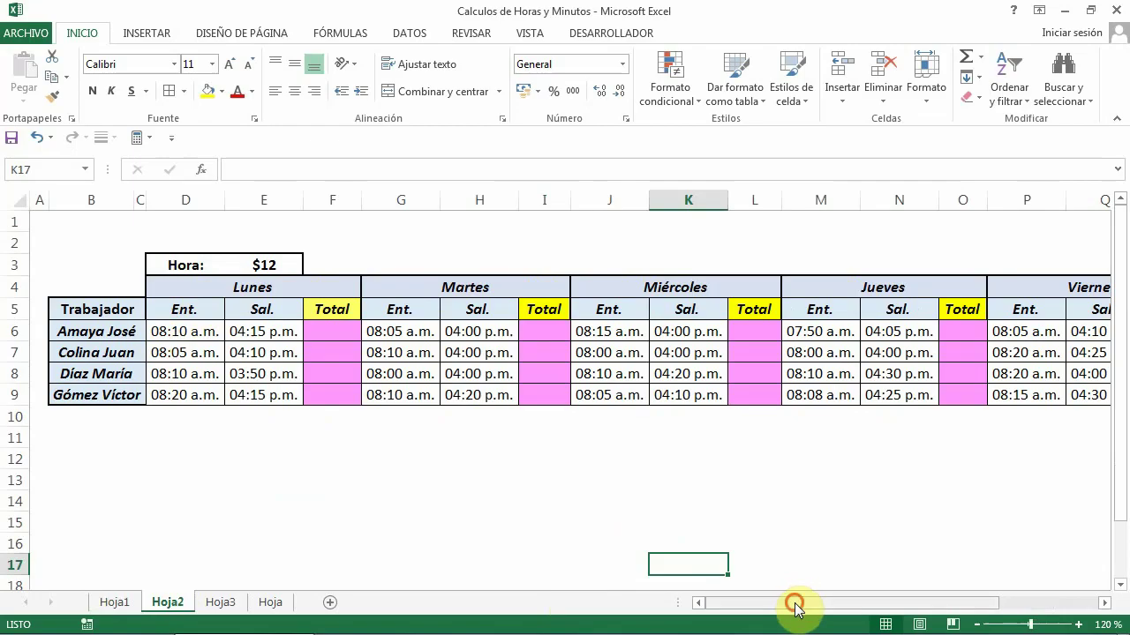
mouse_move(794, 603)
left_mouse_down()
mouse_move(938, 605)
mouse_move(698, 606)
left_mouse_up()
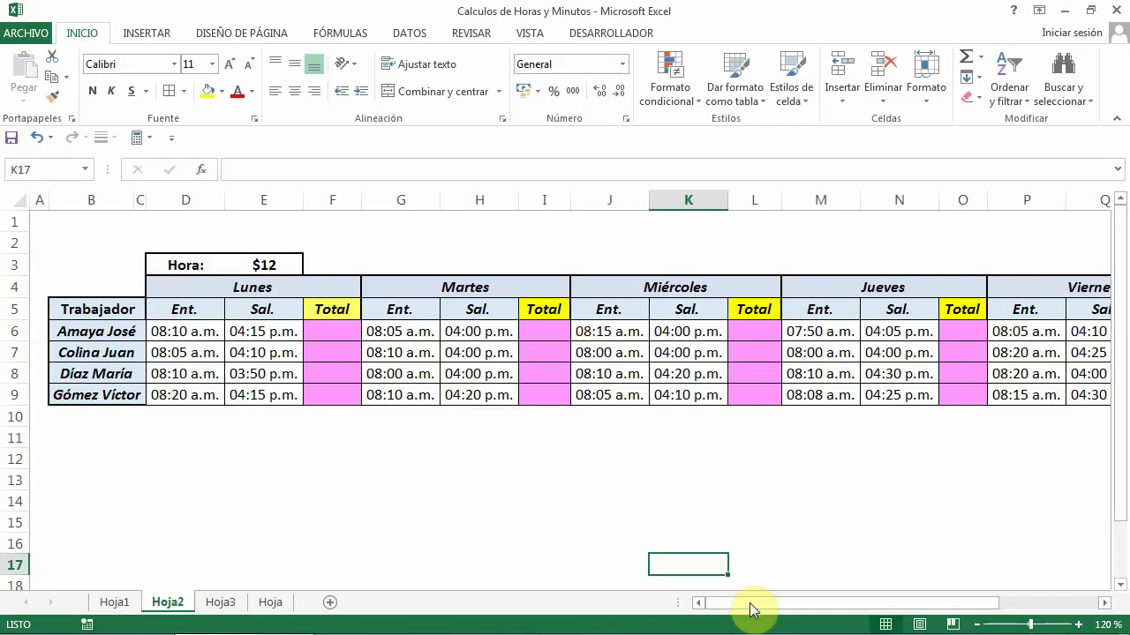
left_click_drag(750, 609, 735, 604)
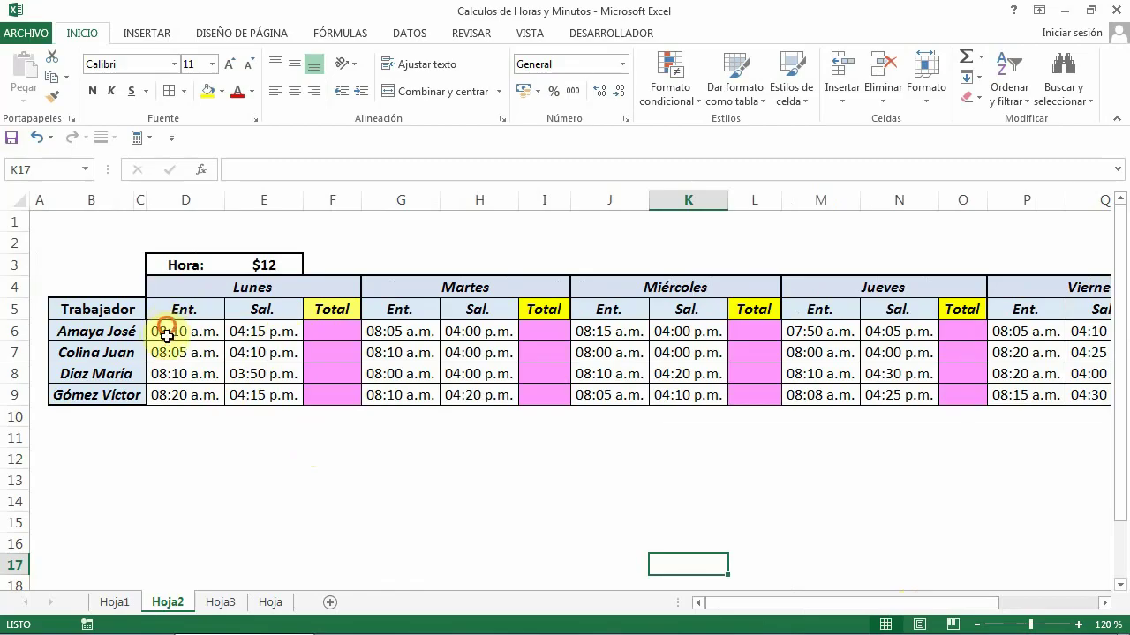
mouse_move(167, 333)
left_mouse_down()
mouse_move(872, 401)
mouse_move(991, 409)
mouse_move(927, 389)
mouse_move(992, 392)
left_mouse_up()
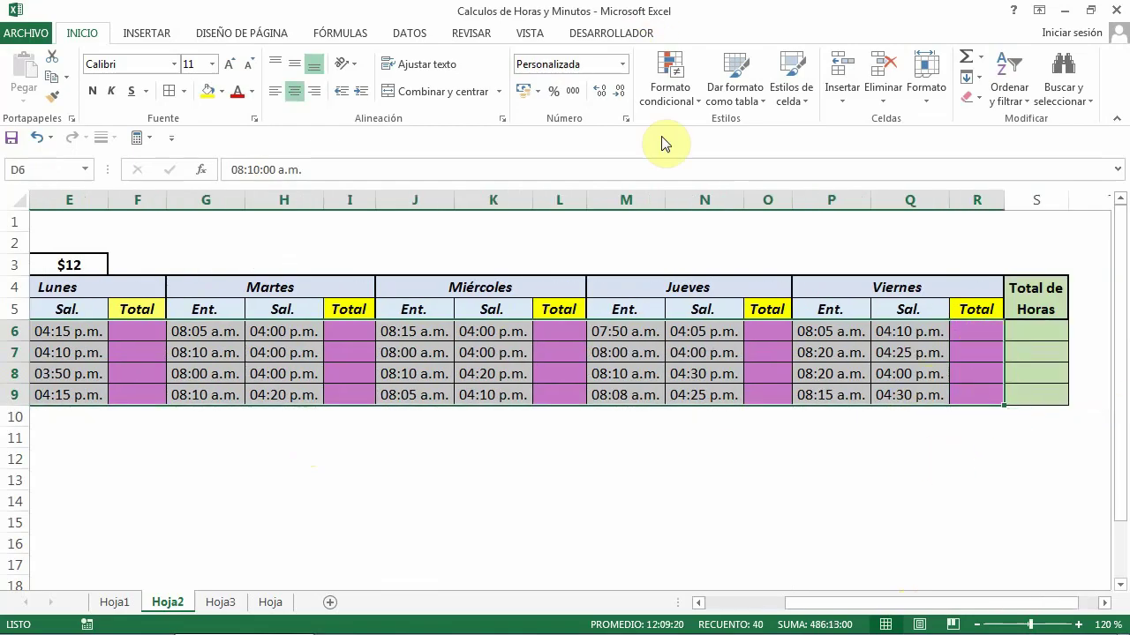
Apply the custom hh:mm number format to all workers' entry and exit times on Hoja2.
left_click(624, 67)
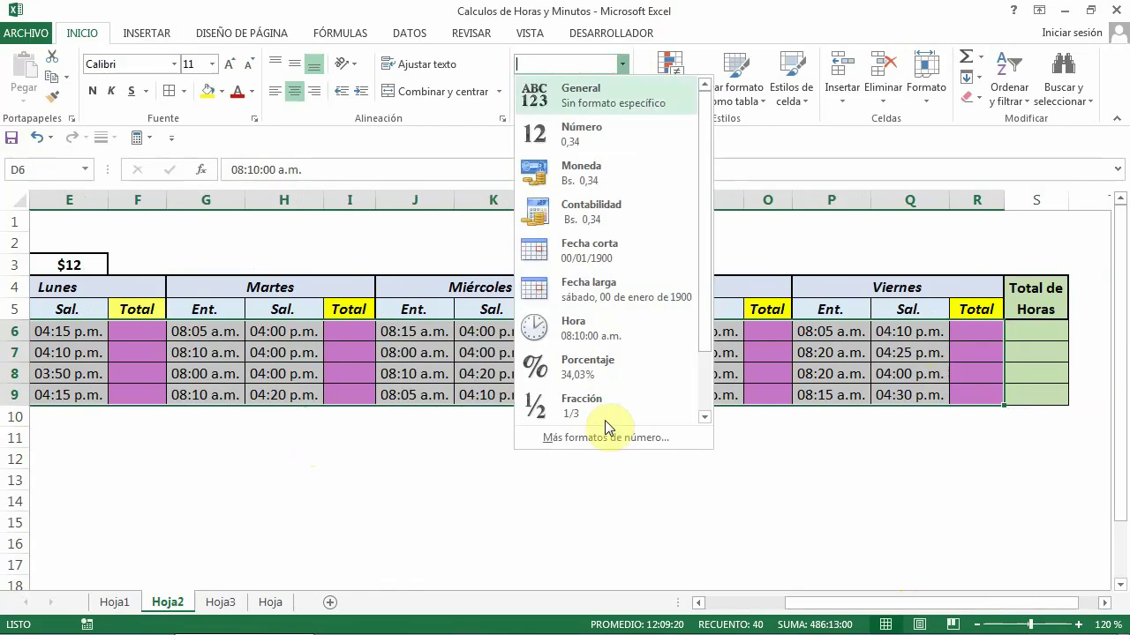
left_click(612, 432)
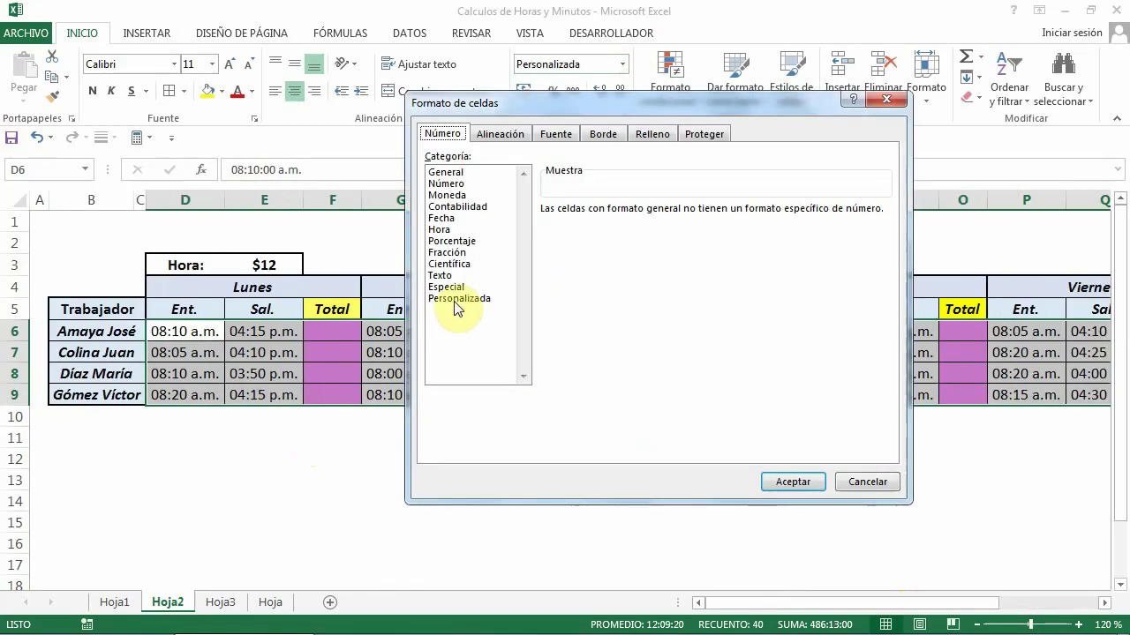
left_click(457, 300)
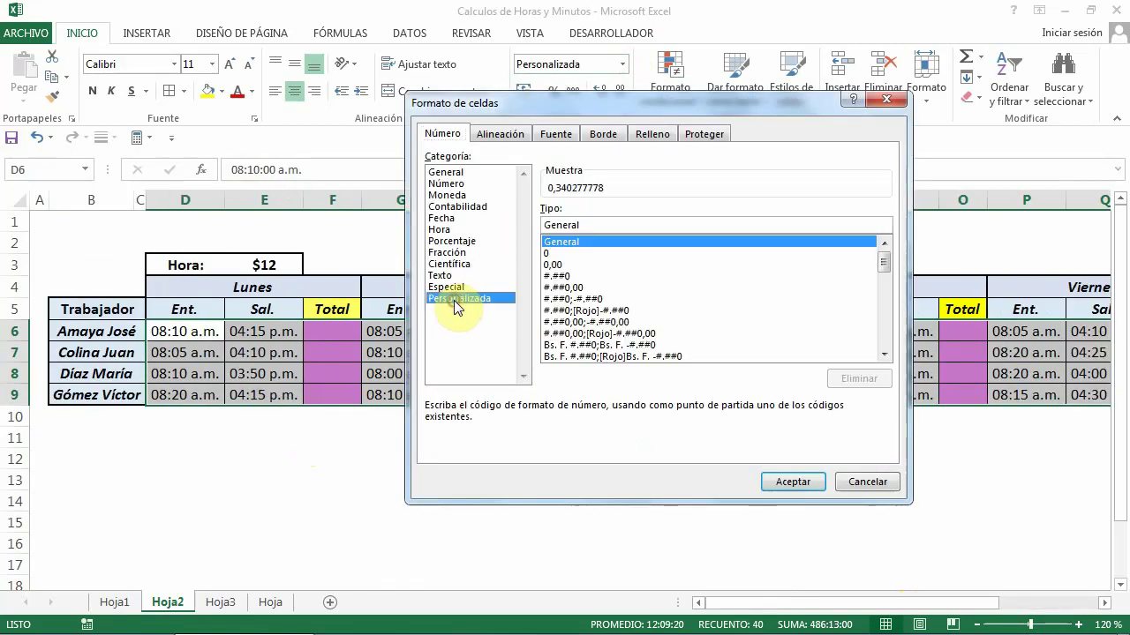
left_click(883, 354)
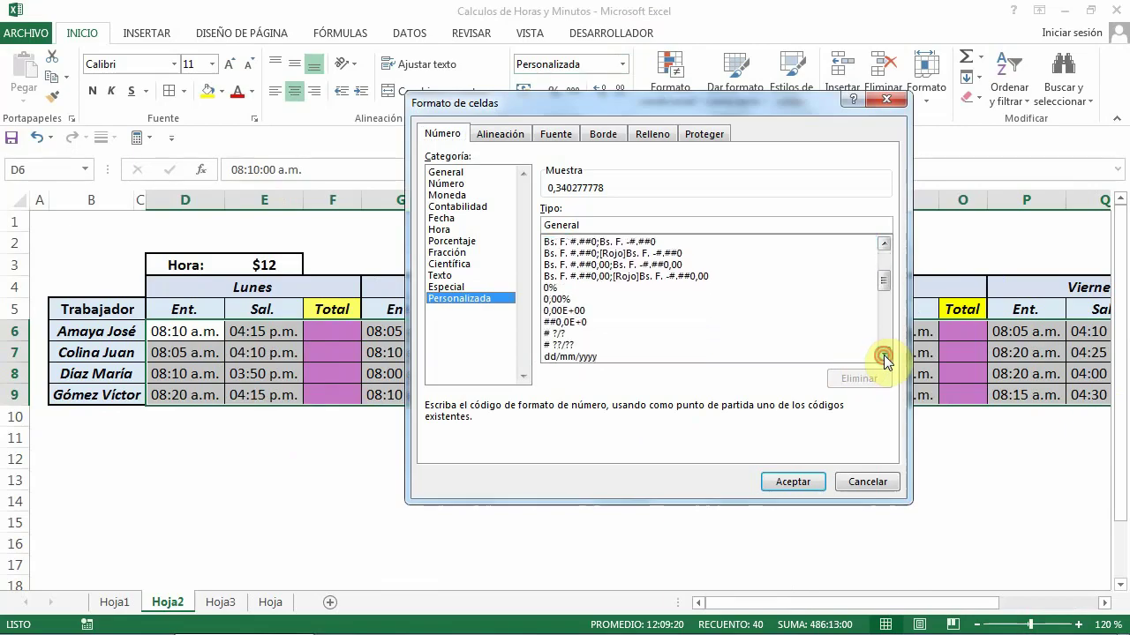
left_click(883, 355)
left_click(883, 355)
left_click(883, 355)
left_click(883, 355)
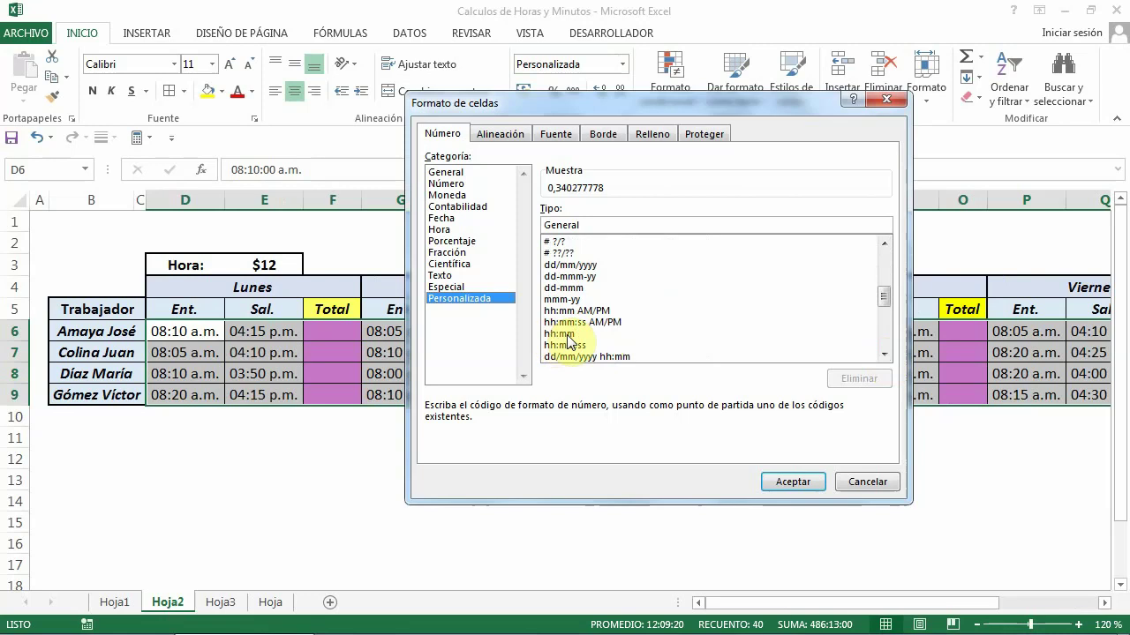
left_click(568, 334)
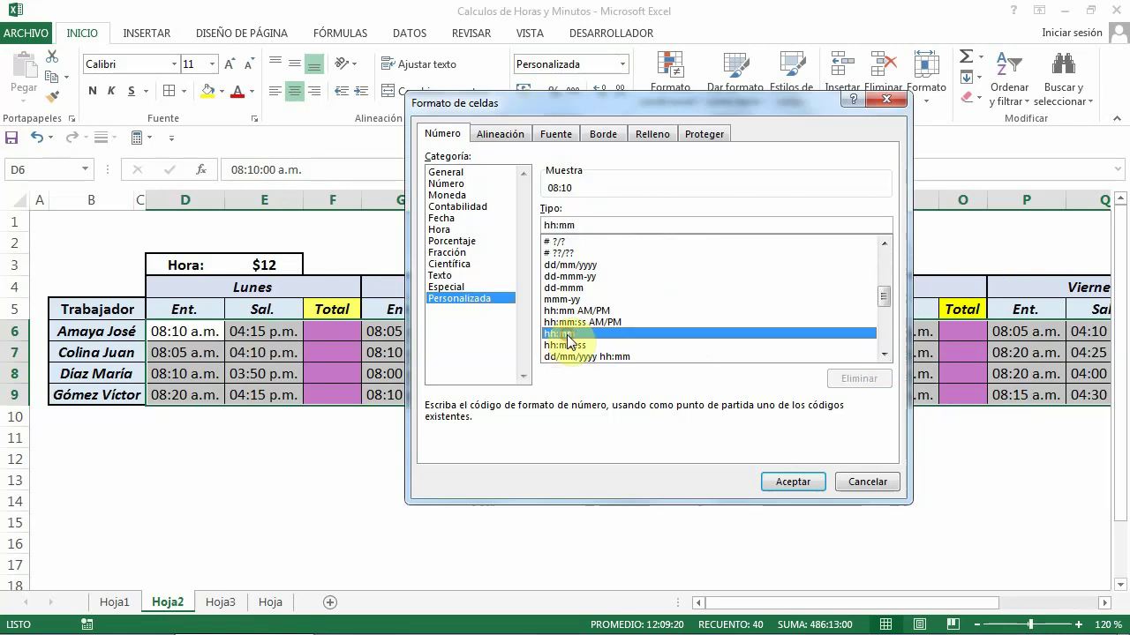
left_click(795, 481)
left_click(524, 504)
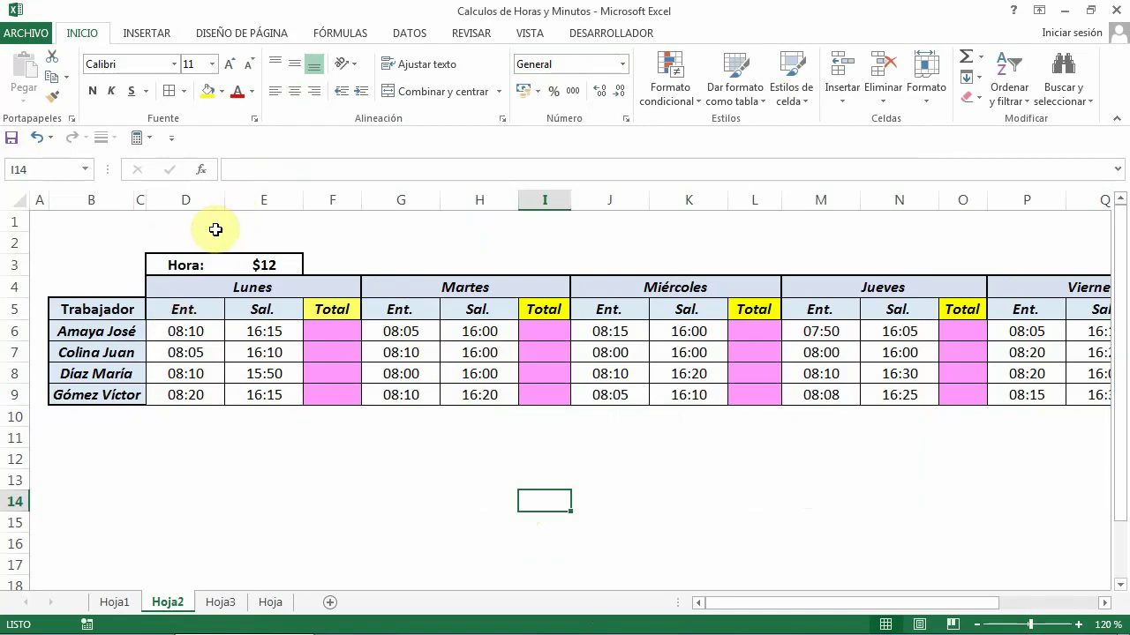
Resize the selected day columns D through R to an equal width of 9,71.
left_click(186, 201)
mouse_move(375, 199)
left_mouse_down()
mouse_move(1049, 212)
mouse_move(867, 222)
mouse_move(916, 222)
left_mouse_up()
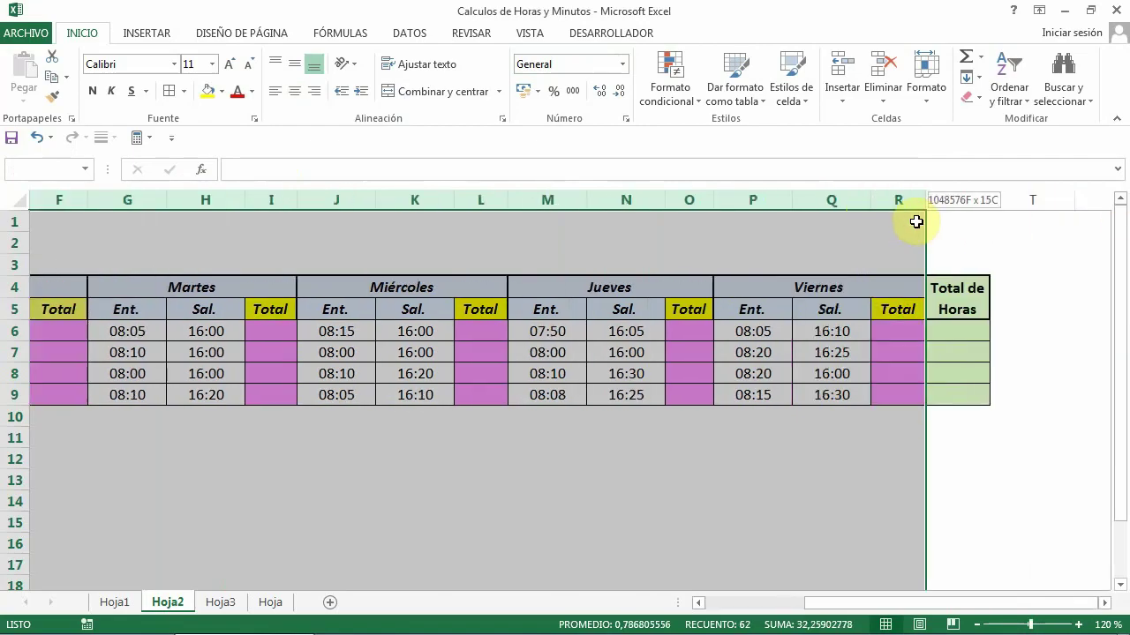
left_click_drag(792, 200, 771, 203)
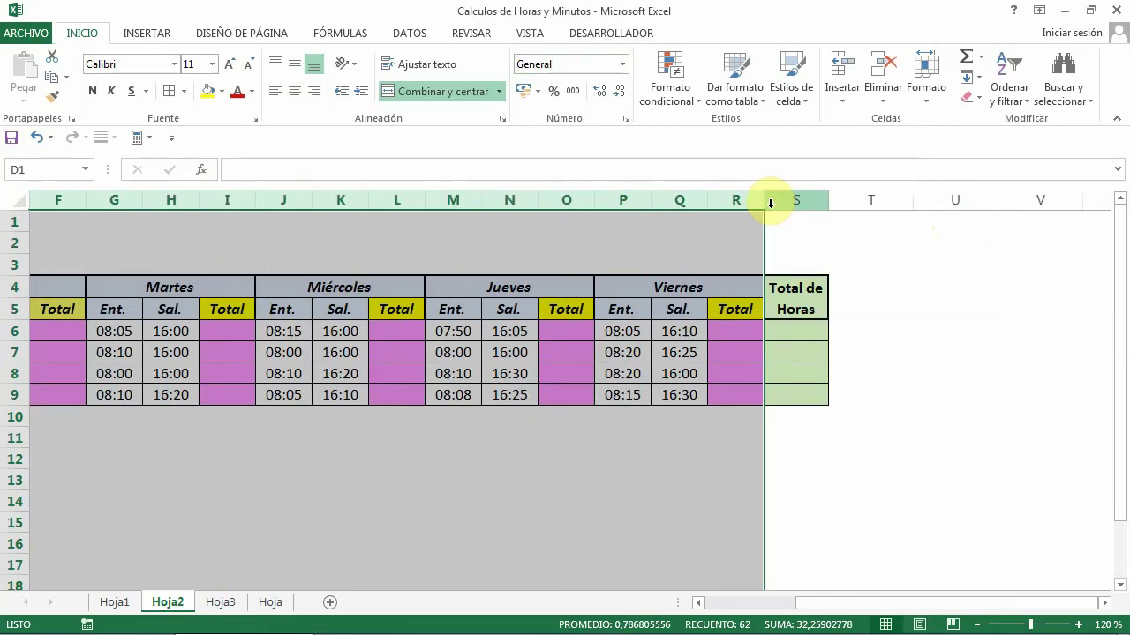
left_click(660, 535)
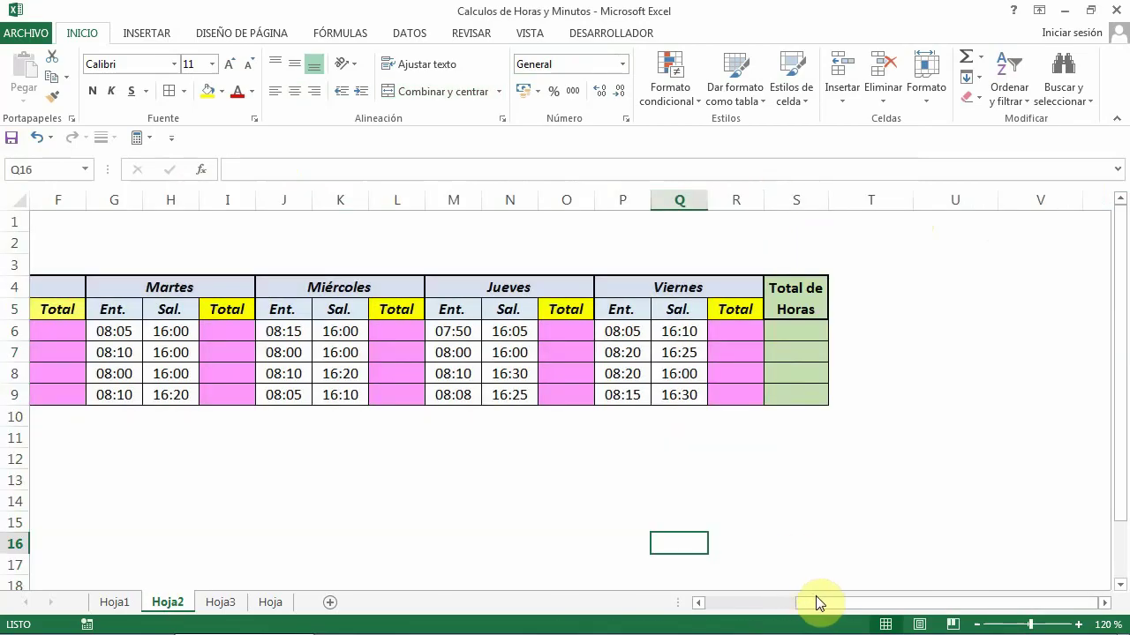
left_click_drag(717, 620, 694, 605)
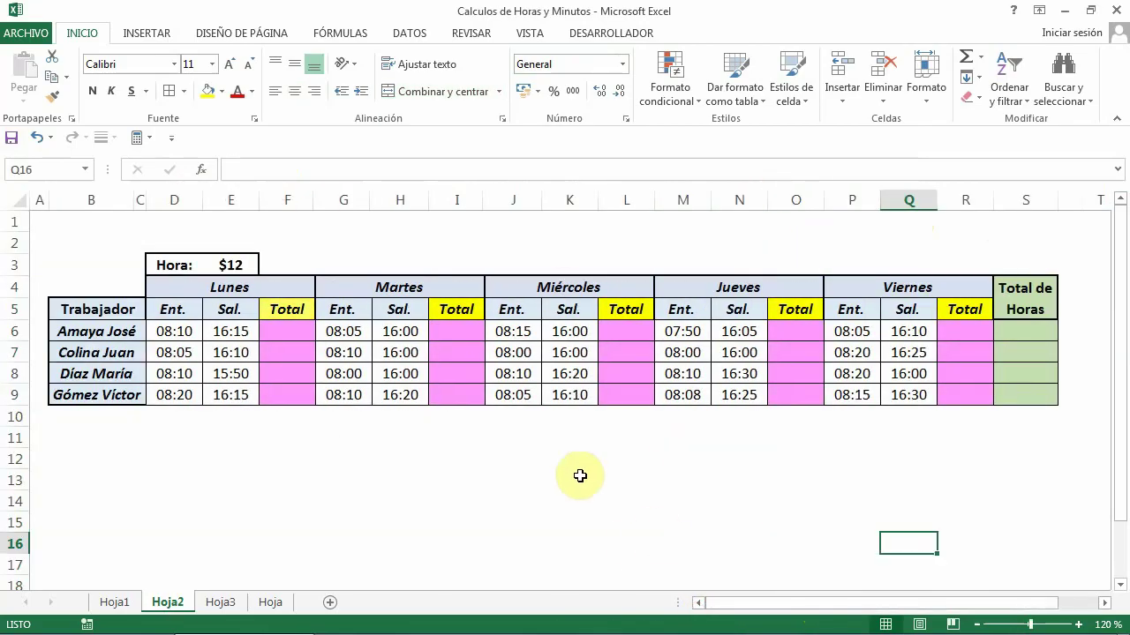
left_click(631, 542)
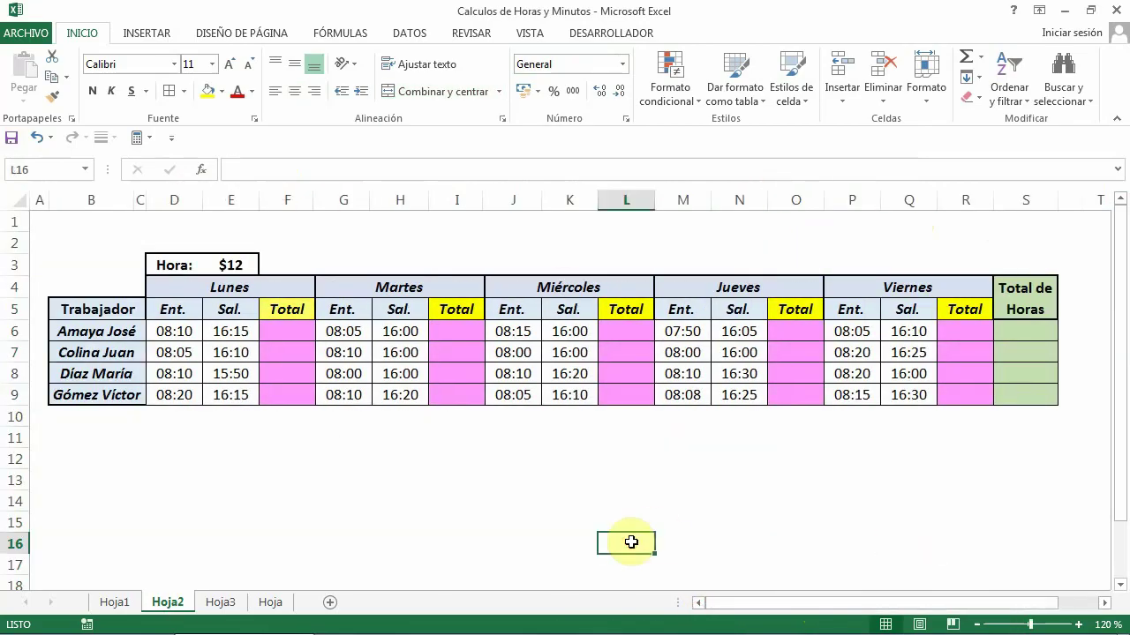
left_click(288, 335)
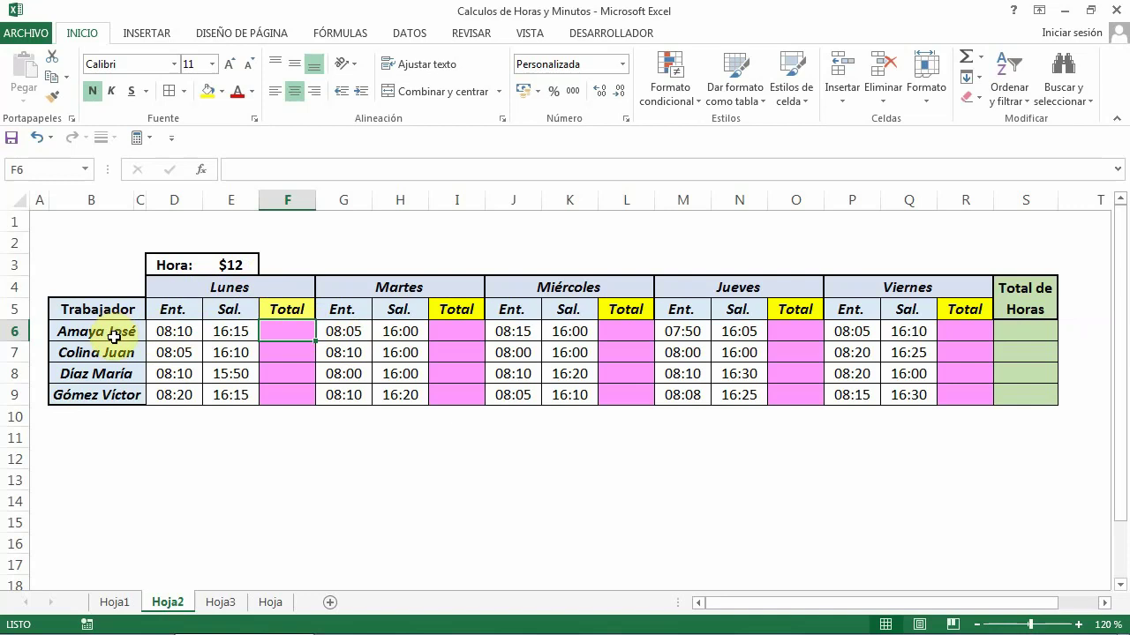
Enter Monday's total in F6 as exit time E6 minus entry time, filled down to row 9.
left_click(290, 479)
left_click(293, 333)
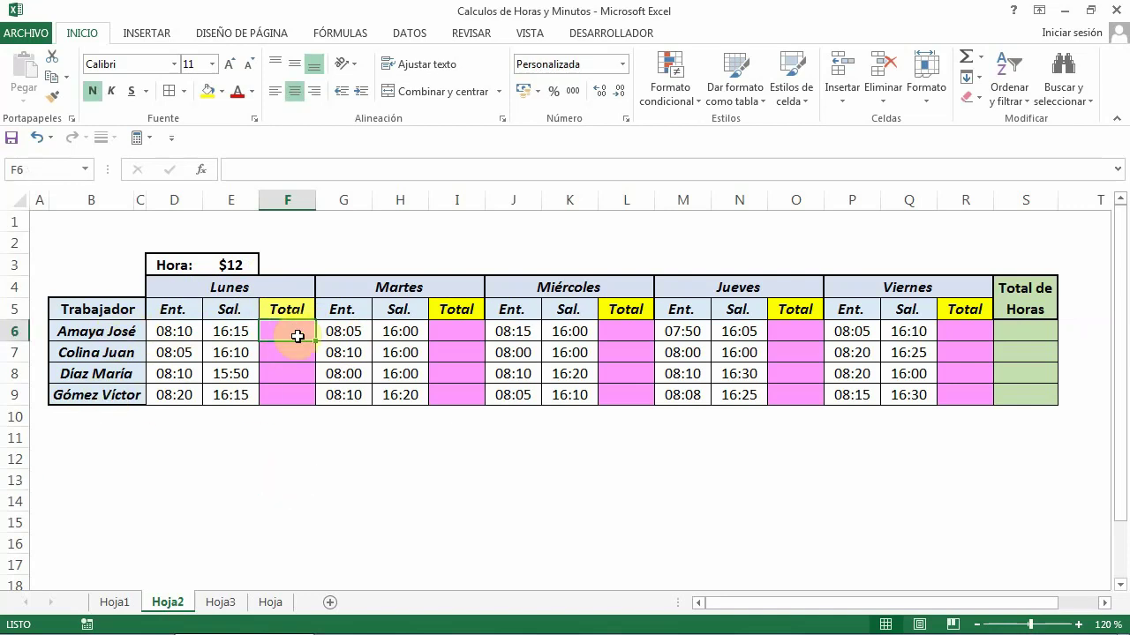
left_click(259, 169)
type("=")
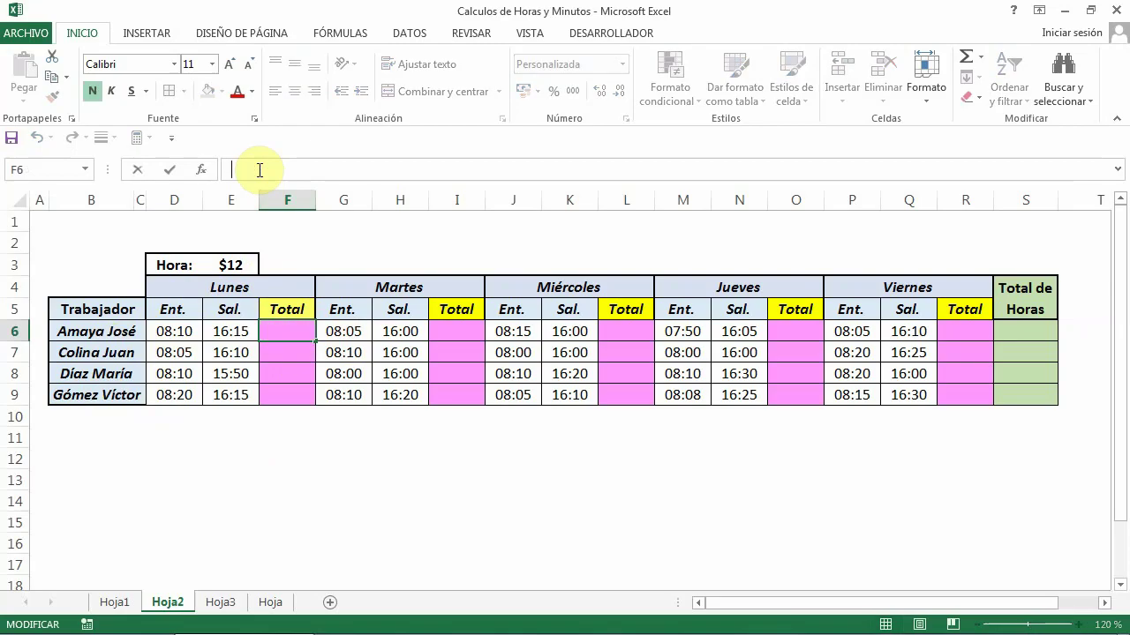
left_click(235, 333)
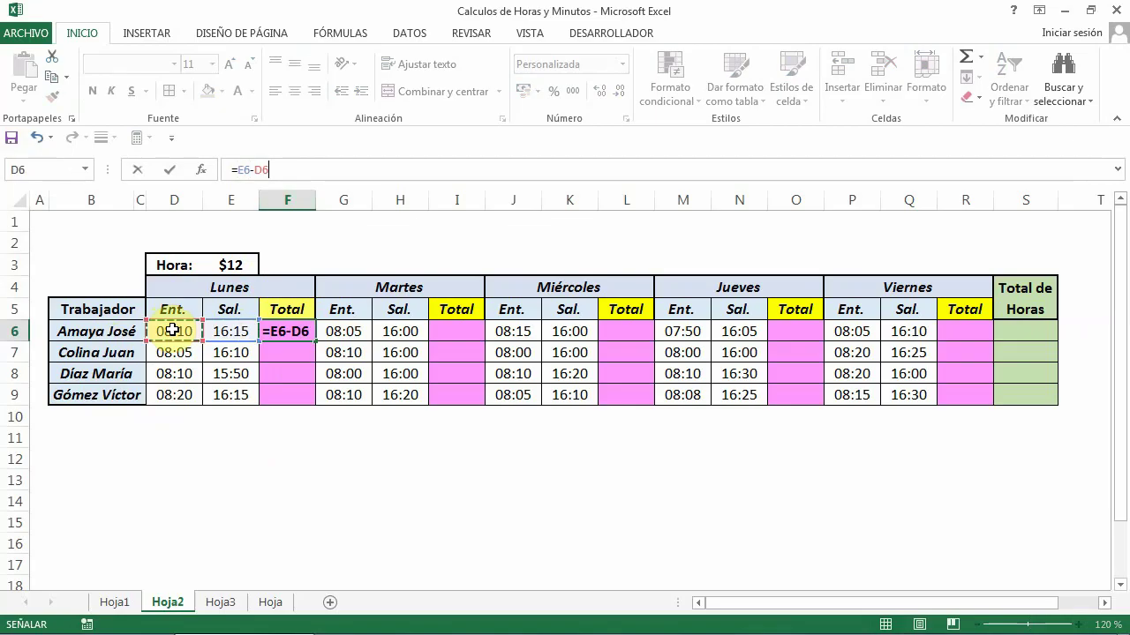
key("Return")
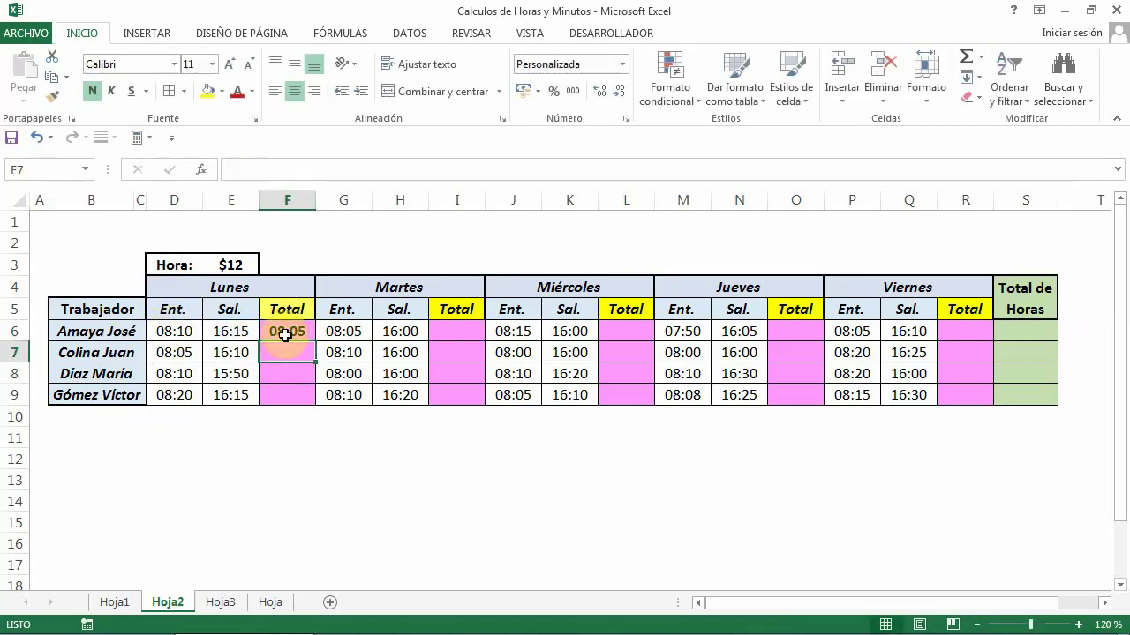
left_click(284, 330)
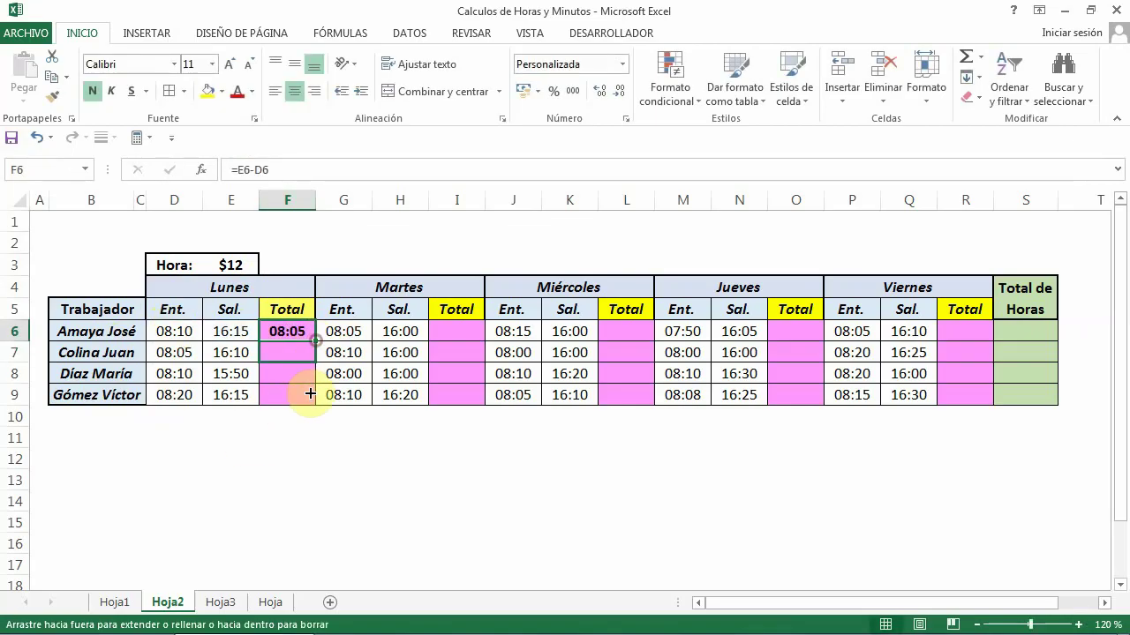
left_click_drag(315, 340, 308, 409)
key("Down")
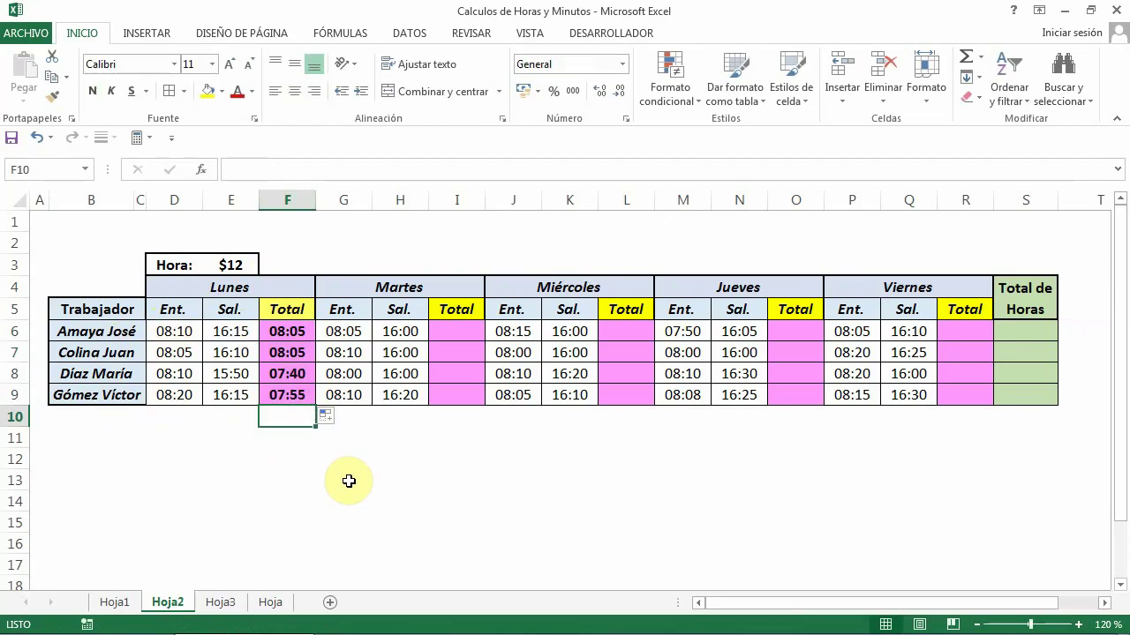
Enter Tuesday's total as =H6-G6 and fill it down for all four workers.
left_click(459, 328)
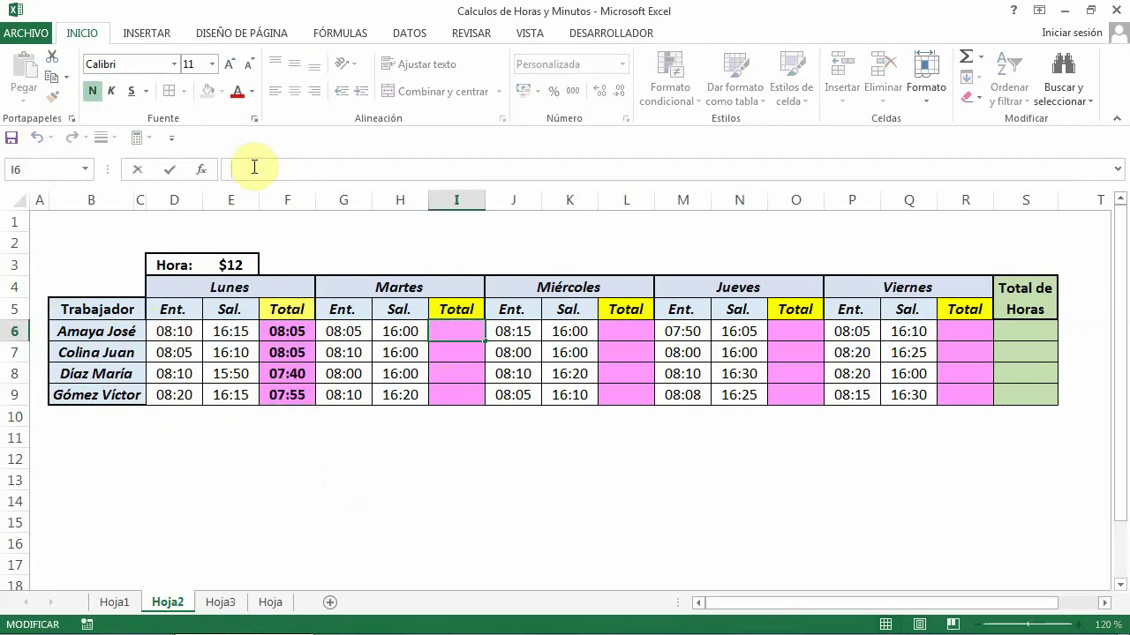
type("=")
left_click(402, 332)
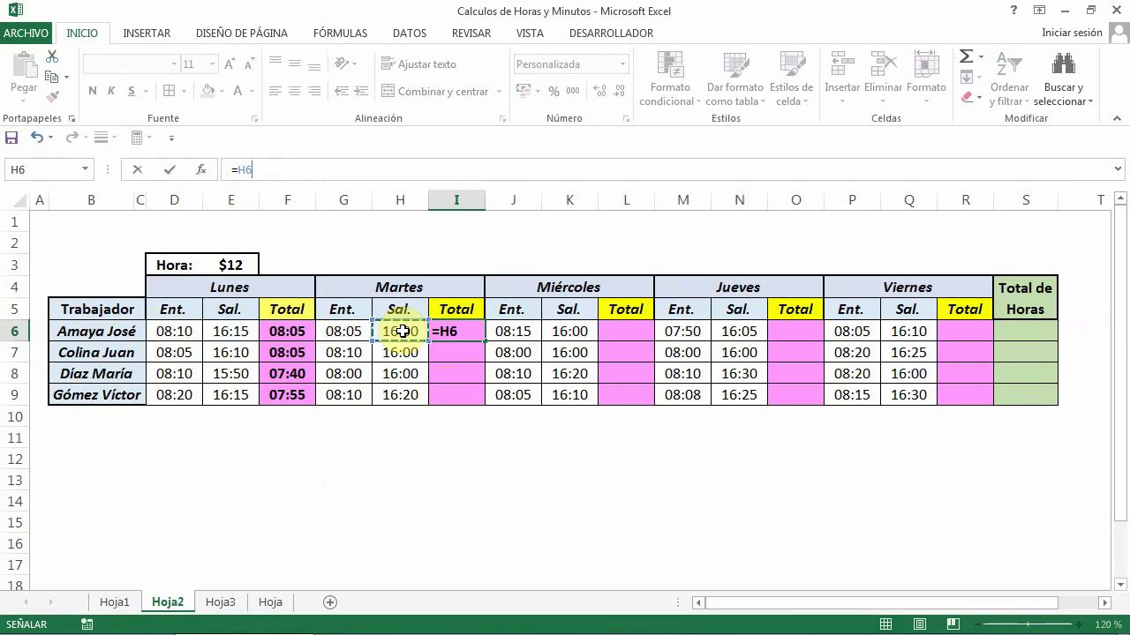
left_click(350, 332)
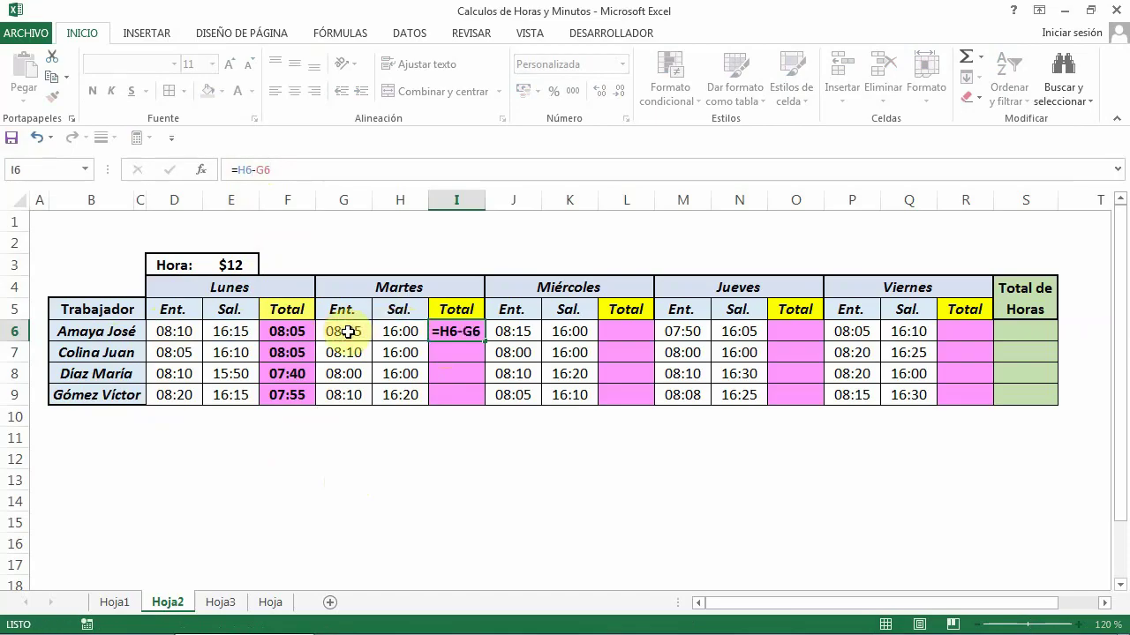
key("Return")
left_click(472, 336)
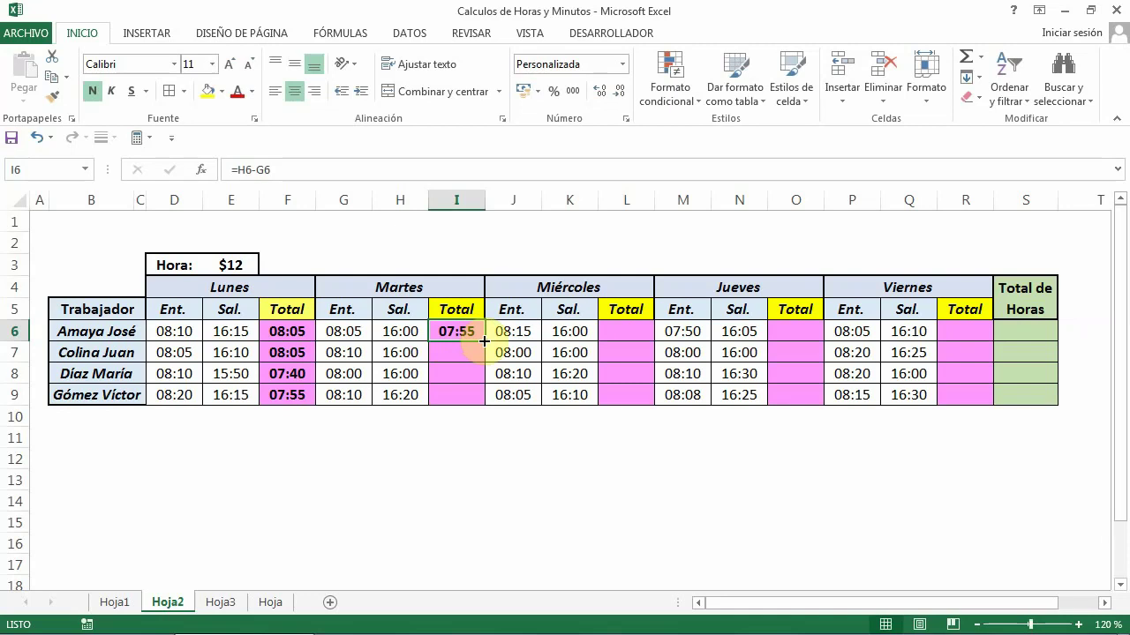
left_click_drag(483, 341, 481, 397)
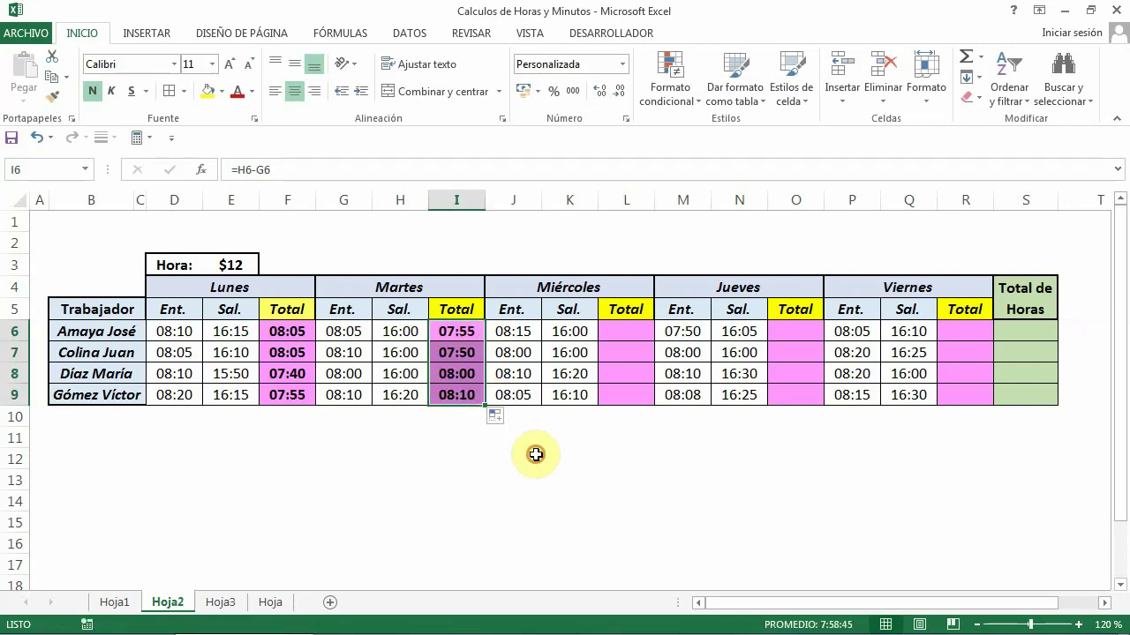
left_click(536, 455)
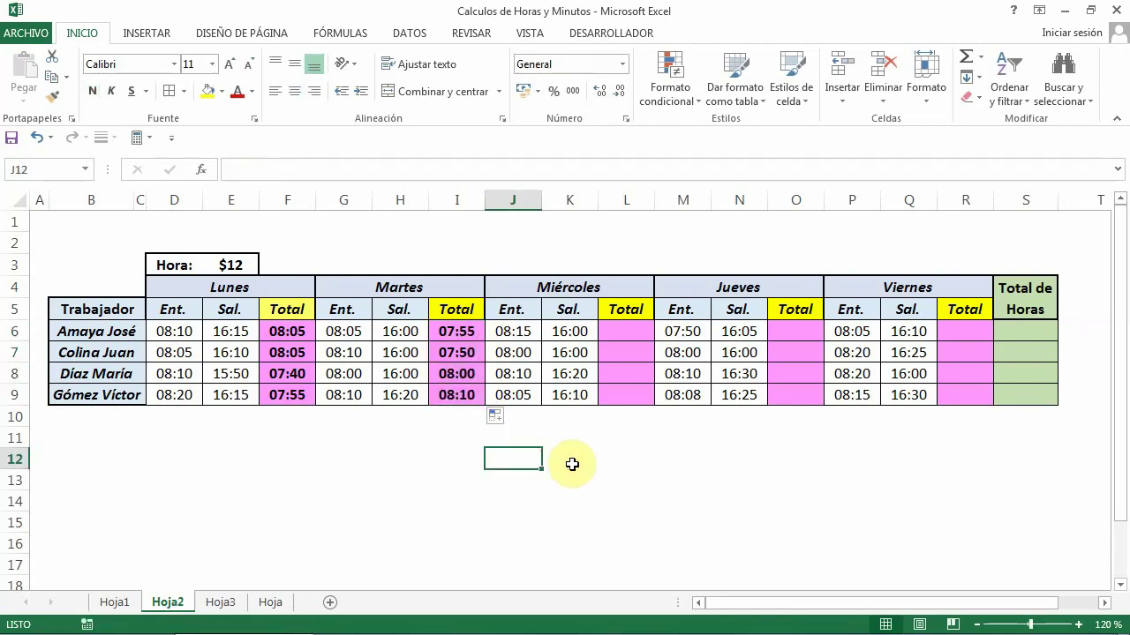
Enter Wednesday's total as =K6-J6 and fill it down for all four workers.
left_click(627, 329)
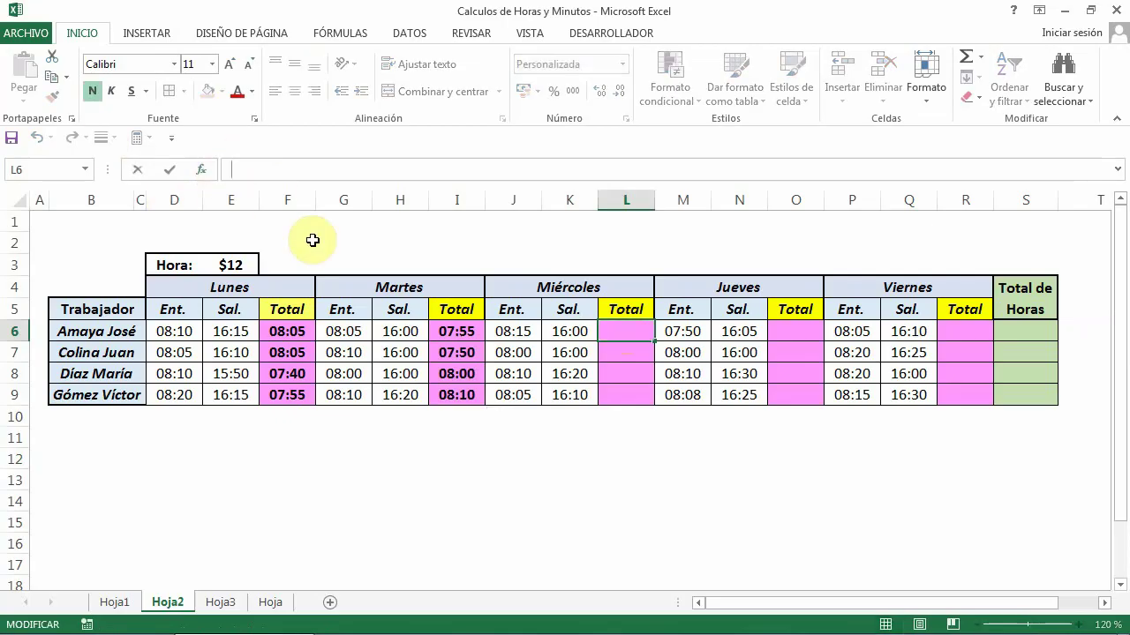
type("=")
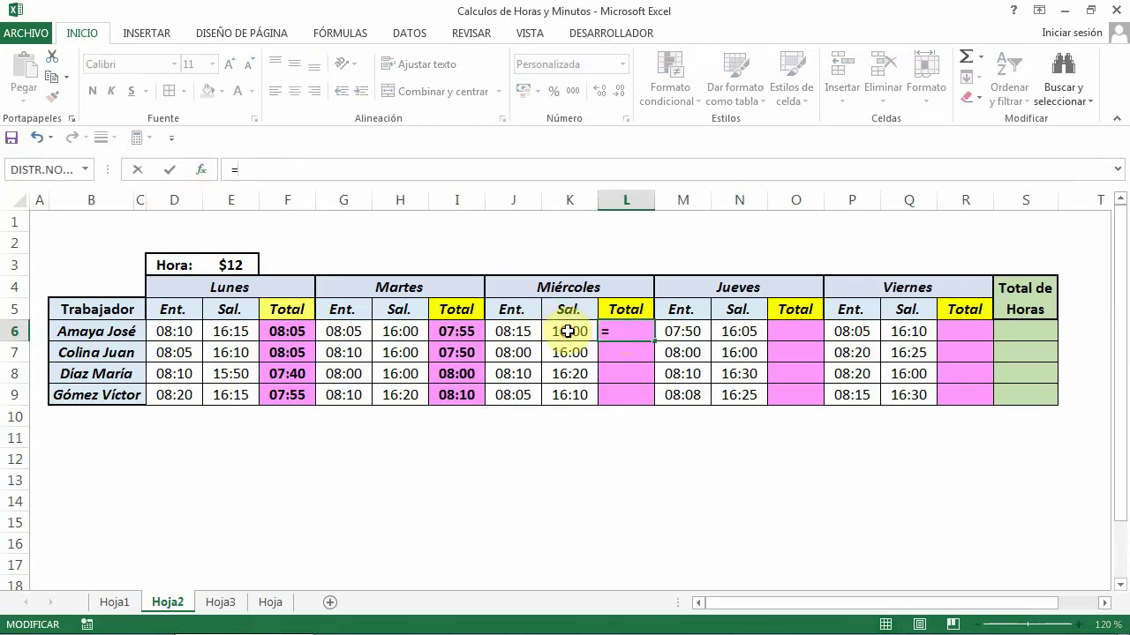
left_click(567, 331)
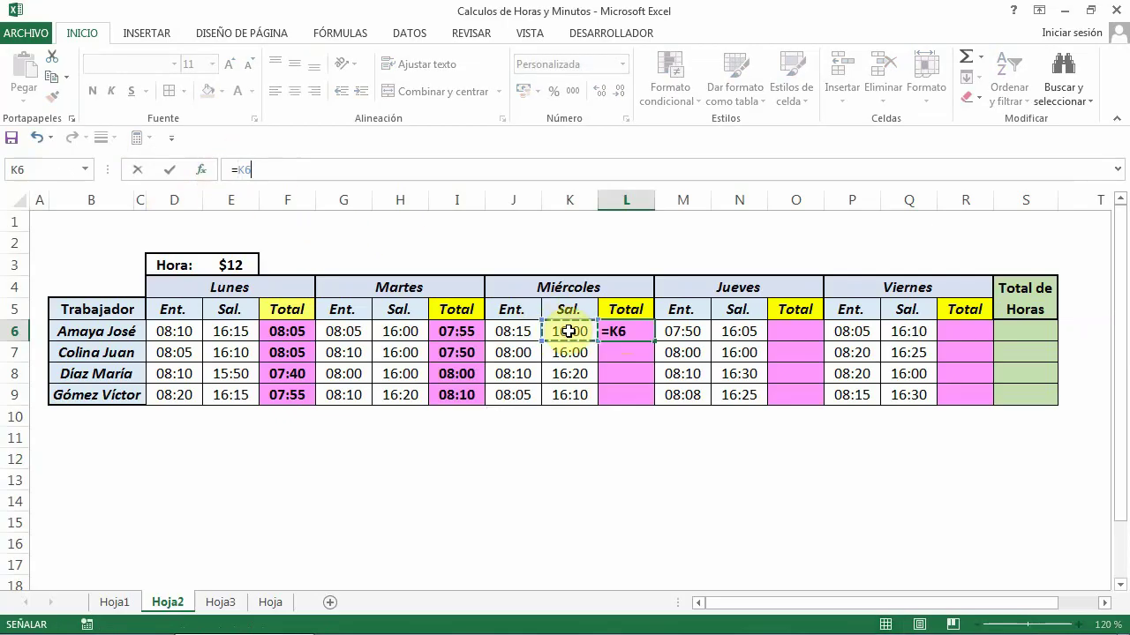
left_click(518, 335)
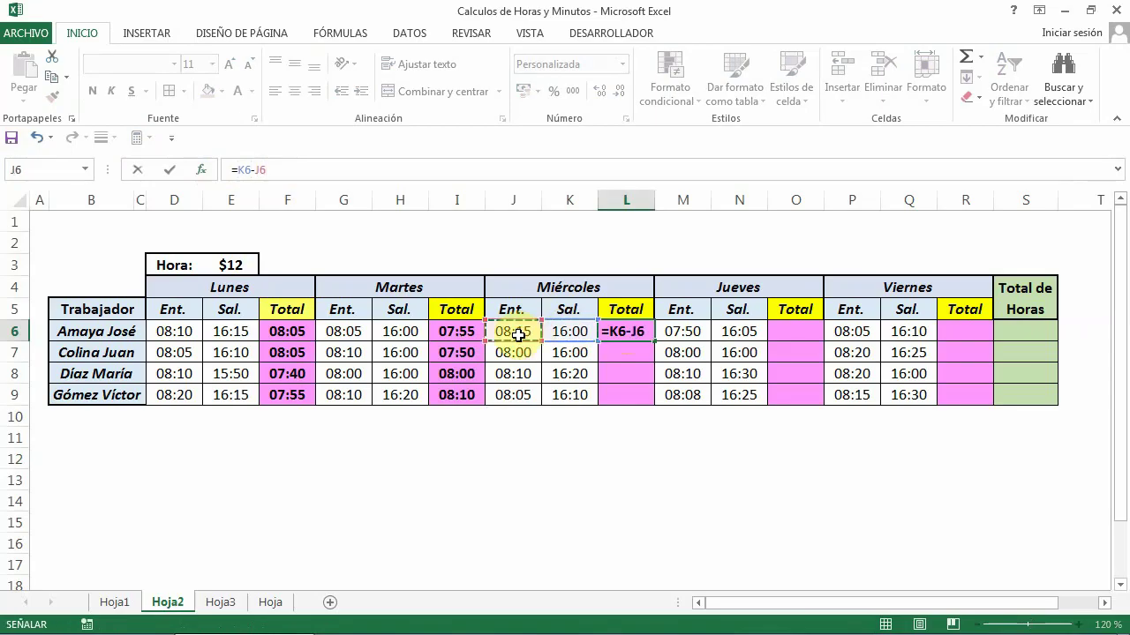
key("Return")
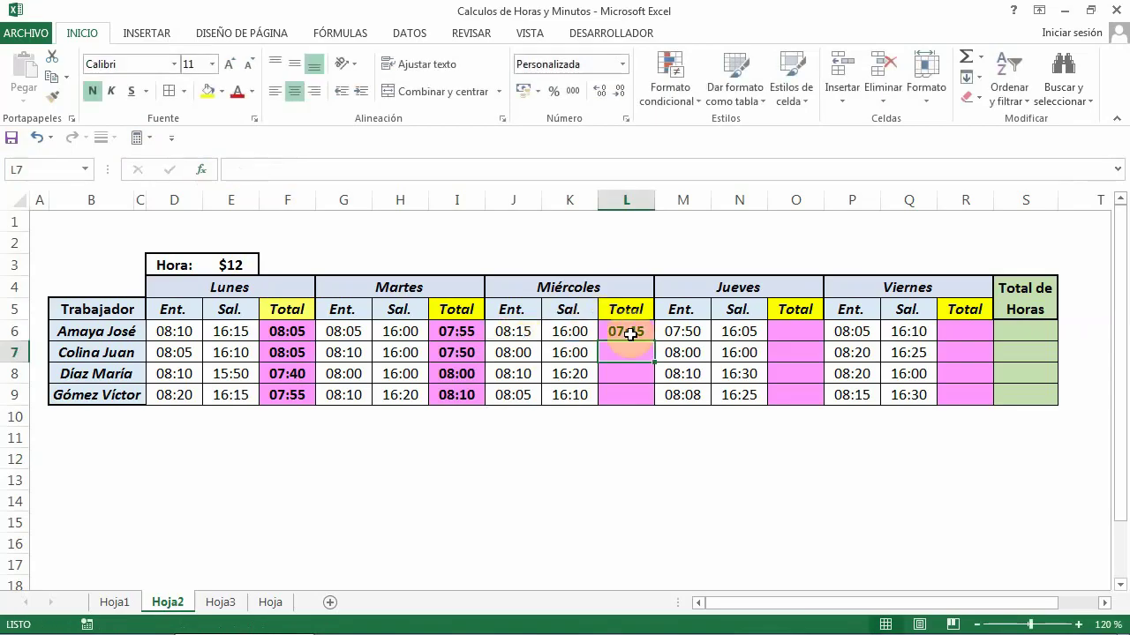
left_click(629, 334)
left_click_drag(655, 340, 655, 402)
left_click(635, 437)
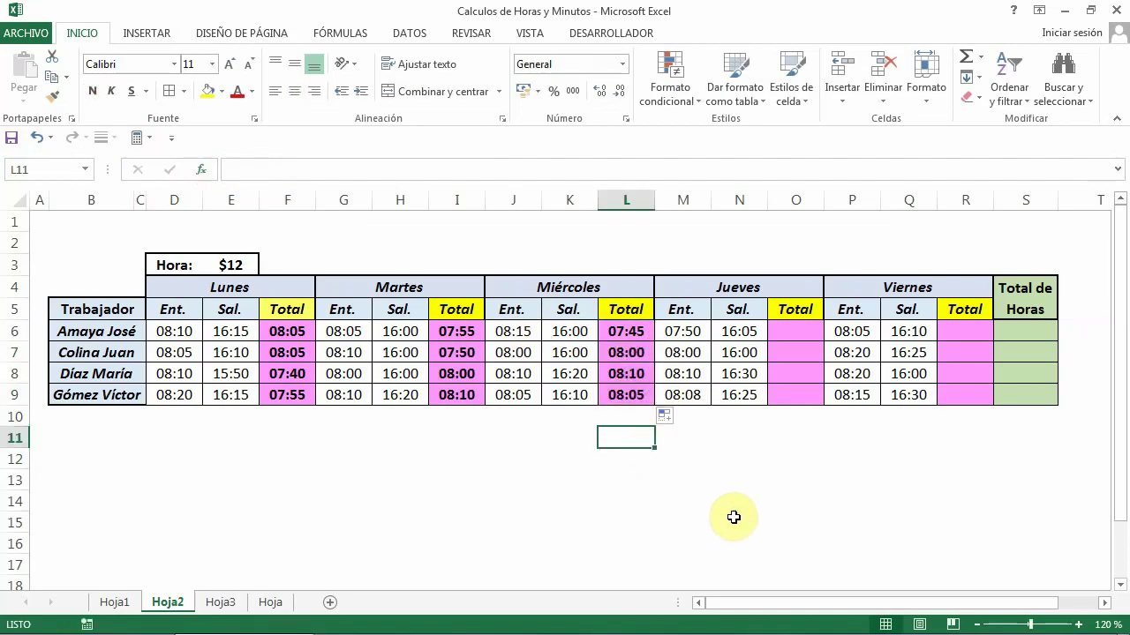
Enter Thursday's total as =N6-M6 and fill it down for all four workers.
left_click(795, 331)
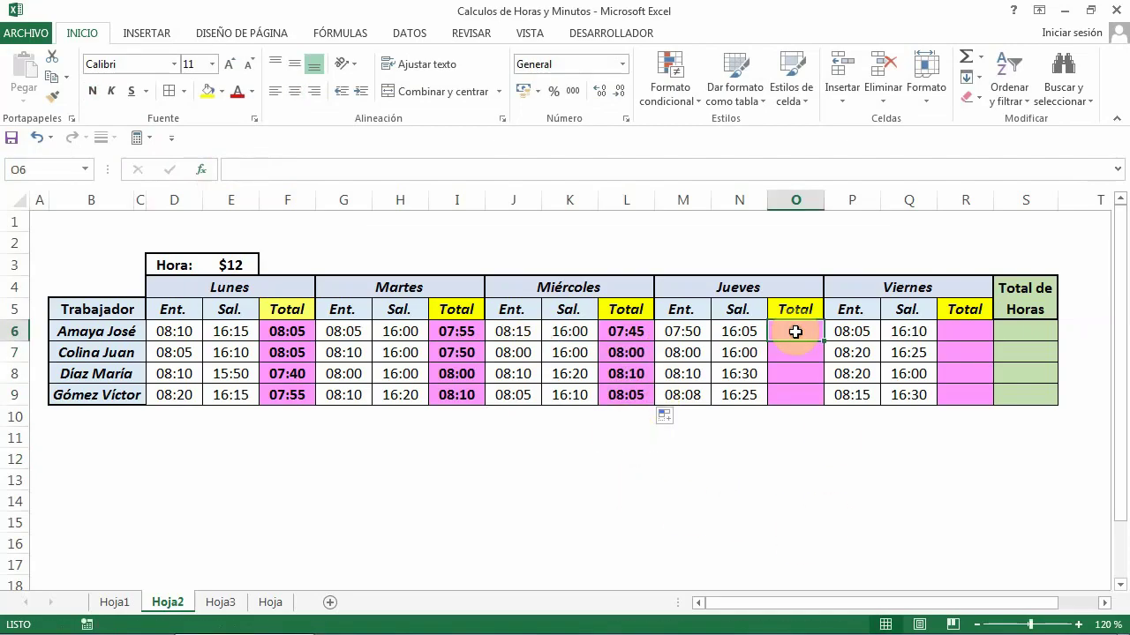
left_click(278, 172)
type("=")
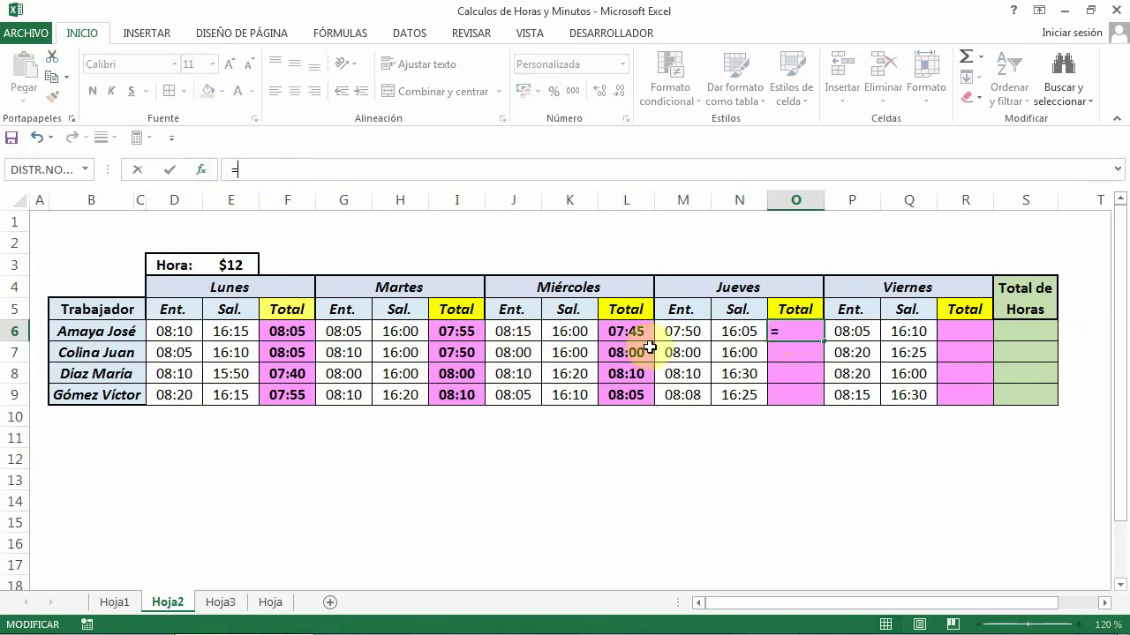
left_click(735, 331)
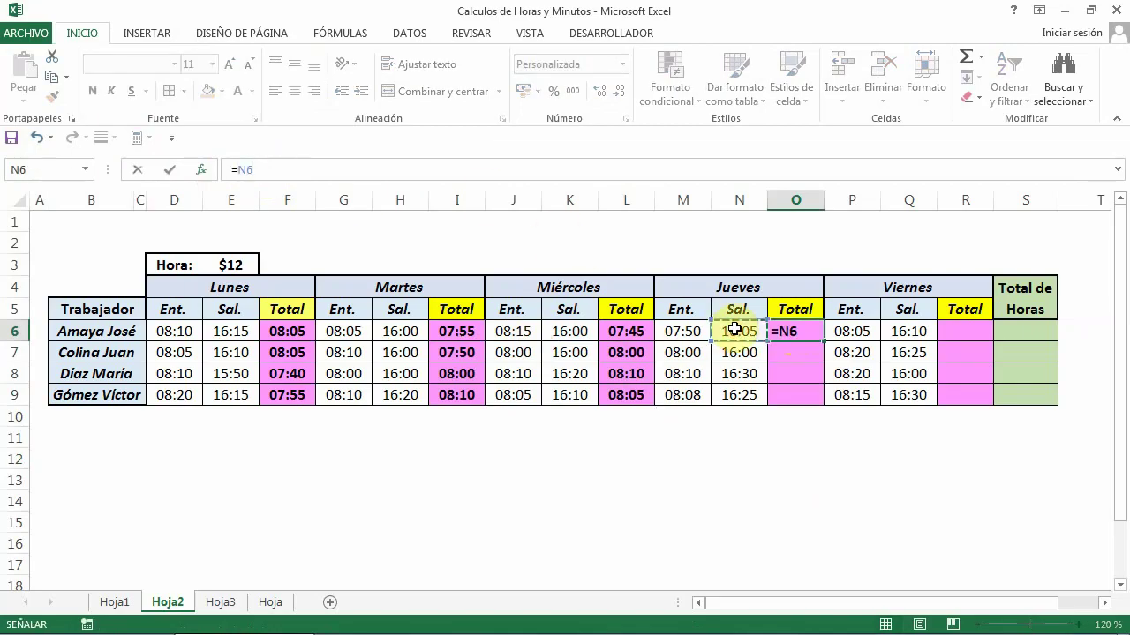
type("-")
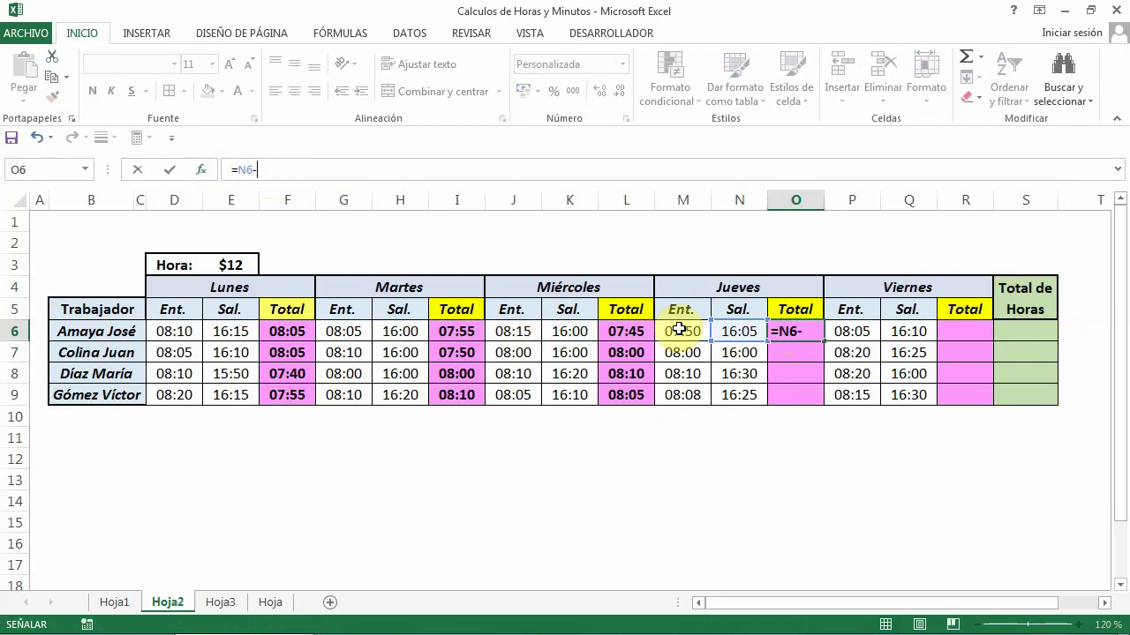
left_click(679, 330)
key("Return")
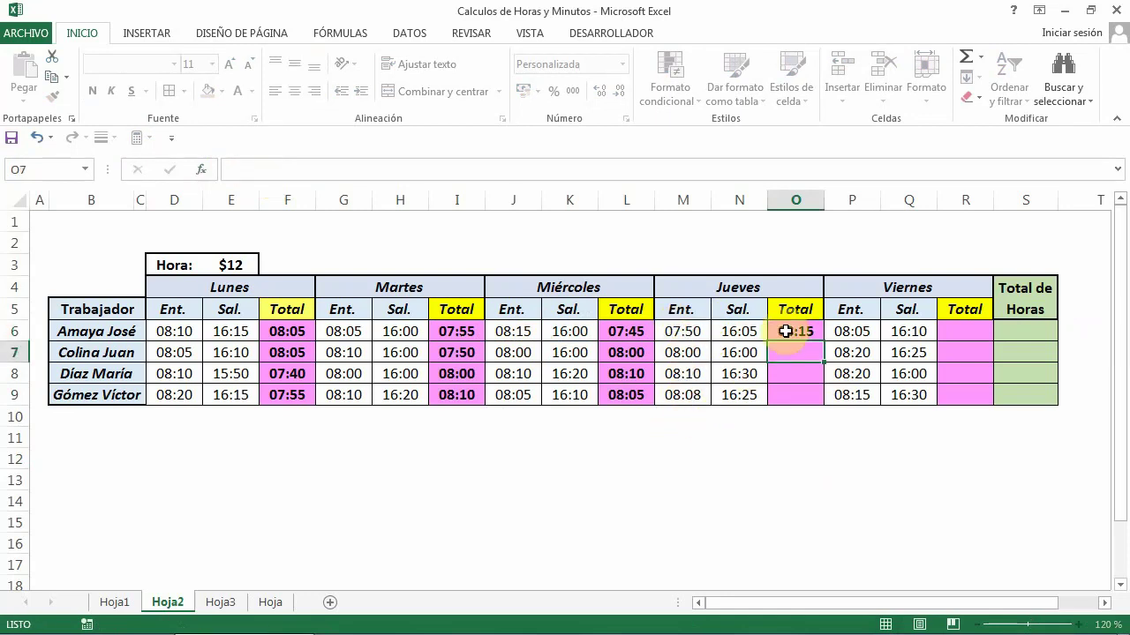
left_click(785, 331)
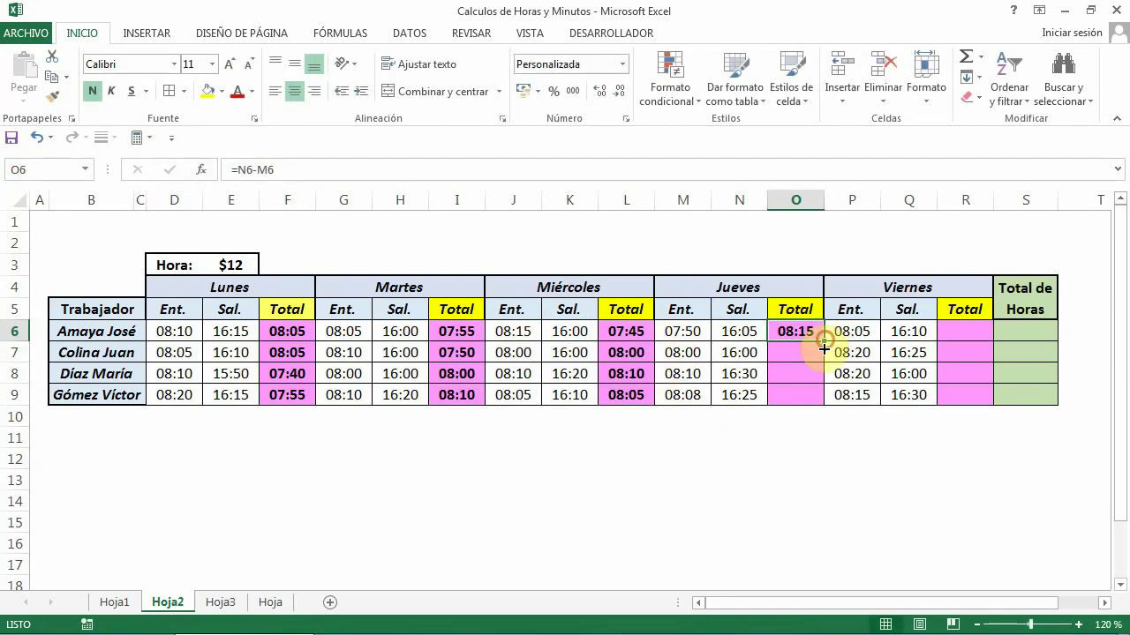
left_click_drag(824, 349, 821, 399)
left_click(830, 459)
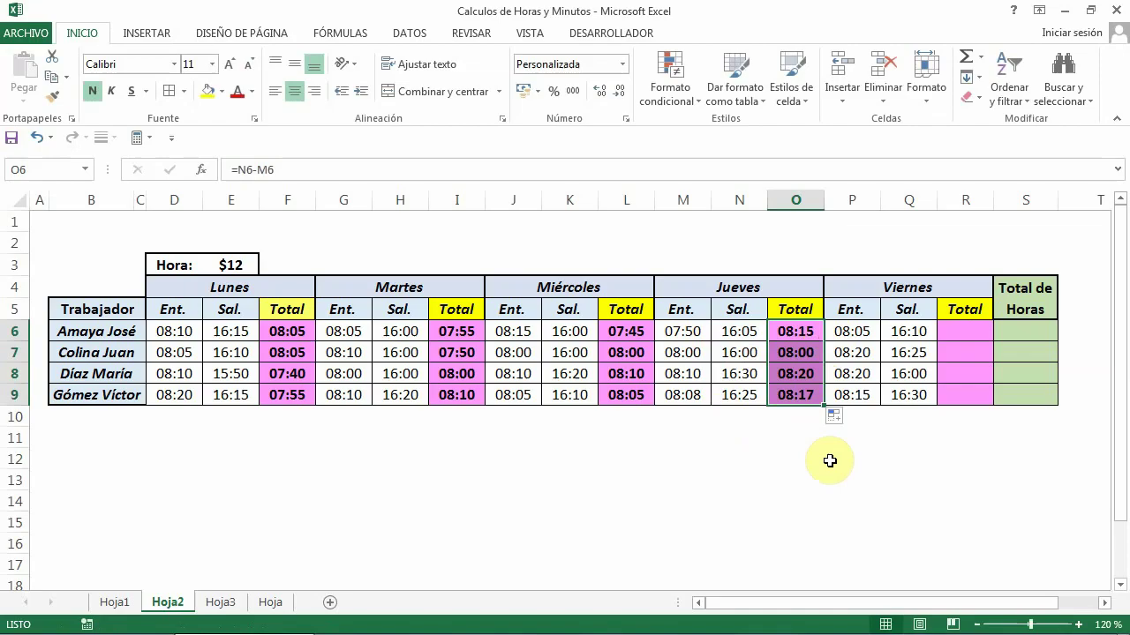
Enter Friday's total as =Q6-P6 and fill down, giving 08:05, 08:05, 07:40, 08:15.
left_click(956, 328)
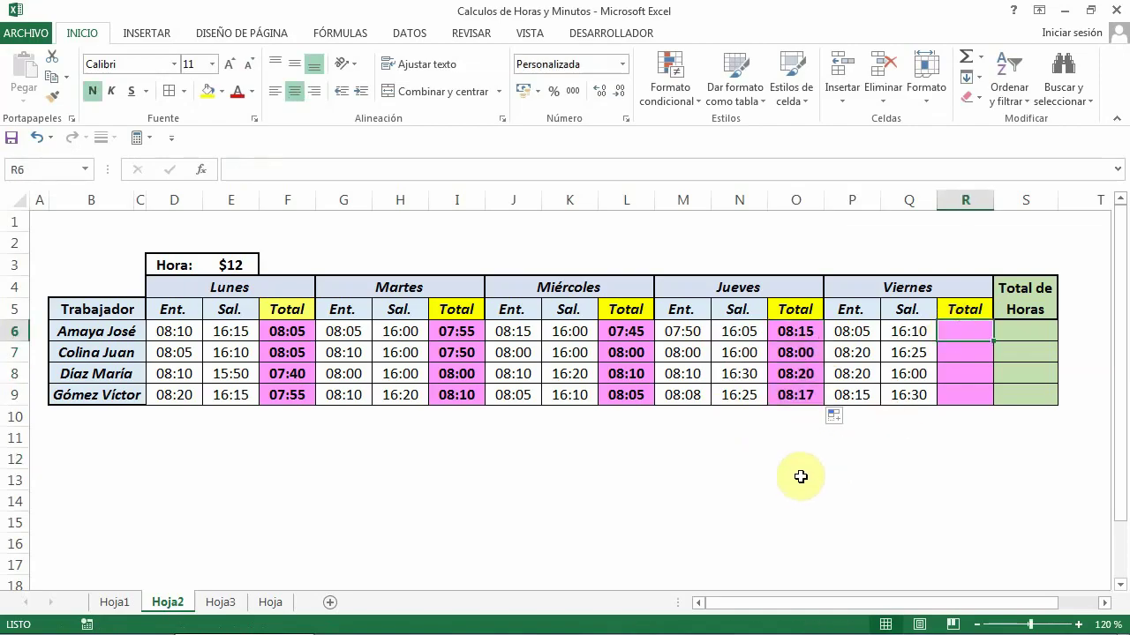
left_click(236, 173)
type("=")
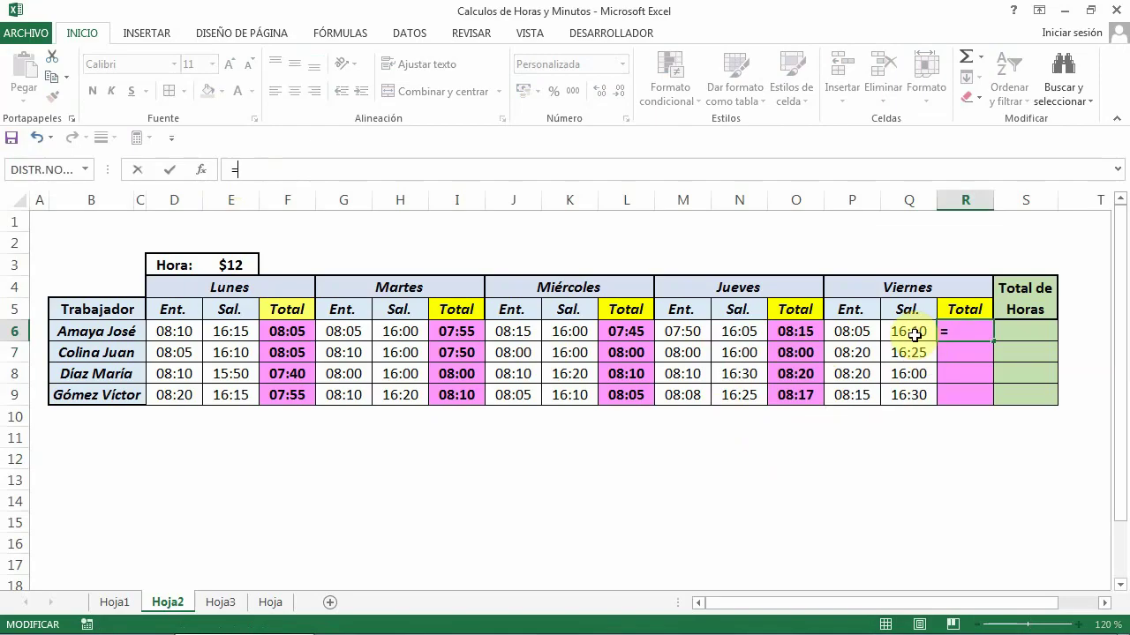
left_click(911, 331)
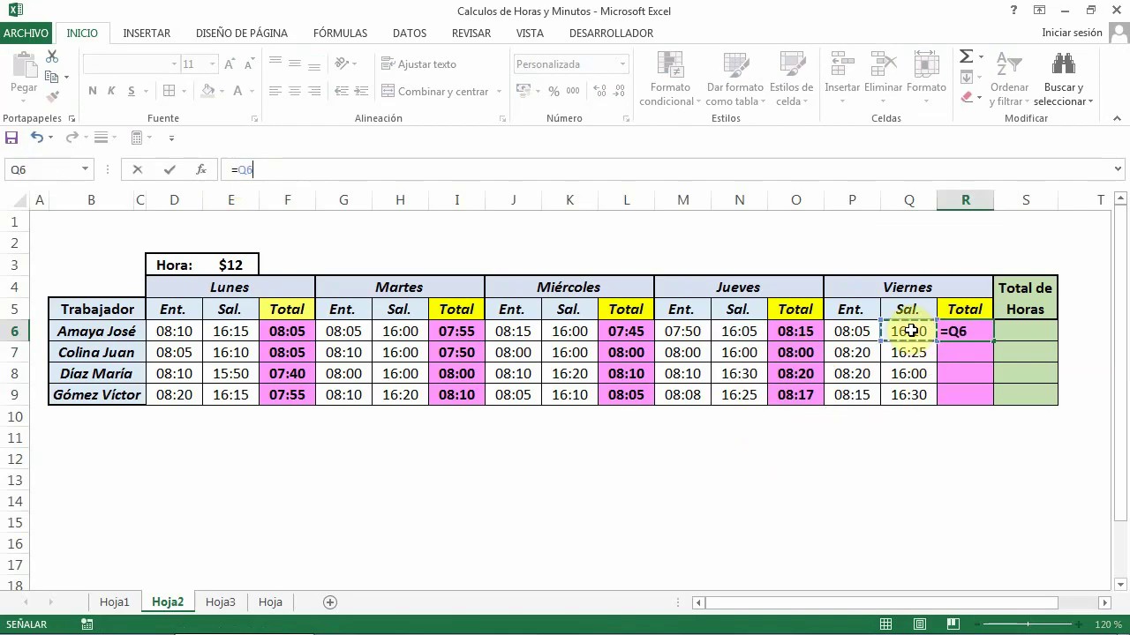
type("-")
left_click(853, 332)
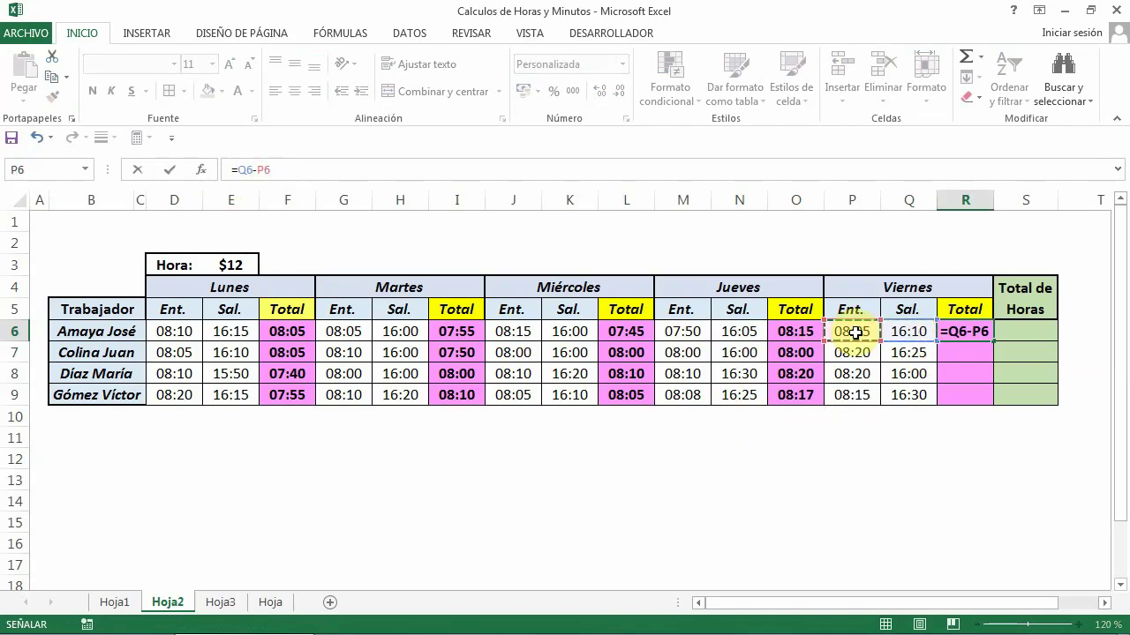
key("Return")
left_click(965, 331)
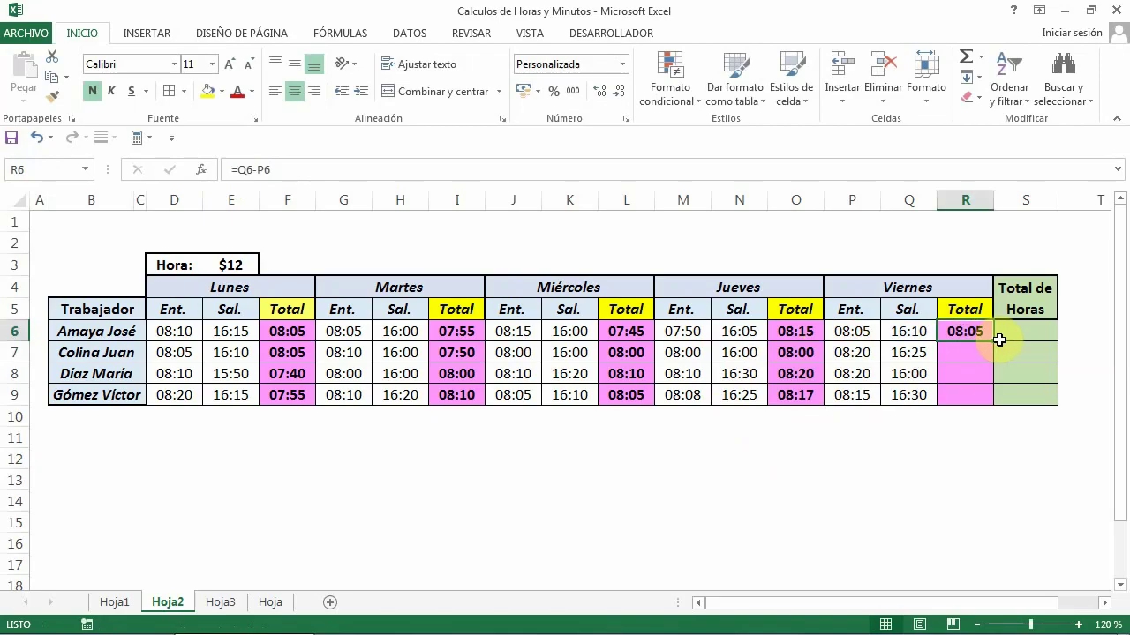
left_click_drag(994, 340, 994, 397)
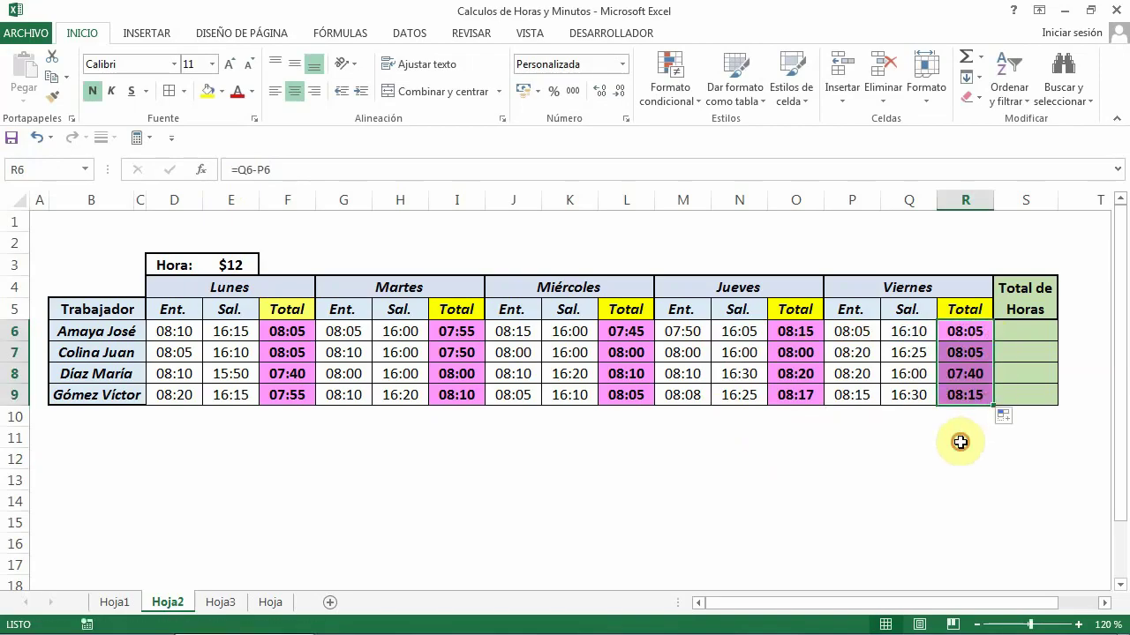
left_click(965, 438)
left_click_drag(729, 605, 661, 604)
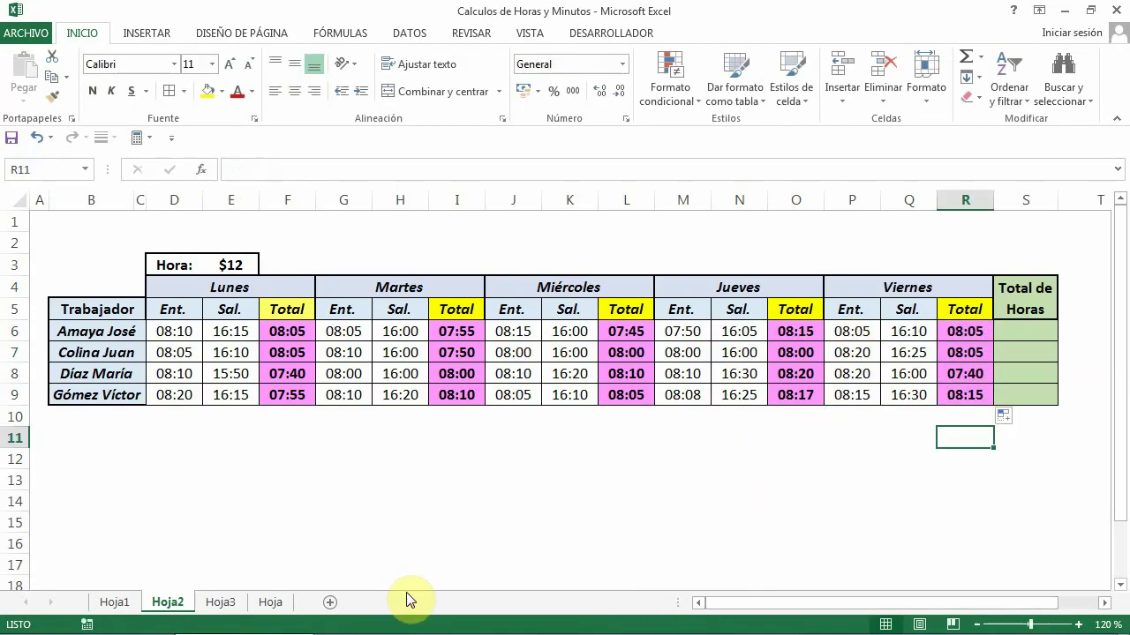
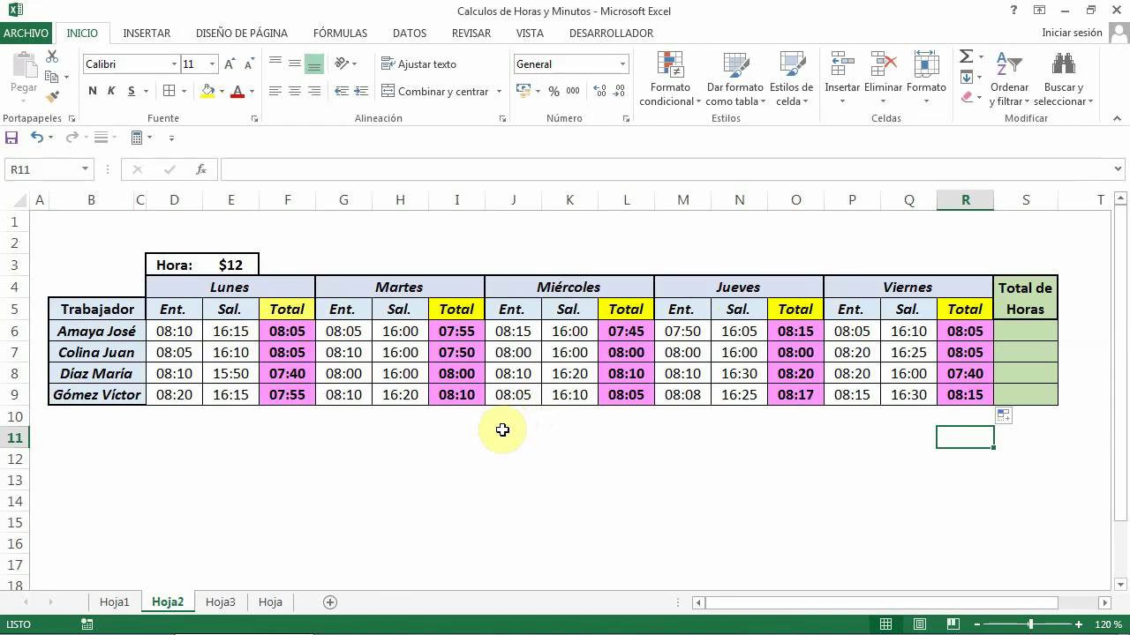
AutoSum F6:F9 into F10, giving =SUMA(F6:F9).
left_click(283, 418)
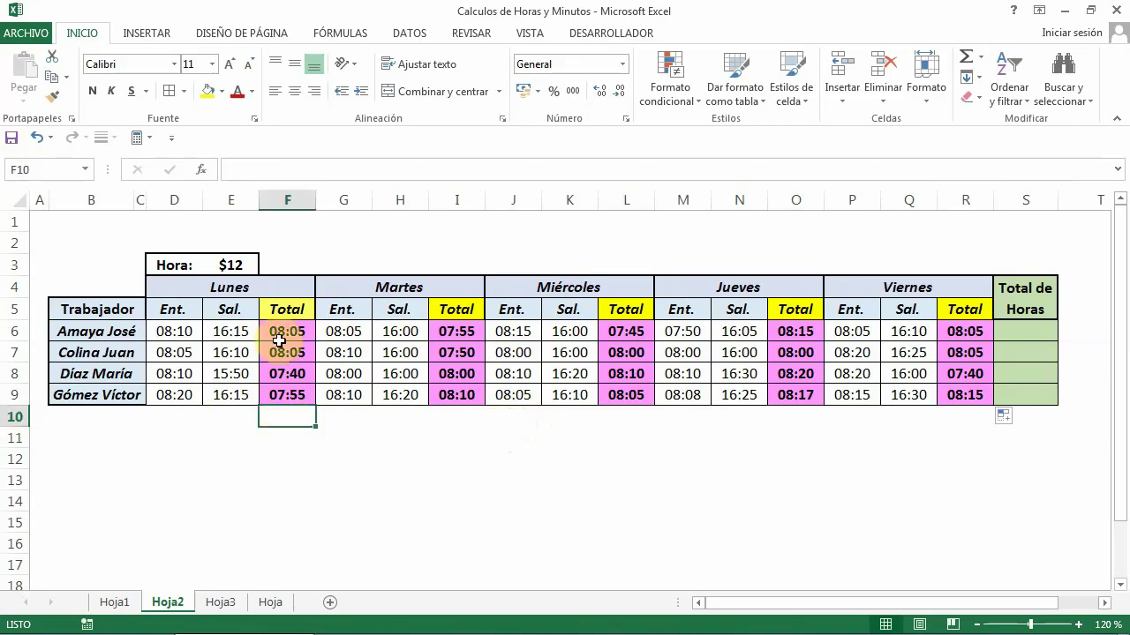
left_click_drag(281, 334, 278, 419)
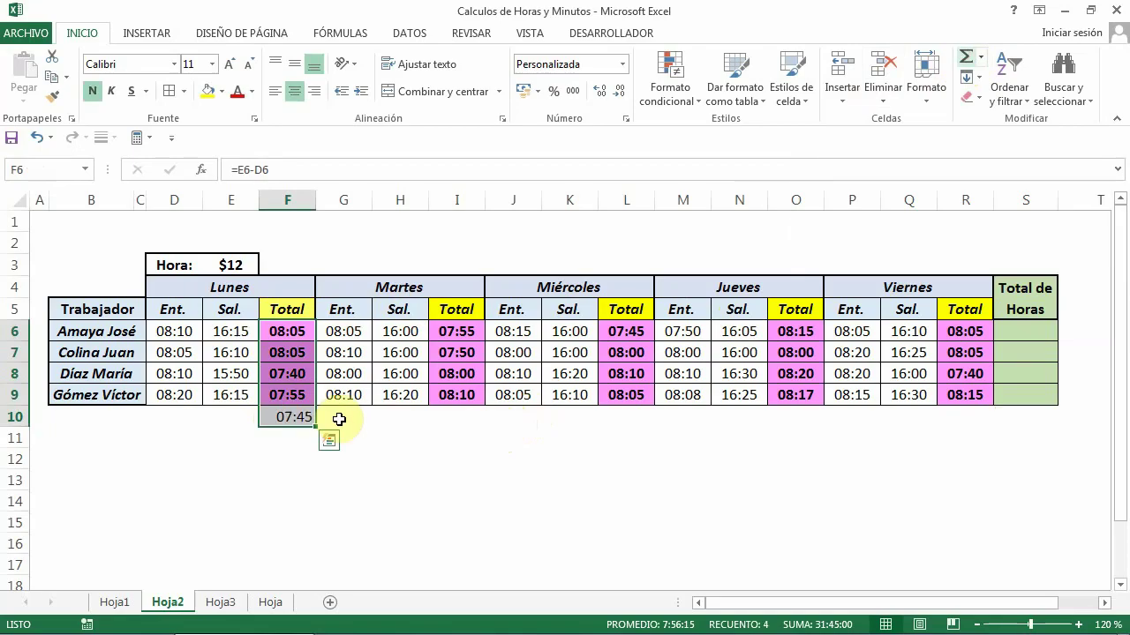
left_click(296, 435)
Inspect the F10 sum formula and the underlying time value in D6.
left_click(294, 417)
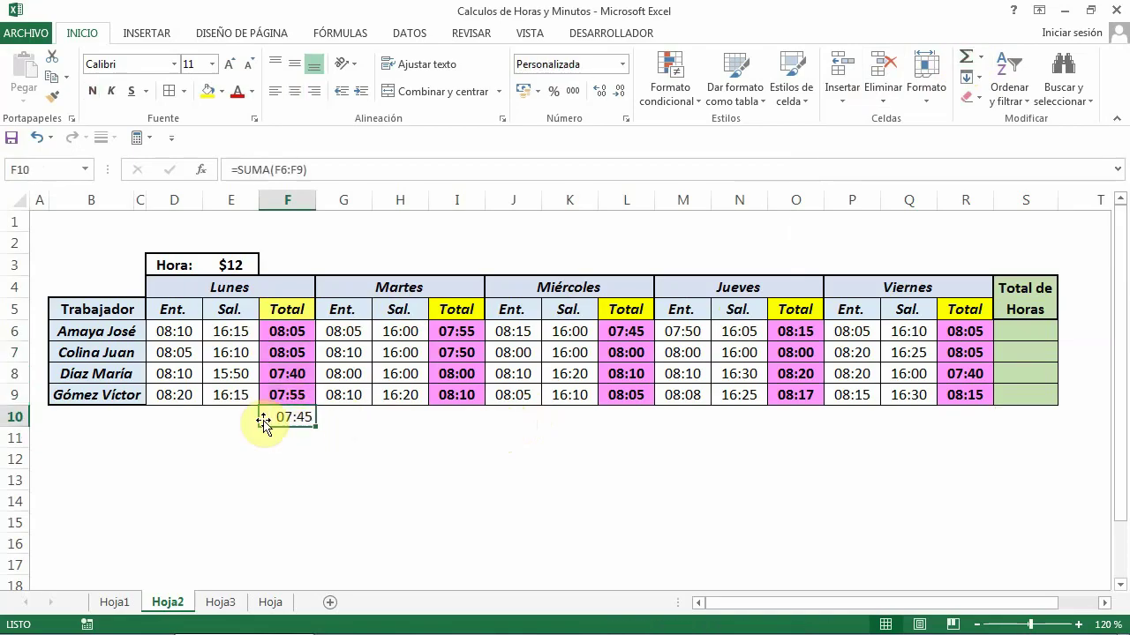
left_click_drag(181, 419, 291, 417)
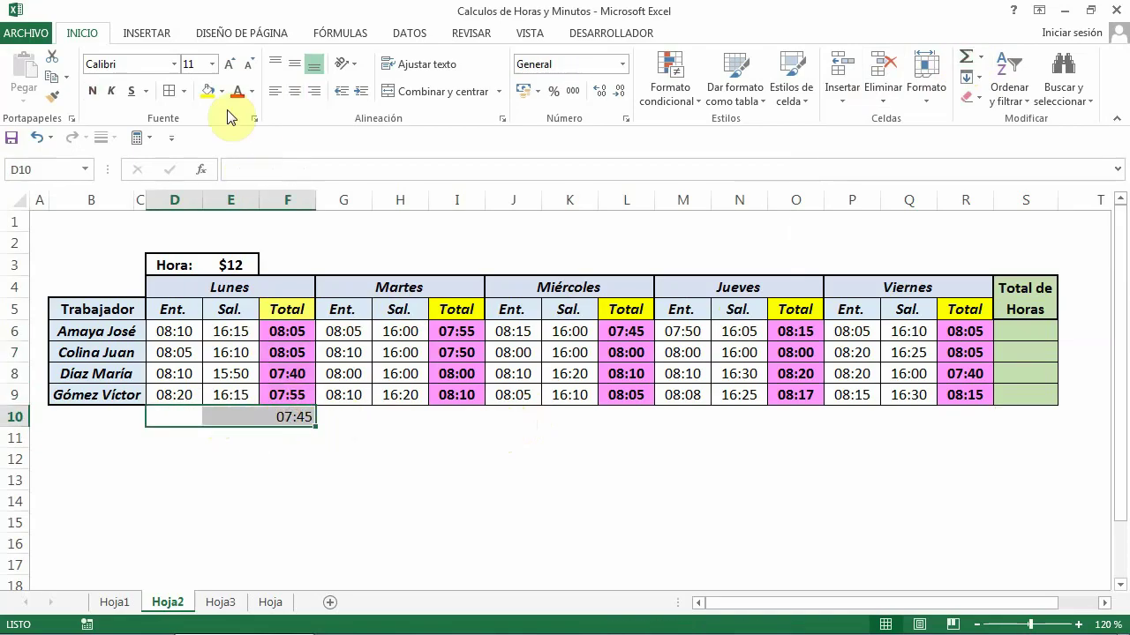
left_click(349, 454)
left_click(299, 418)
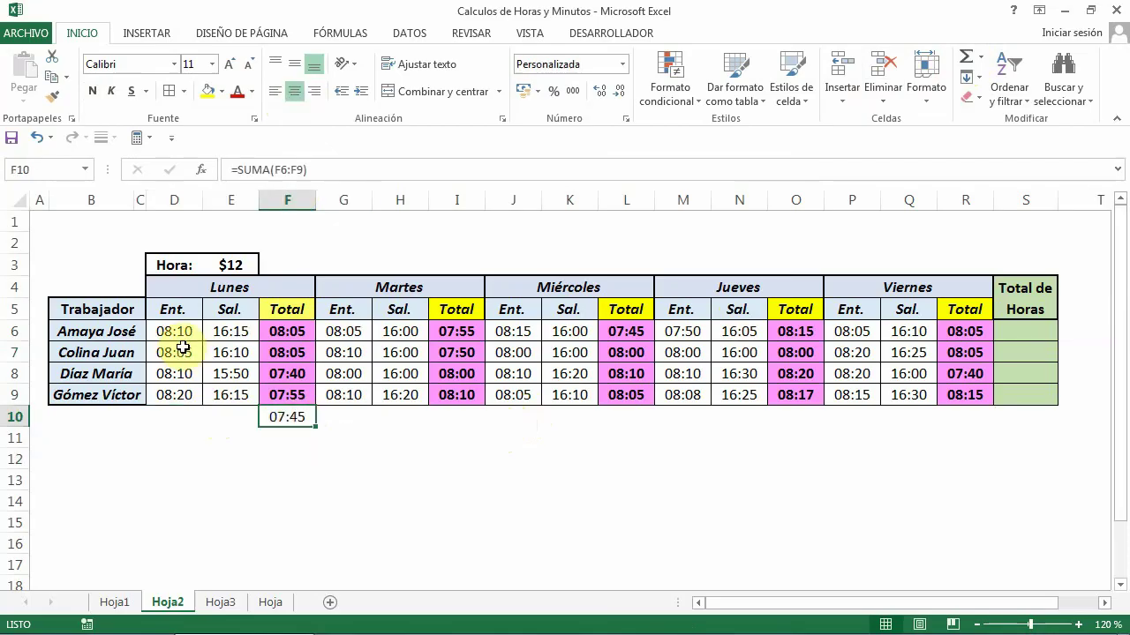
left_click(193, 338)
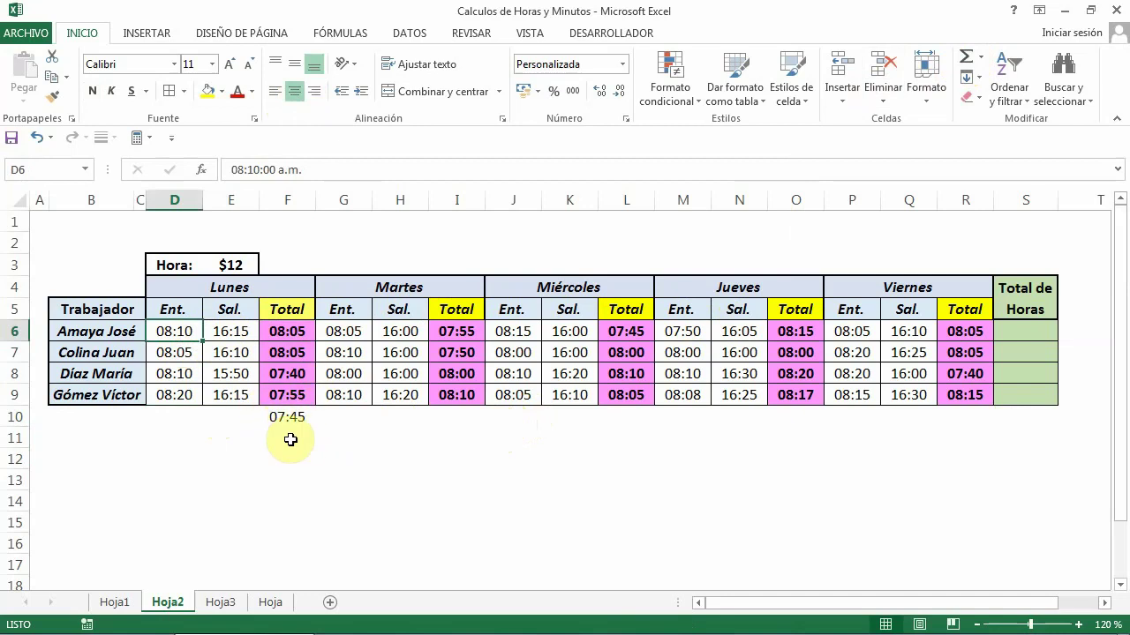
left_click(281, 416)
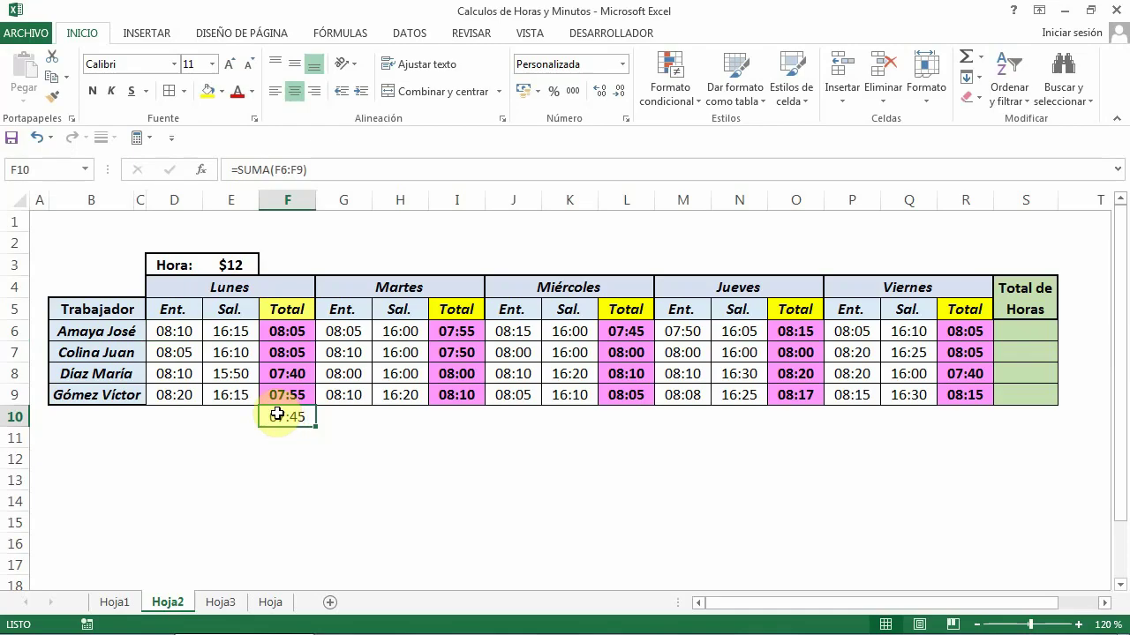
Give F10 the custom [h]:mm format so Monday's sum reads 31:45.
left_click(623, 65)
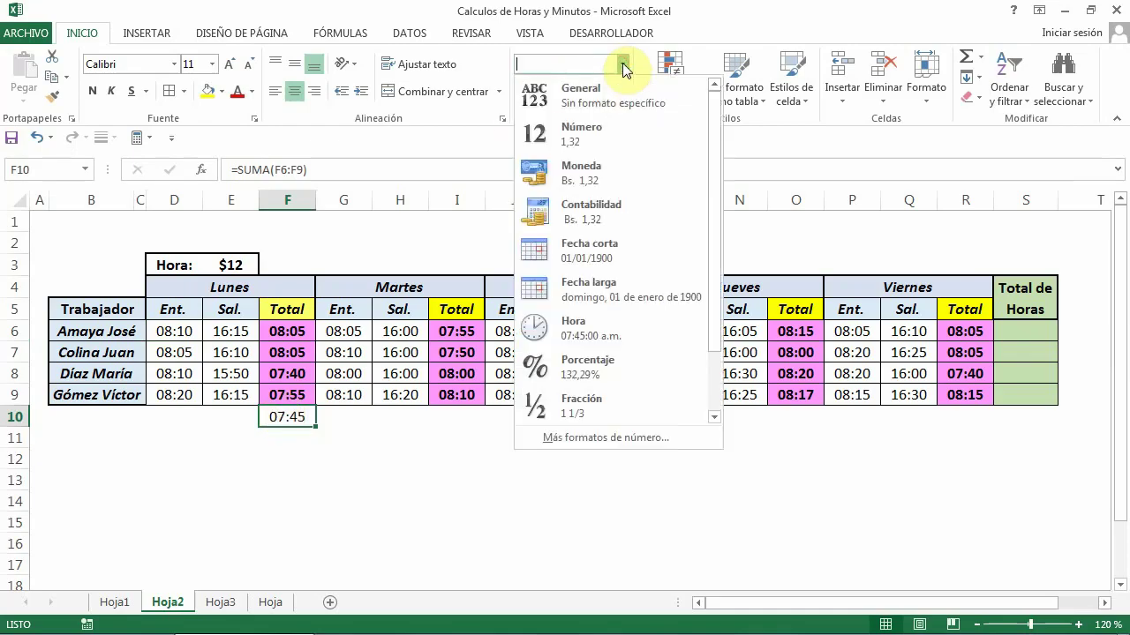
left_click(587, 439)
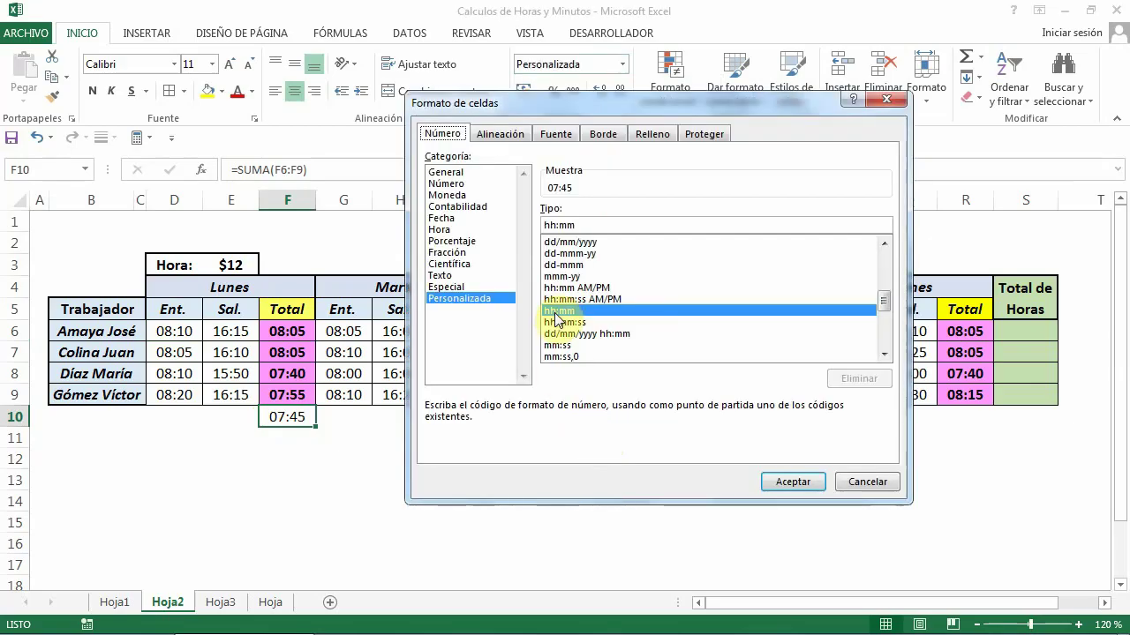
left_click(884, 355)
left_click(884, 355)
left_click(884, 354)
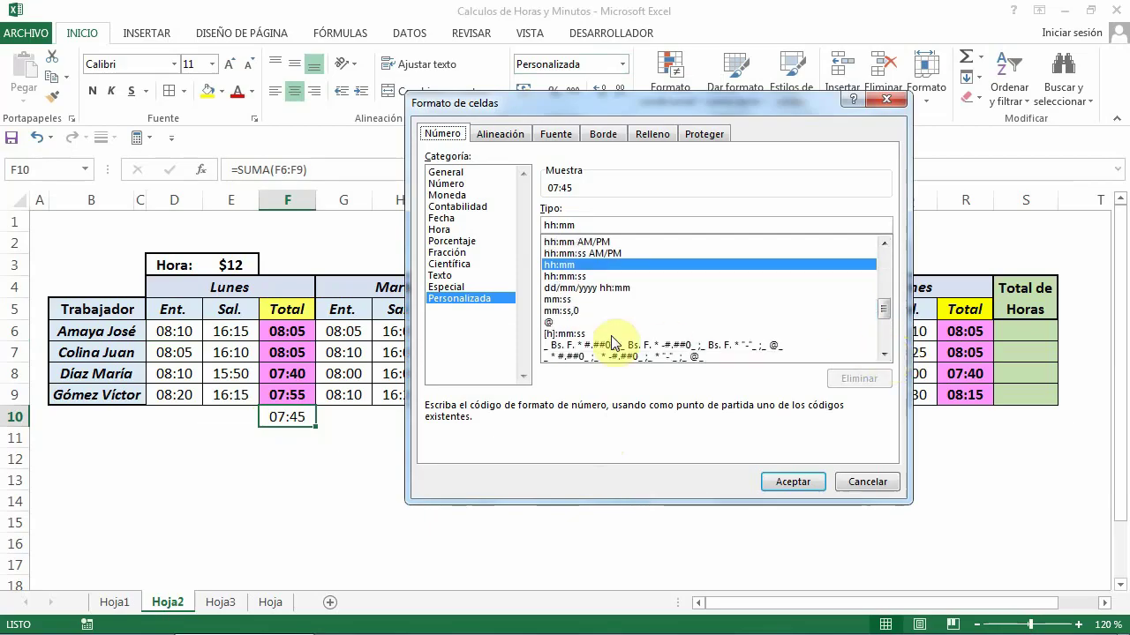
left_click(558, 335)
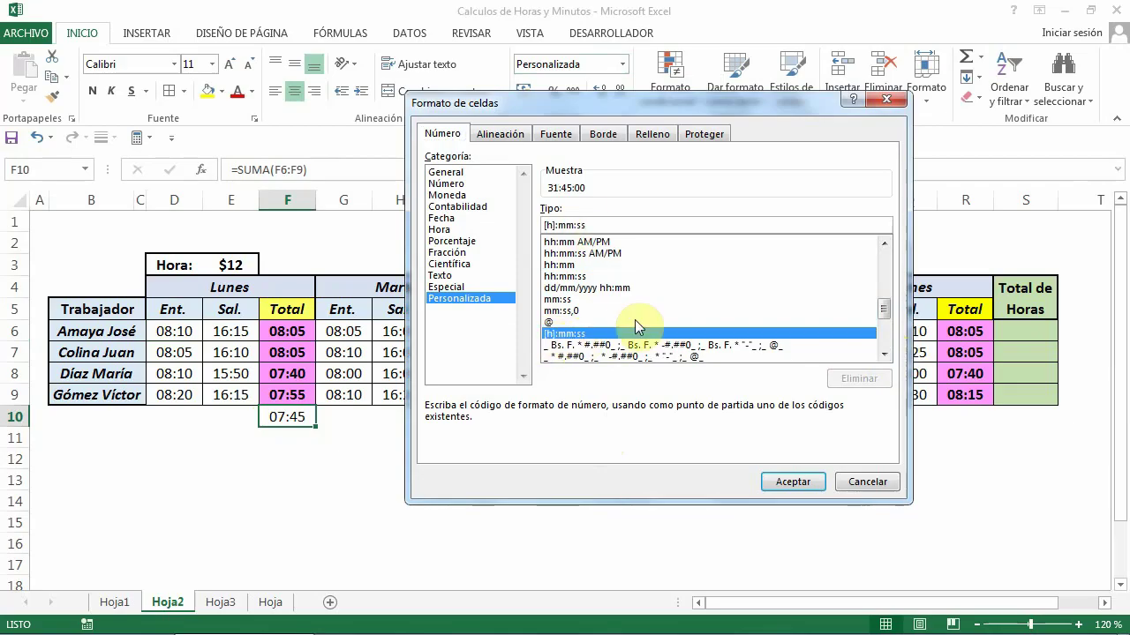
key("BackSpace")
key("BackSpace")
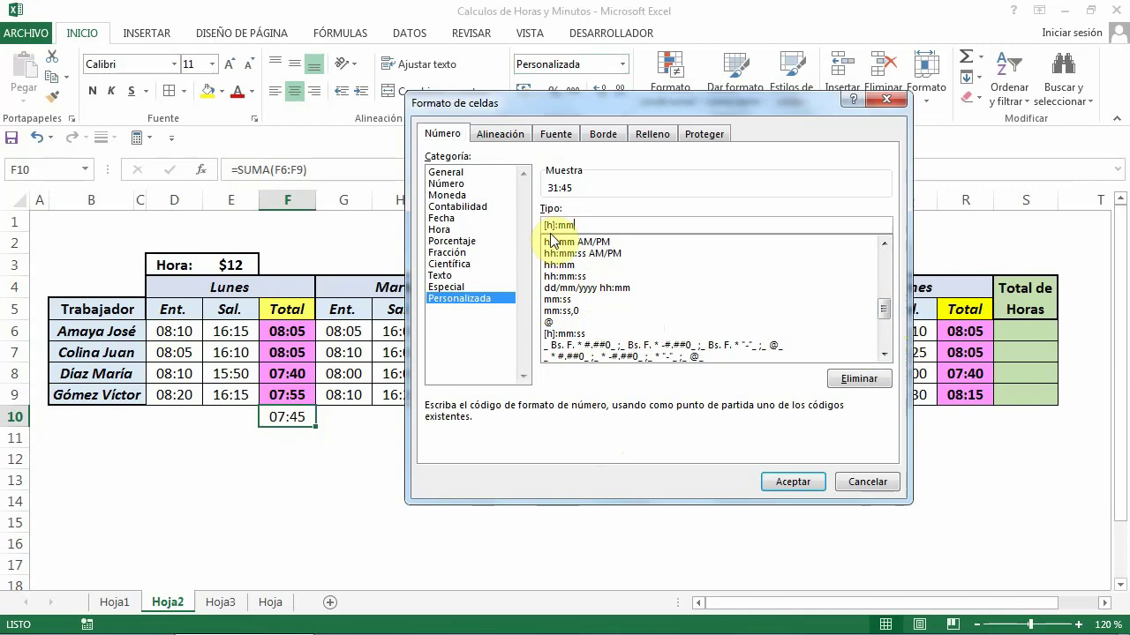
left_click(791, 482)
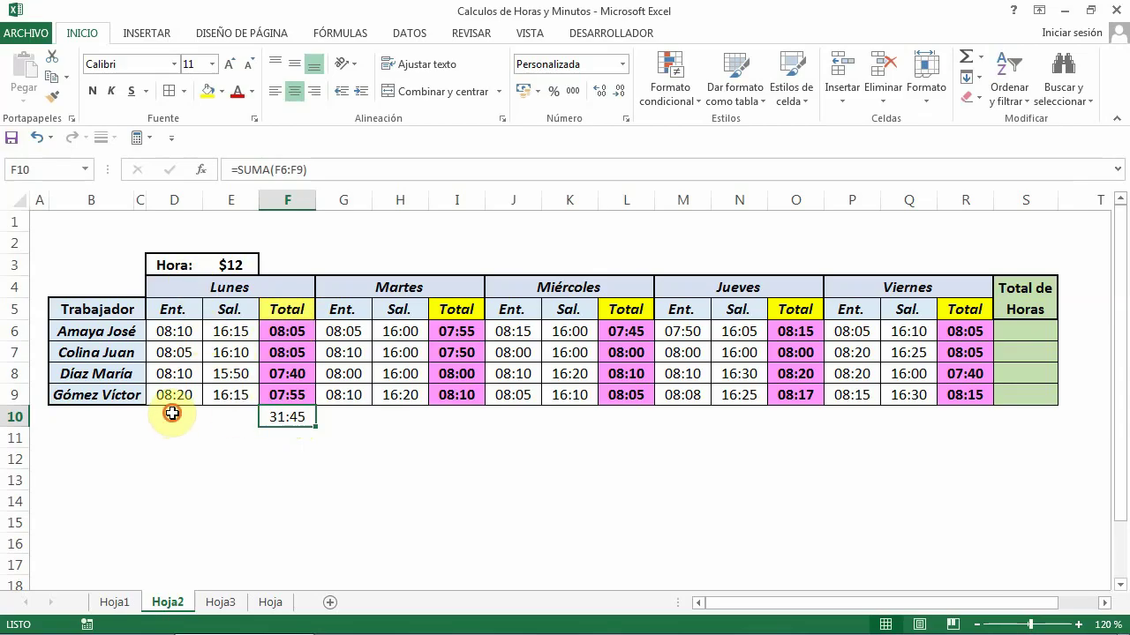
left_click_drag(172, 413, 234, 416)
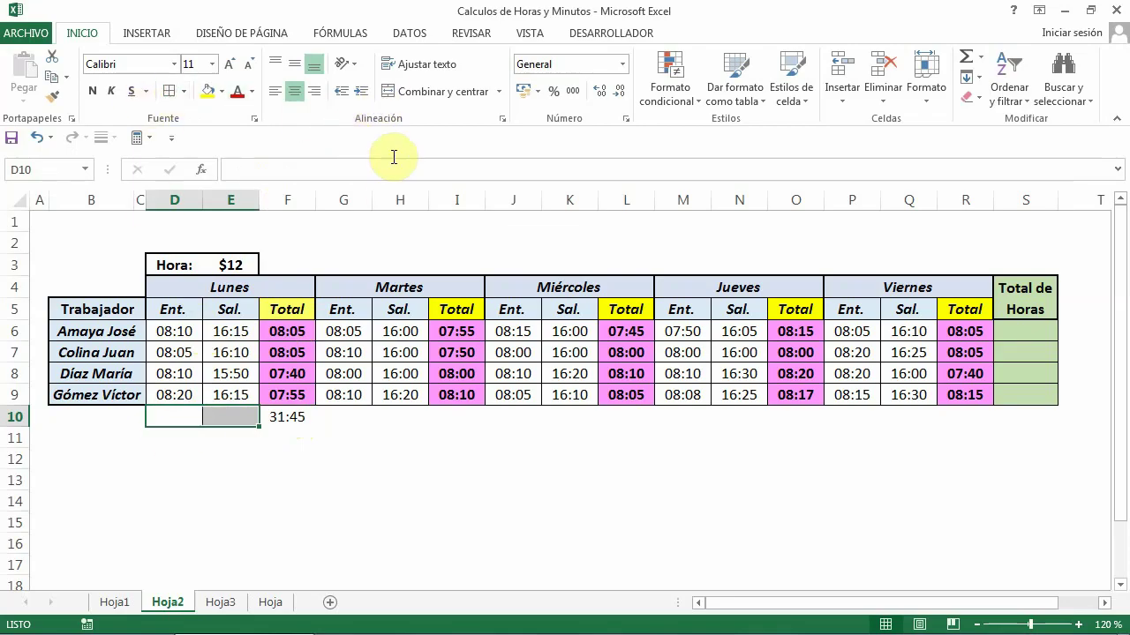
Merge D10:E10 and label it 'Total del Día'.
left_click(393, 91)
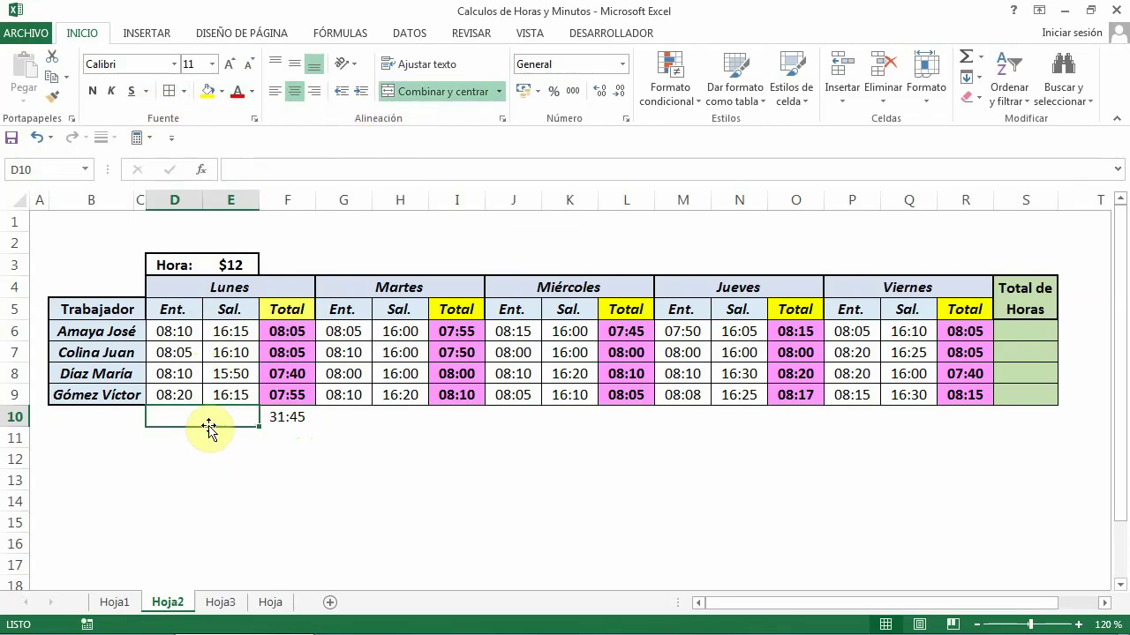
left_click(205, 422)
type("Total del Día")
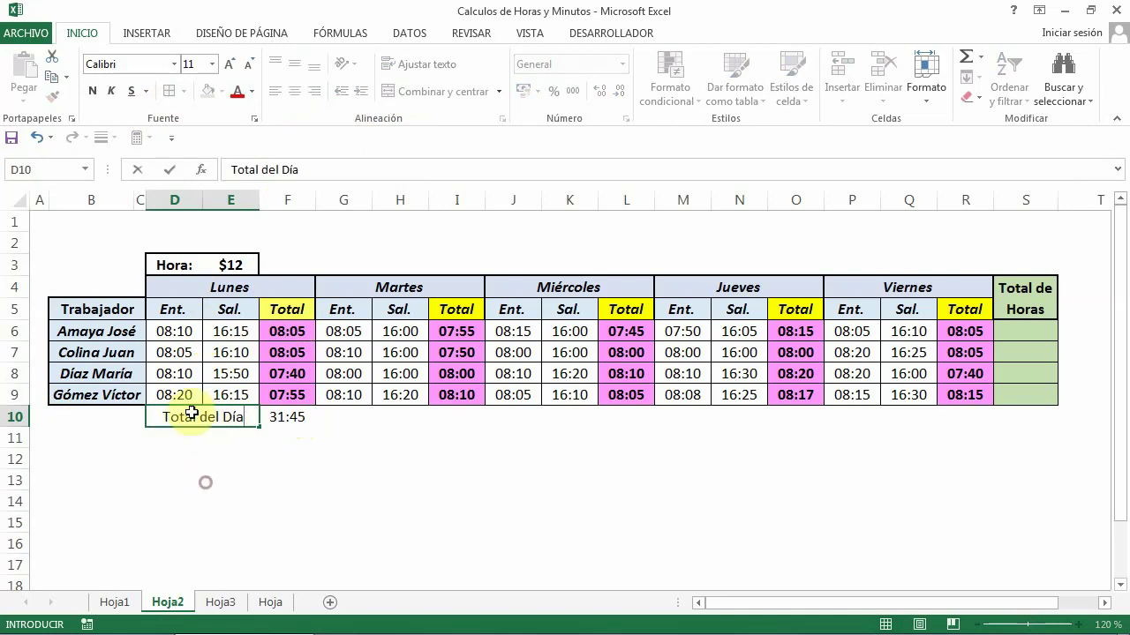
key("Return")
Make the label and Monday sum bold italic, and fill F10 yellow.
left_click(187, 418)
left_click_drag(284, 419, 284, 419)
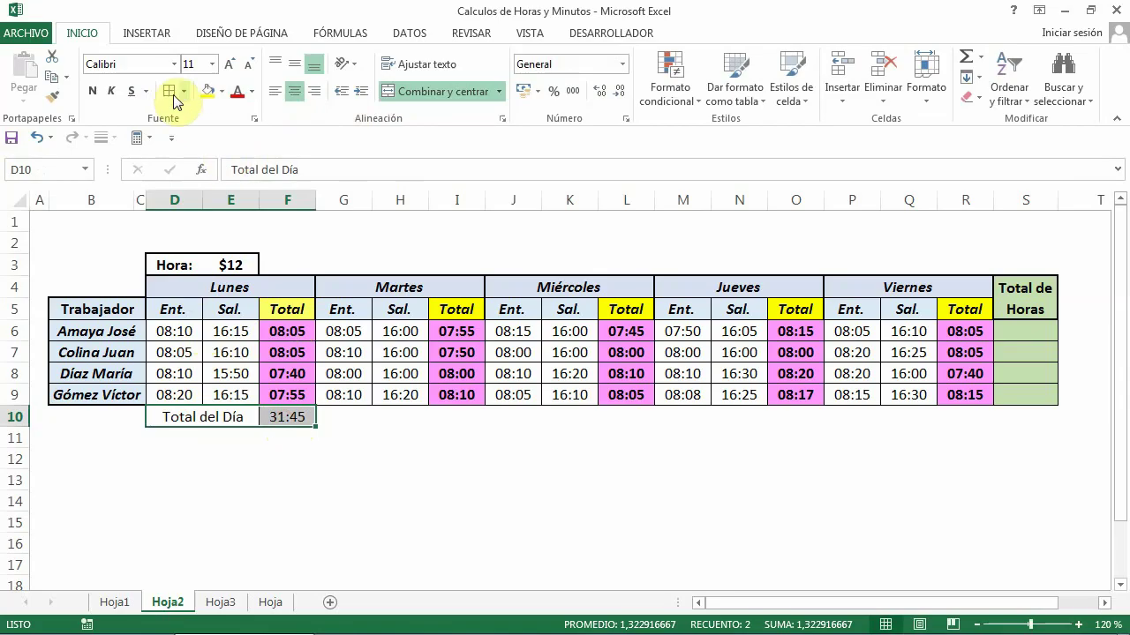
left_click(92, 90)
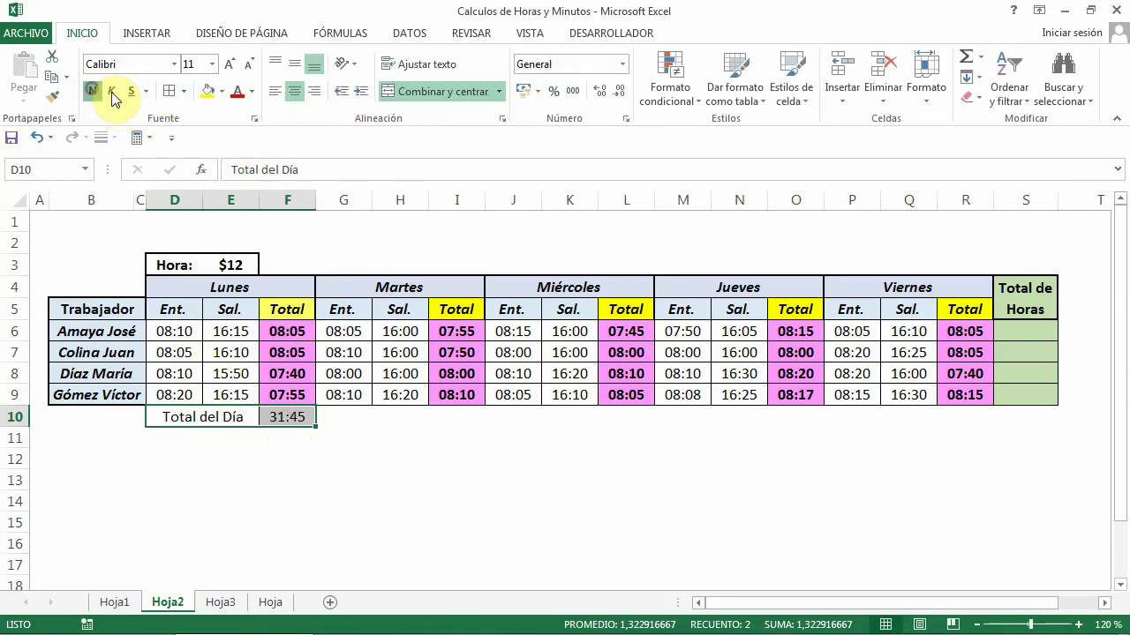
left_click(111, 91)
left_click(302, 458)
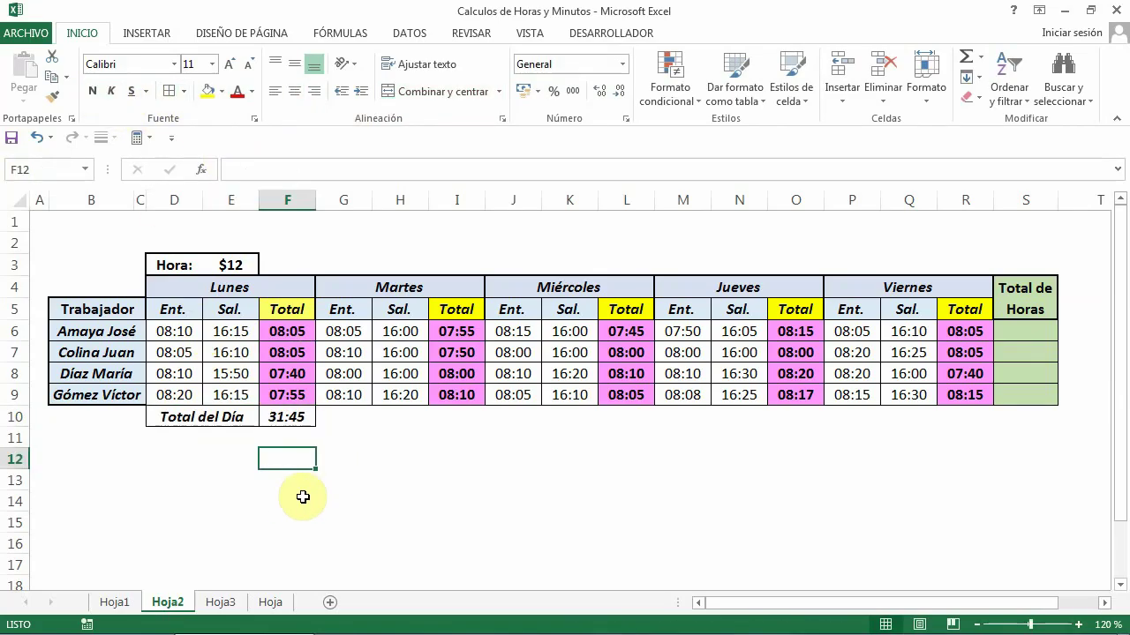
left_click(279, 417)
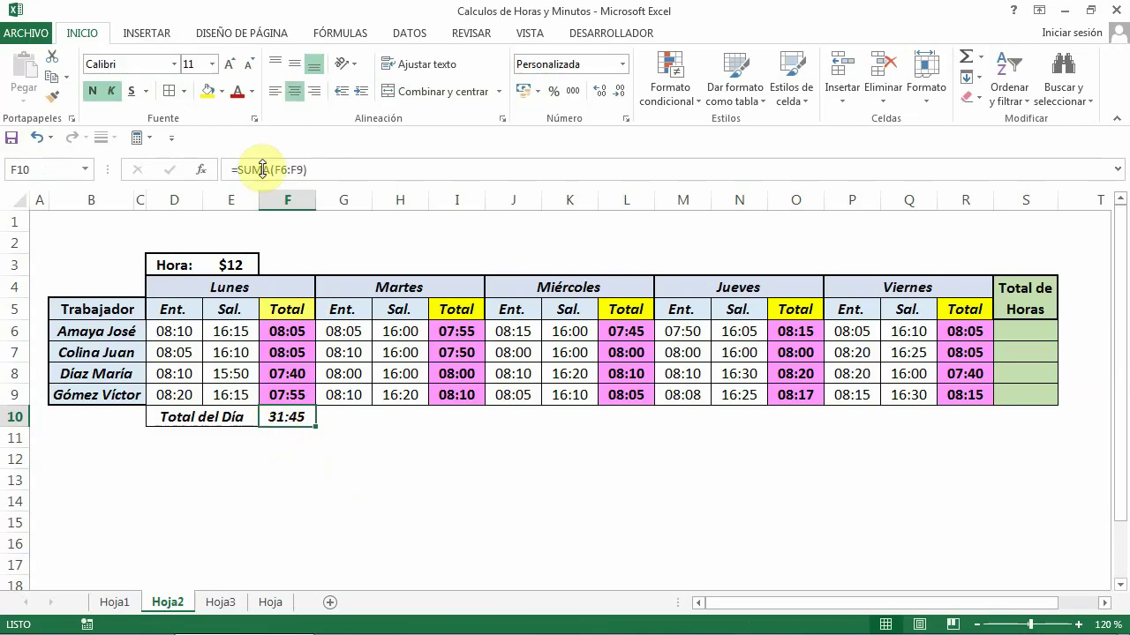
left_click(210, 93)
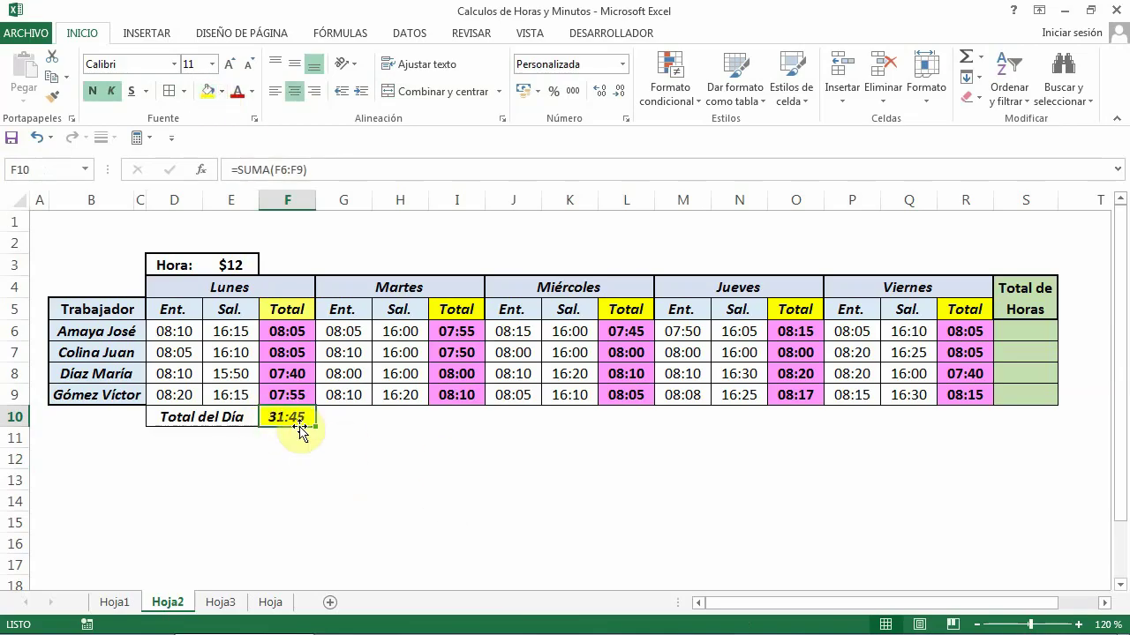
Copy the totals row under Martes, Miércoles, Jueves and Viernes (31:55, 32:00, 32:52, 32:05).
left_click_drag(179, 419, 311, 423)
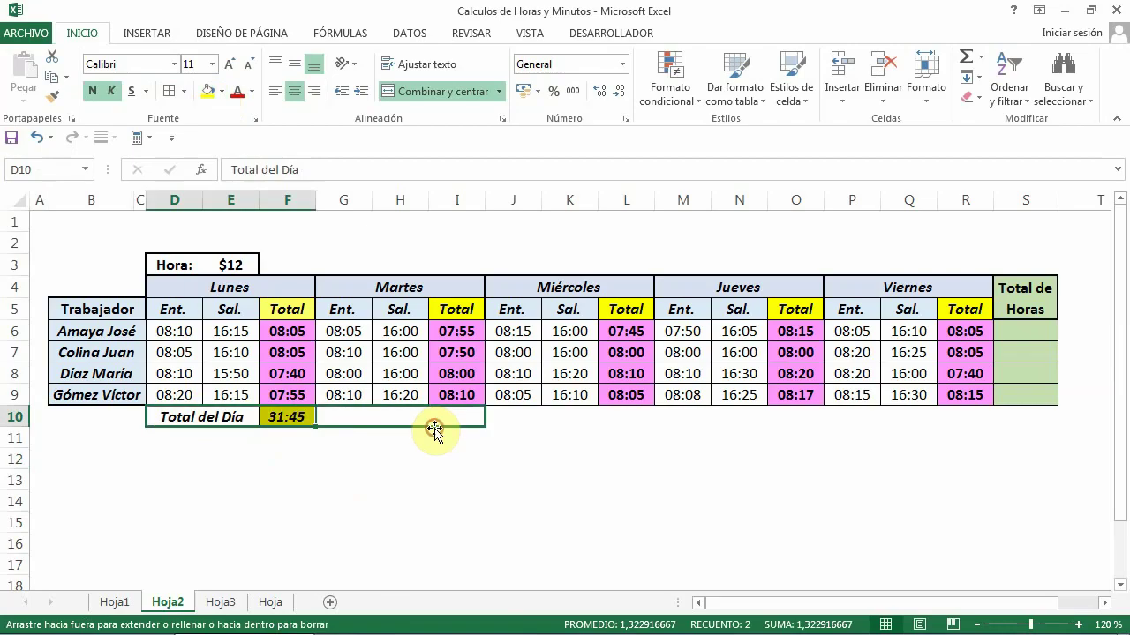
left_click_drag(314, 428, 439, 428)
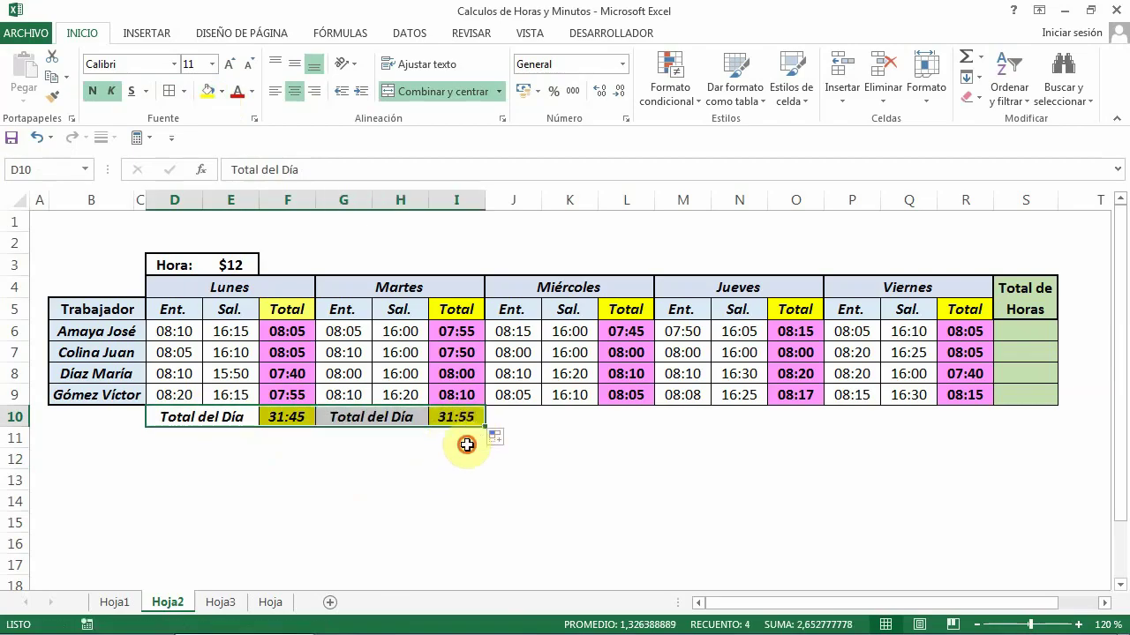
left_click(461, 439)
left_click_drag(352, 413, 484, 430)
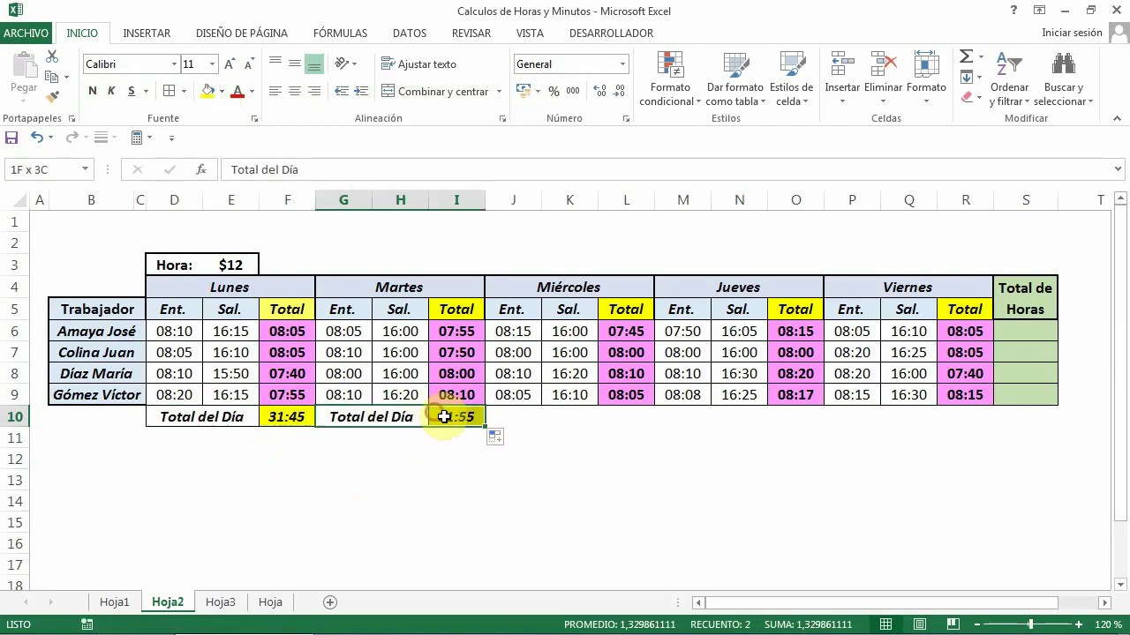
left_click_drag(486, 428, 617, 427)
left_click(569, 439)
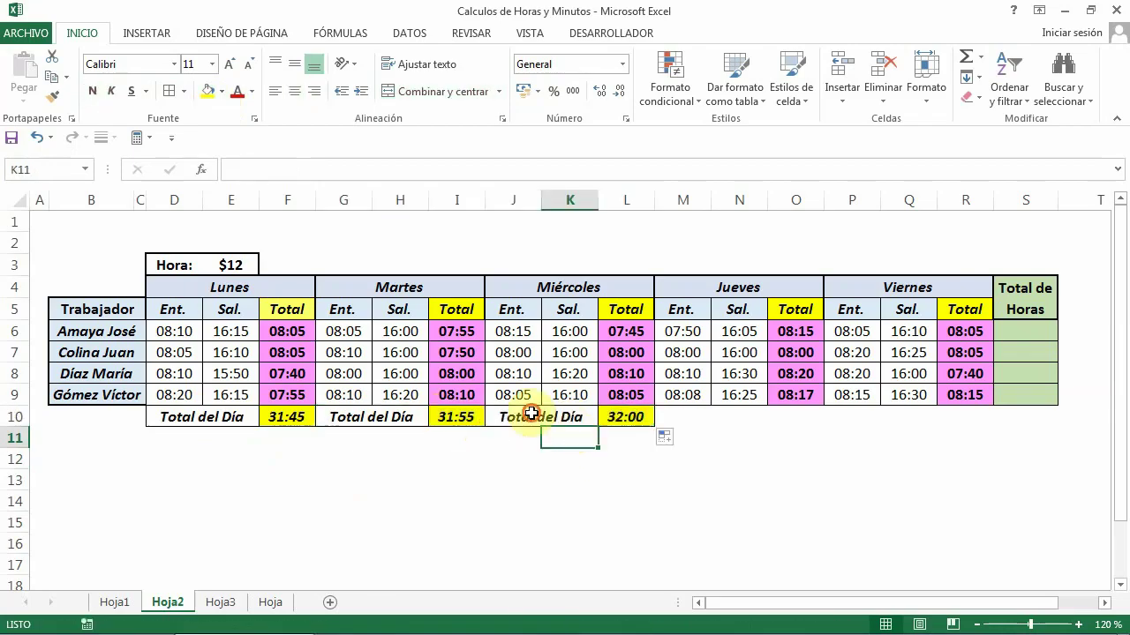
mouse_move(532, 413)
left_mouse_down()
mouse_move(768, 416)
mouse_move(823, 428)
left_mouse_up()
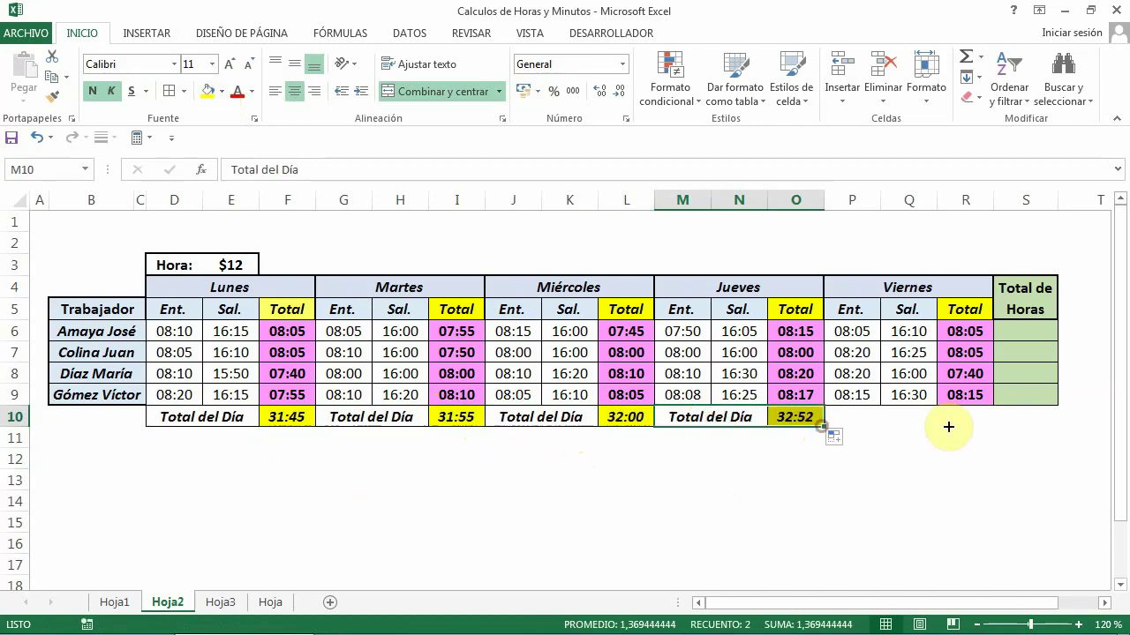
left_click_drag(822, 428, 966, 430)
left_click(908, 479)
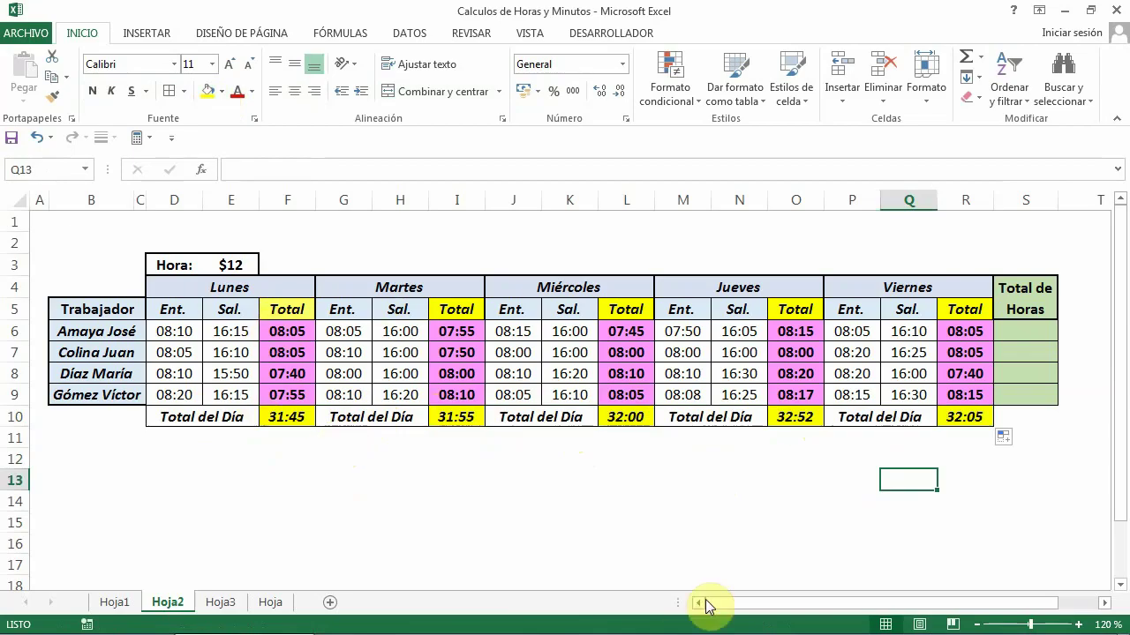
left_click_drag(724, 606, 750, 604)
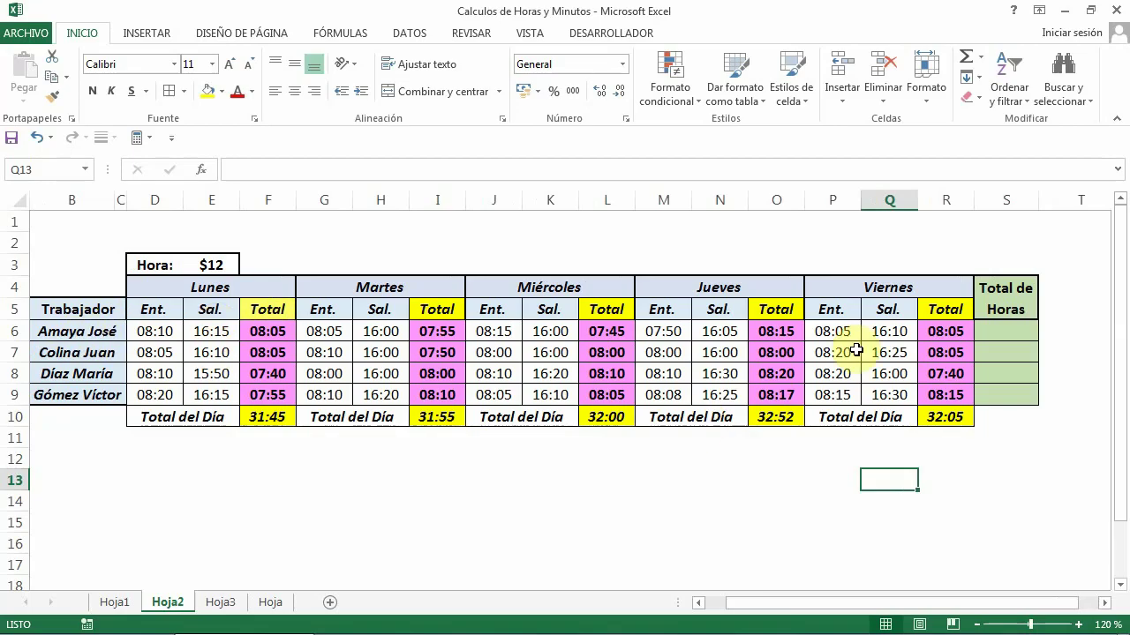
Enter =F6+I6+L6+O6+R6 in S6 to total the first worker's daily hours.
left_click(1002, 331)
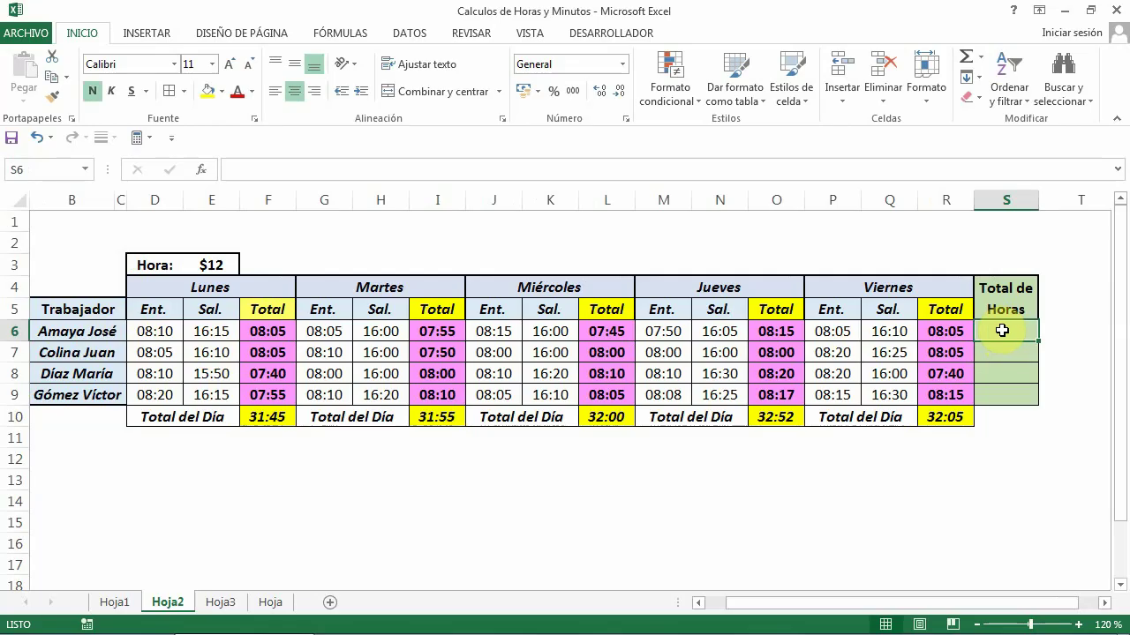
left_click(238, 170)
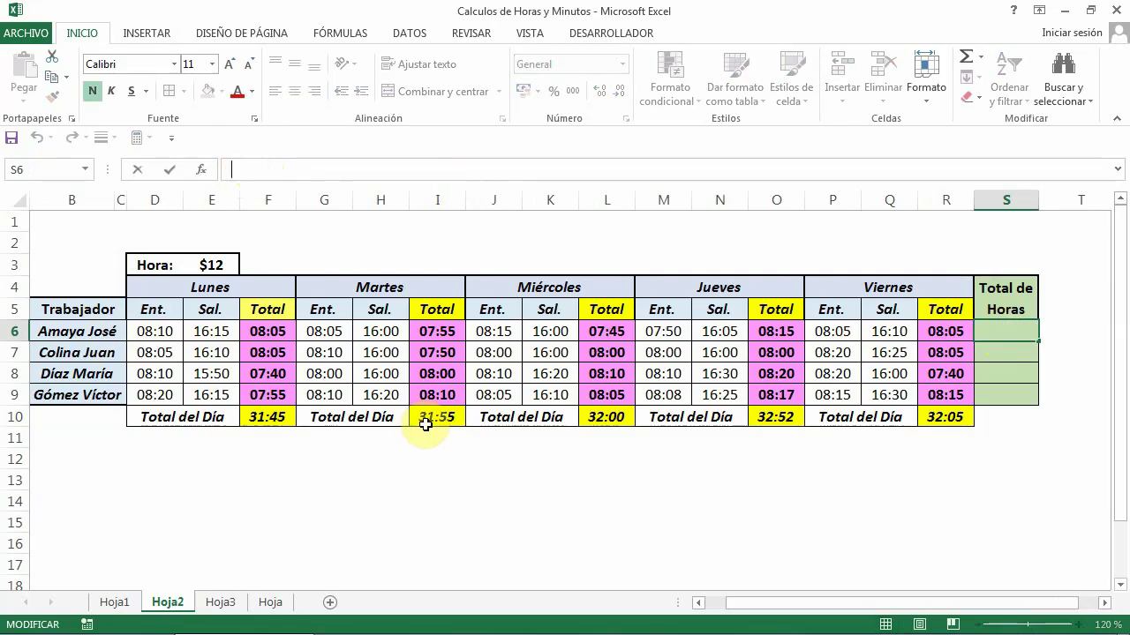
type("=")
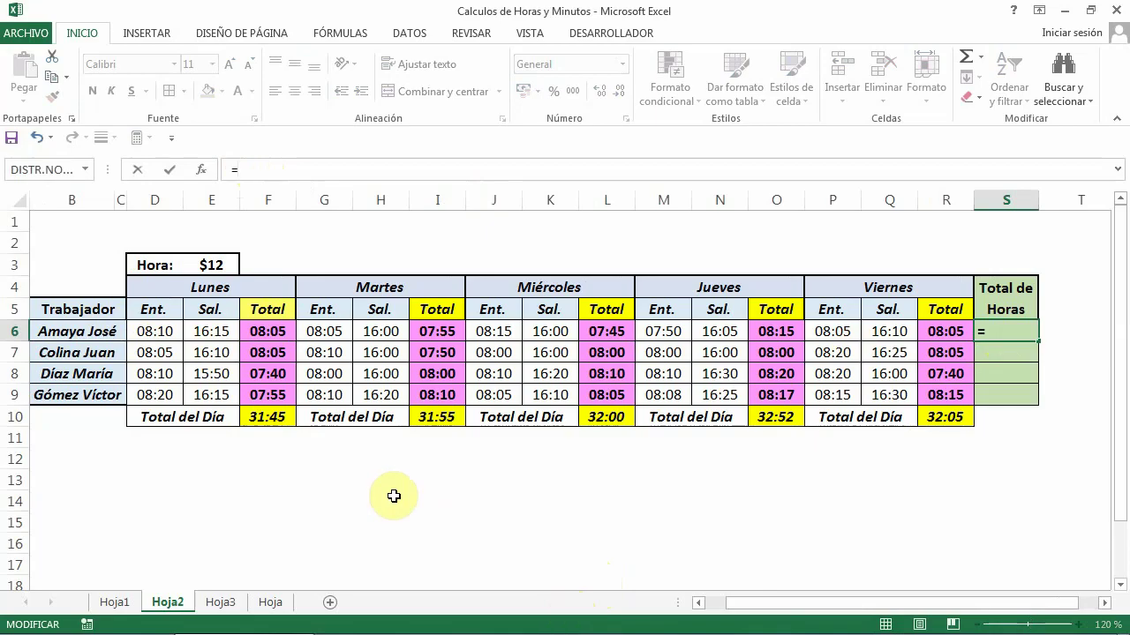
left_click(264, 333)
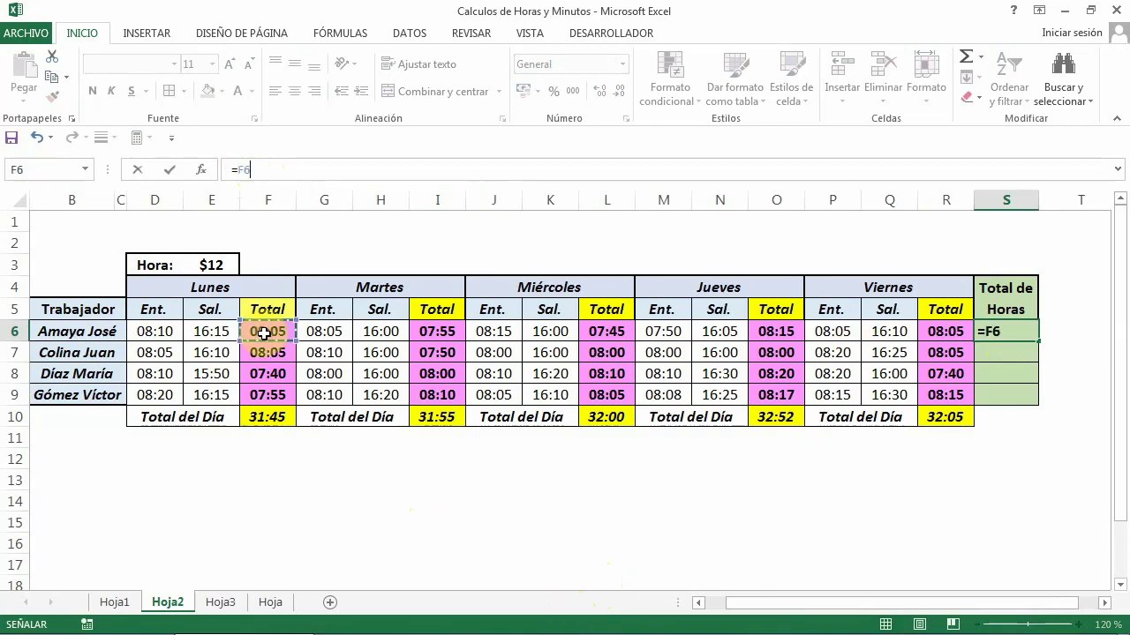
type("+I6")
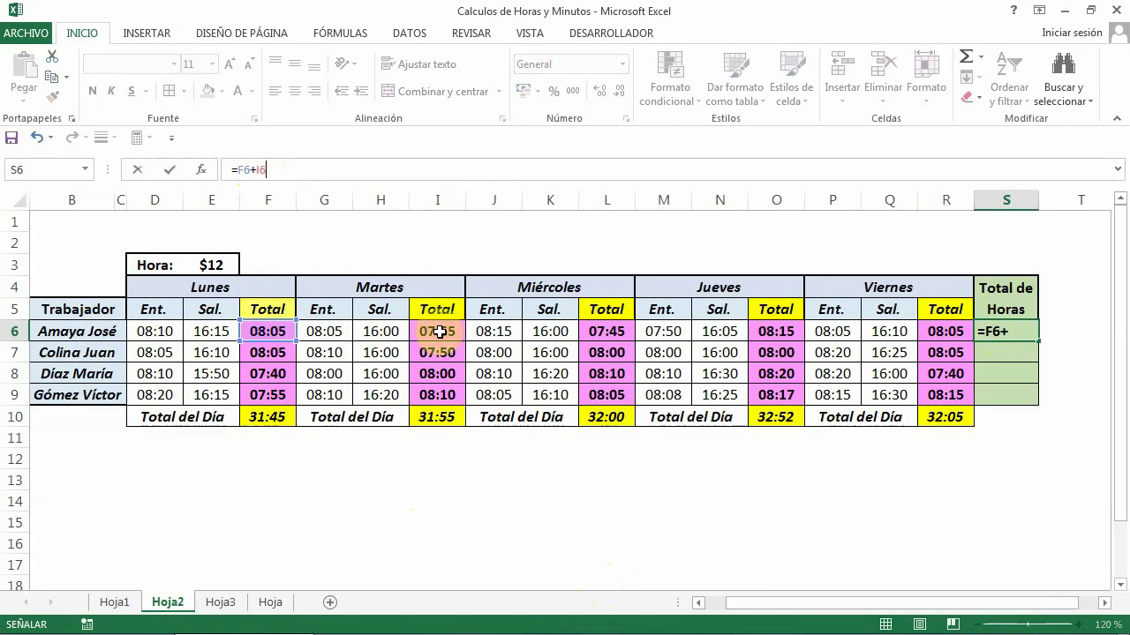
type("+")
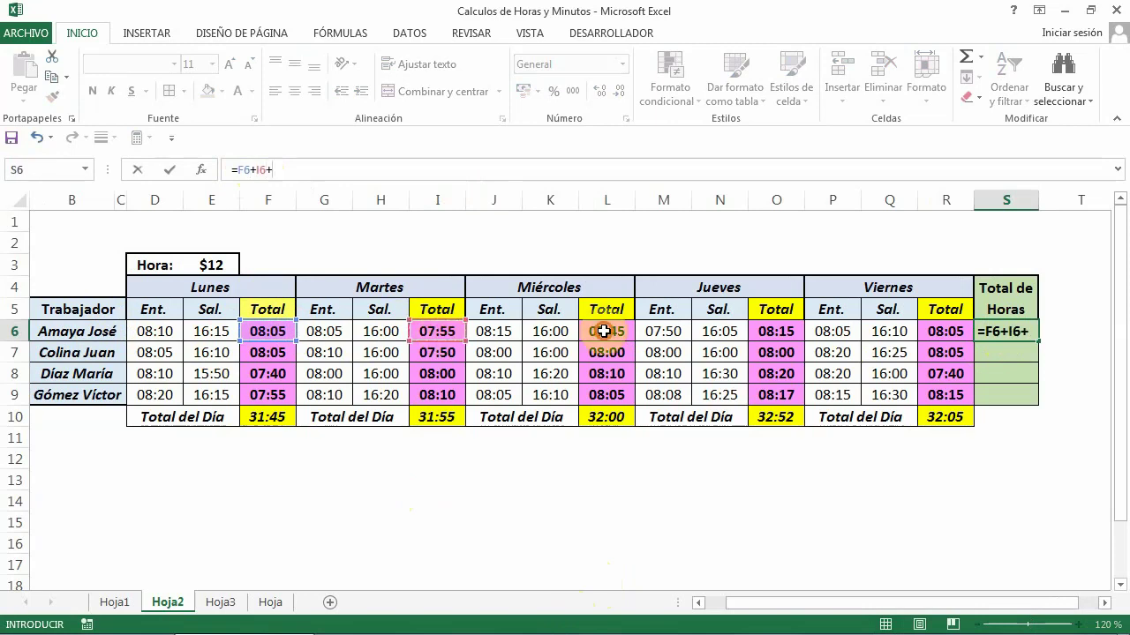
left_click(603, 331)
type("+")
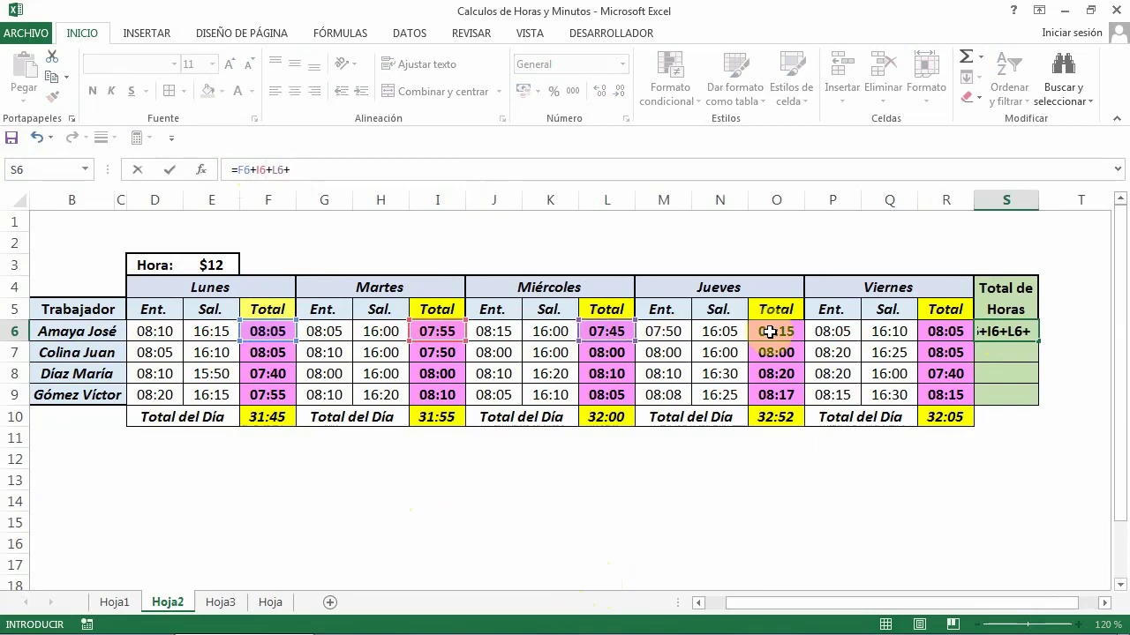
left_click(770, 331)
type("+")
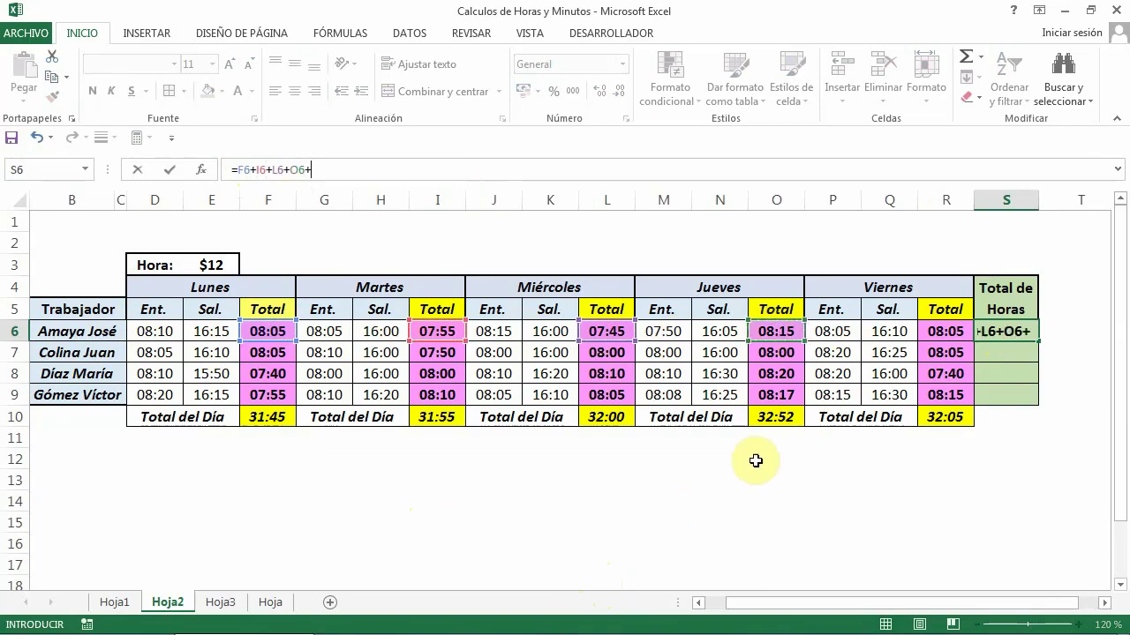
left_click(943, 332)
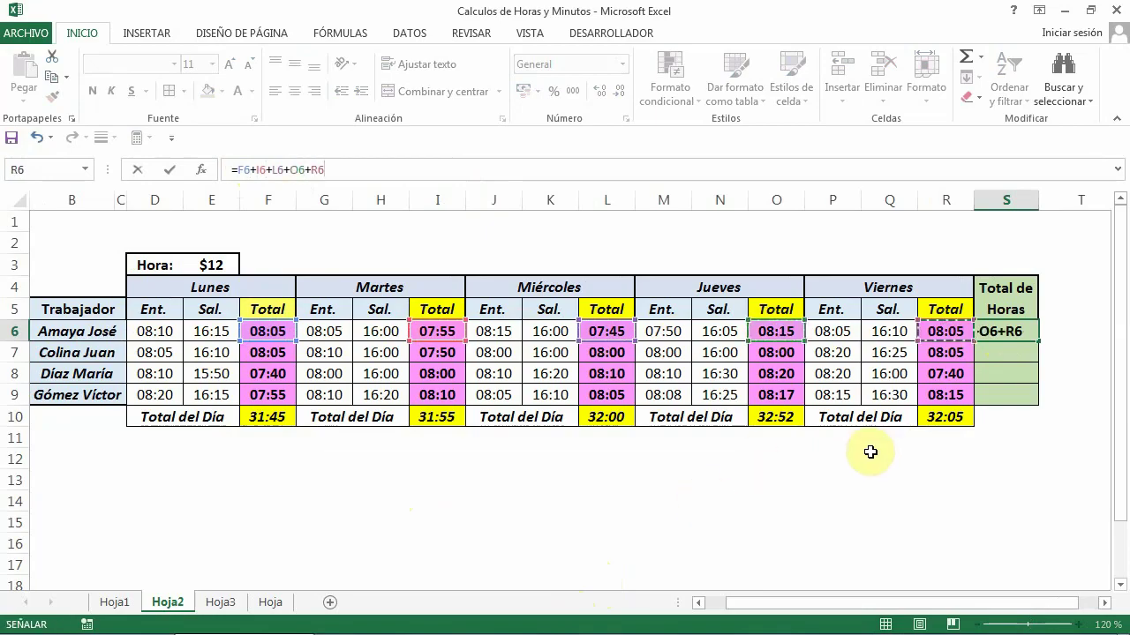
key("Return")
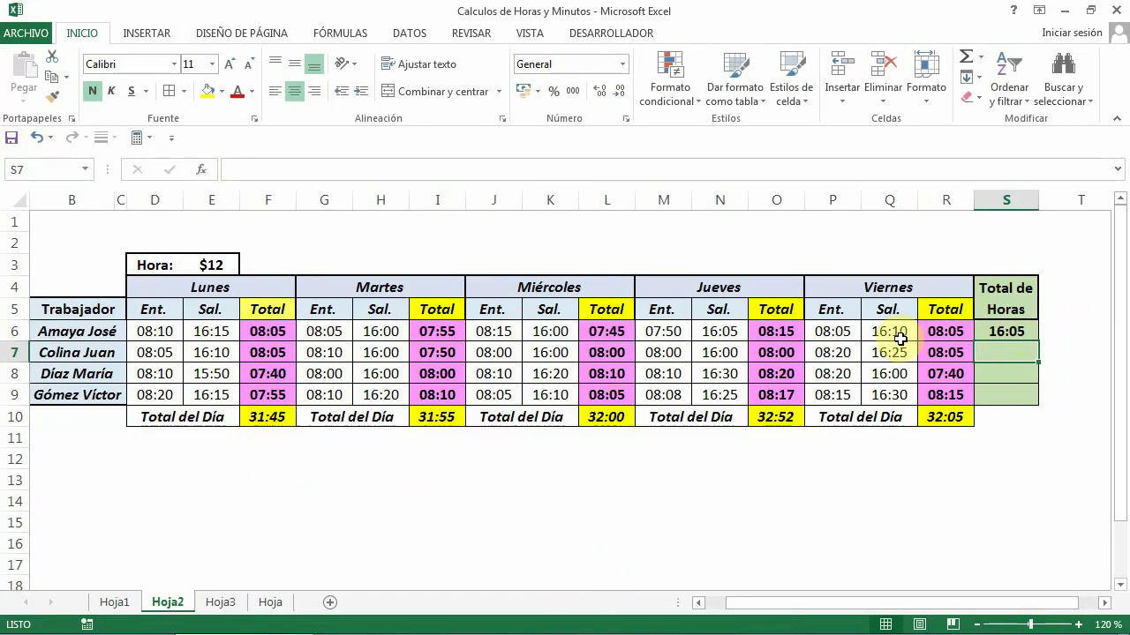
left_click(993, 334)
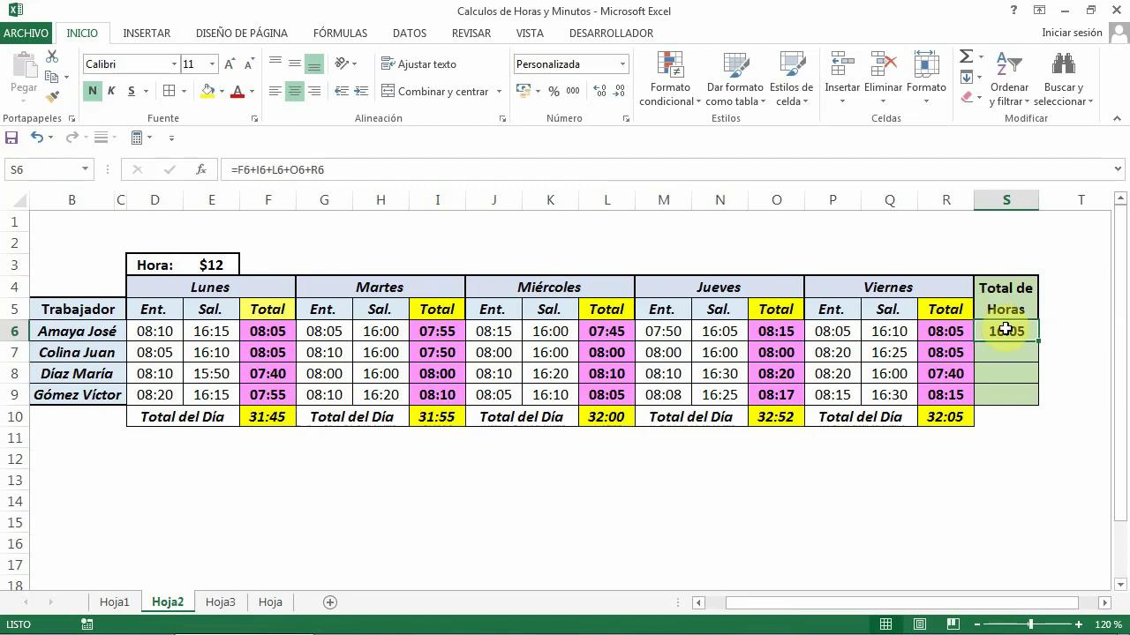
Apply the custom [h]:mm format to S6.
left_click(619, 65)
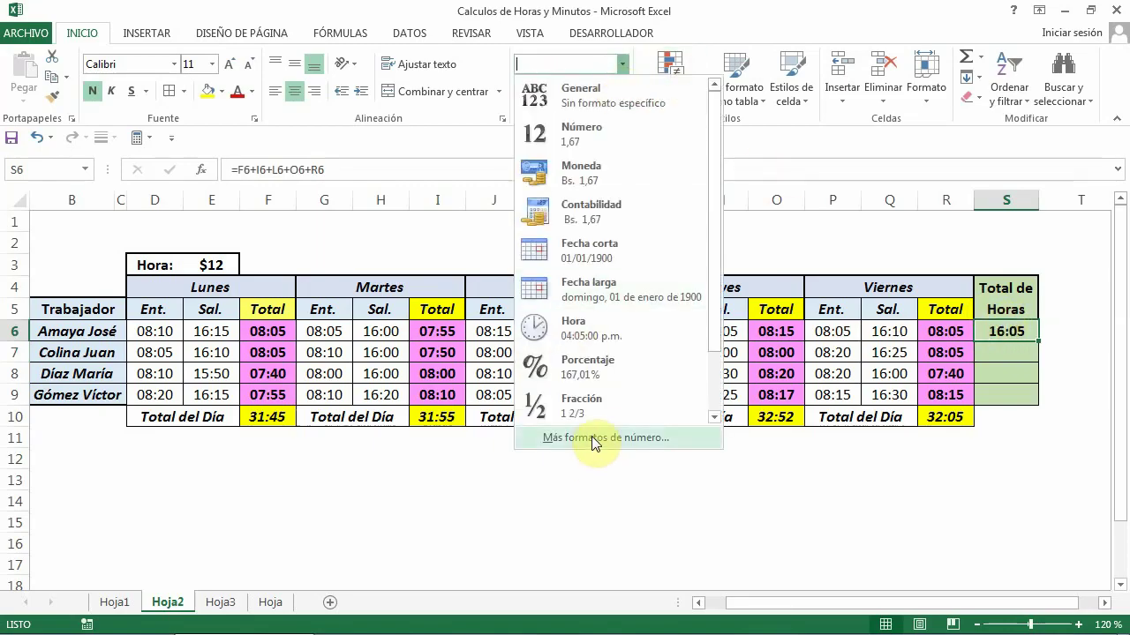
left_click(593, 439)
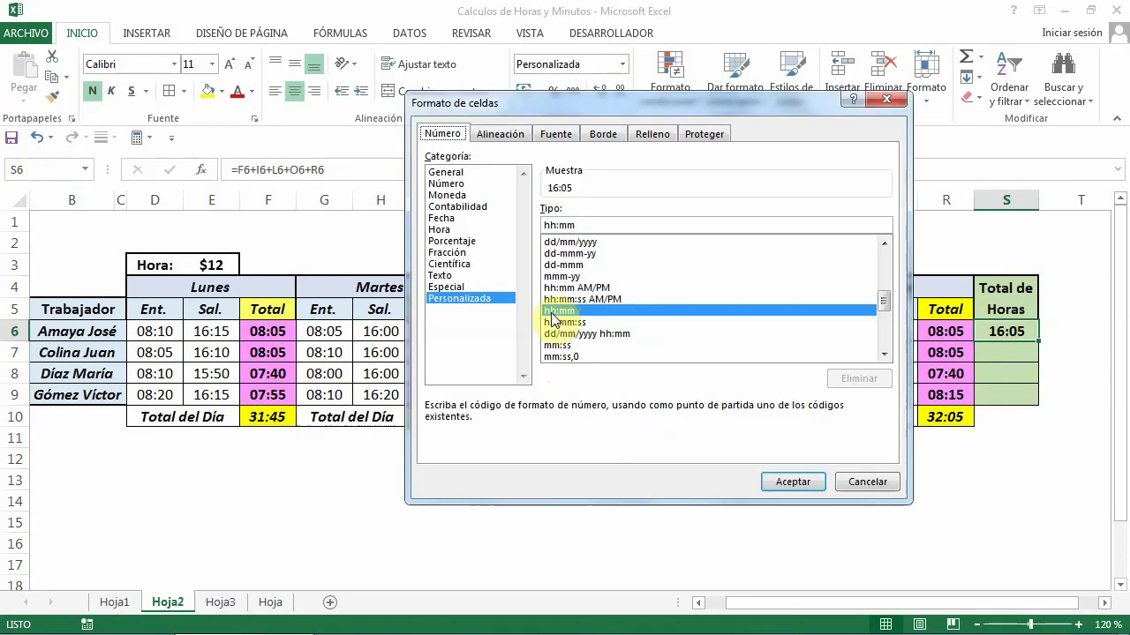
left_click(884, 353)
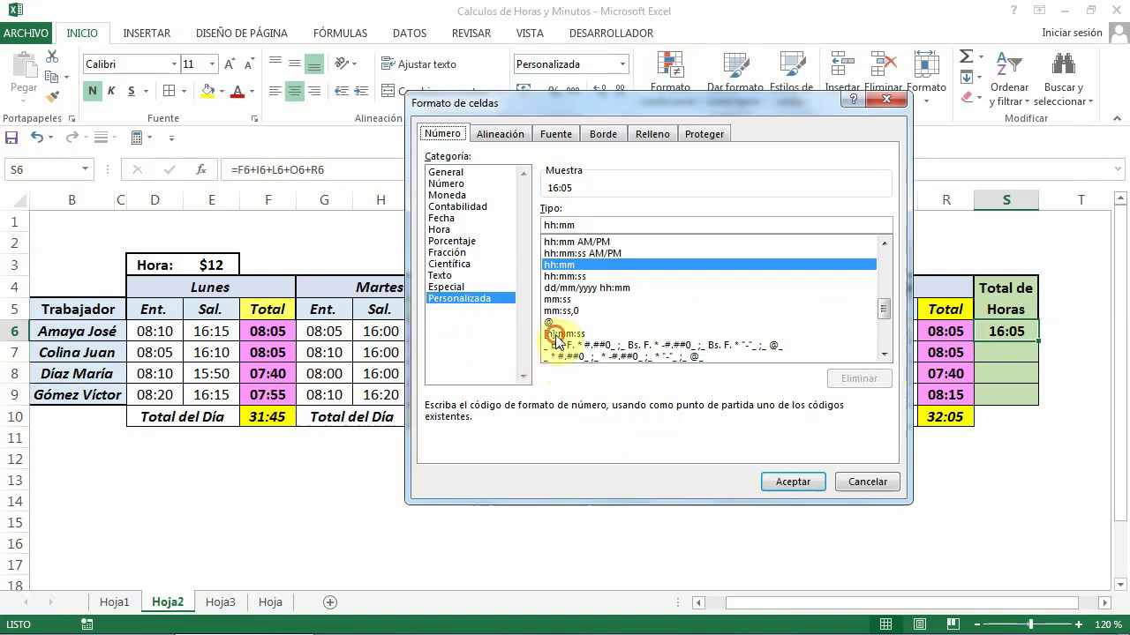
left_click(556, 333)
left_click(595, 227)
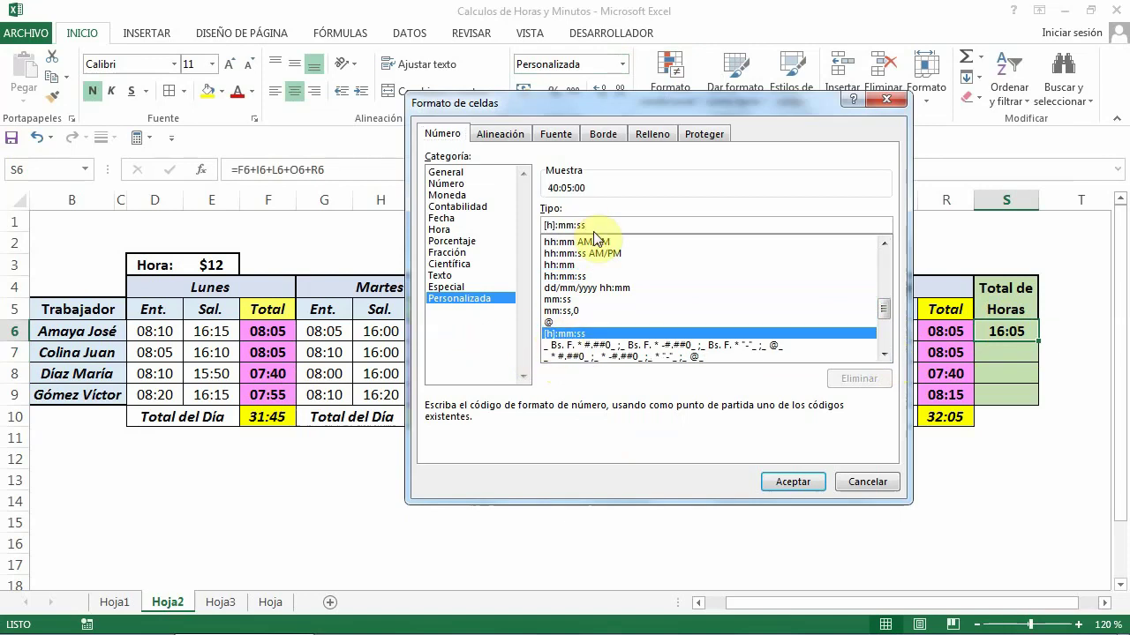
key("BackSpace")
key("BackSpace")
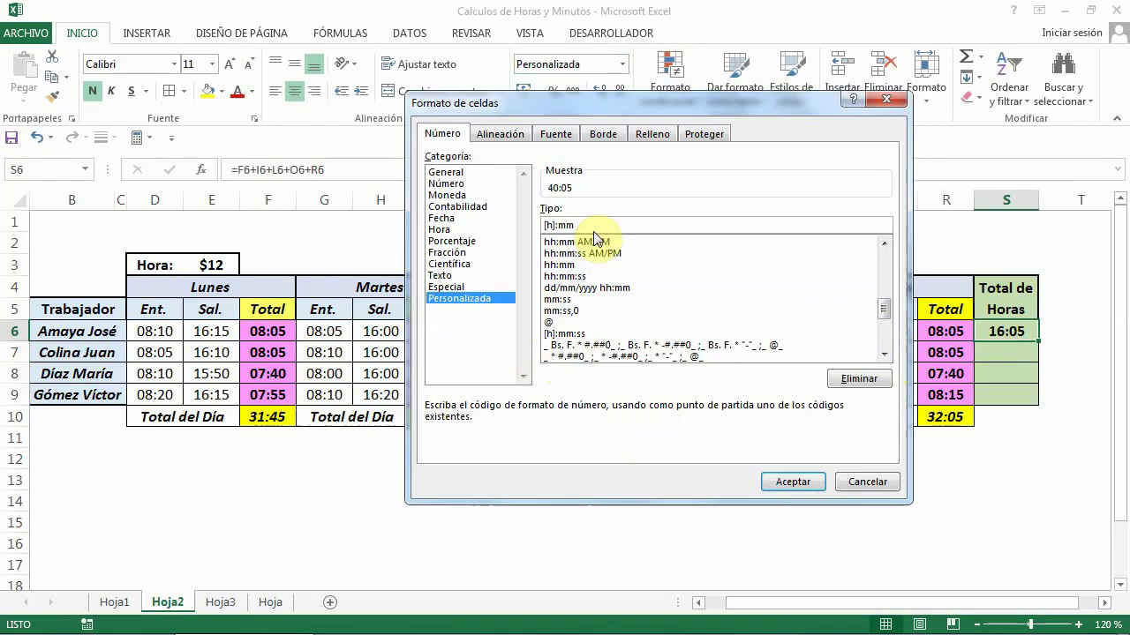
left_click(792, 483)
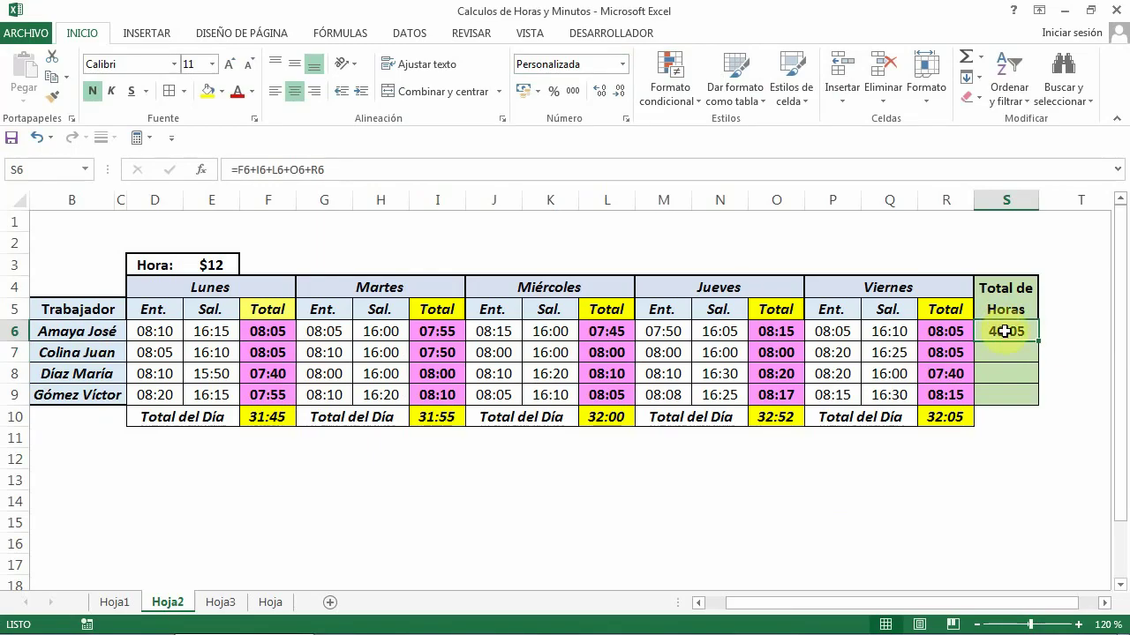
Fill S6 down to S9, giving 40:05, 40:00, 39:50 and 40:42.
left_click_drag(1039, 340, 1033, 399)
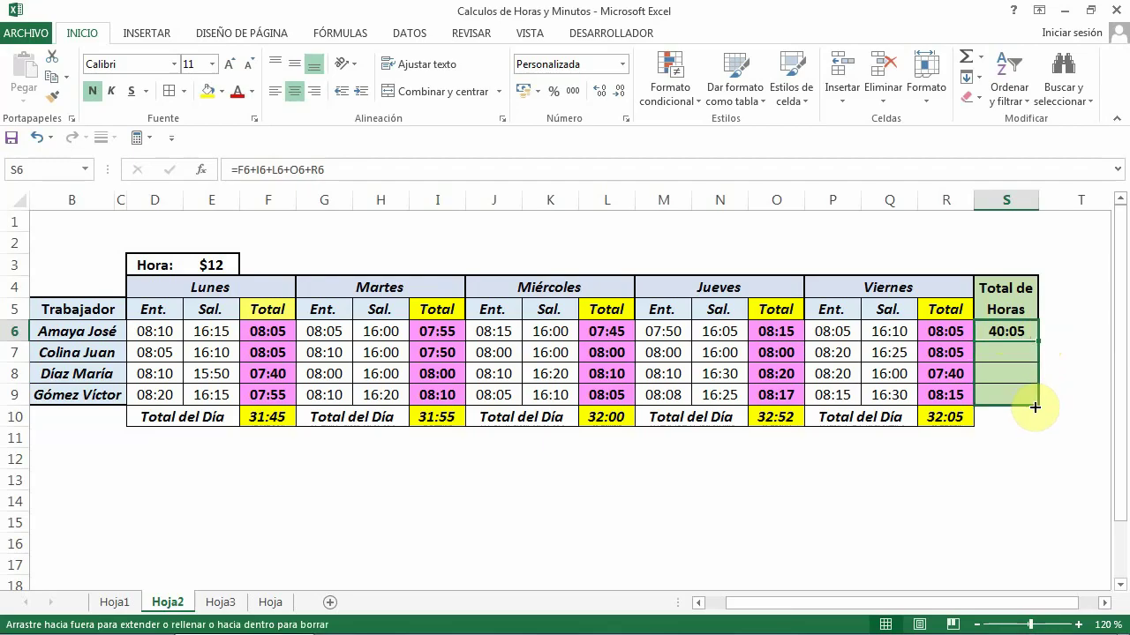
left_click(1005, 435)
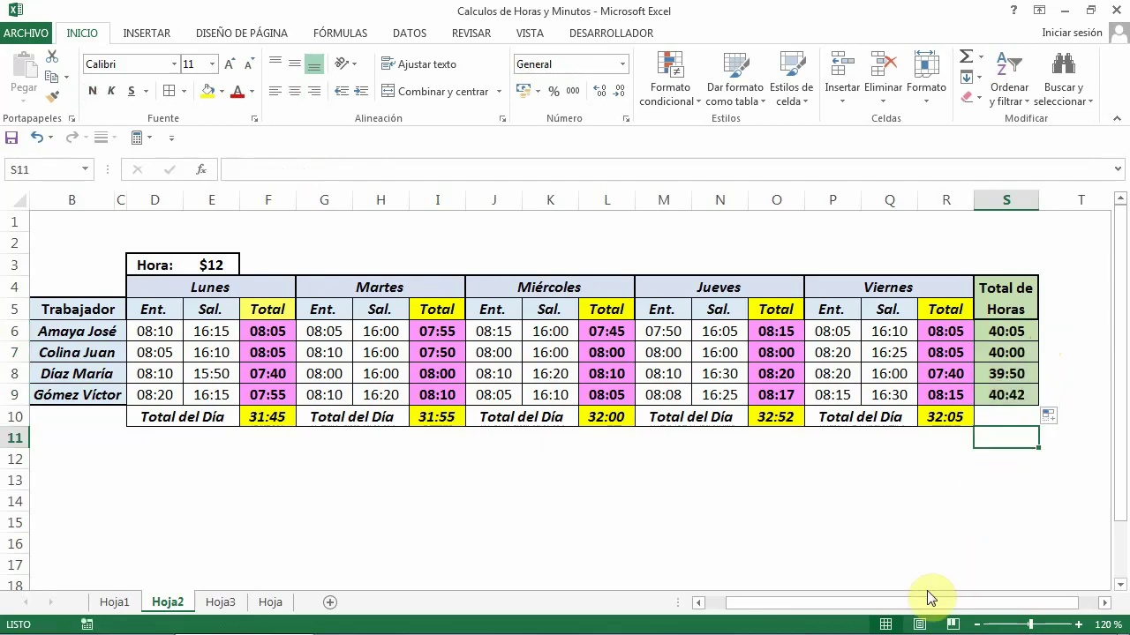
left_click(899, 560)
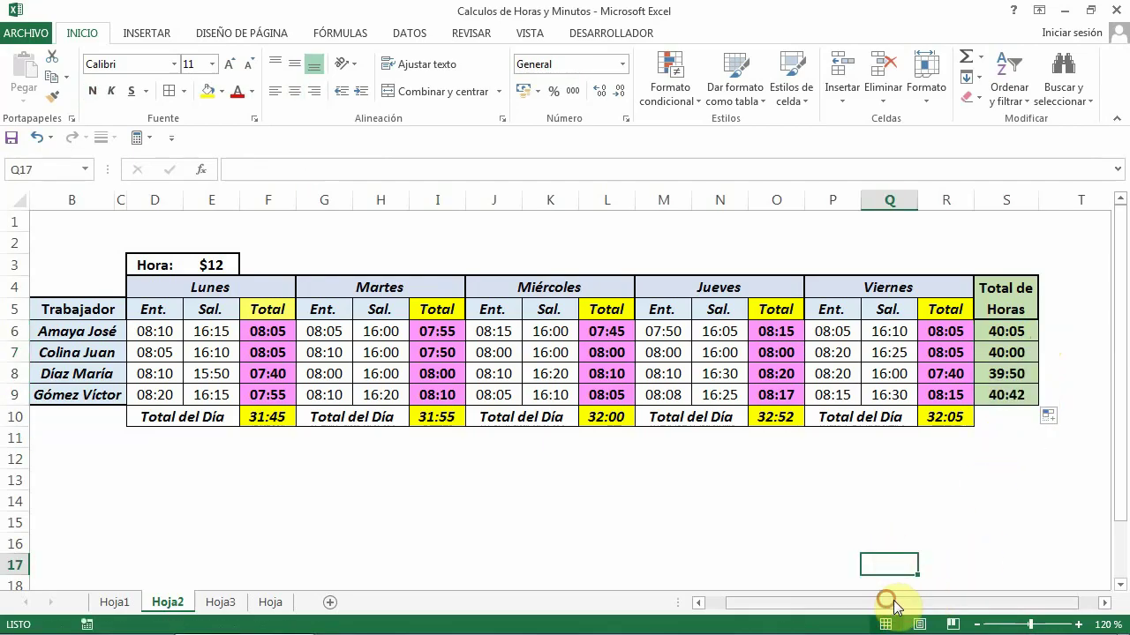
left_click_drag(888, 604, 938, 603)
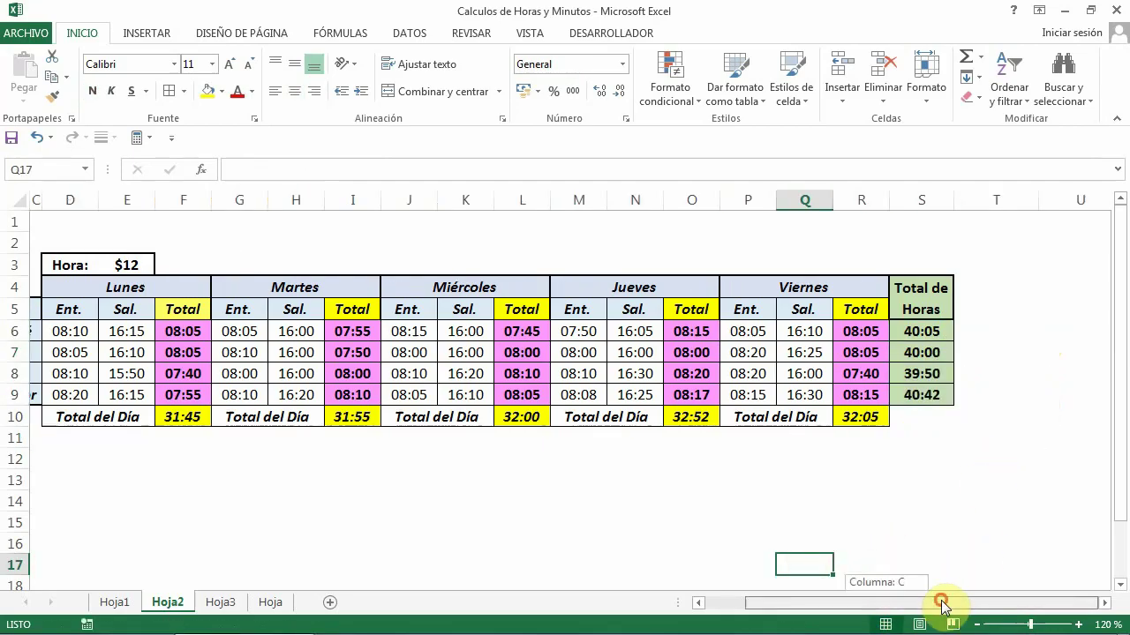
Add borders to T4:T9 for the new column.
left_click(969, 294)
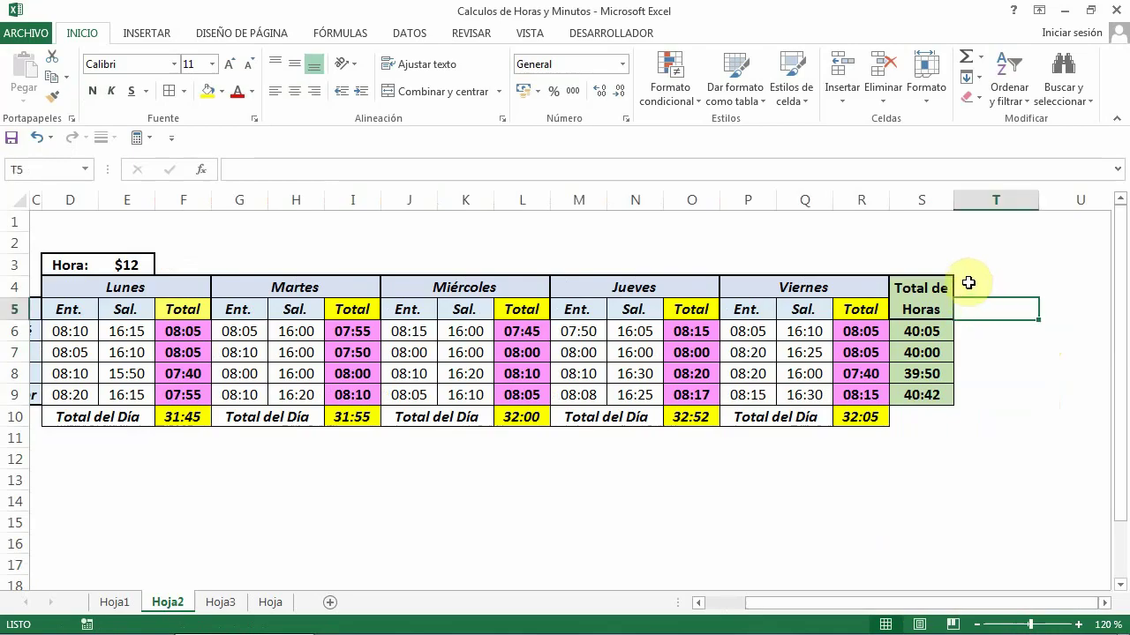
left_click_drag(971, 285, 982, 393)
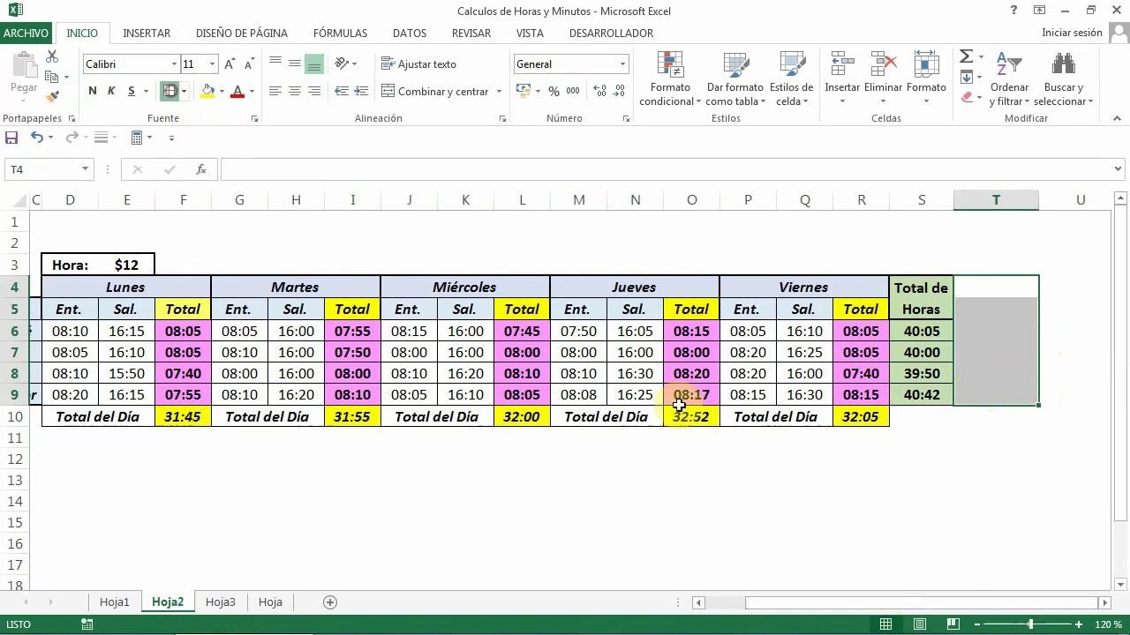
left_click(938, 537)
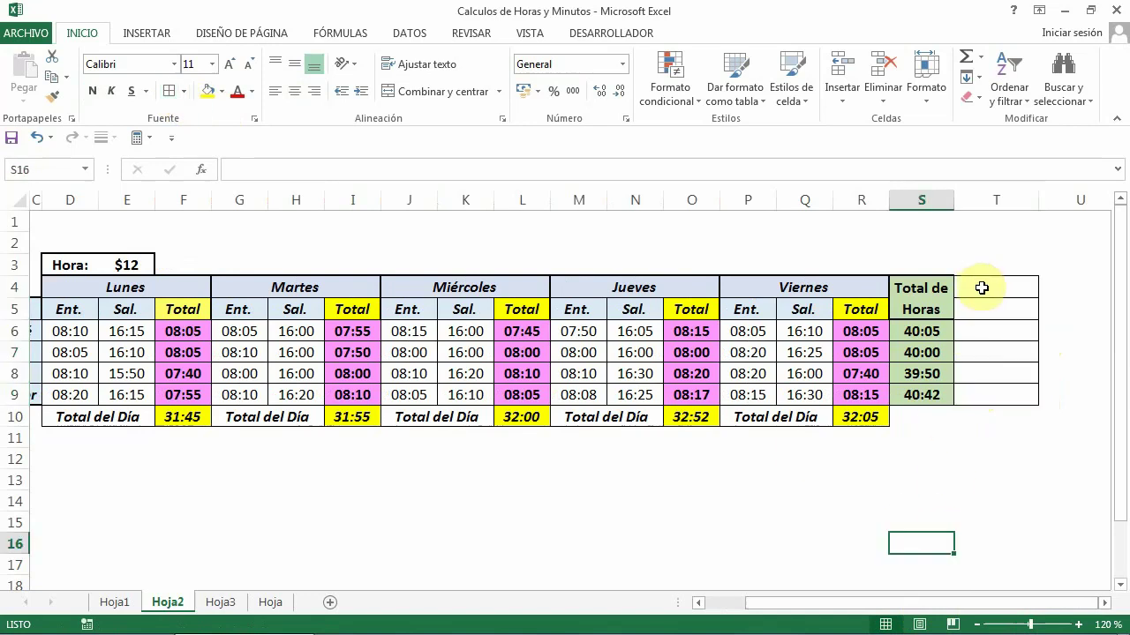
Merge T4:T5 into a wrapped, bold italic 'Total a Cobrar' header.
left_click_drag(981, 295, 981, 310)
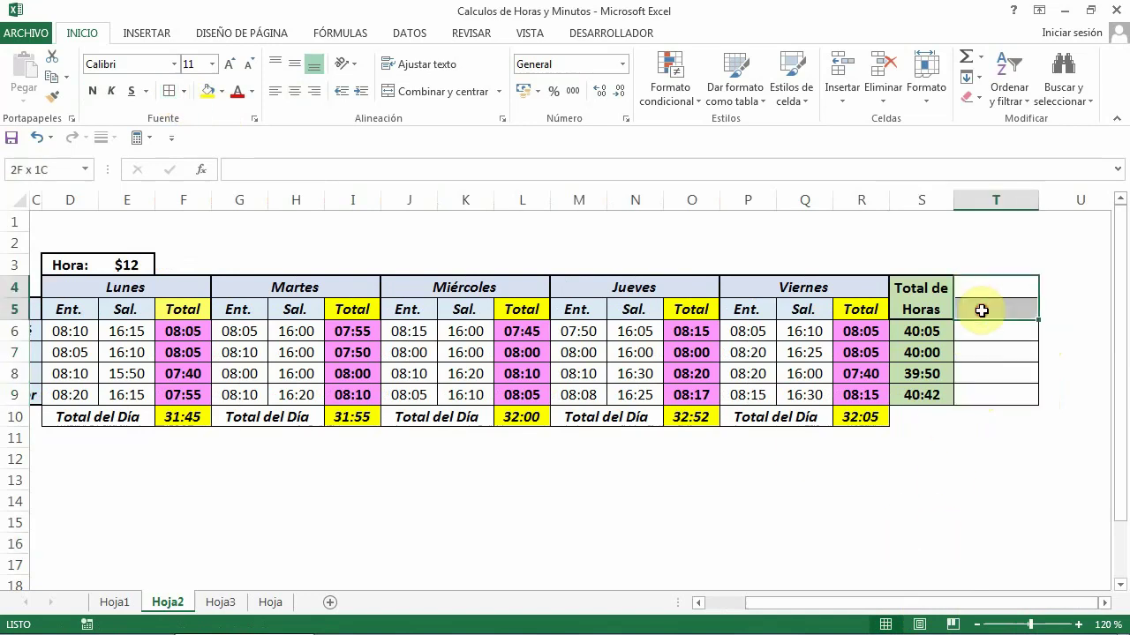
left_click(398, 92)
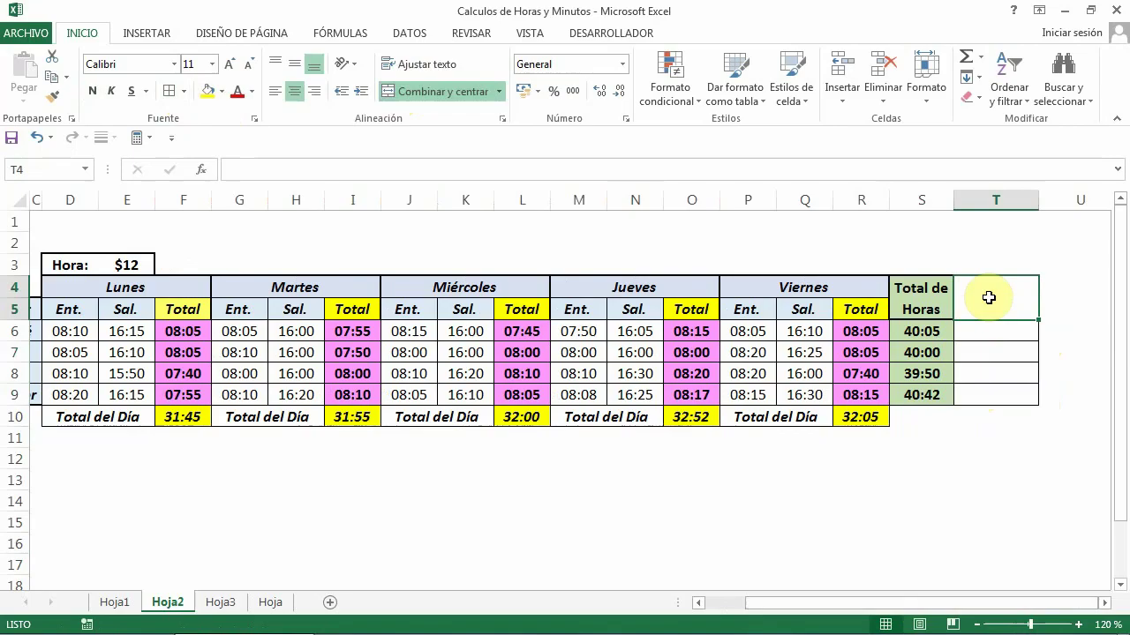
type("Total a Cobr")
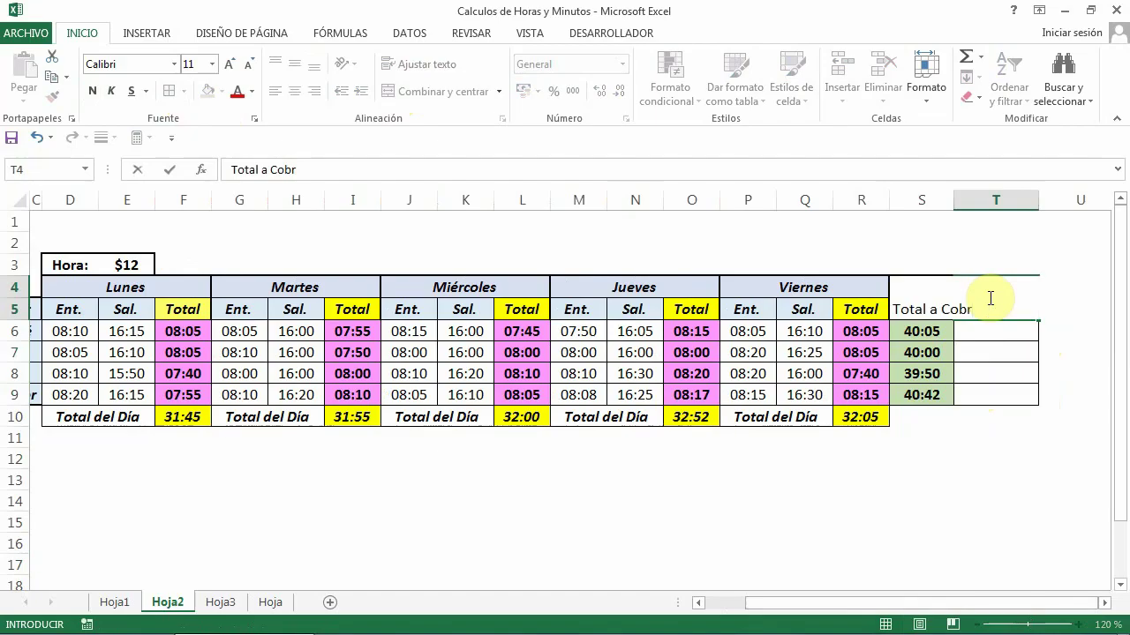
type("ar")
left_click(1006, 388)
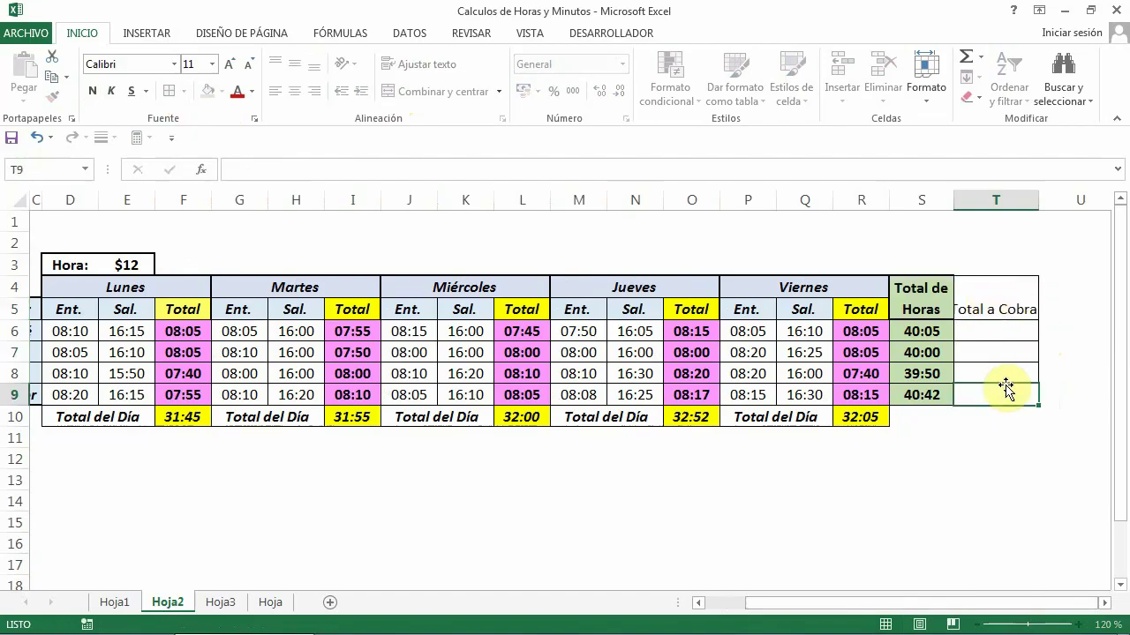
left_click(996, 304)
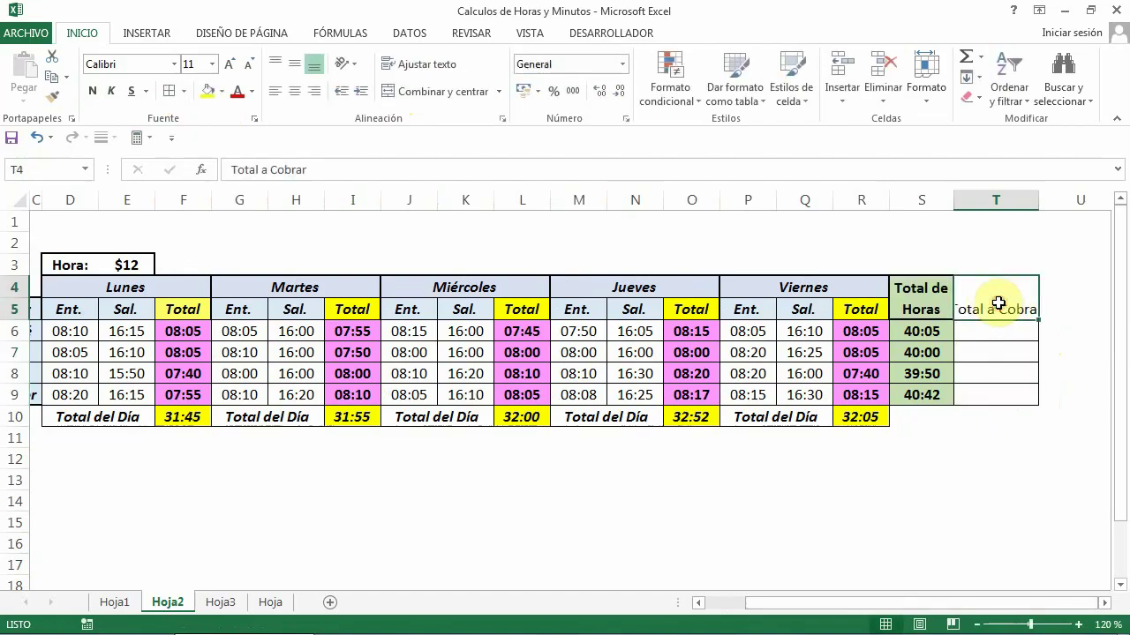
left_click(424, 69)
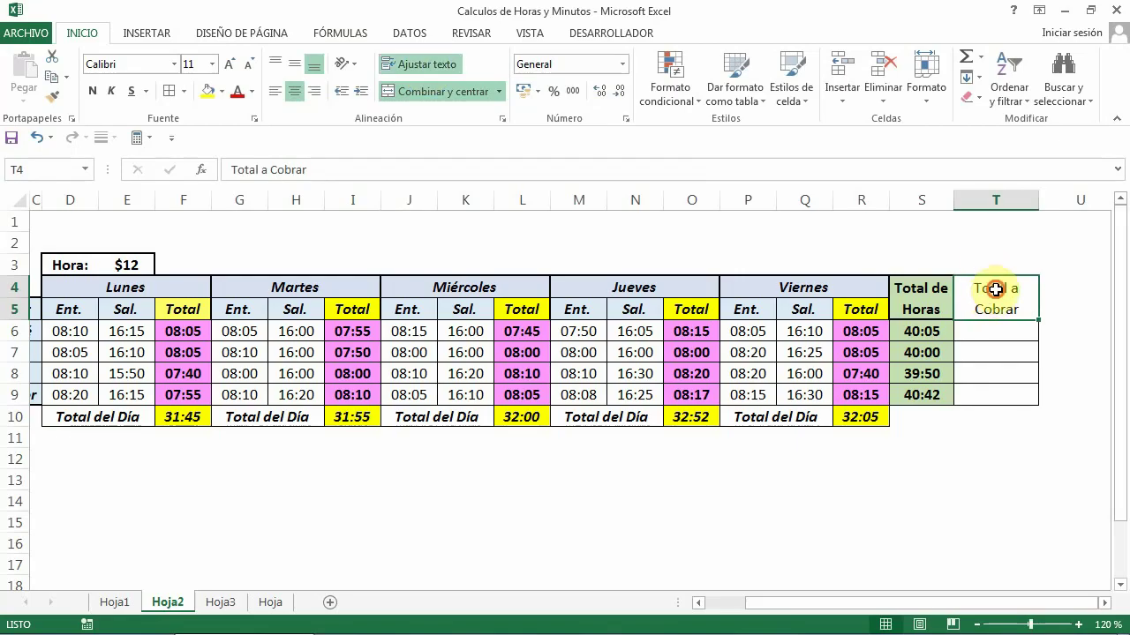
left_click(92, 91)
left_click(112, 91)
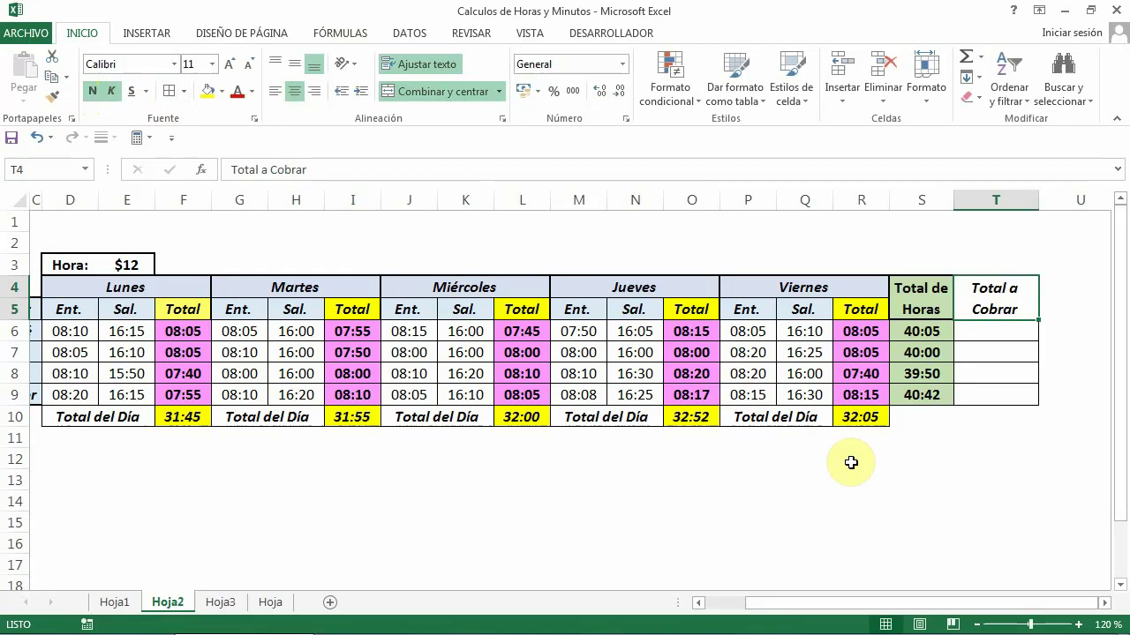
left_click(989, 333)
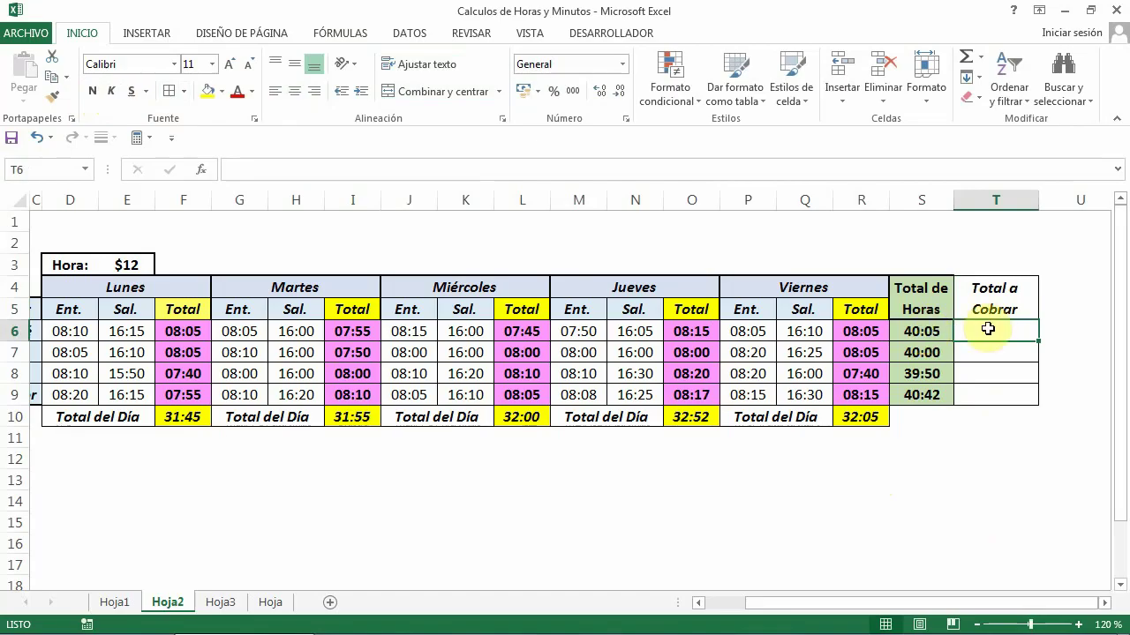
Enter =S6*24*$E$3 in T6 for the first worker's pay.
left_click(252, 162)
type("=")
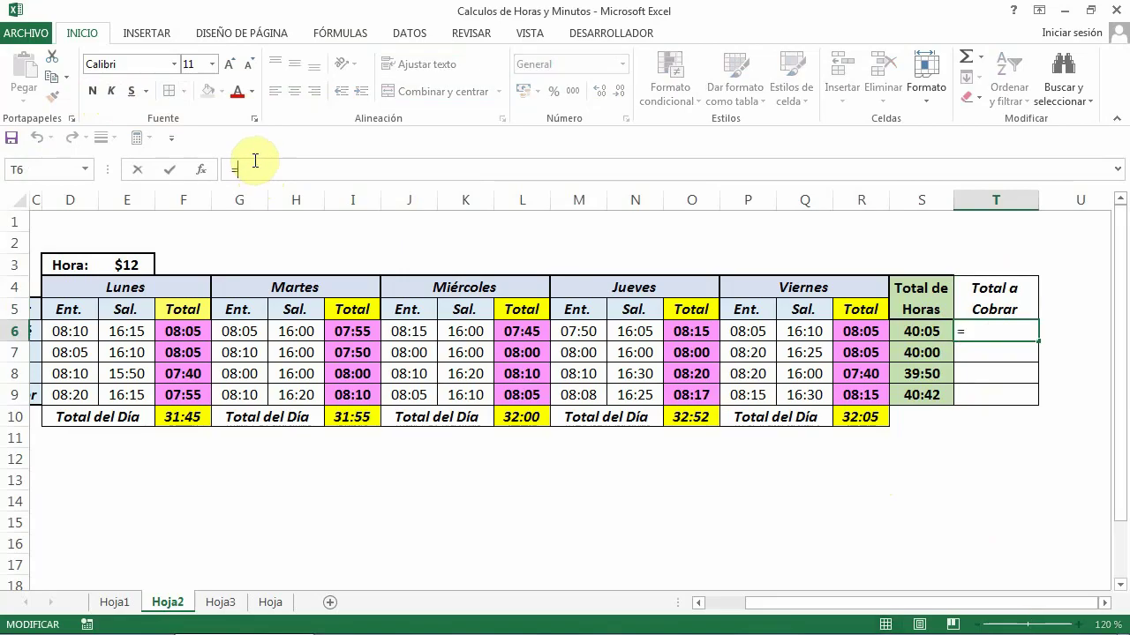
left_click(921, 332)
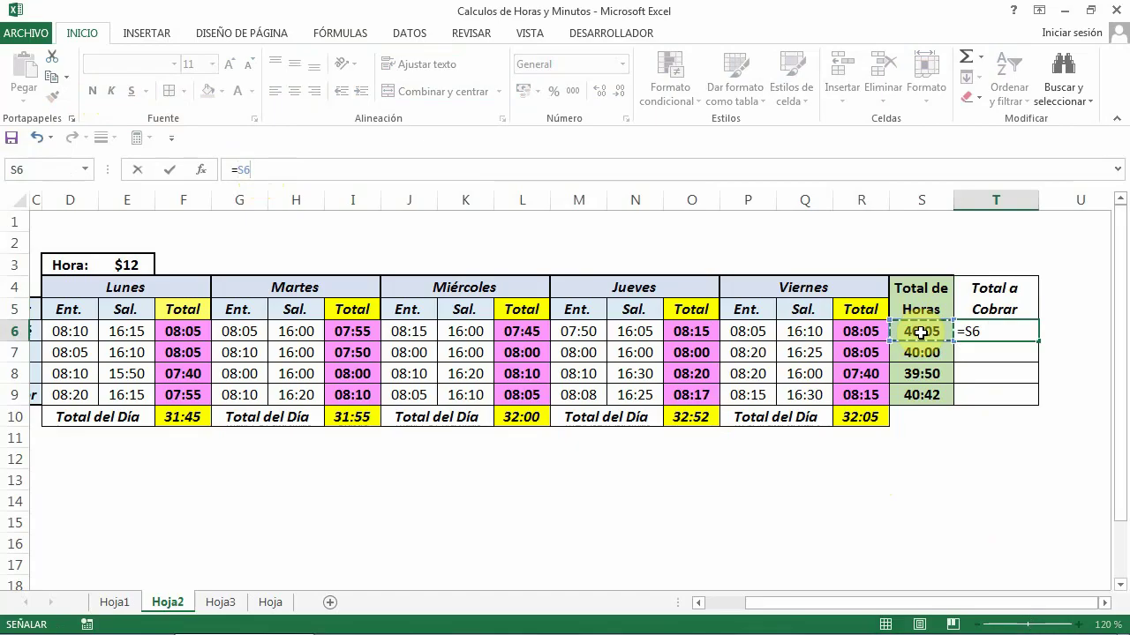
type("*")
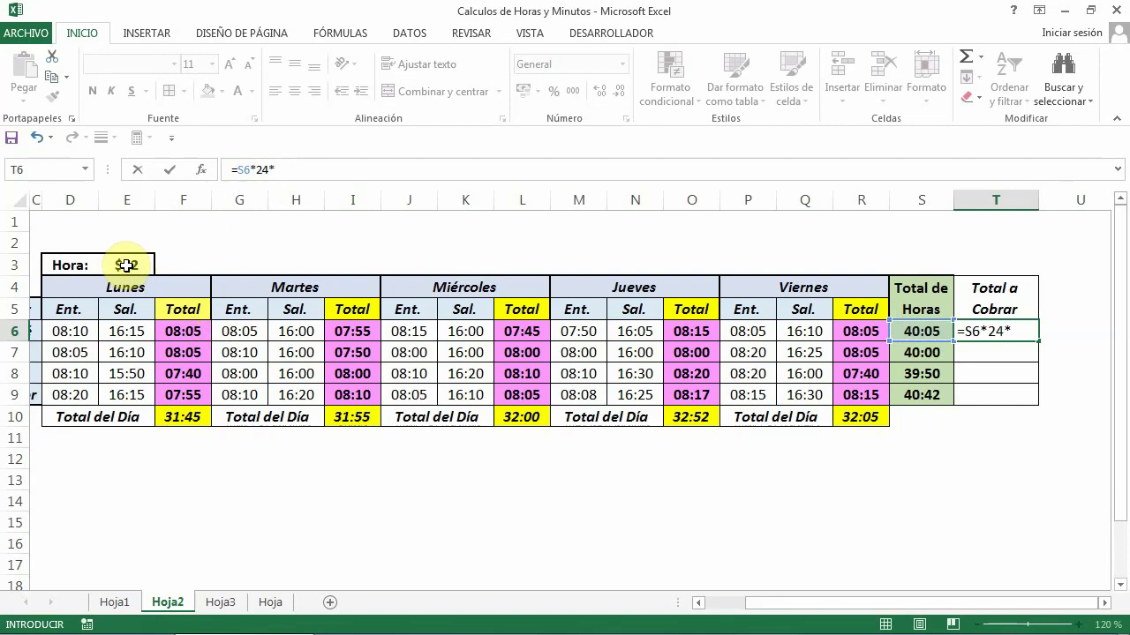
left_click(126, 265)
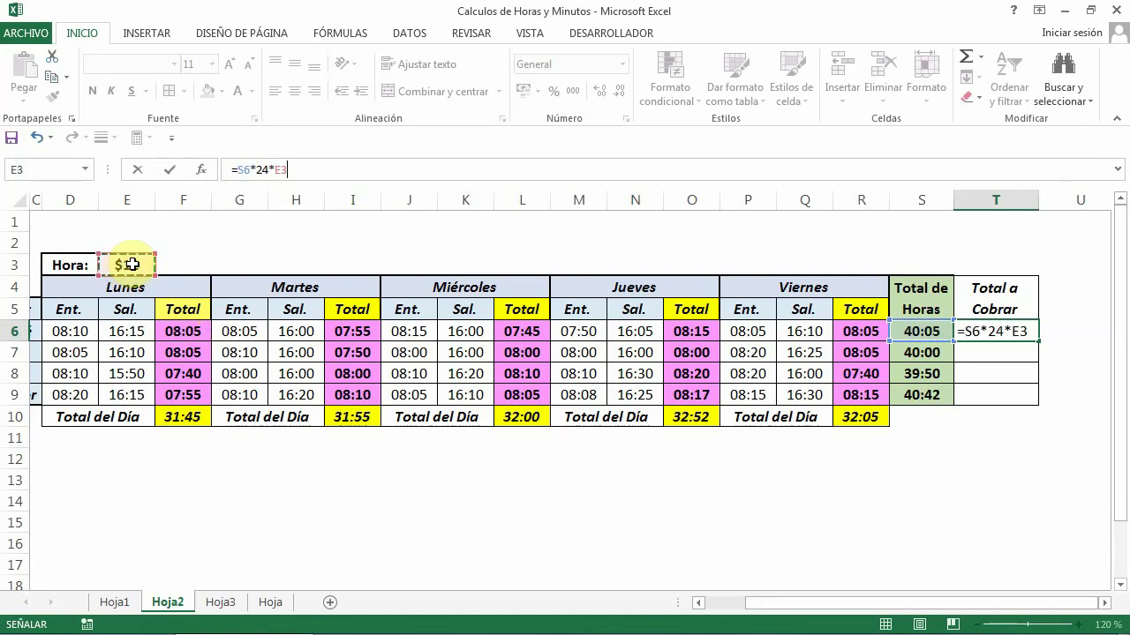
key("F4")
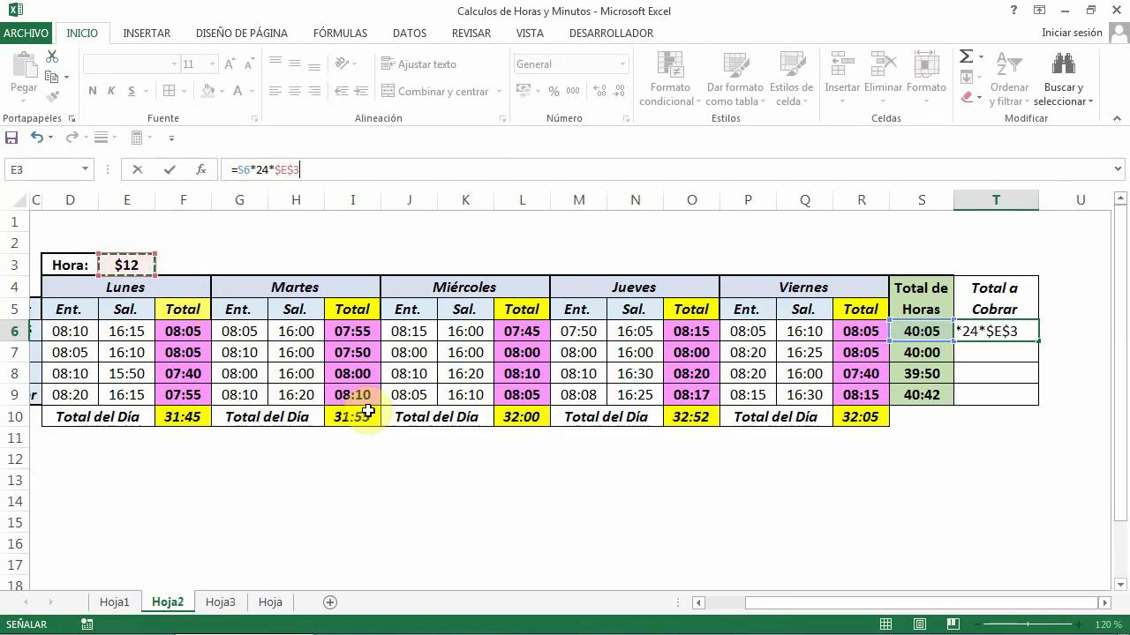
key("Return")
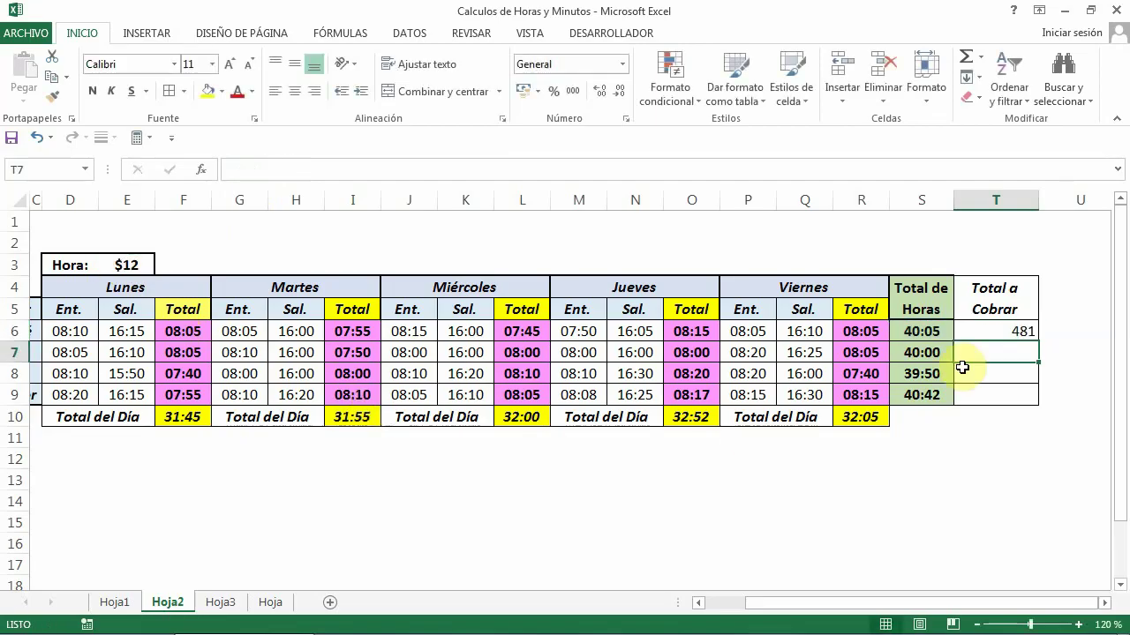
left_click(996, 330)
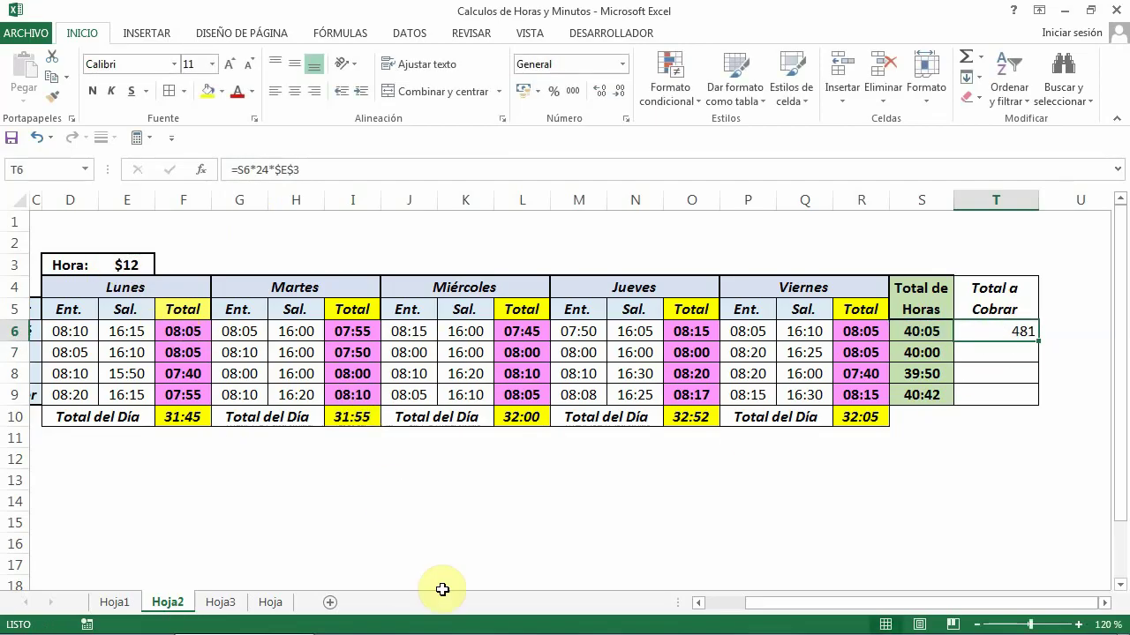
Centre T6's pay value of 481 and make it bold italic.
left_click(792, 606)
left_click_drag(791, 607, 843, 608)
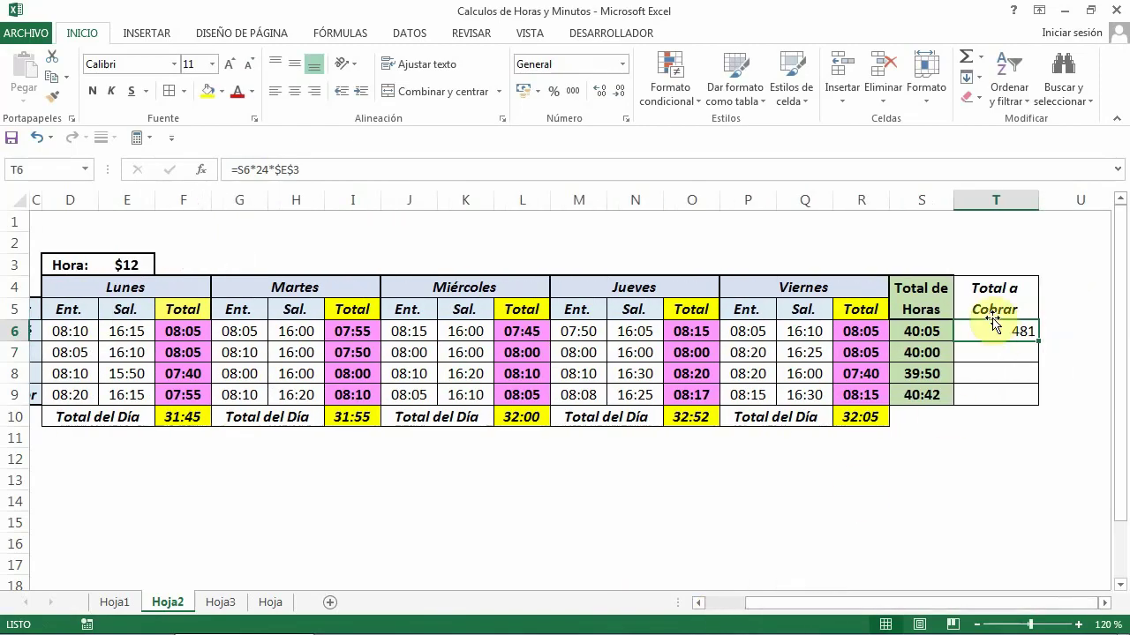
left_click(294, 92)
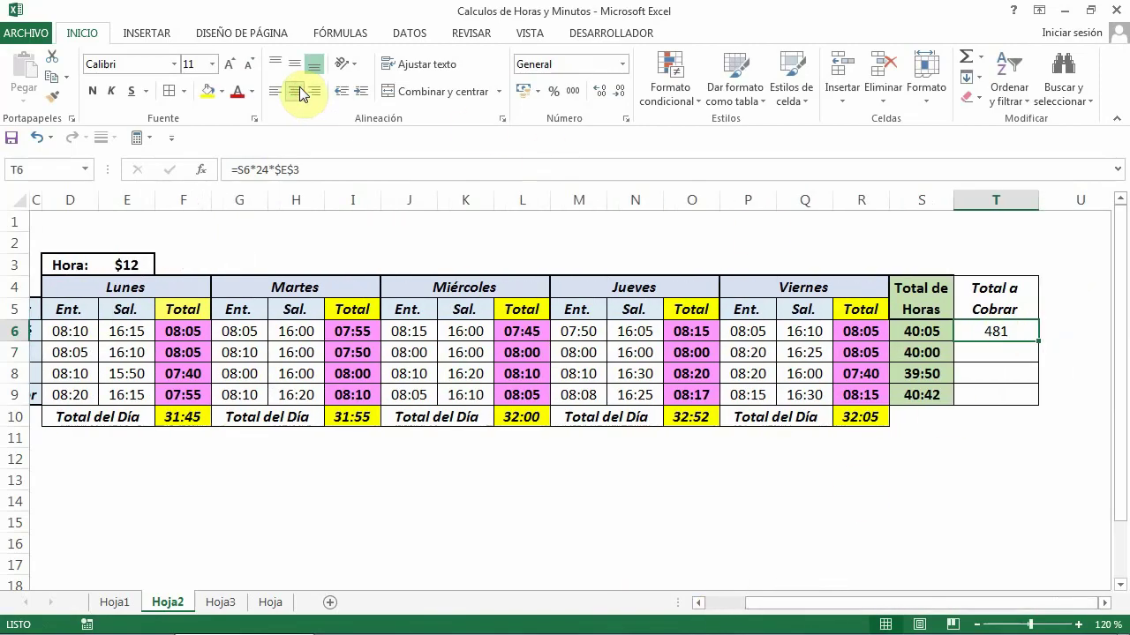
left_click(93, 91)
left_click(111, 91)
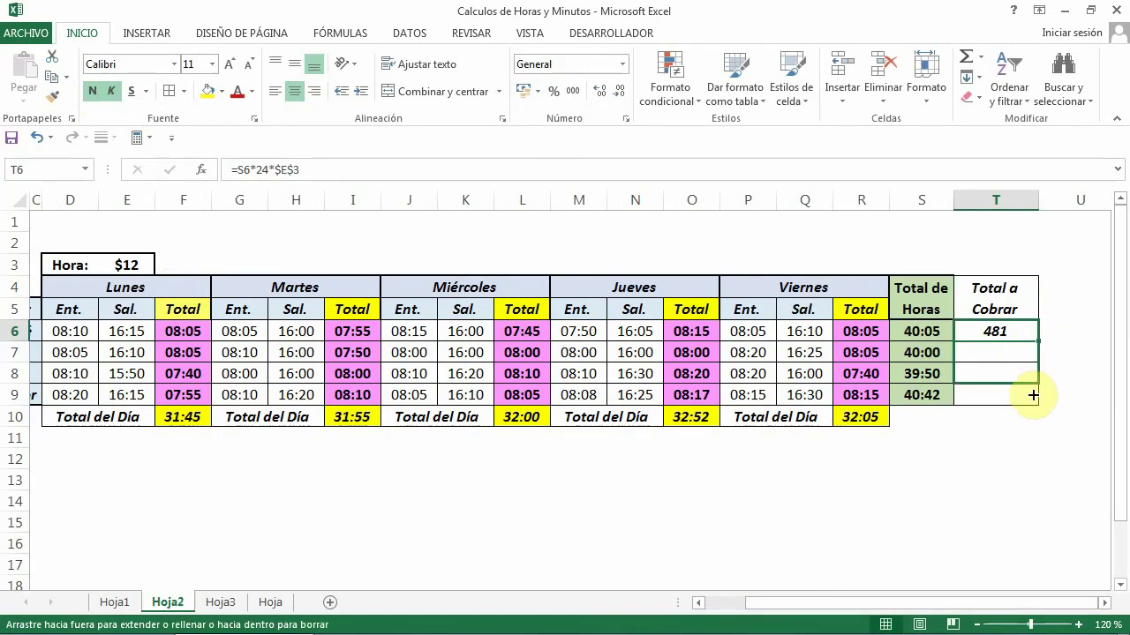
Fill the pay formula down to T9 and colour the Total a Cobrar header yellow.
left_click_drag(1039, 338, 1014, 439)
left_click(1014, 440)
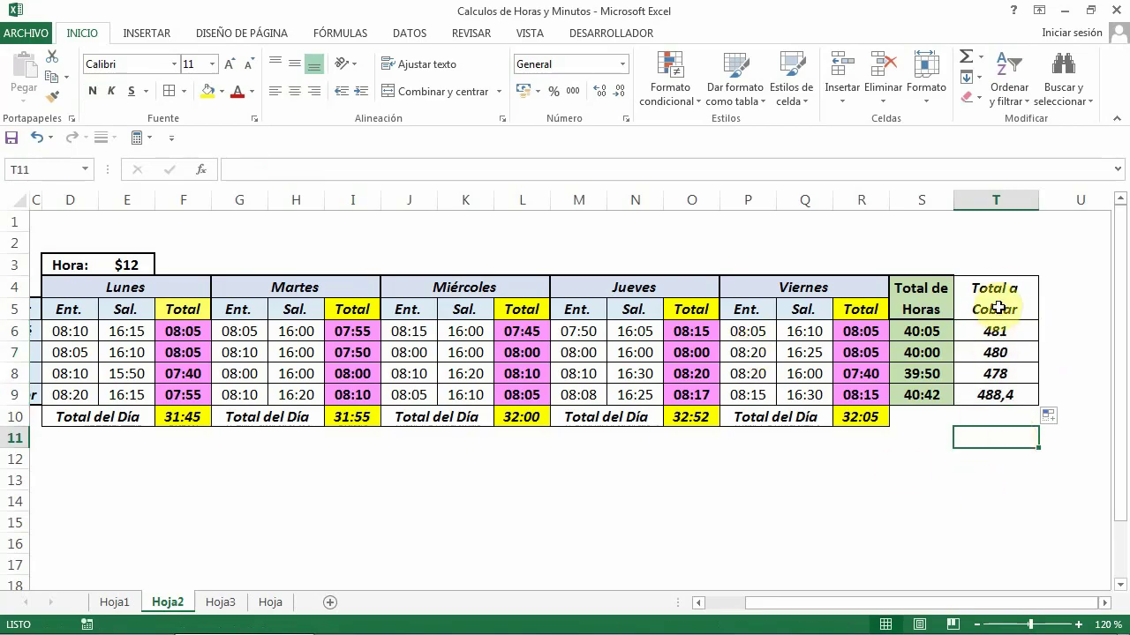
left_click_drag(998, 291, 1011, 313)
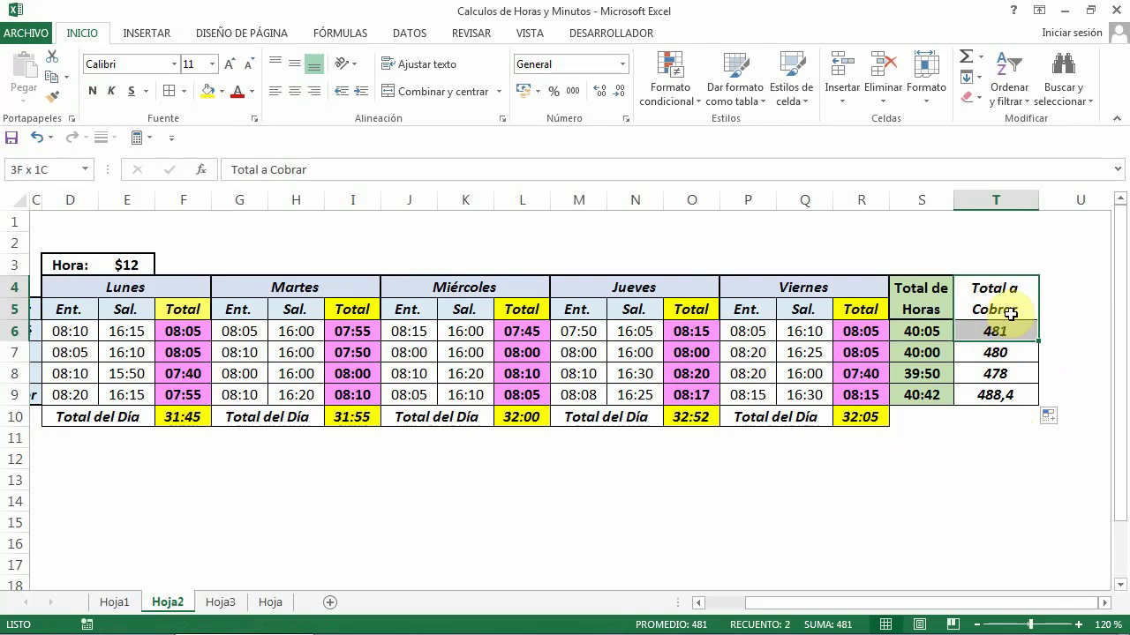
left_click(208, 93)
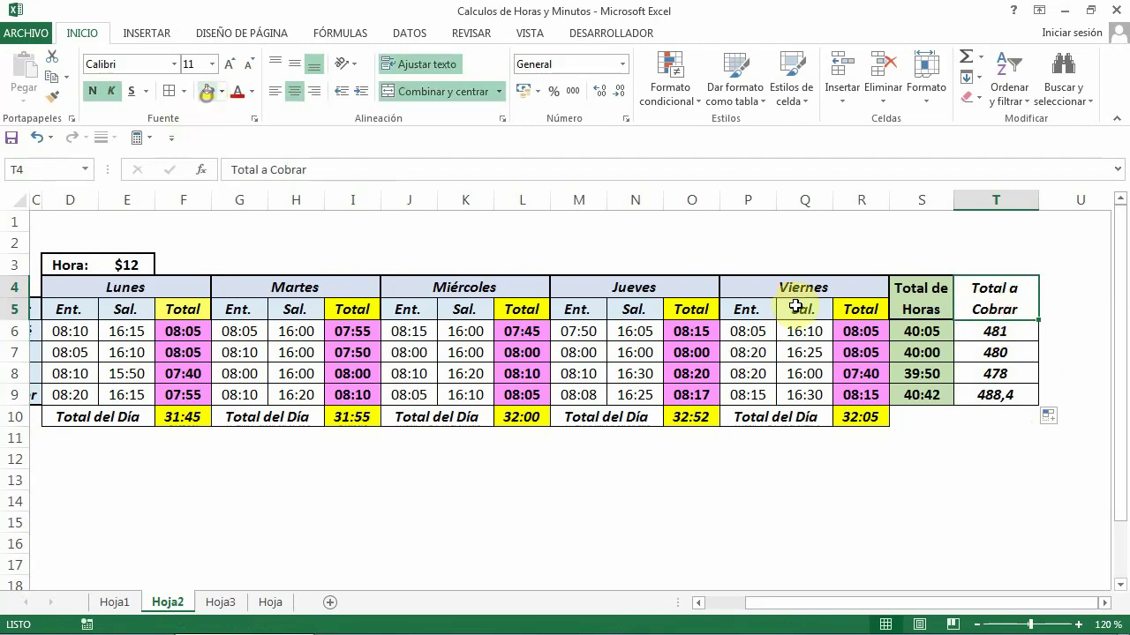
left_click(983, 484)
Enter =SUMA(T6:T9) in T10, totalling 1927,4, with yellow fill.
left_click(998, 416)
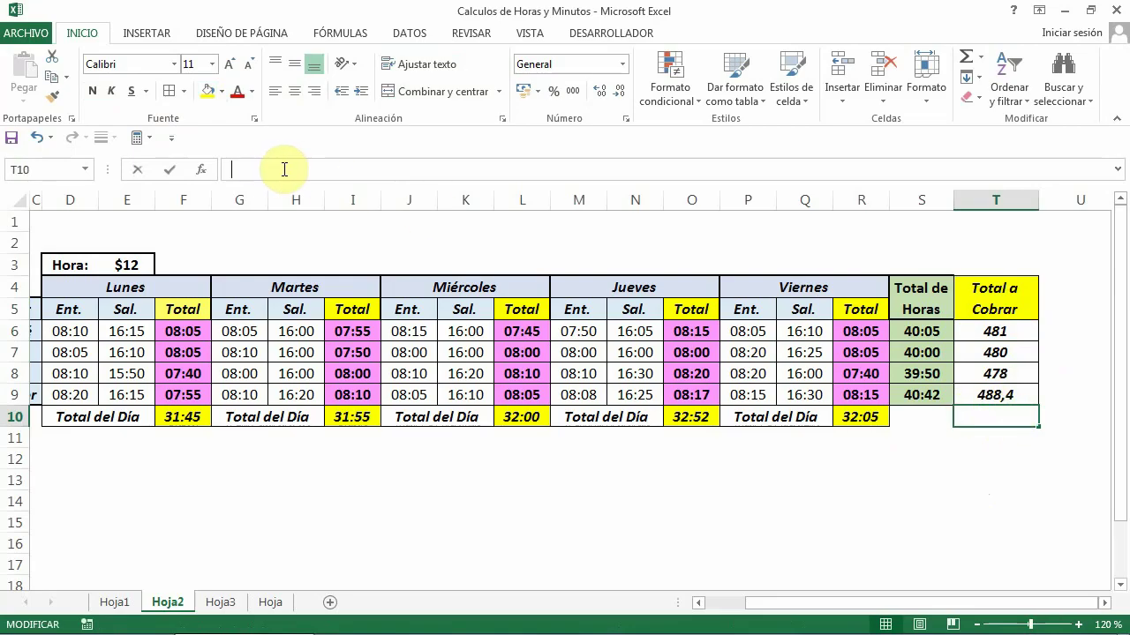
type("=")
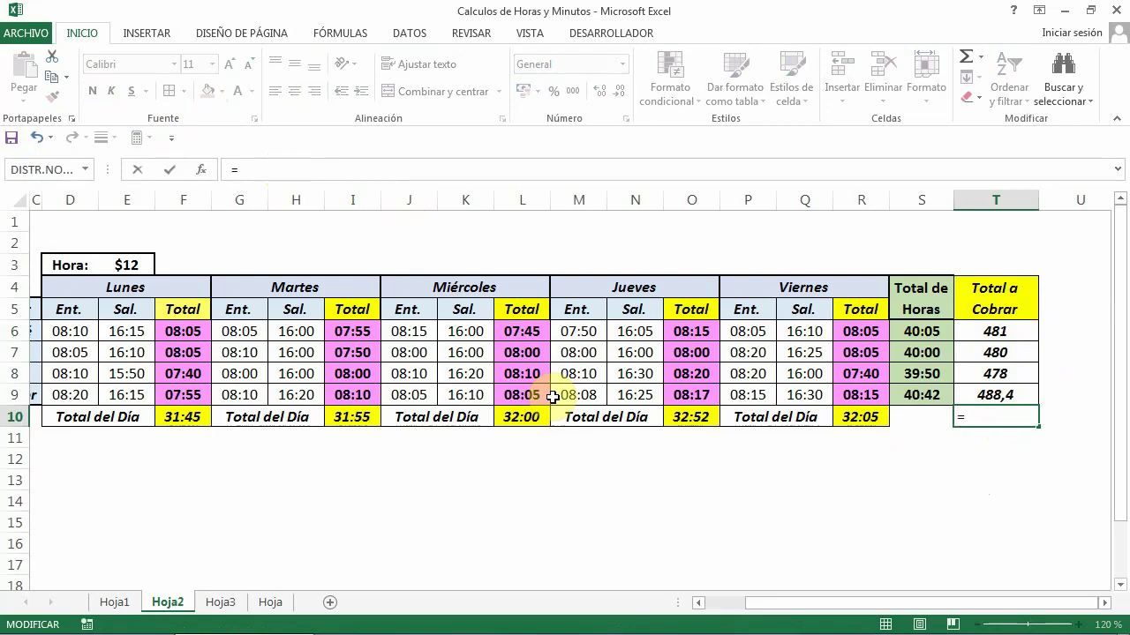
type("suma")
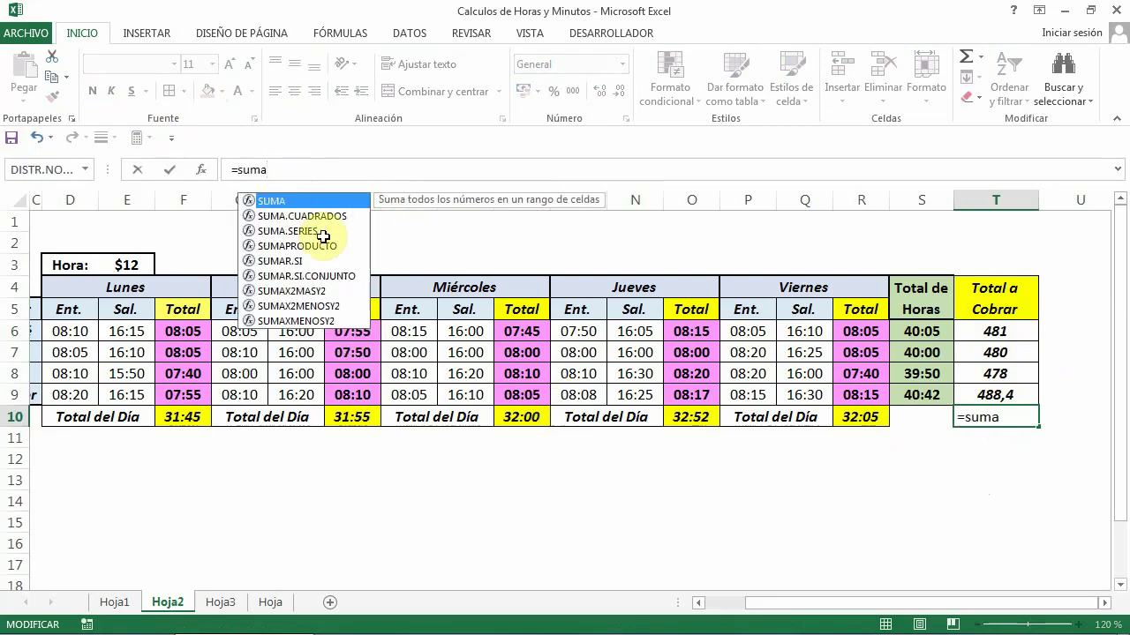
double_click(296, 212)
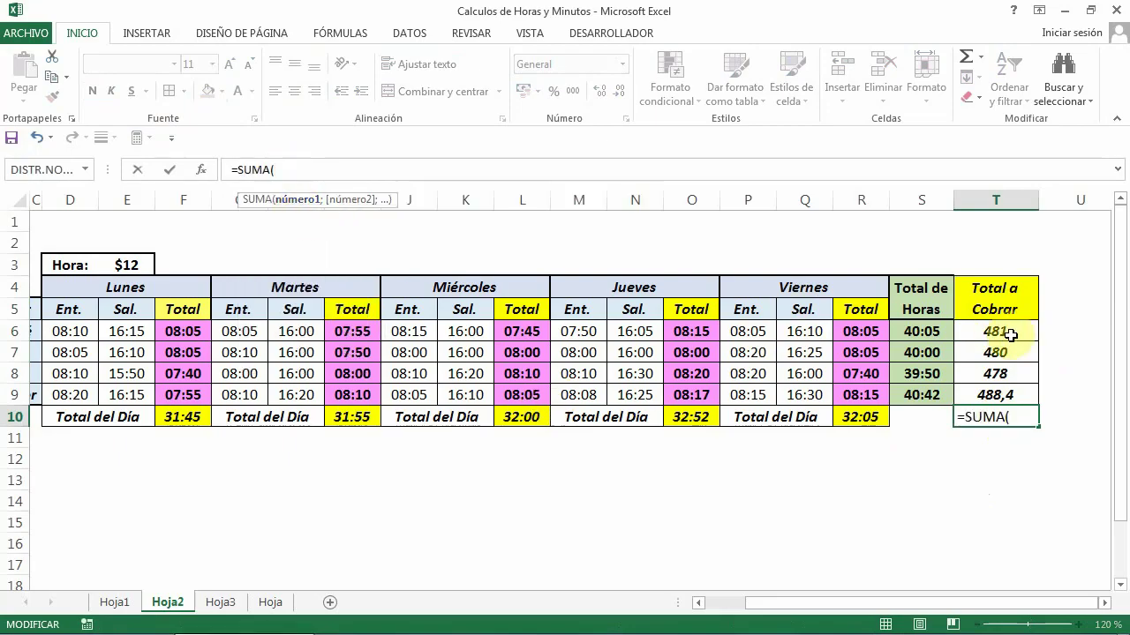
left_click_drag(997, 332, 994, 401)
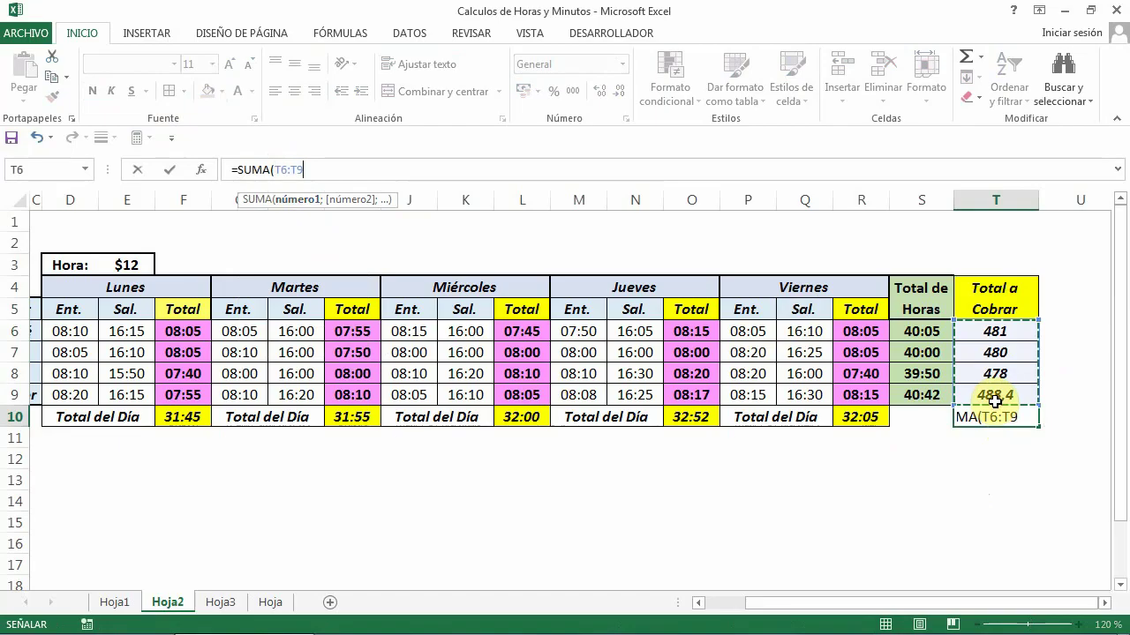
key("Return")
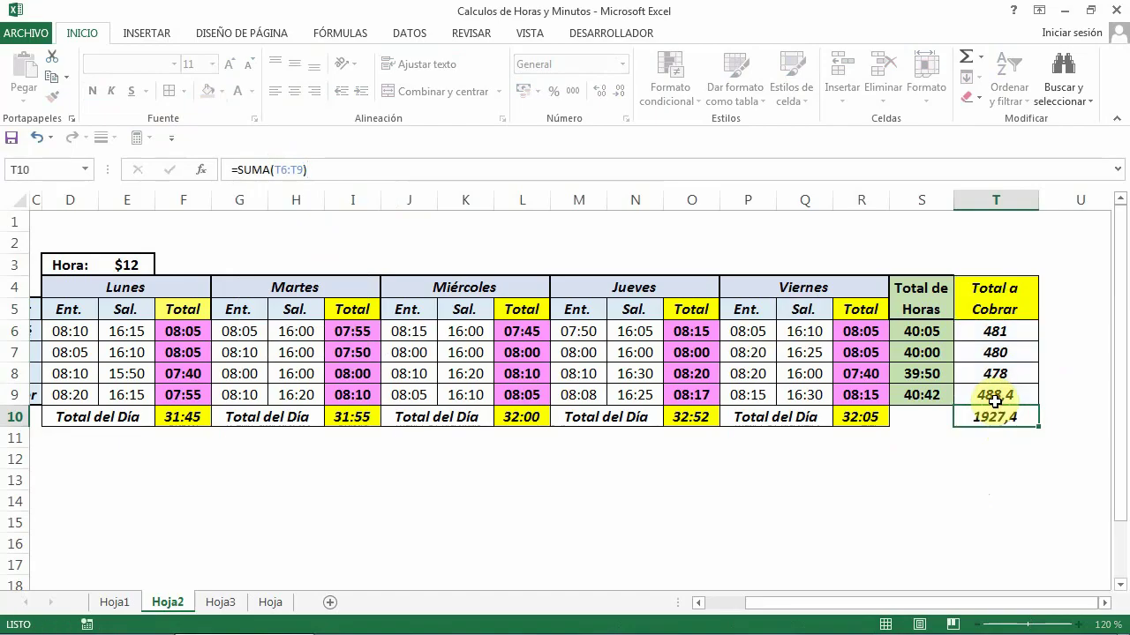
left_click(985, 417)
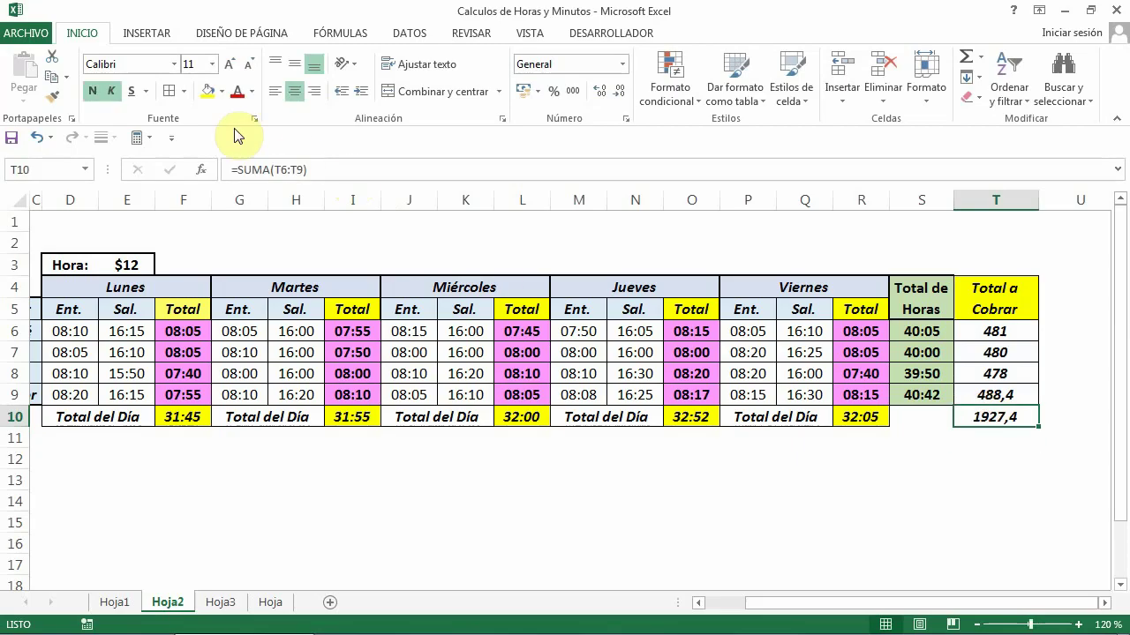
left_click(206, 91)
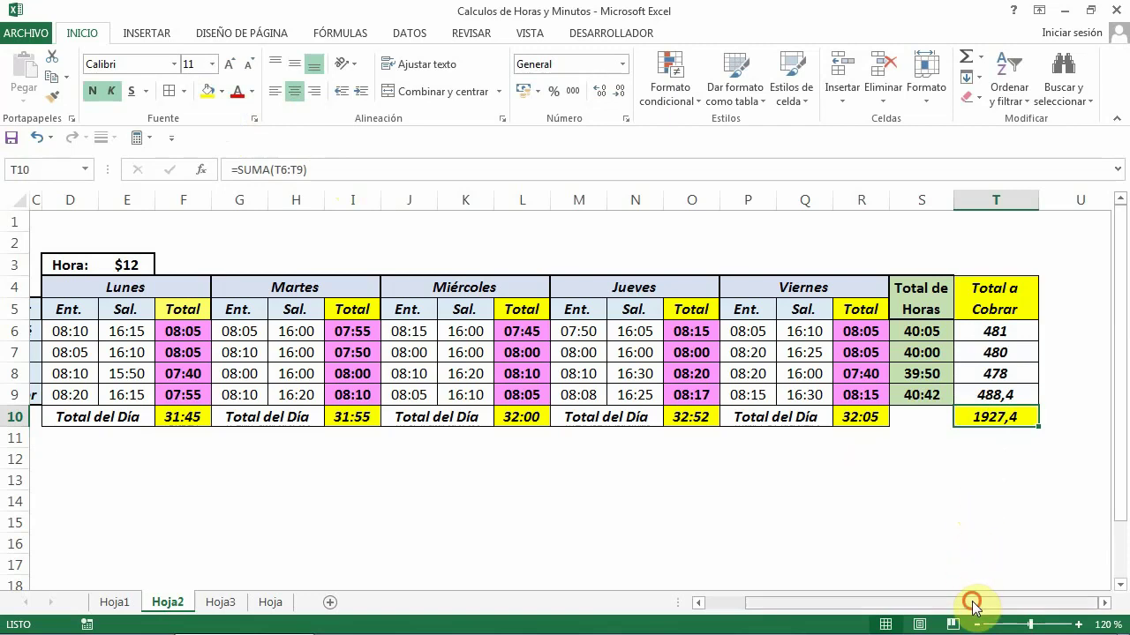
Narrow column K slightly.
left_click_drag(971, 606, 887, 609)
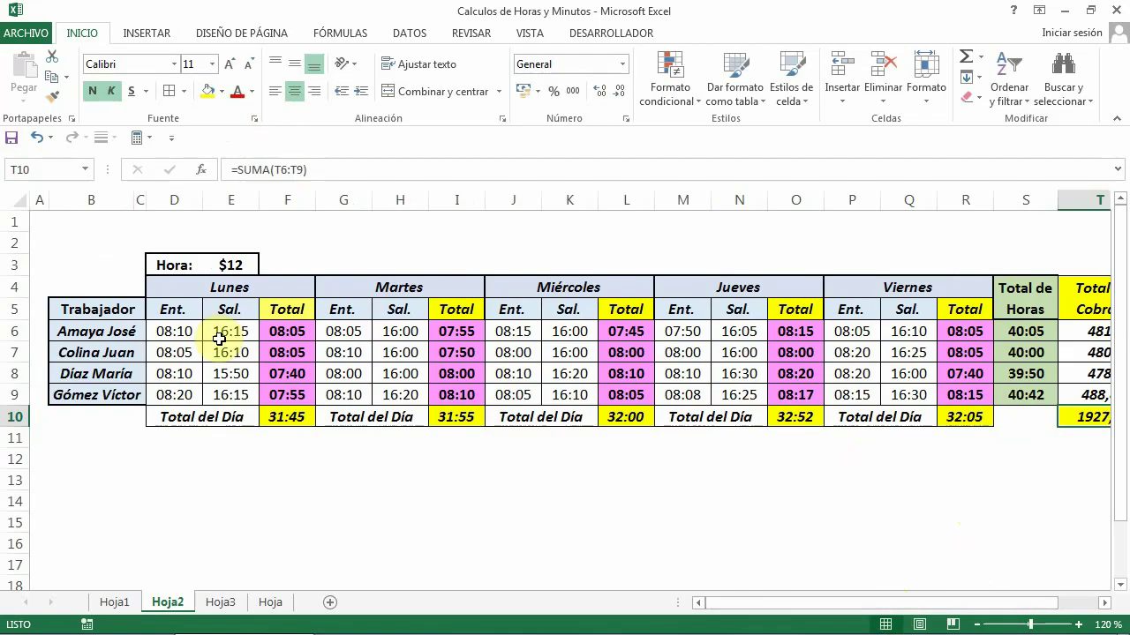
mouse_move(159, 304)
left_mouse_down()
mouse_move(739, 309)
mouse_move(960, 328)
left_mouse_up()
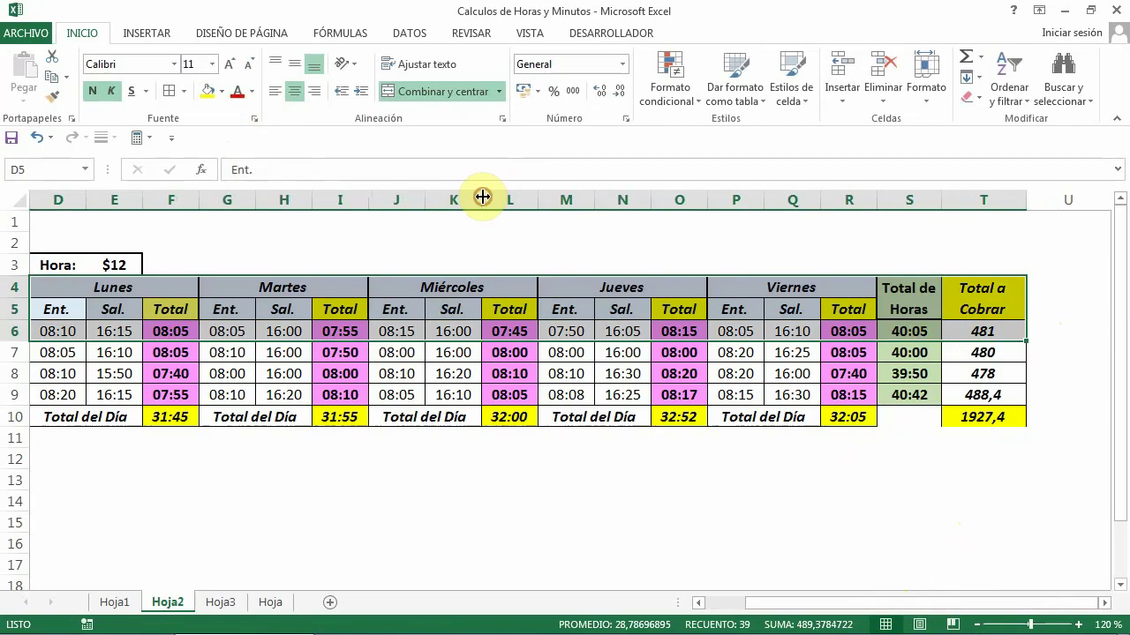
left_click_drag(483, 197, 472, 201)
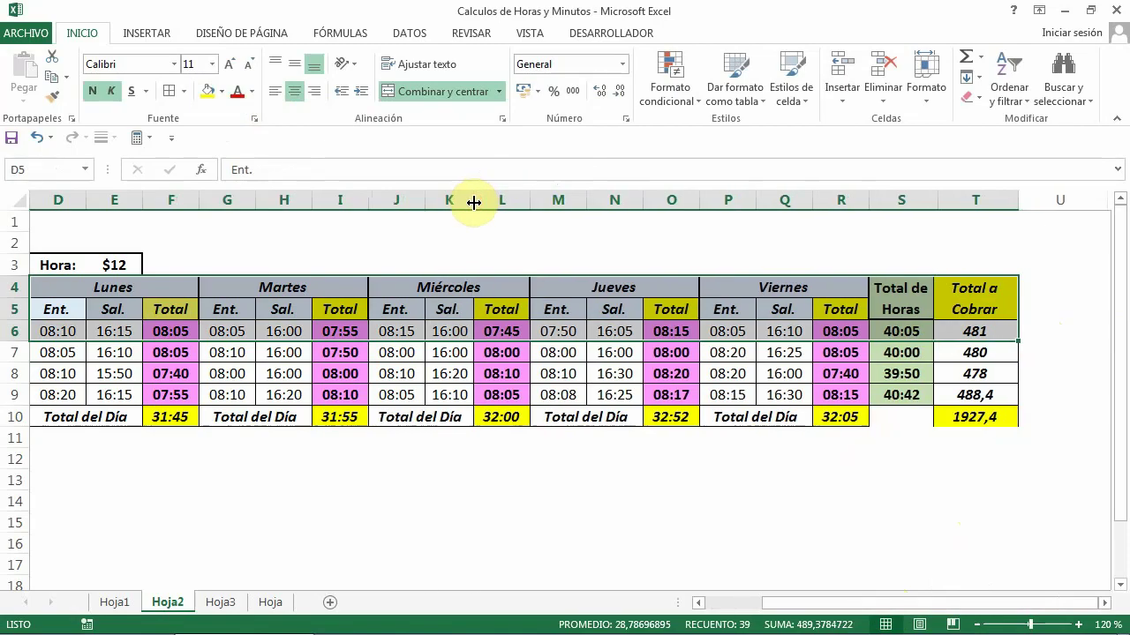
left_click(672, 513)
left_click_drag(781, 606, 760, 605)
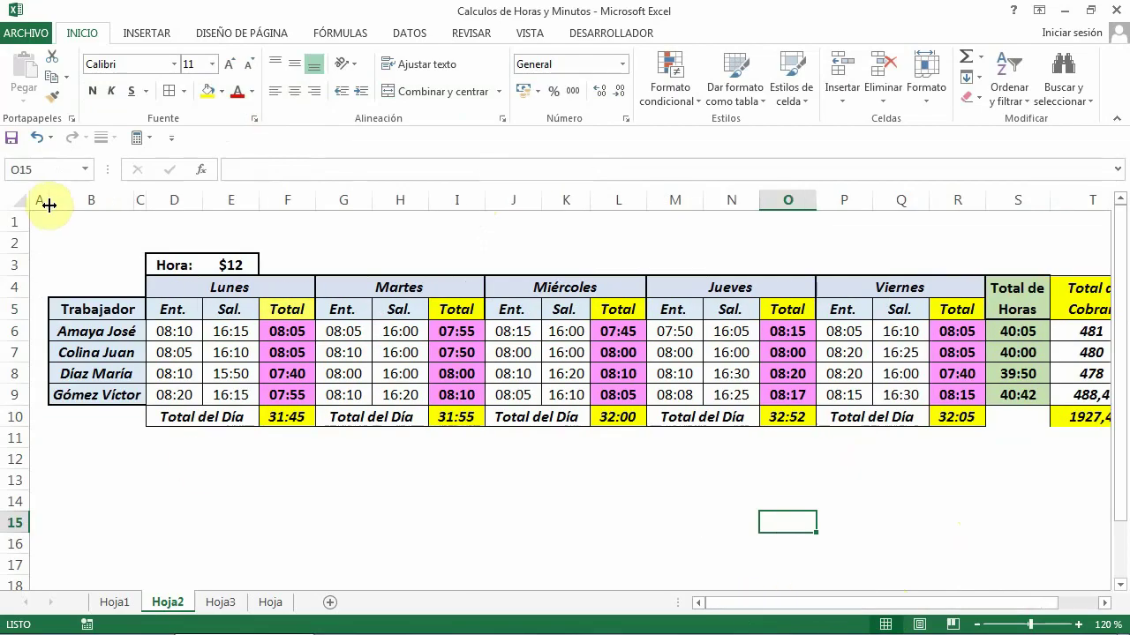
left_click_drag(45, 202, 35, 206)
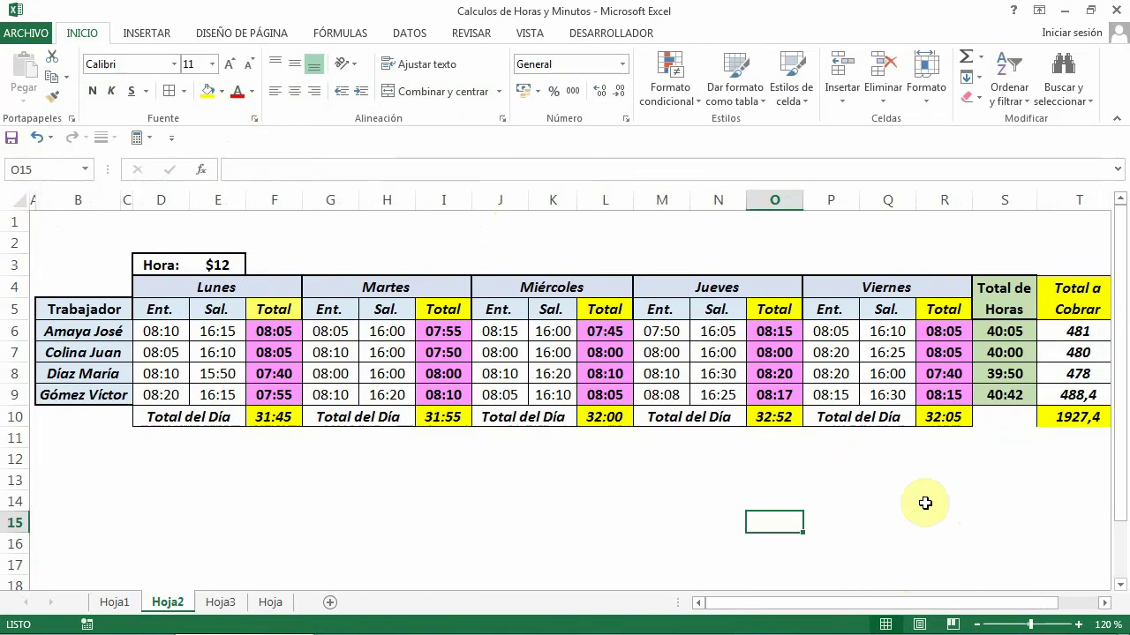
left_click(585, 502)
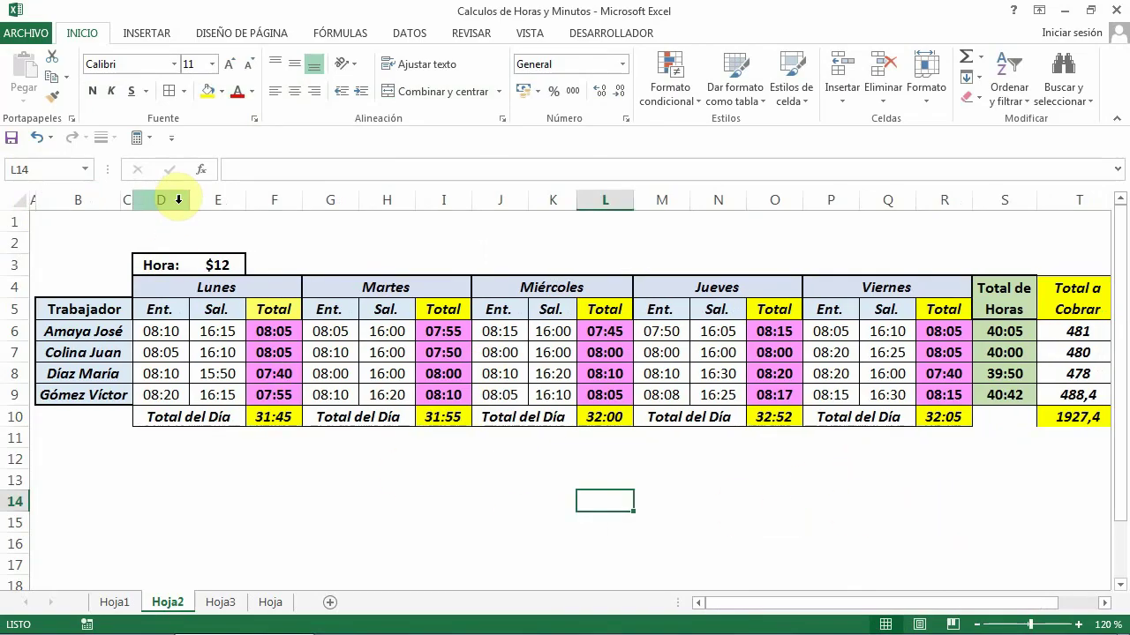
Narrow the day columns D through R and widen column A.
left_click_drag(168, 201, 866, 250)
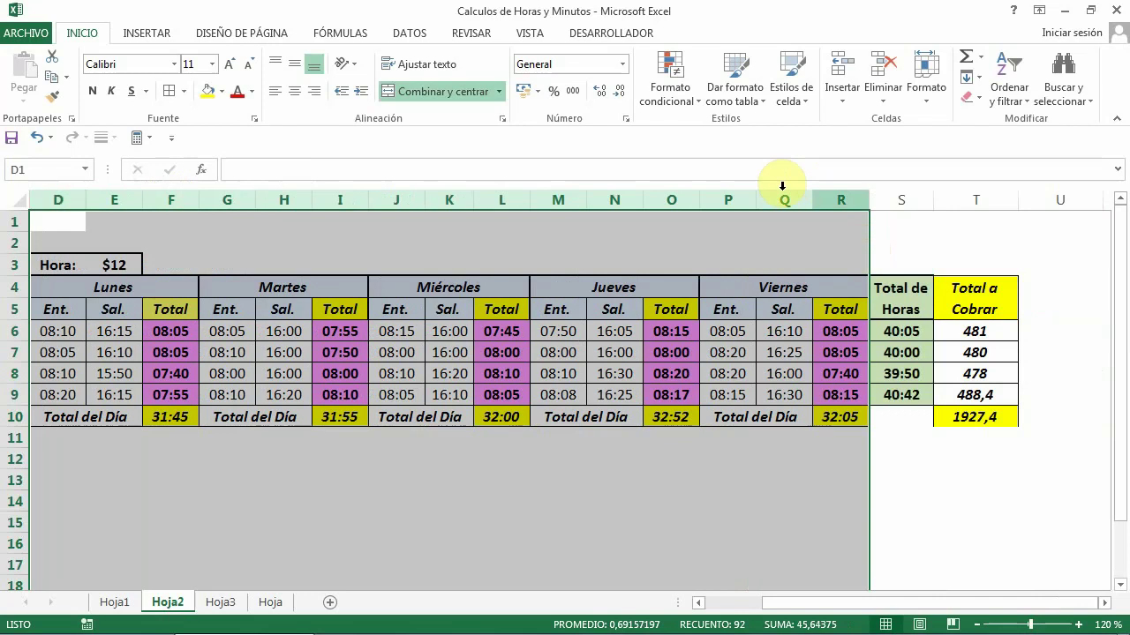
left_click_drag(755, 202, 749, 200)
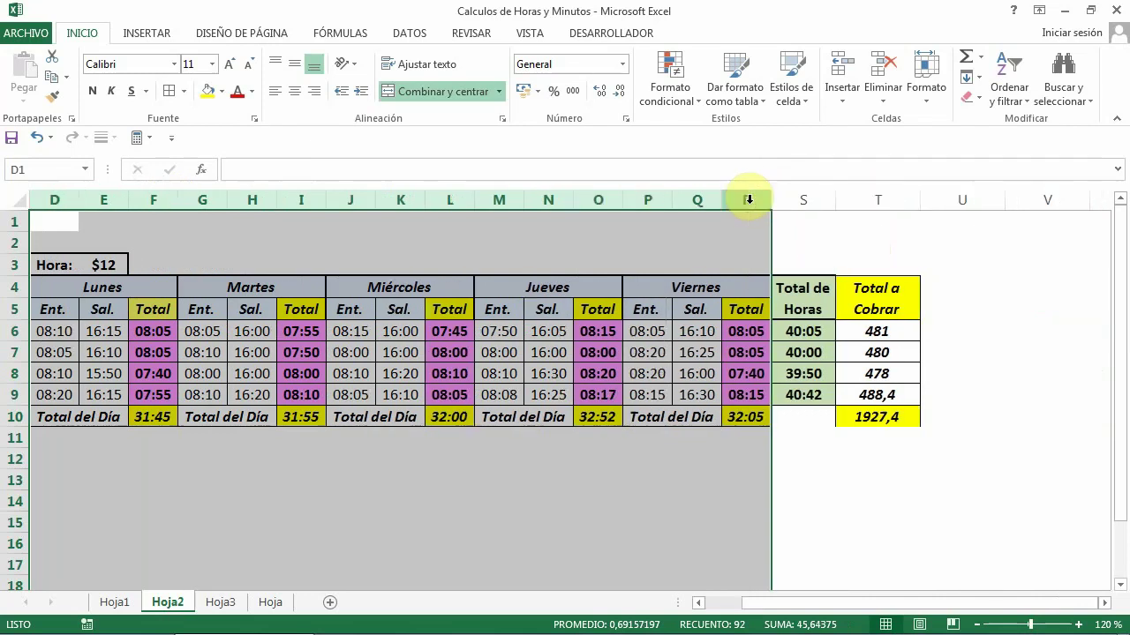
left_click(734, 558)
left_click_drag(832, 605, 726, 605)
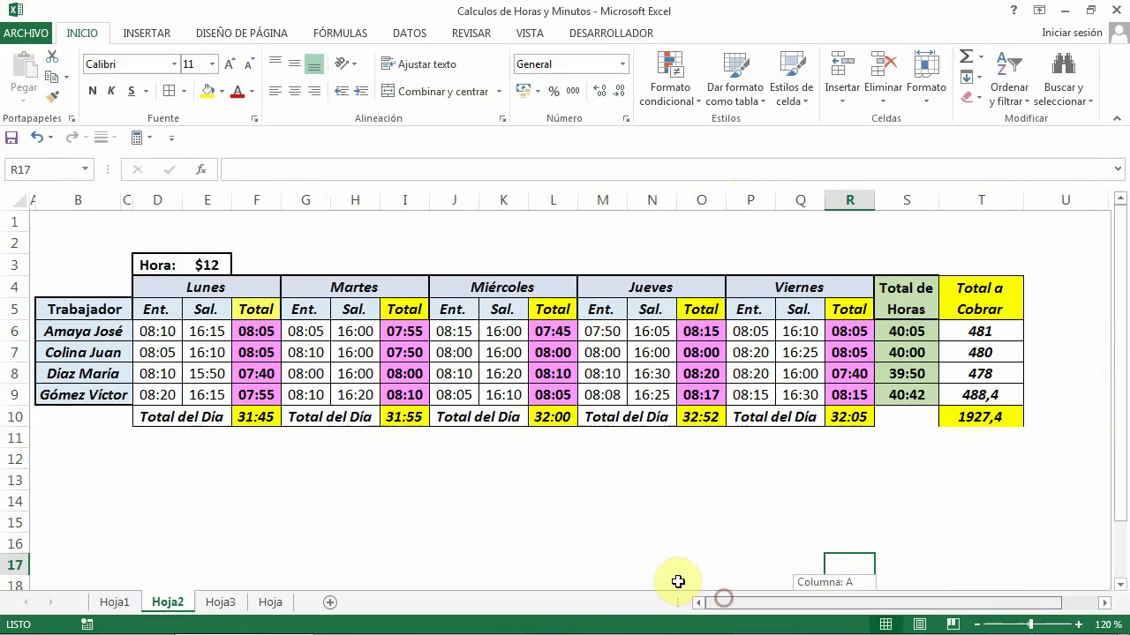
left_click_drag(44, 202, 57, 201)
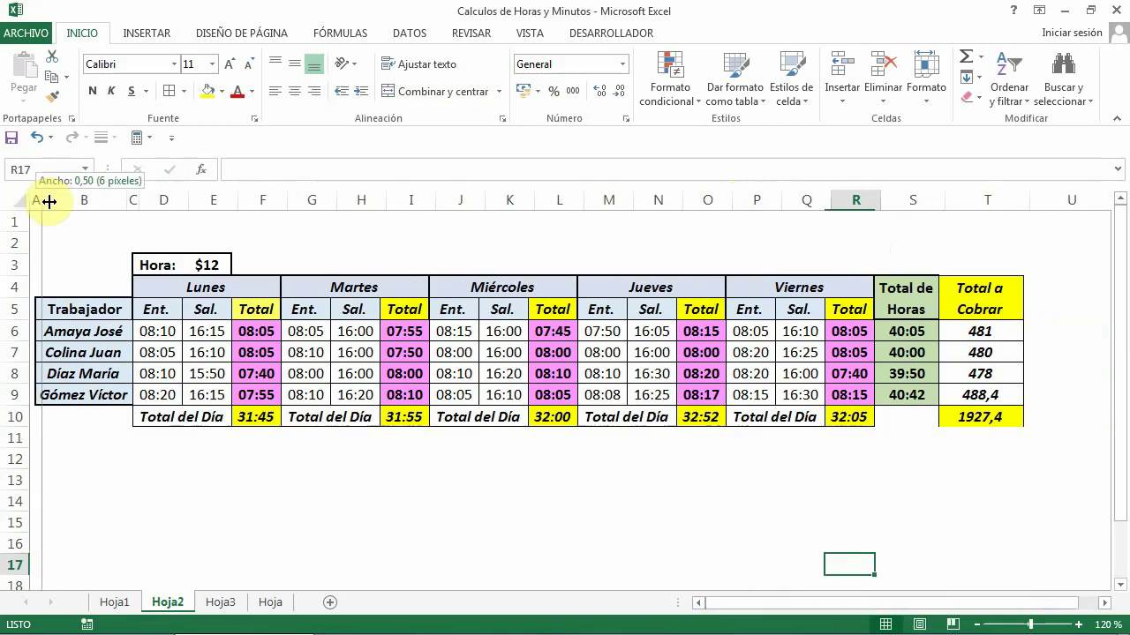
left_click(1003, 419)
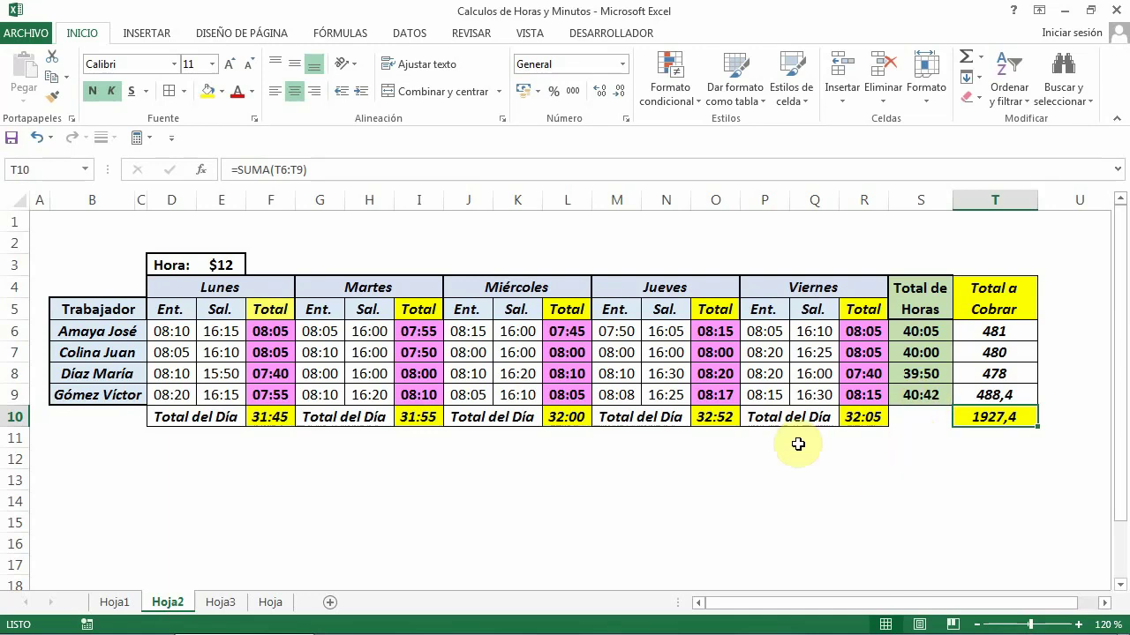
Open Hoja3 and check C3's dd/mm/yyyy hh:mm number format without changing it.
left_click(221, 603)
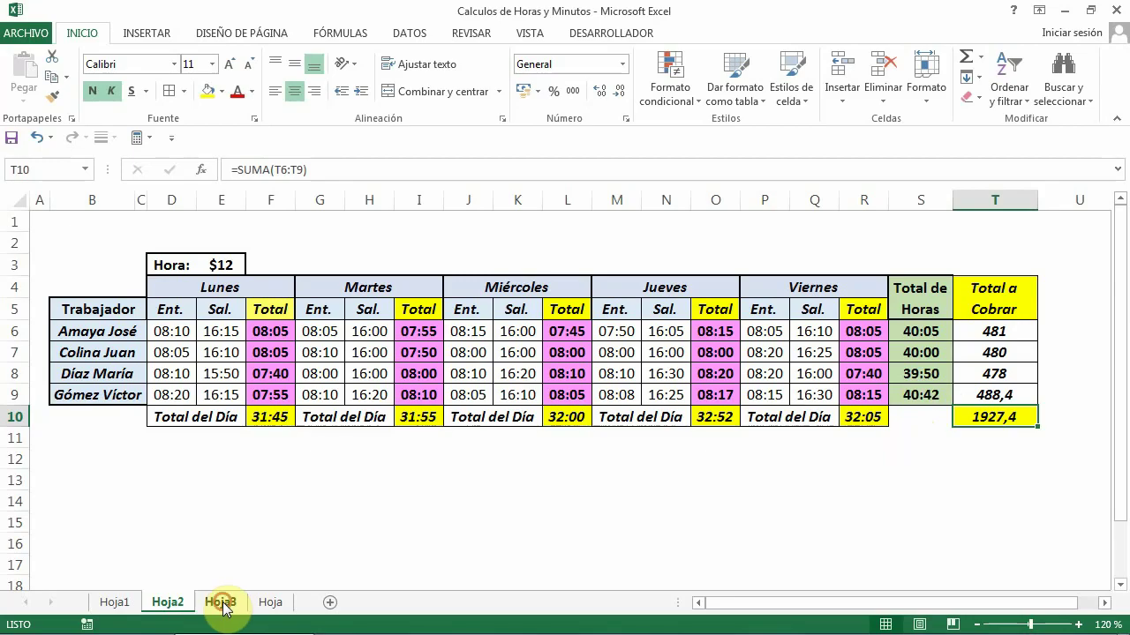
left_click(648, 527)
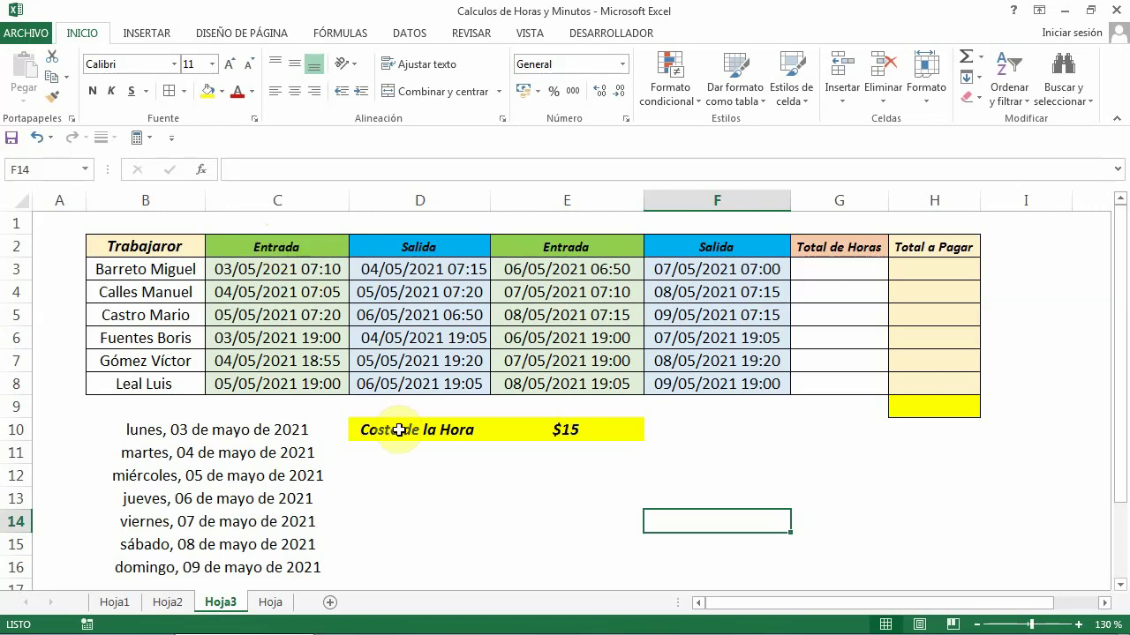
left_click(256, 270)
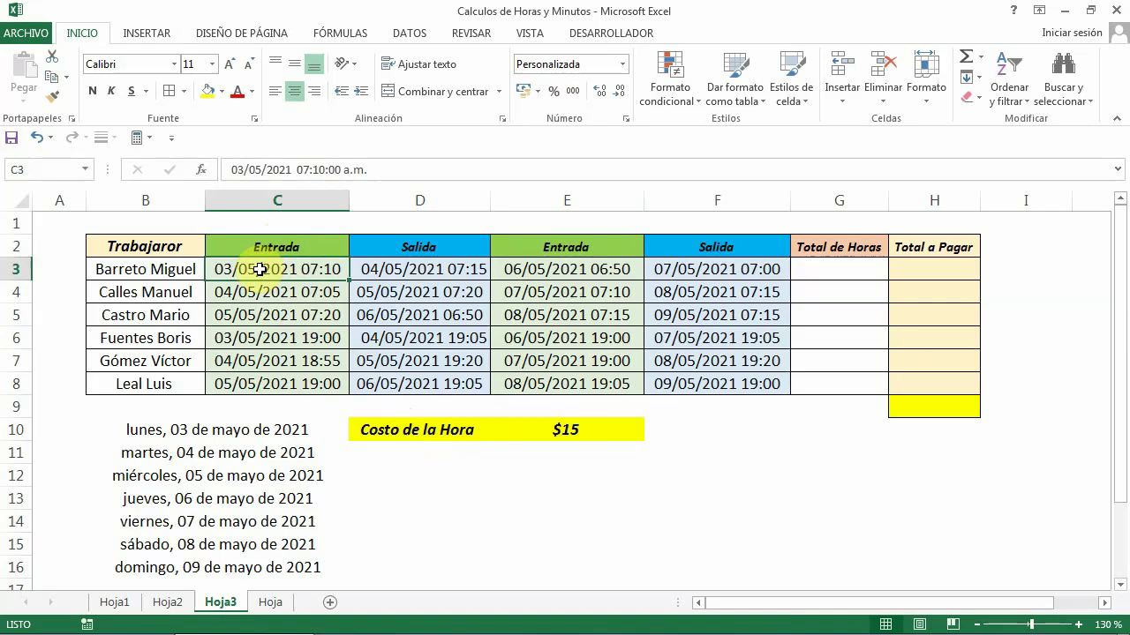
left_click(623, 64)
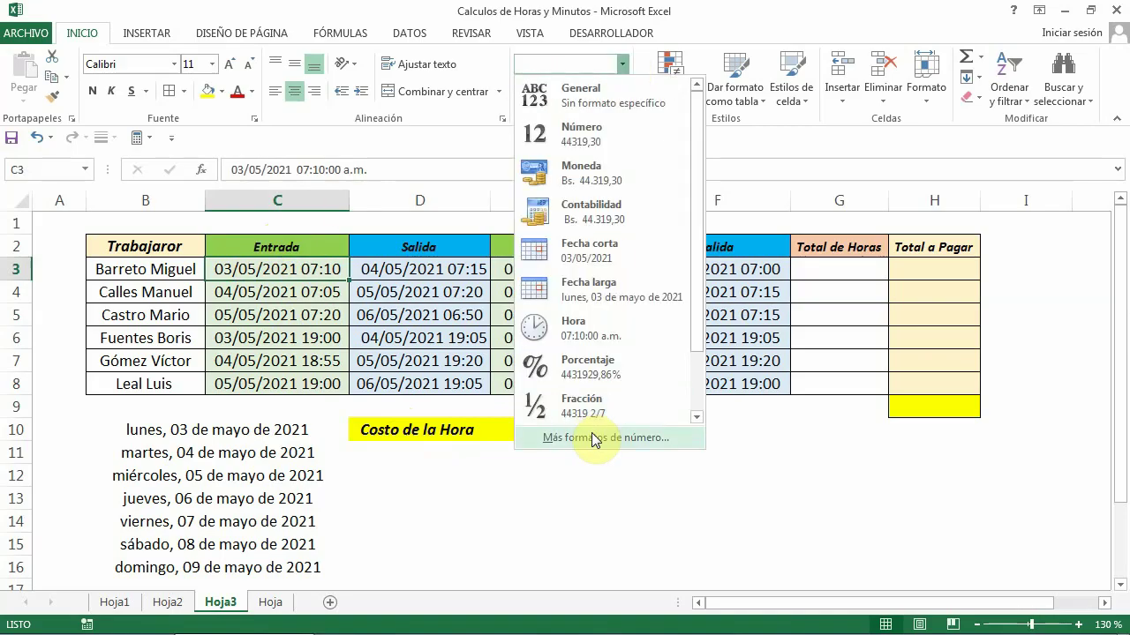
left_click(590, 438)
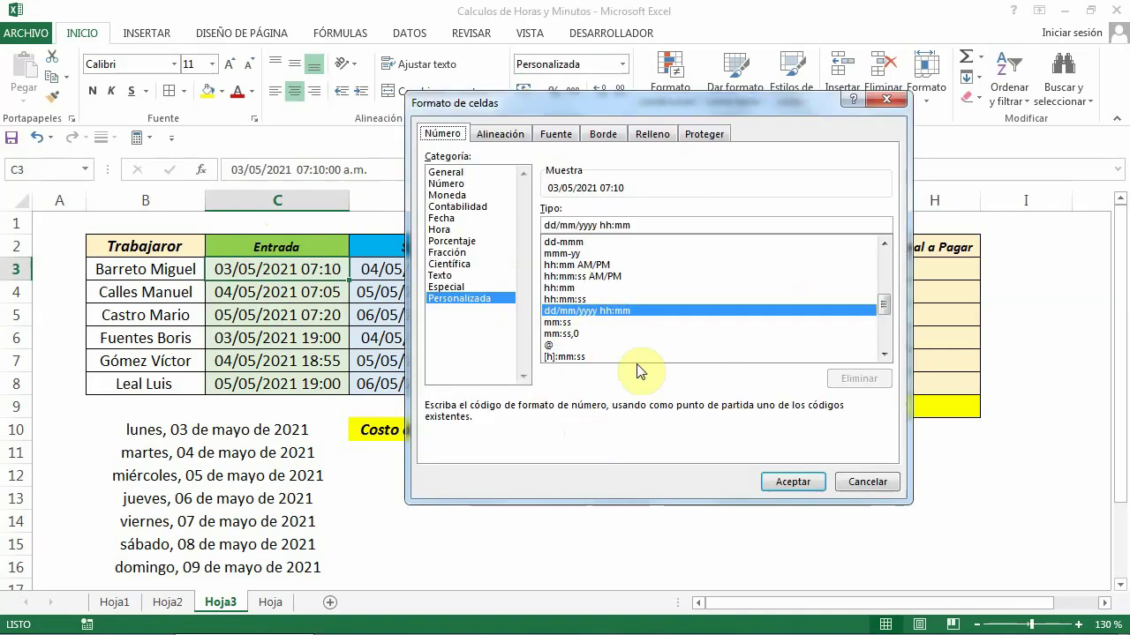
left_click(793, 481)
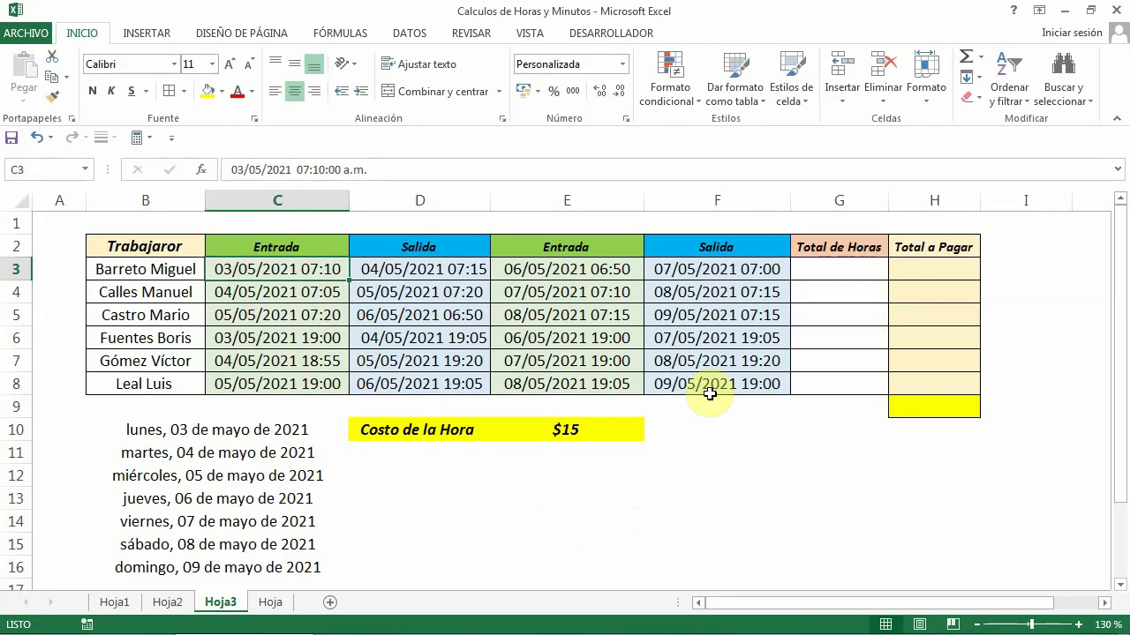
Select G3:H8 and browse the Personalizada number format codes for an elapsed-hours format.
left_click(833, 265)
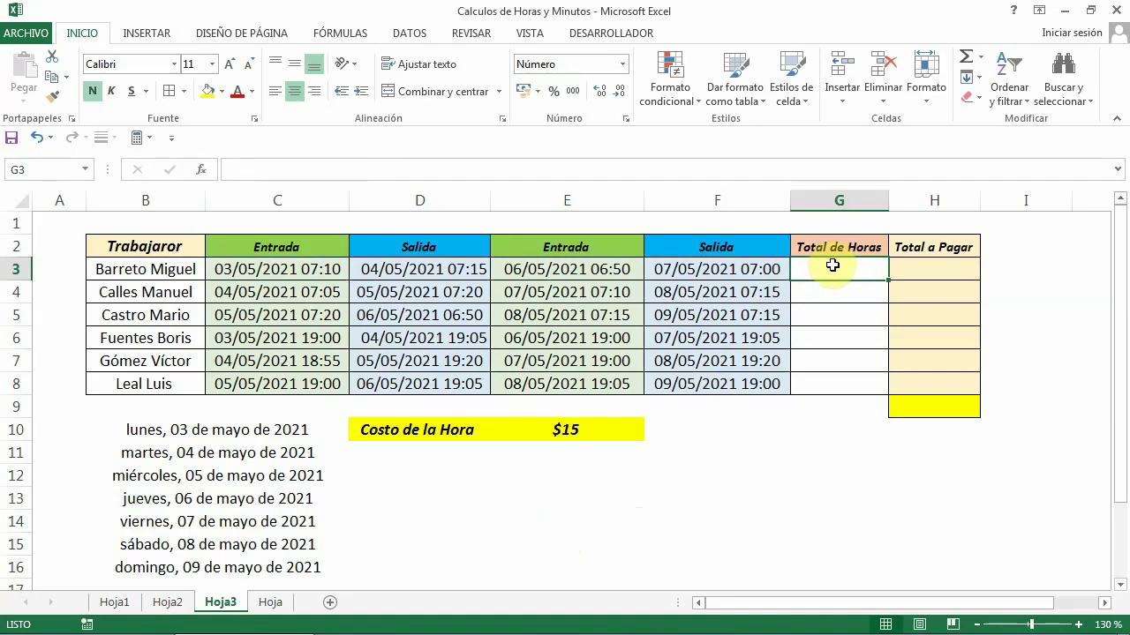
left_click_drag(832, 267, 934, 386)
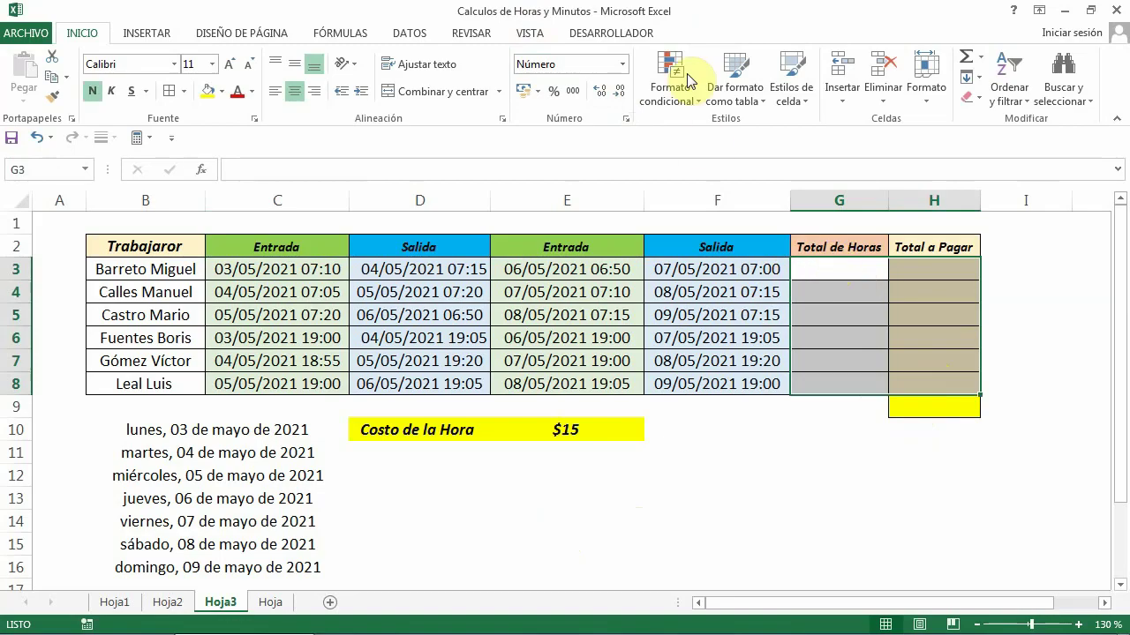
left_click(624, 65)
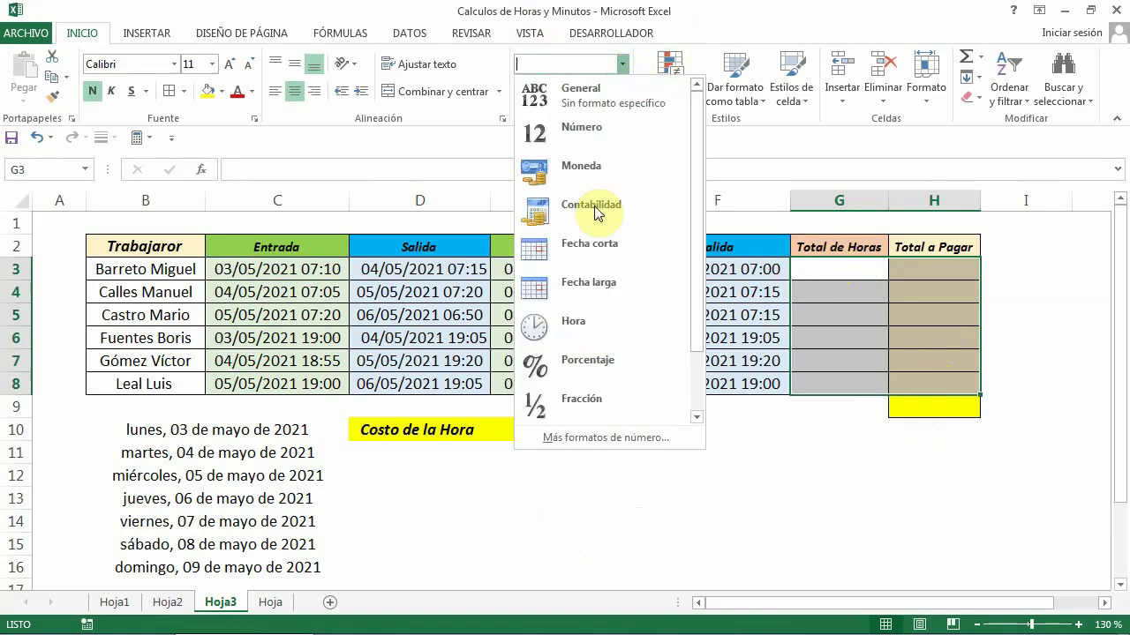
left_click(573, 437)
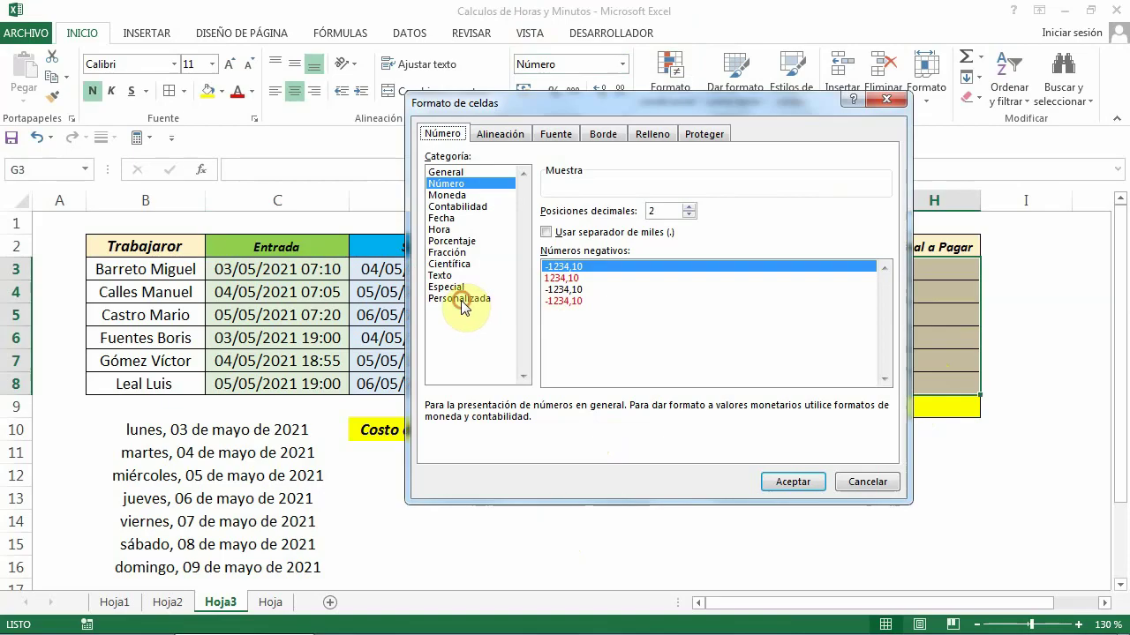
left_click(459, 299)
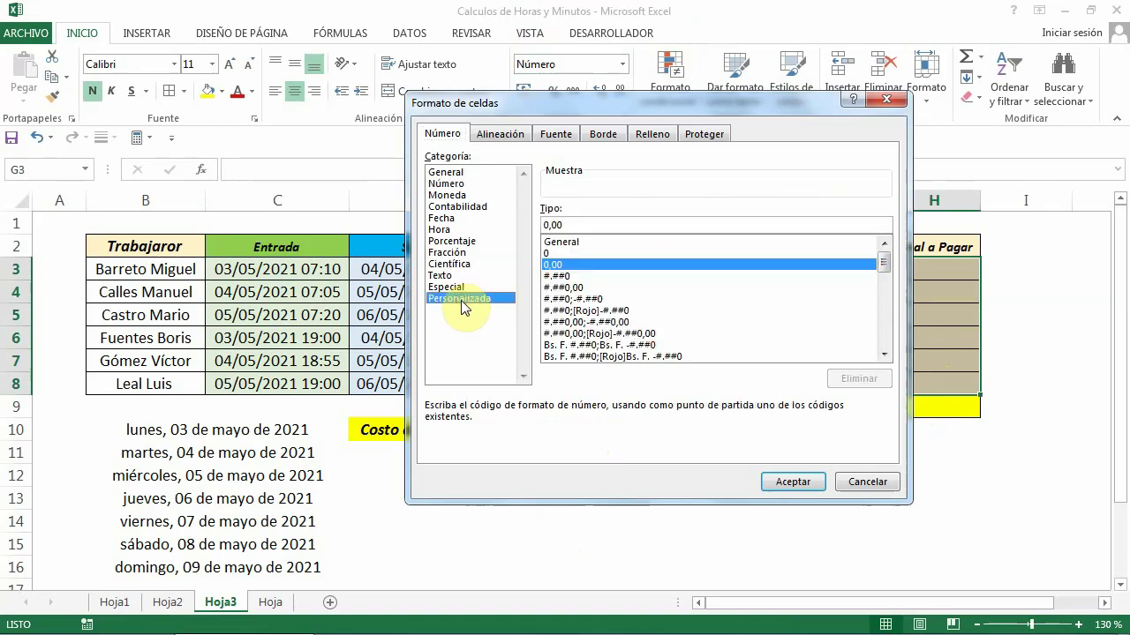
left_click(883, 353)
left_click(883, 353)
left_click(883, 354)
left_click(884, 354)
left_click(884, 354)
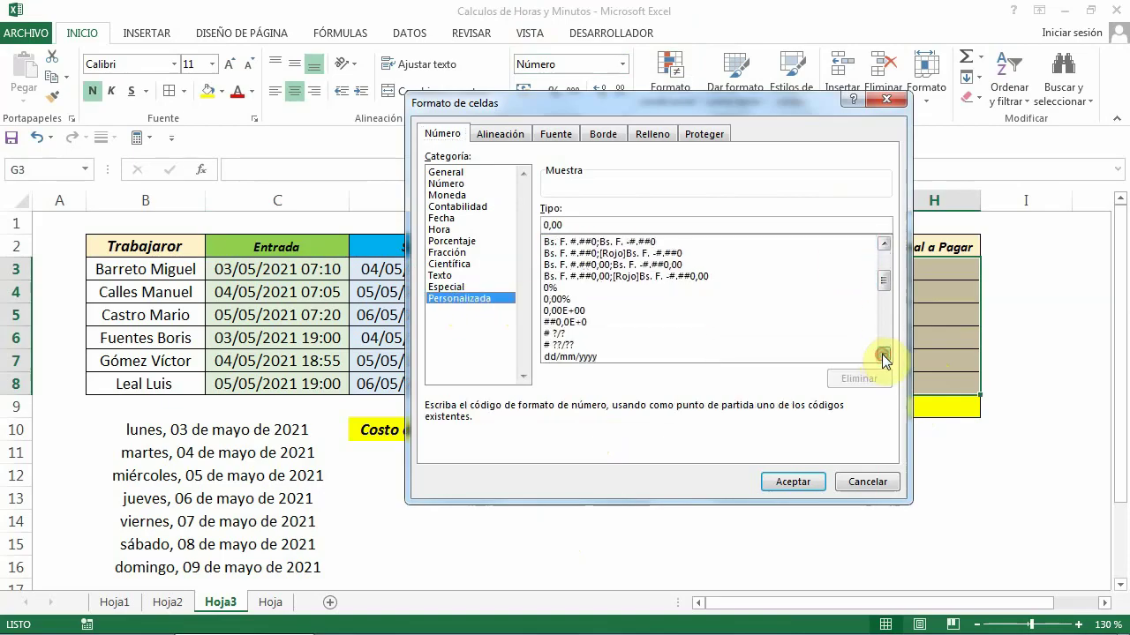
left_click(883, 354)
left_click(884, 354)
left_click(883, 354)
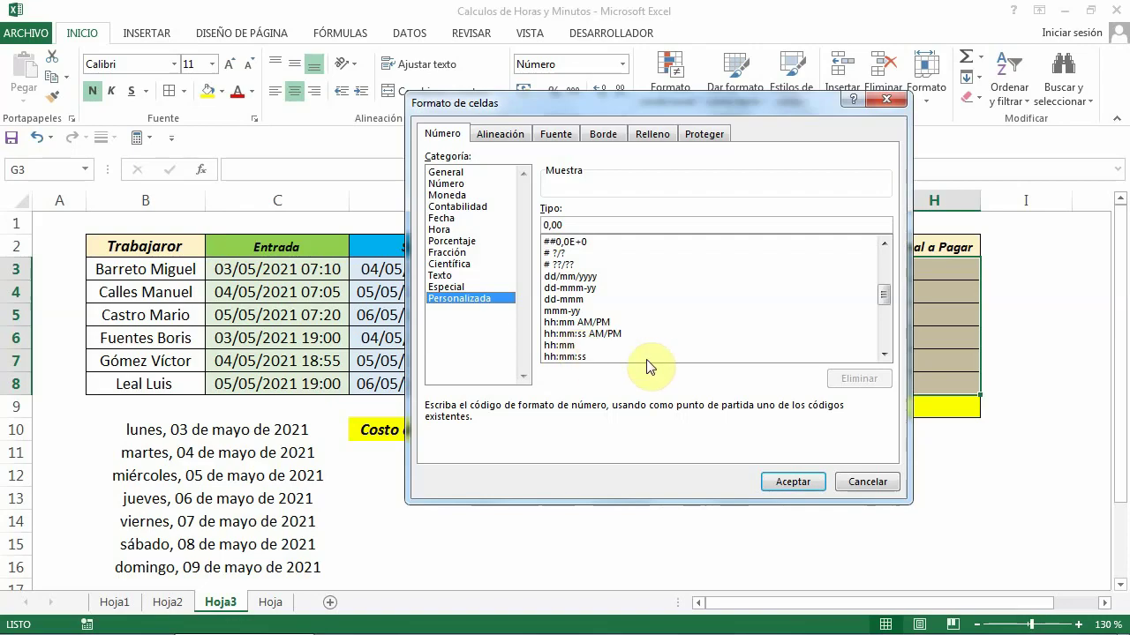
left_click(884, 355)
left_click(884, 355)
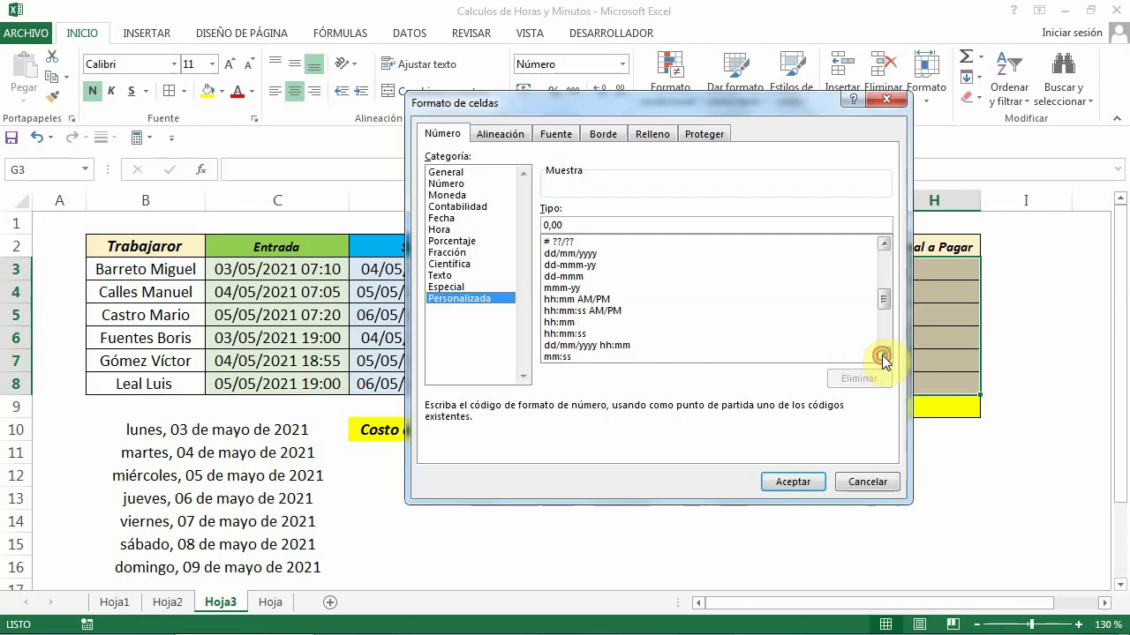
left_click(884, 354)
left_click(883, 355)
Give G3:H8 the custom [h]:mm format by trimming the seconds from [h]:mm:ss.
left_click(567, 345)
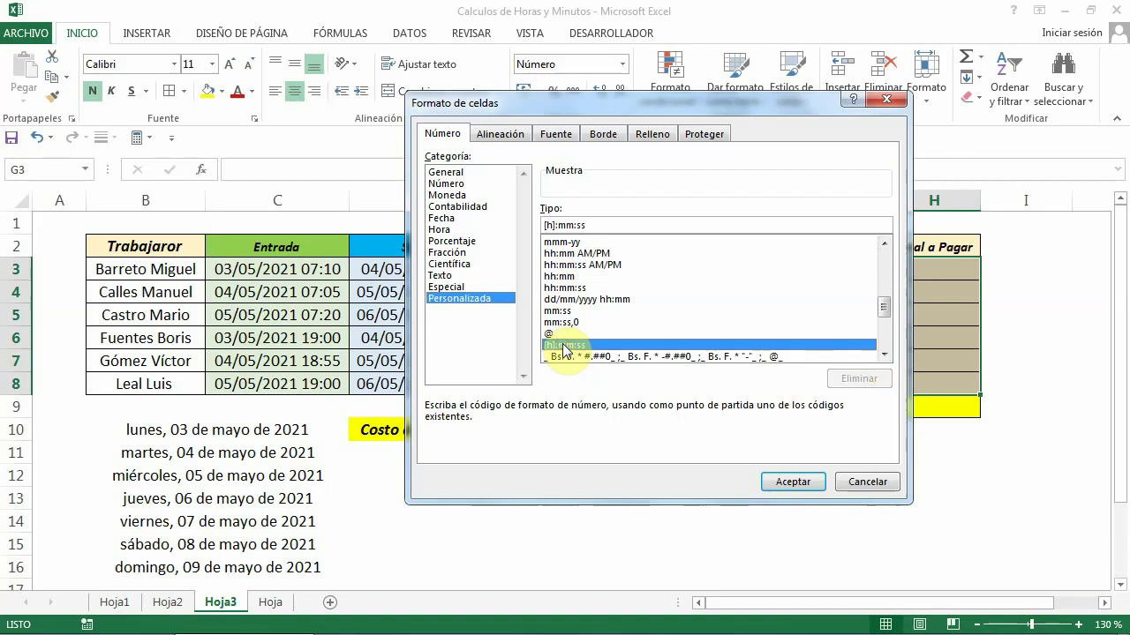
left_click(595, 227)
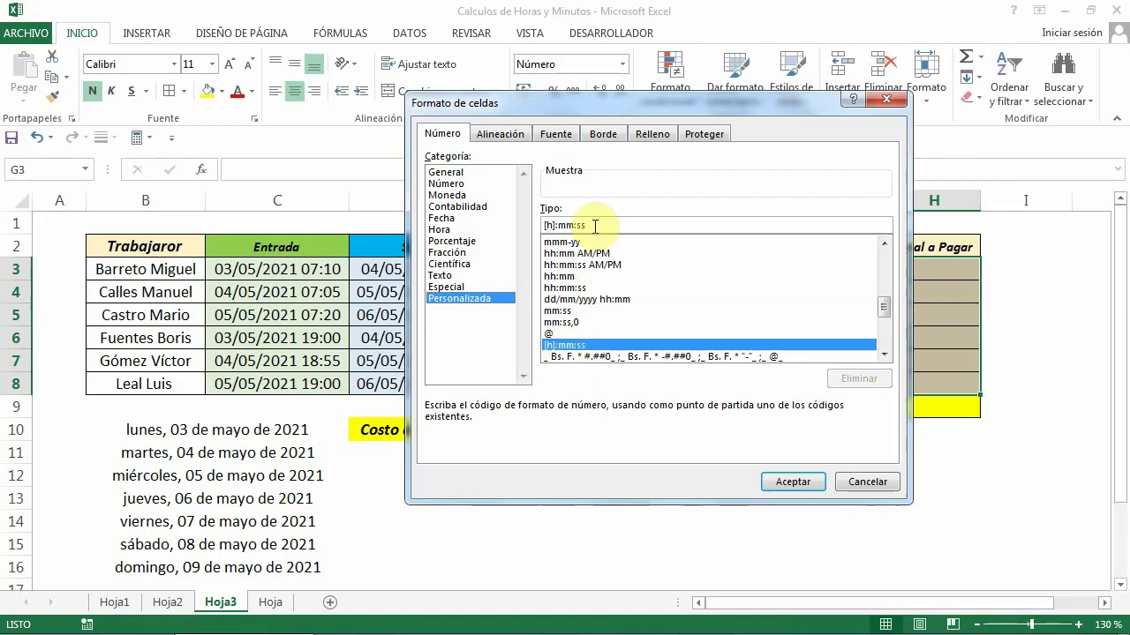
key("BackSpace")
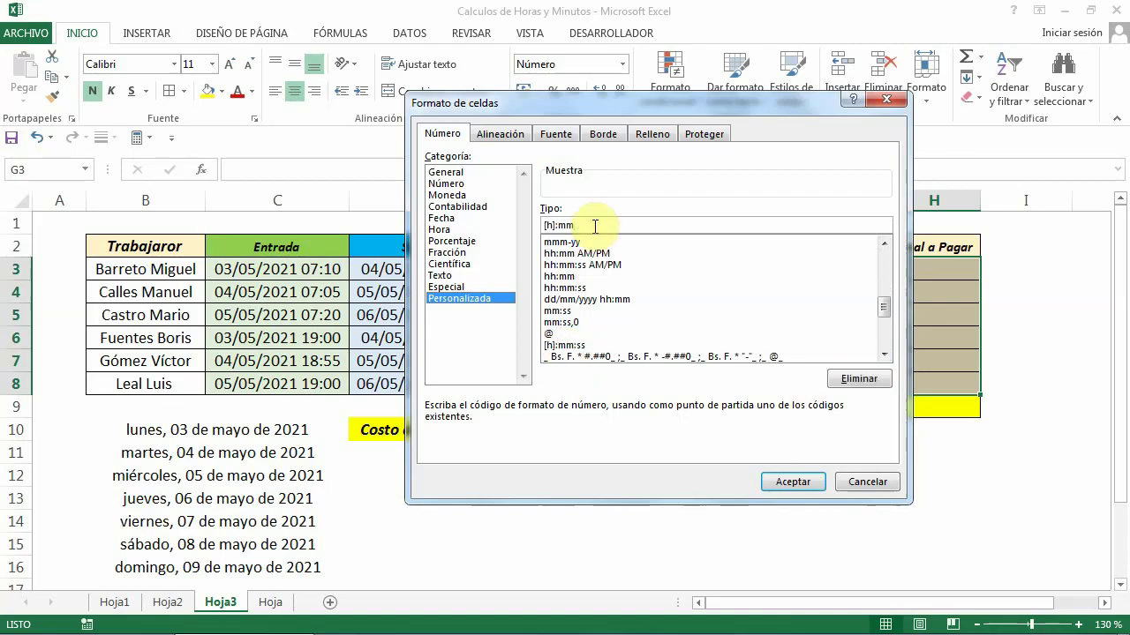
left_click(790, 482)
left_click(861, 481)
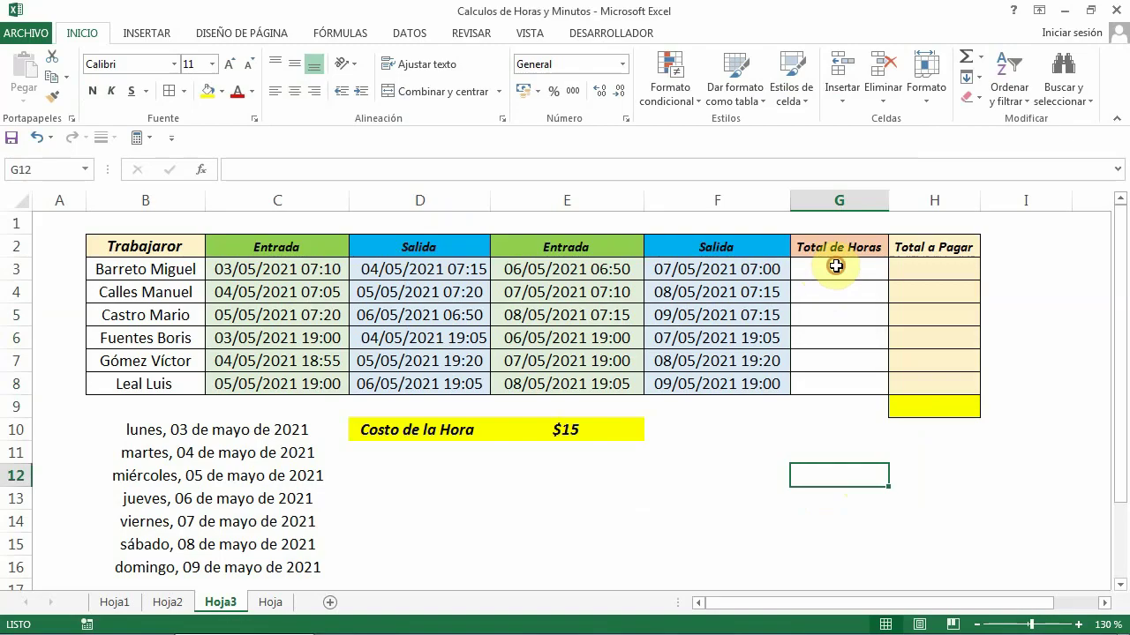
Enter =(D3-C3)+(F3-E3) in G3 to total the first worker's hours, 48:15.
left_click(825, 265)
left_click(238, 170)
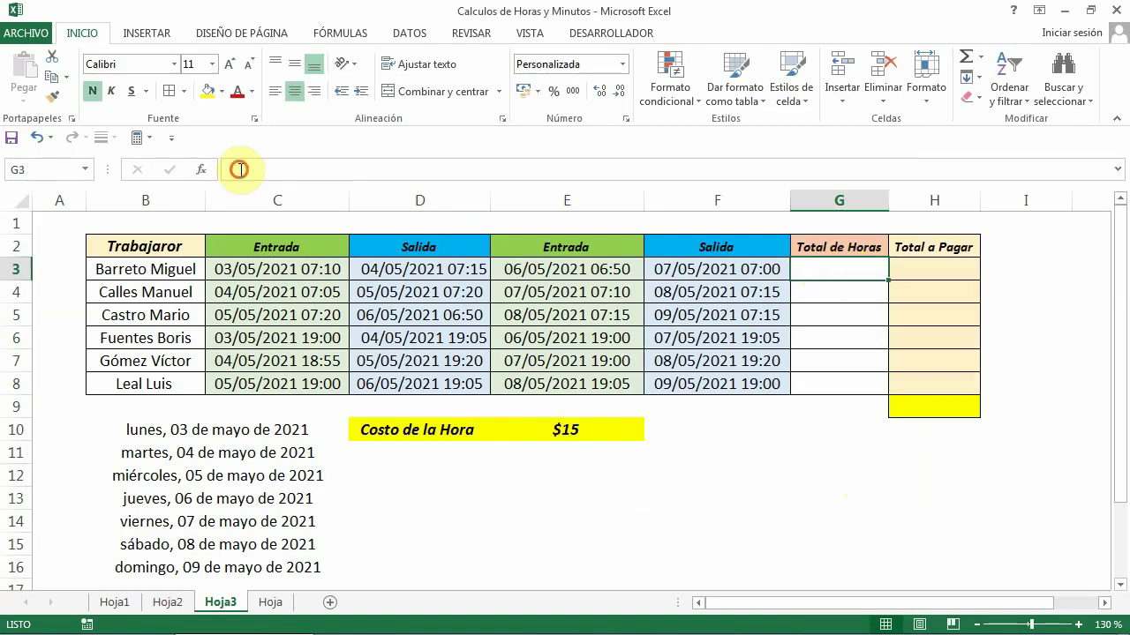
type("=")
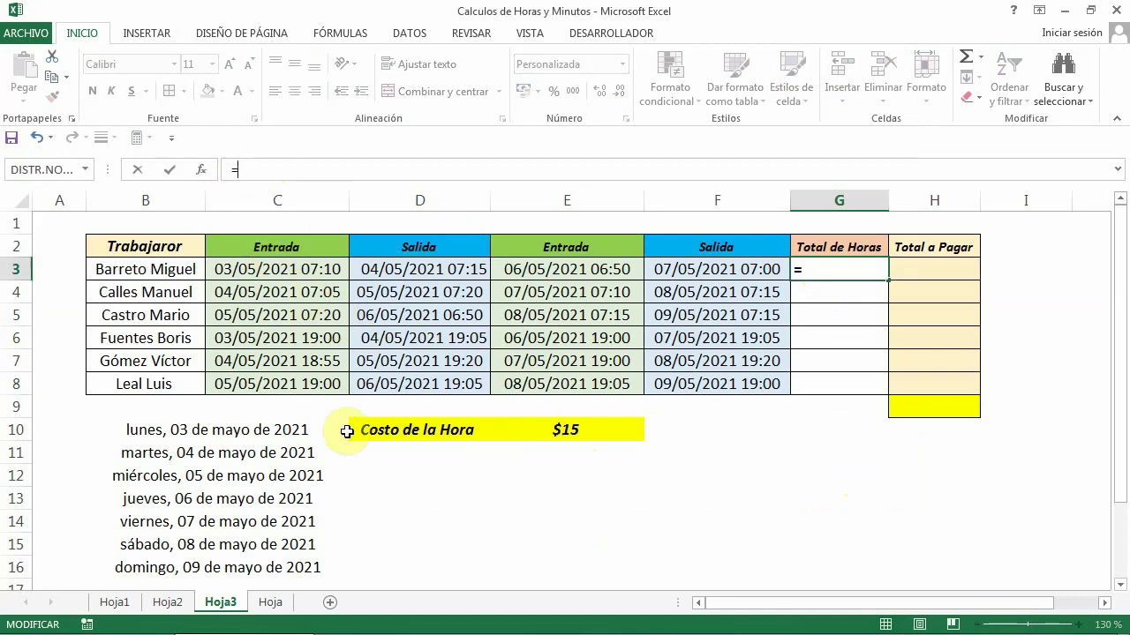
type("(")
left_click(430, 265)
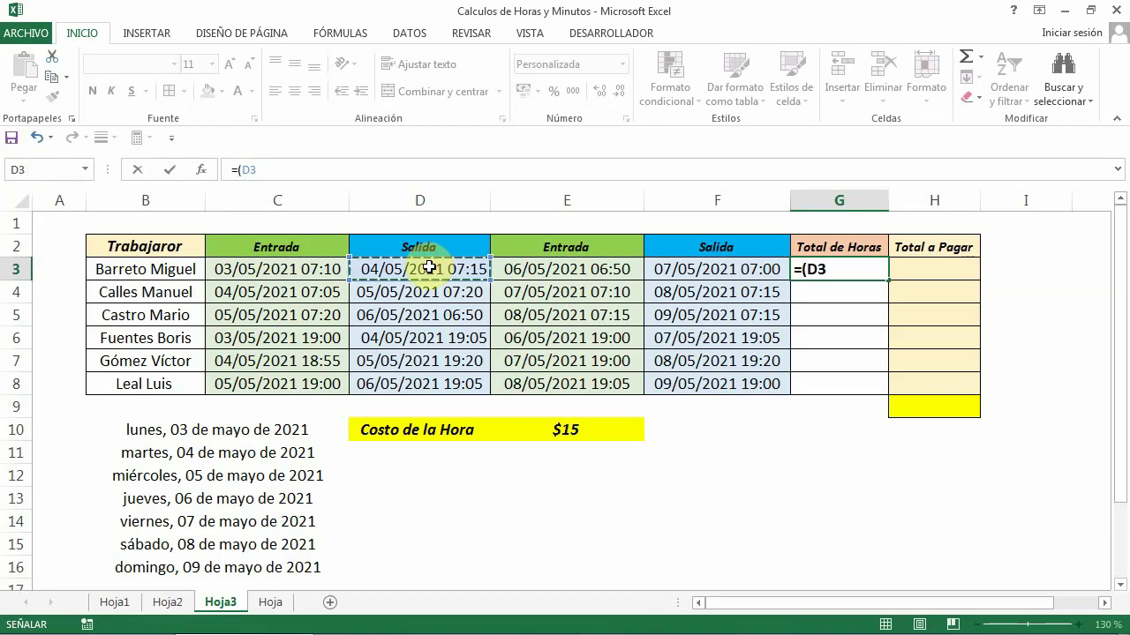
type("-")
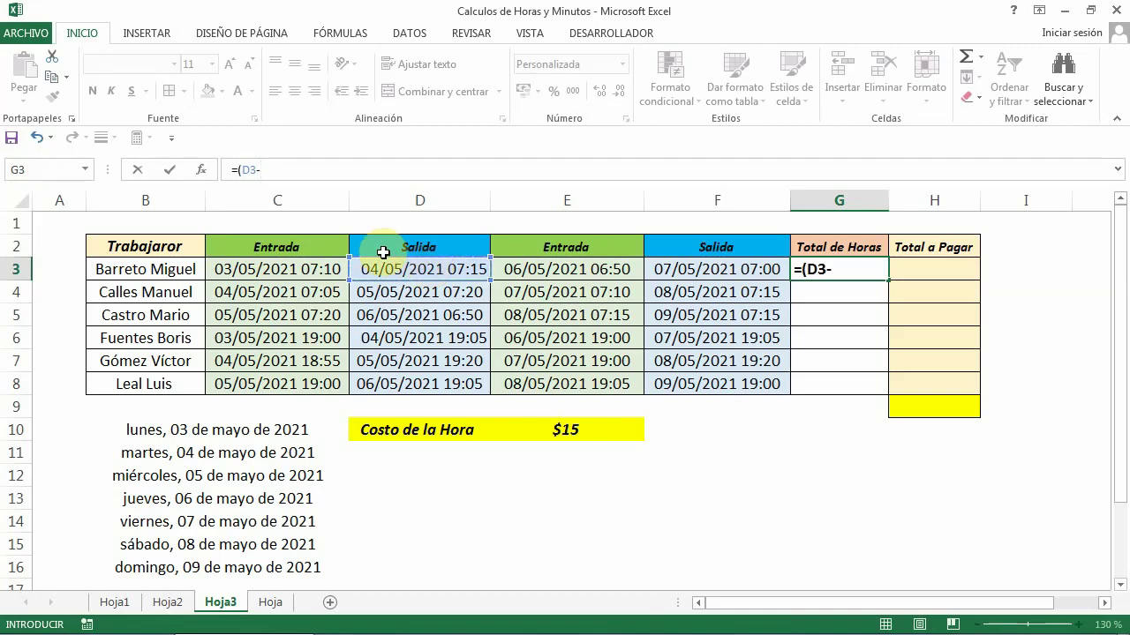
left_click(272, 270)
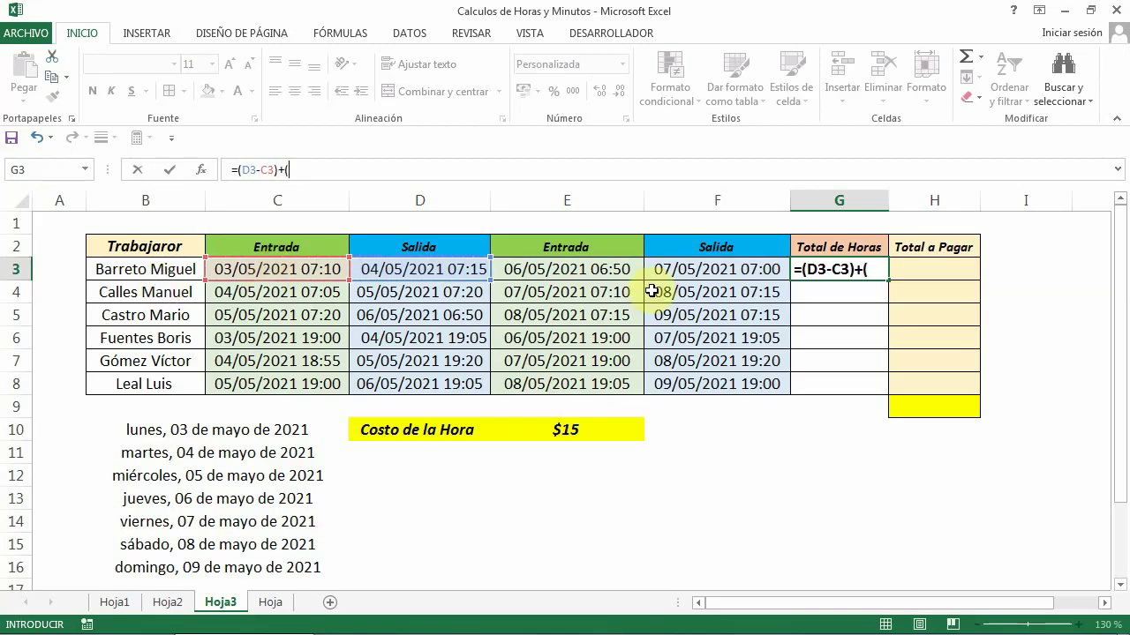
left_click(707, 267)
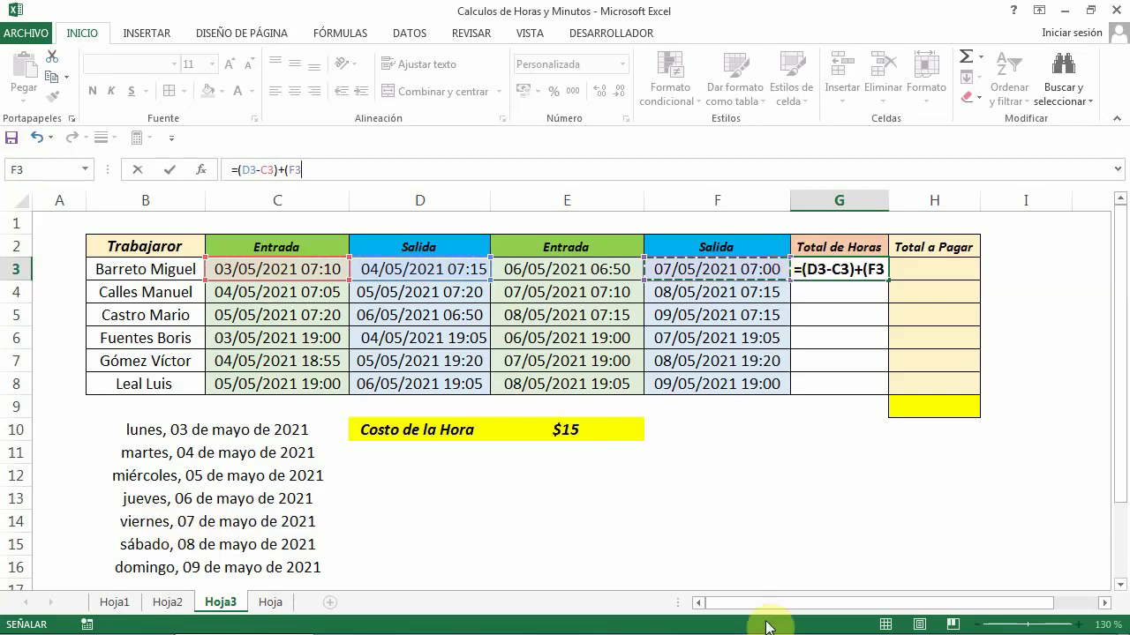
type("-")
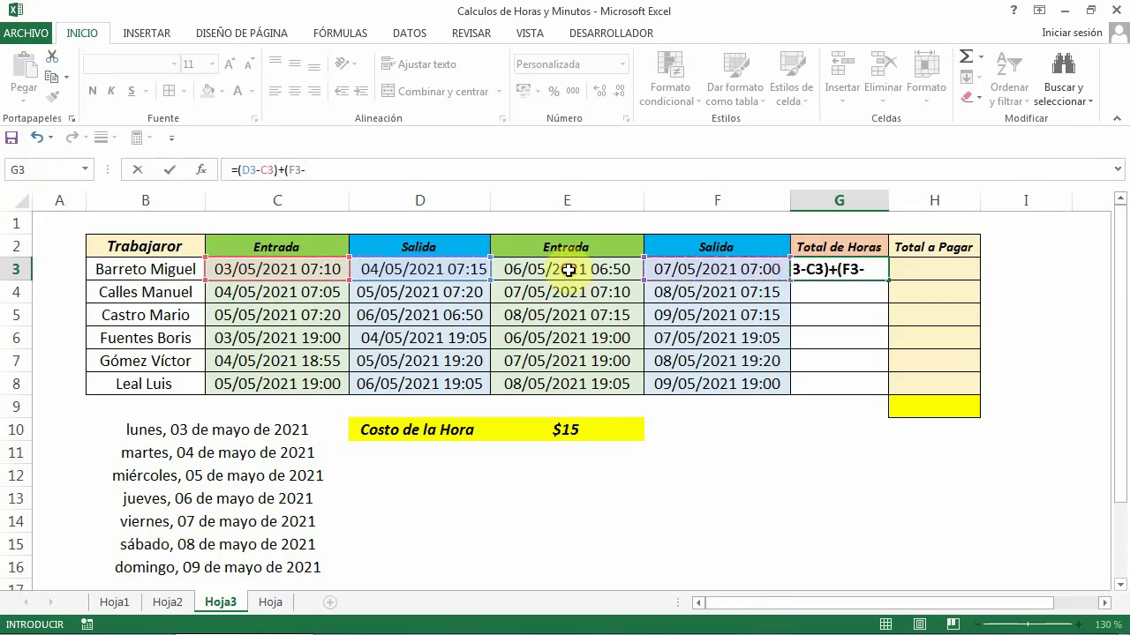
left_click(569, 270)
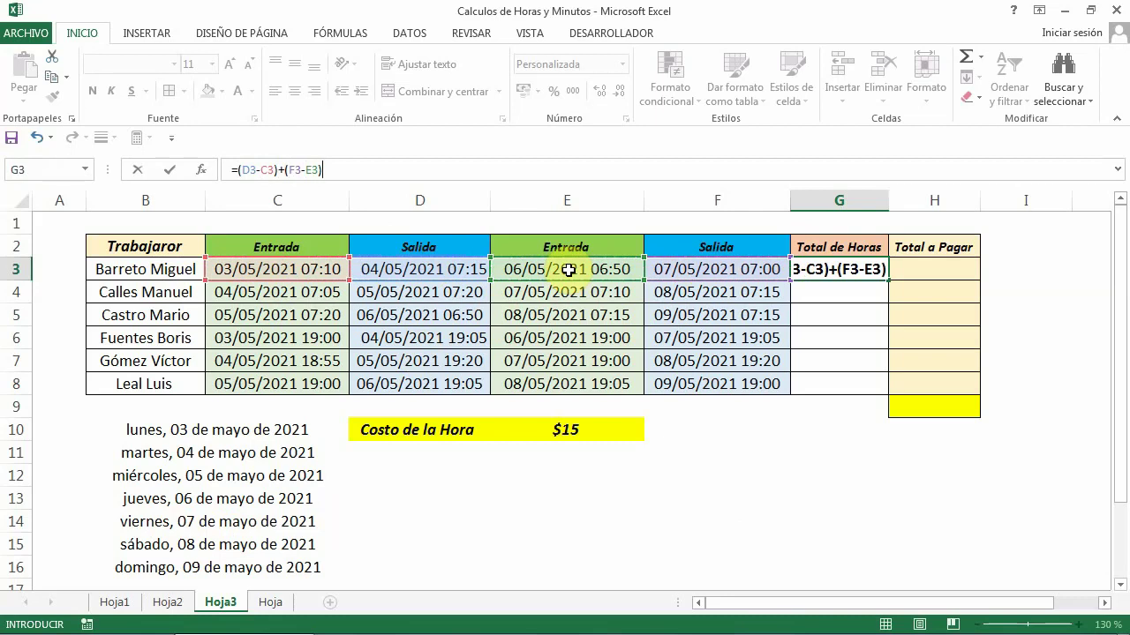
key("Return")
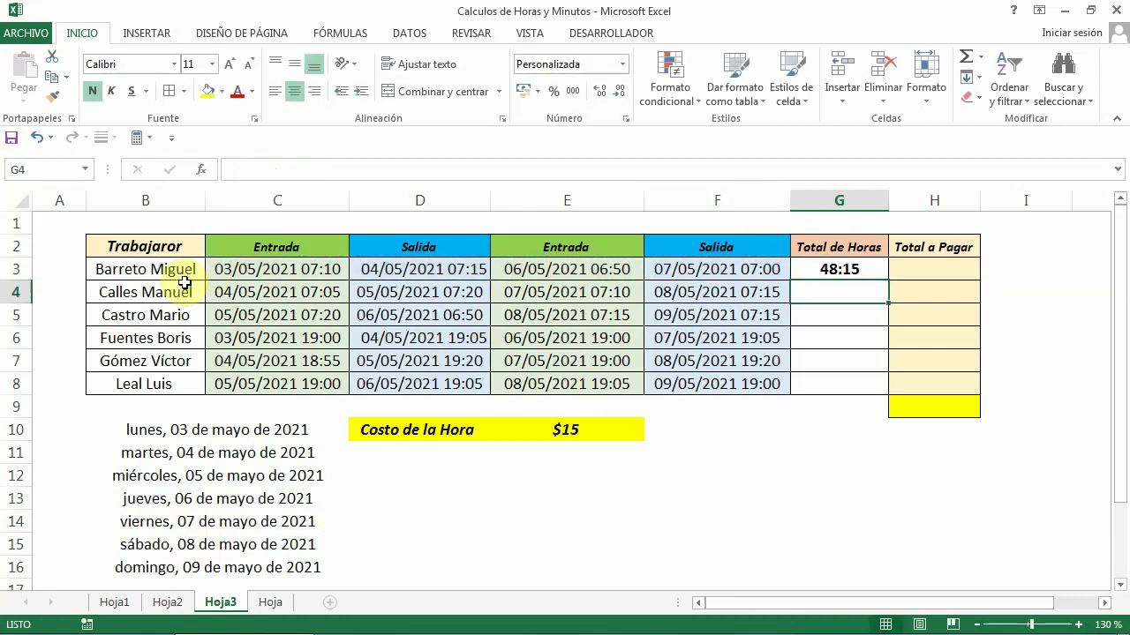
Fill the hours formula down from G3 to G8 for all six workers.
left_click(836, 270)
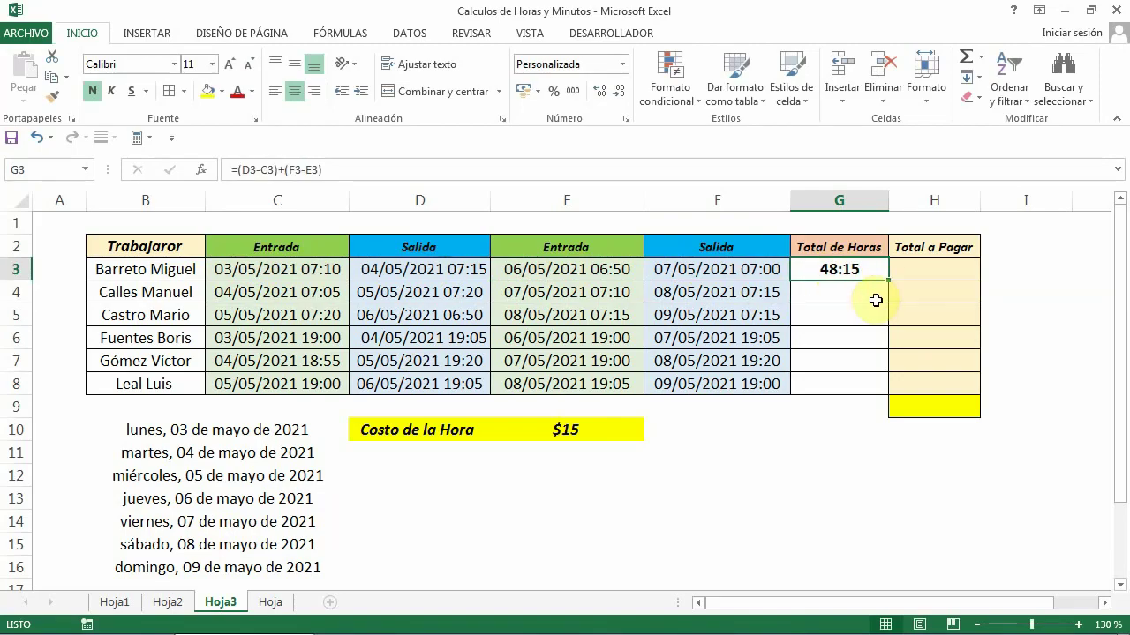
left_click_drag(888, 279, 860, 435)
left_click(834, 272)
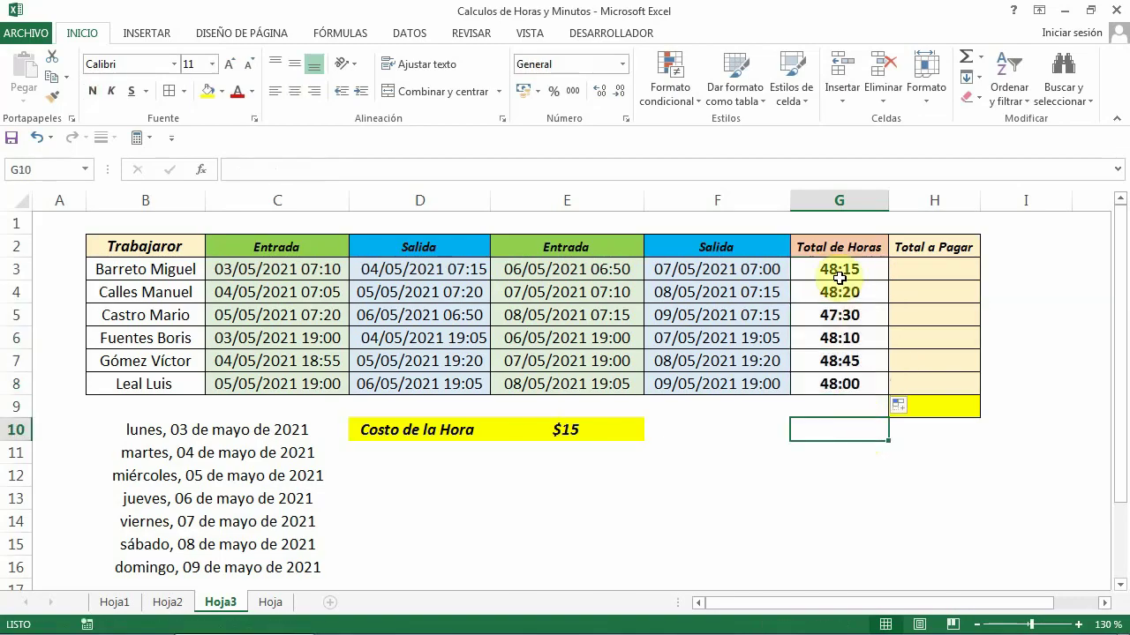
left_click(835, 436)
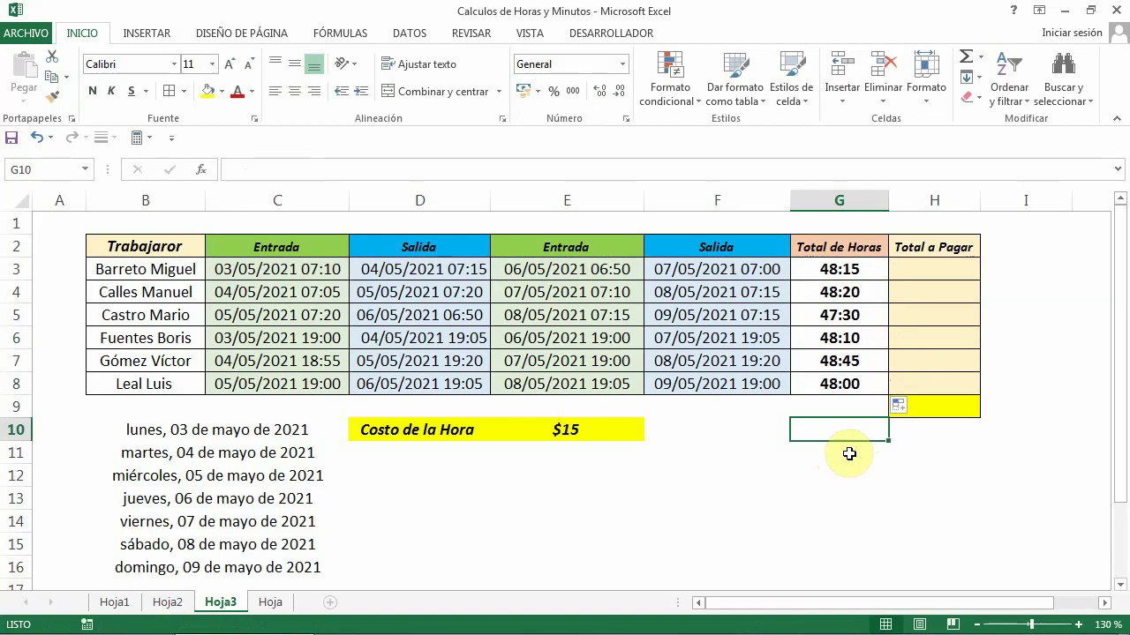
left_click(925, 269)
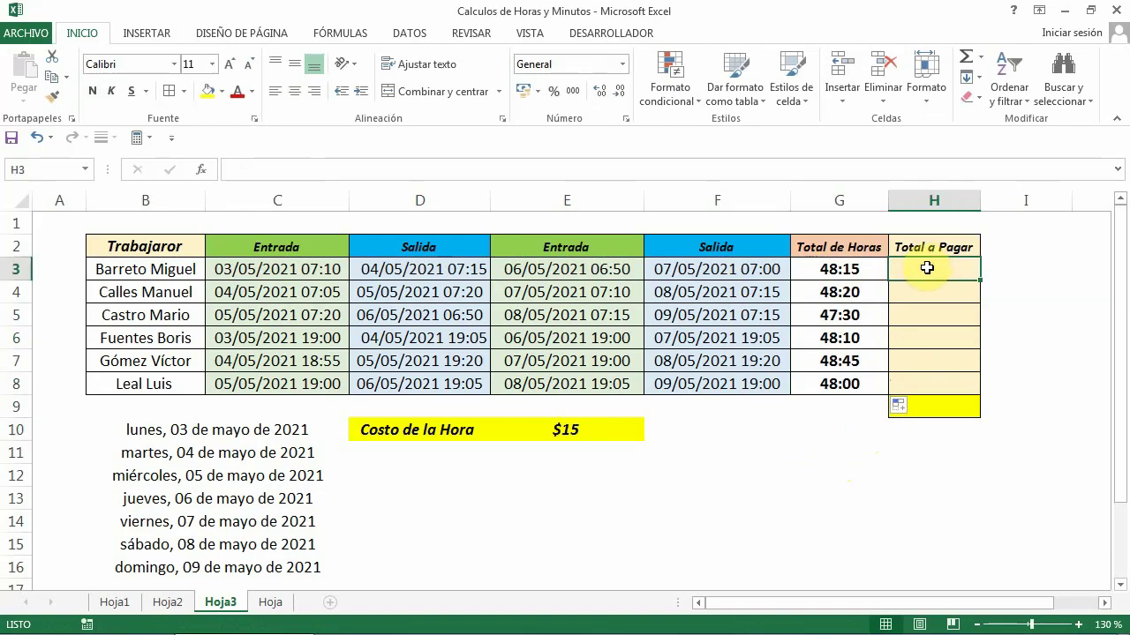
Enter =G3*24*$E$10 in H3, with the hourly cost E10 as an absolute reference.
left_click(280, 169)
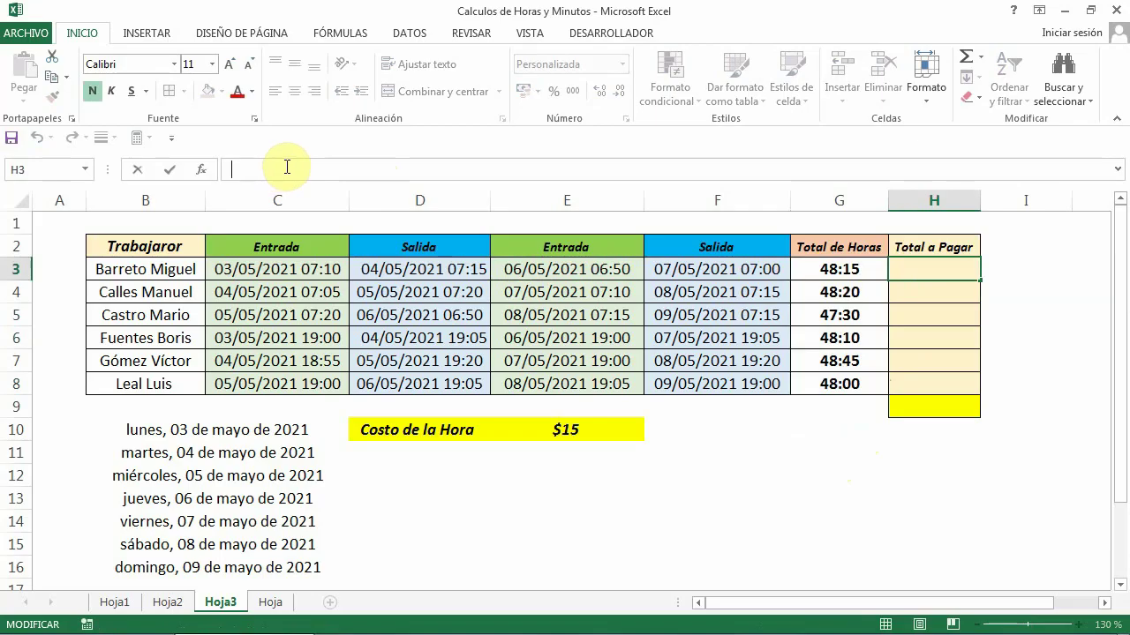
type("=")
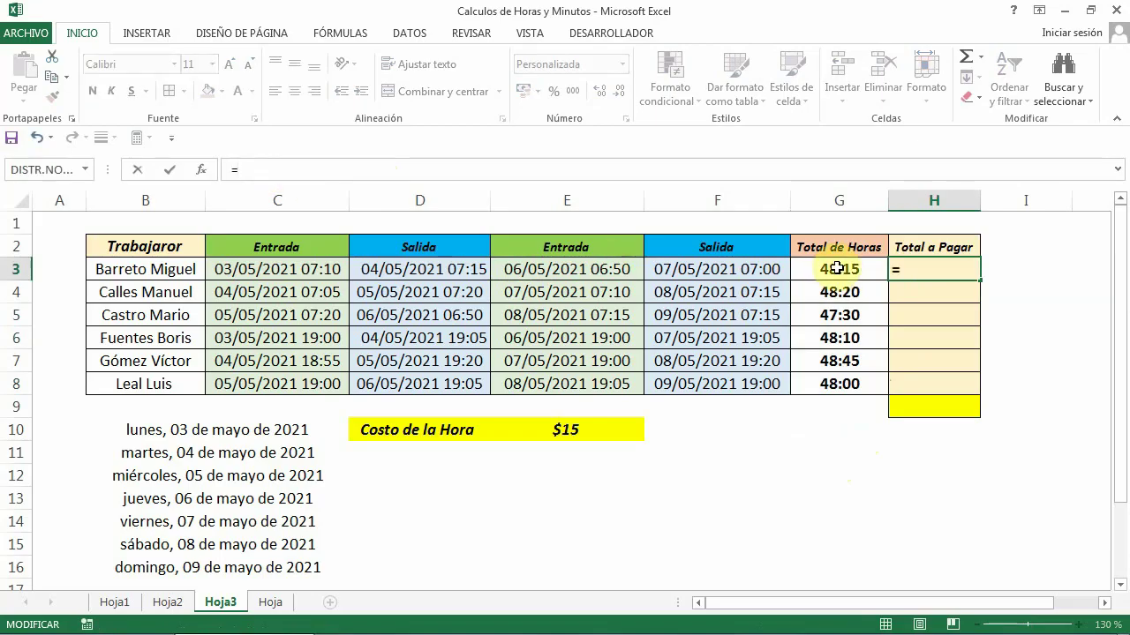
left_click(836, 268)
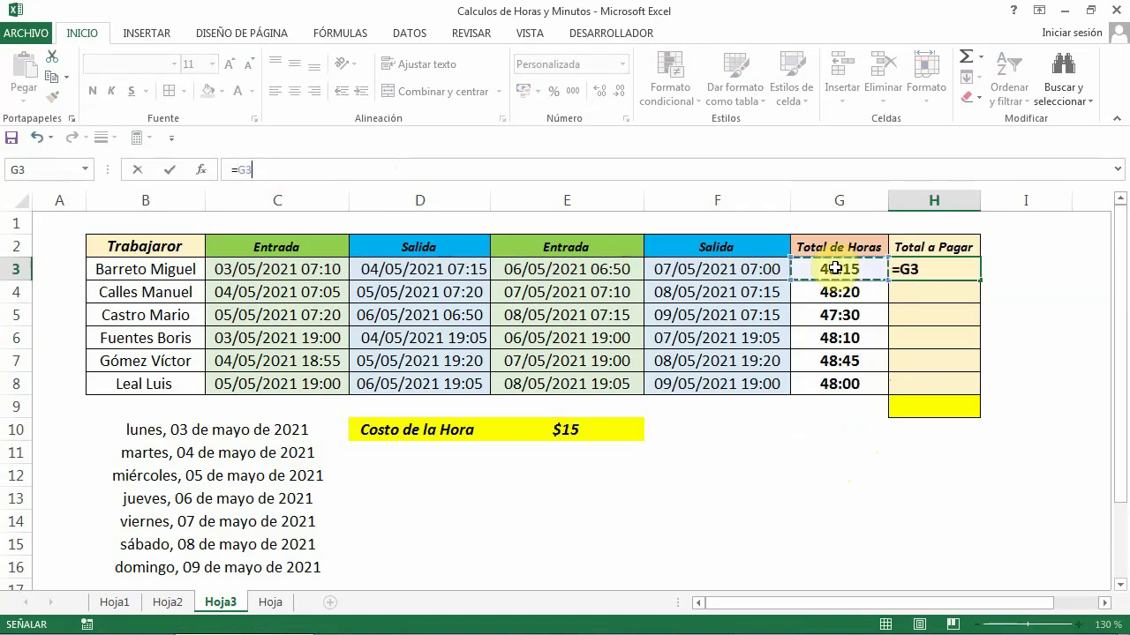
type("*")
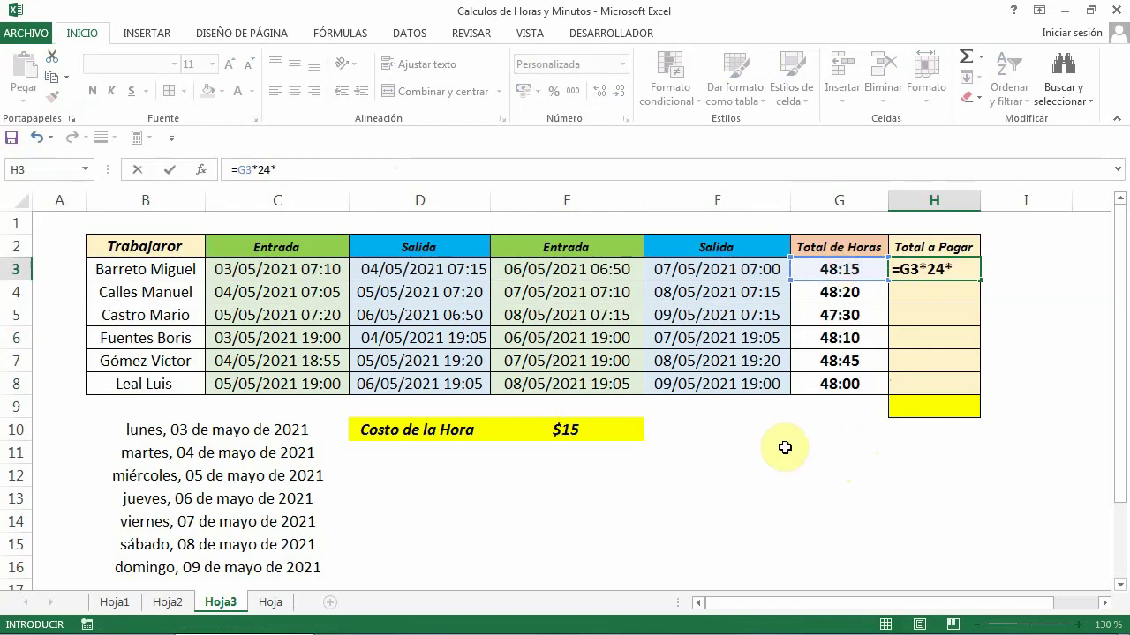
left_click(566, 429)
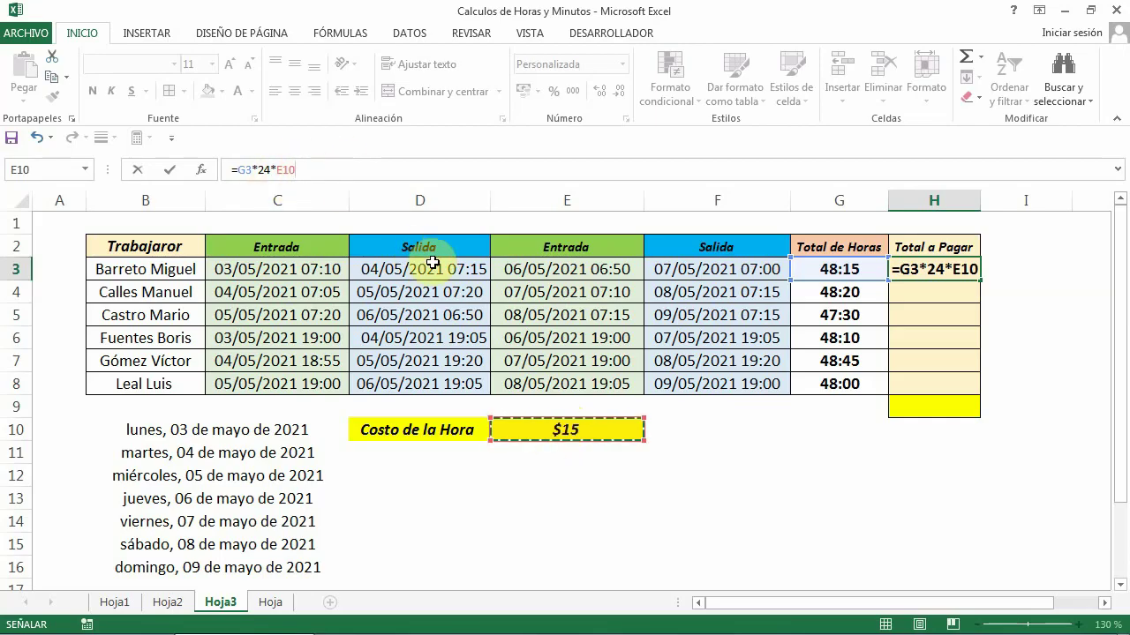
key("F4")
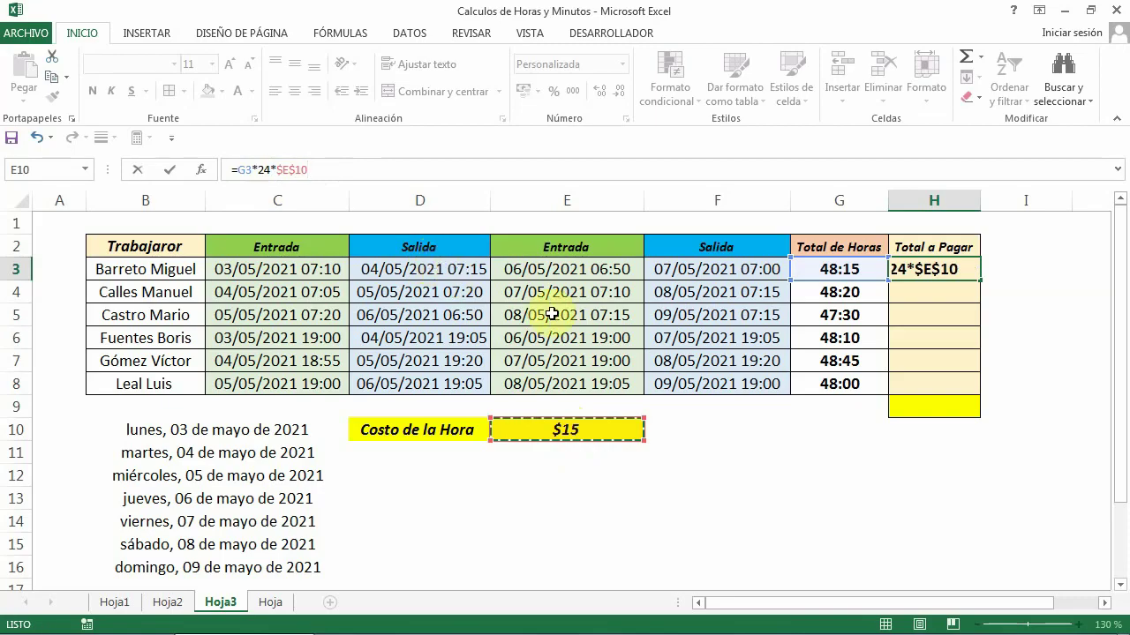
key("Return")
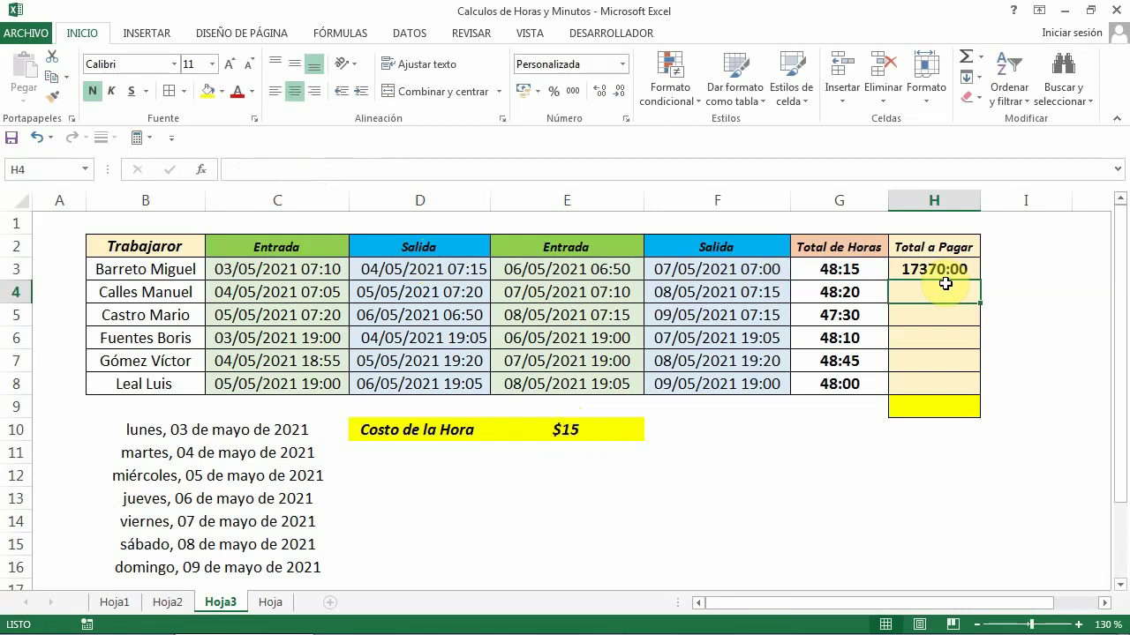
left_click(930, 267)
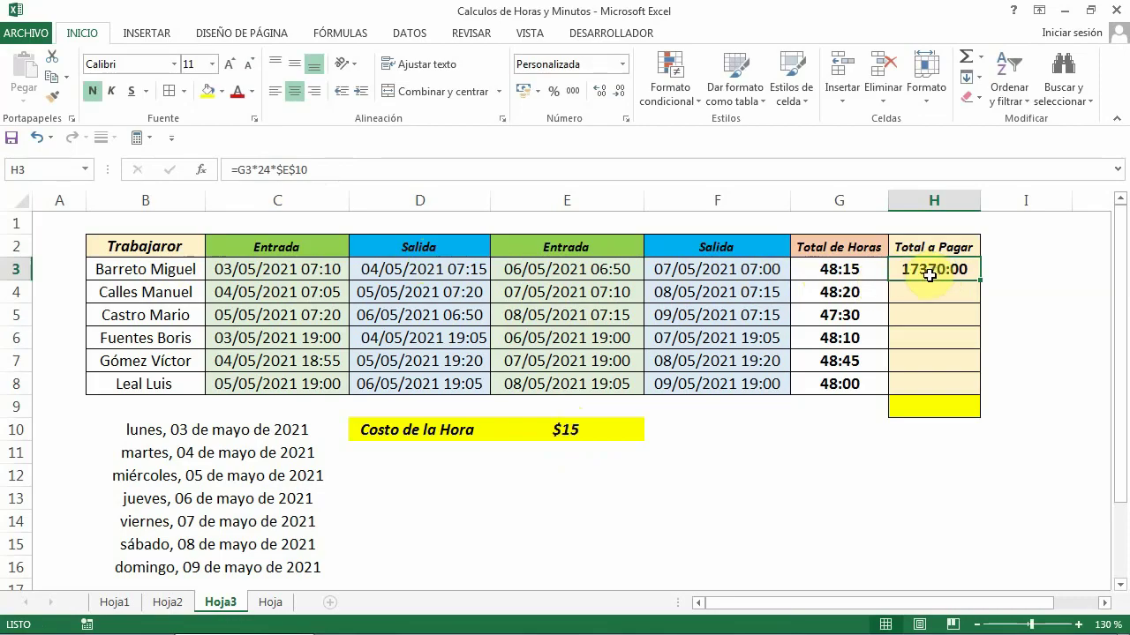
Format H3 as Número and fill the pay formula down to H8, showing 723,75 to 720,00.
left_click(623, 66)
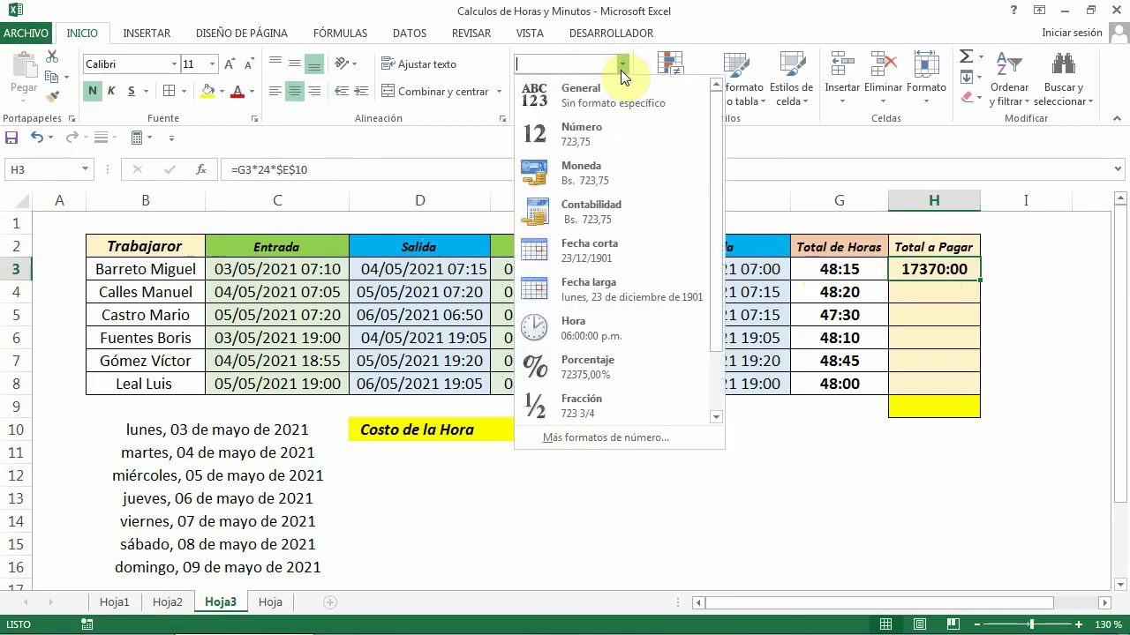
left_click(582, 139)
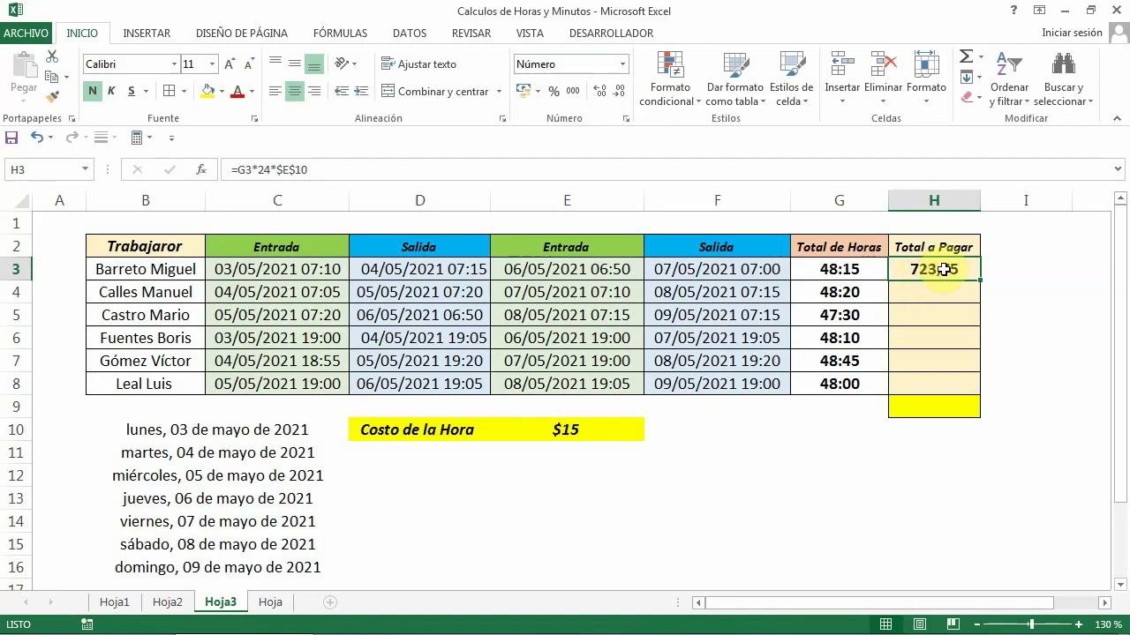
left_click_drag(982, 280, 959, 465)
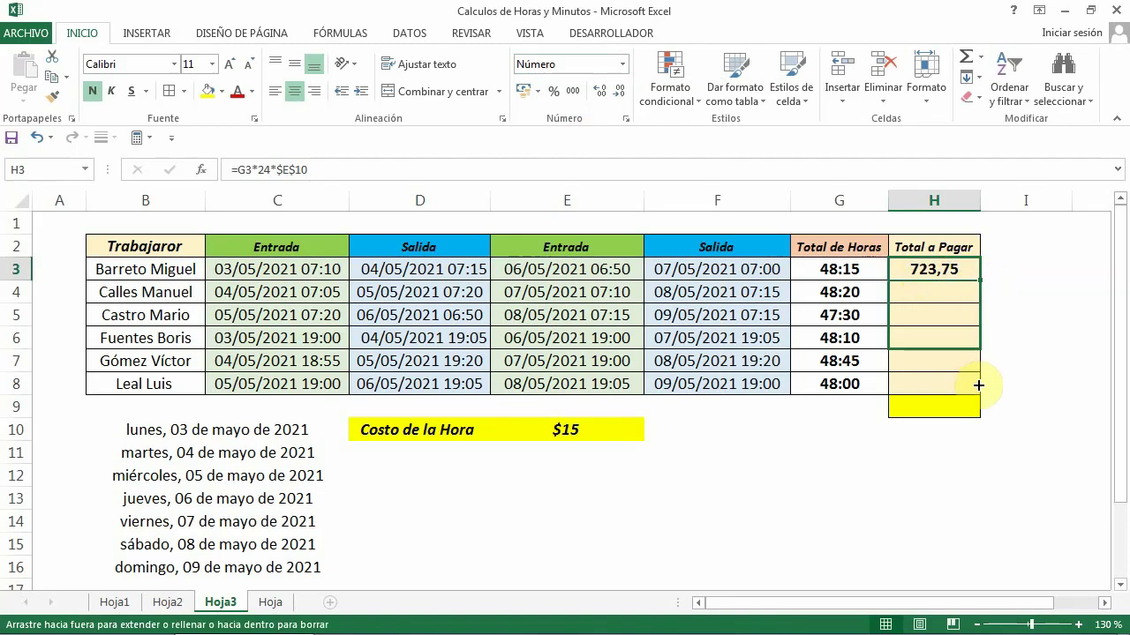
left_click(958, 464)
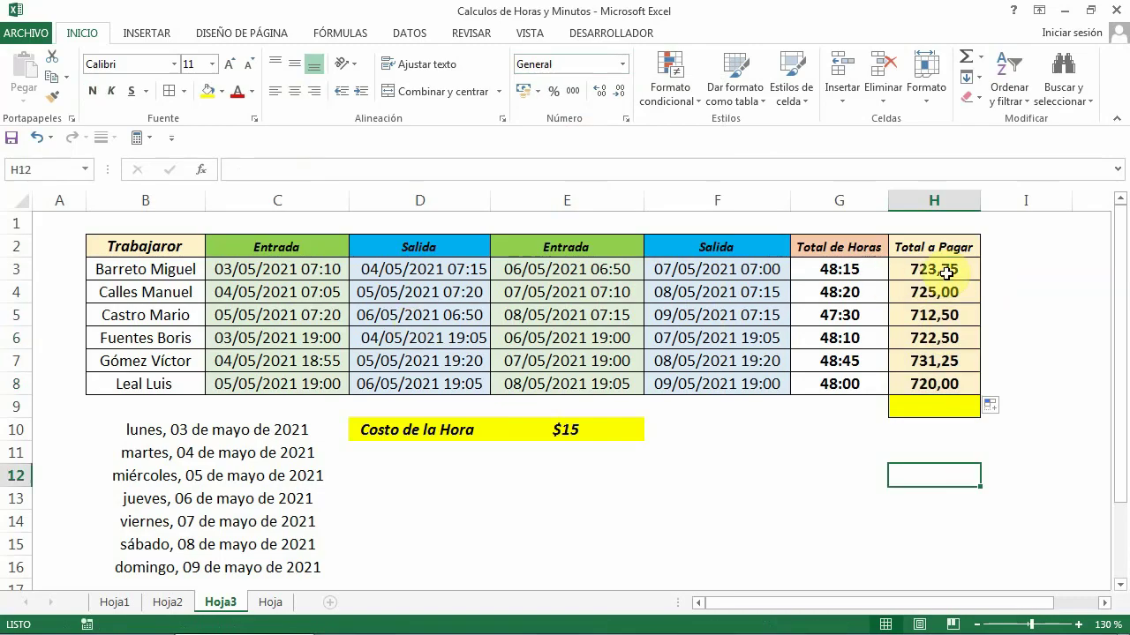
left_click_drag(937, 266, 943, 392)
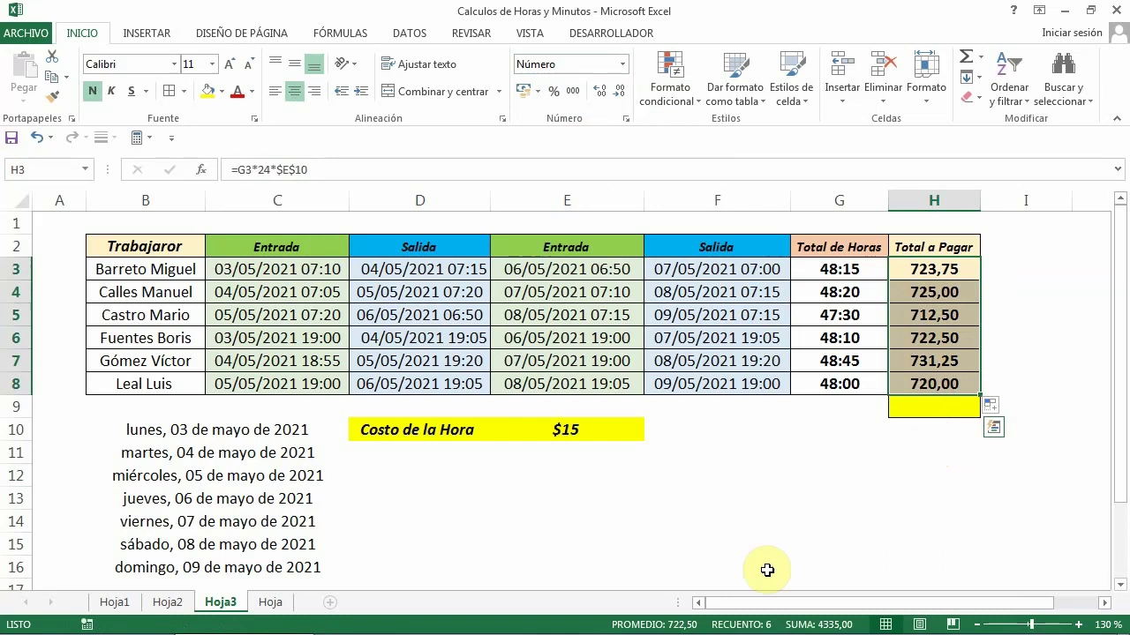
Apply Moneda format with the $ Español (Estados Unidos) symbol to H3:H8, e.g. $723,75.
left_click(622, 63)
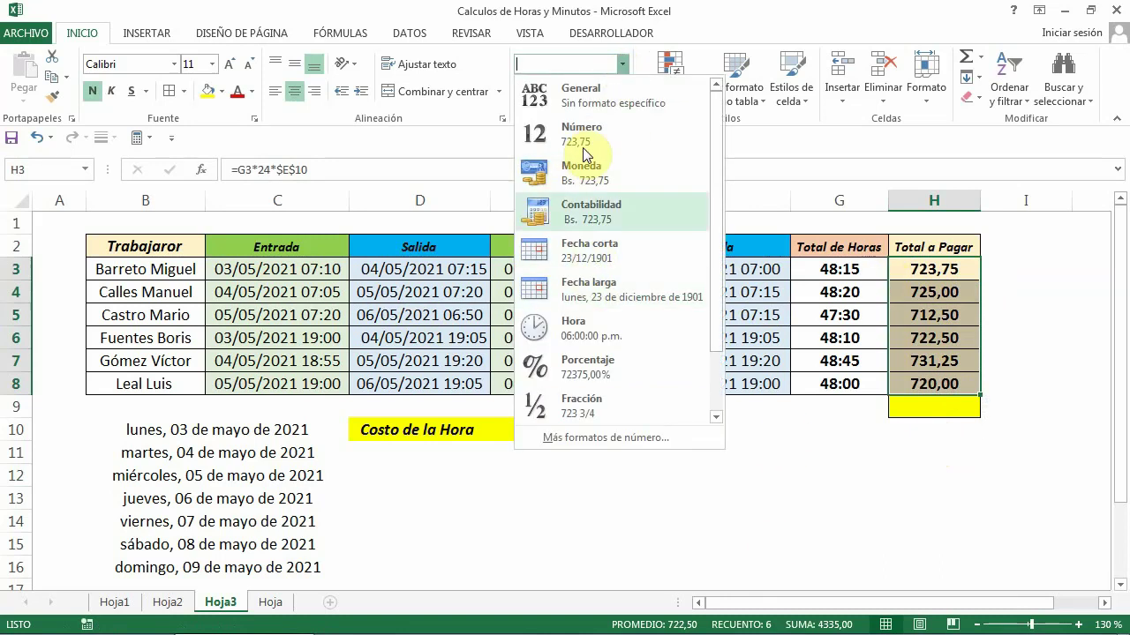
left_click(573, 170)
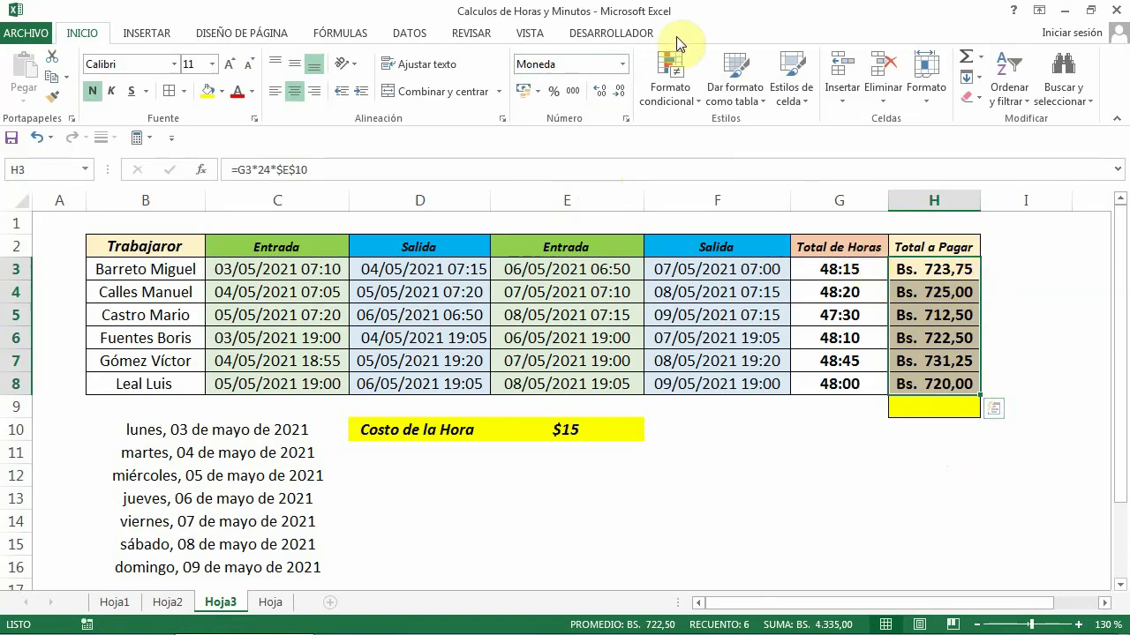
left_click(623, 64)
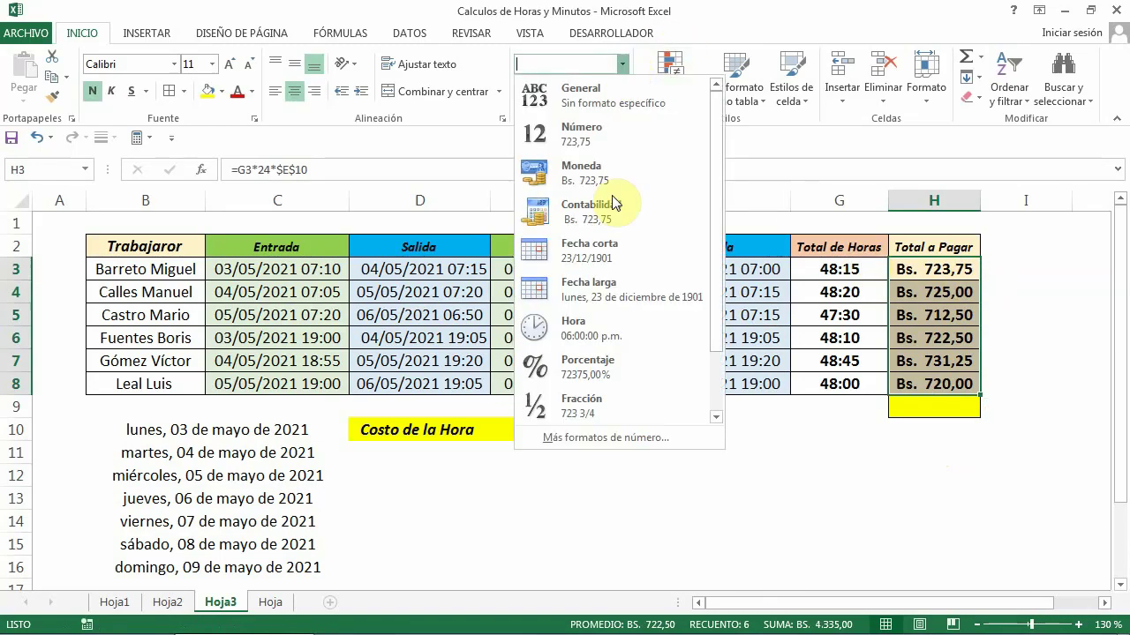
left_click(575, 438)
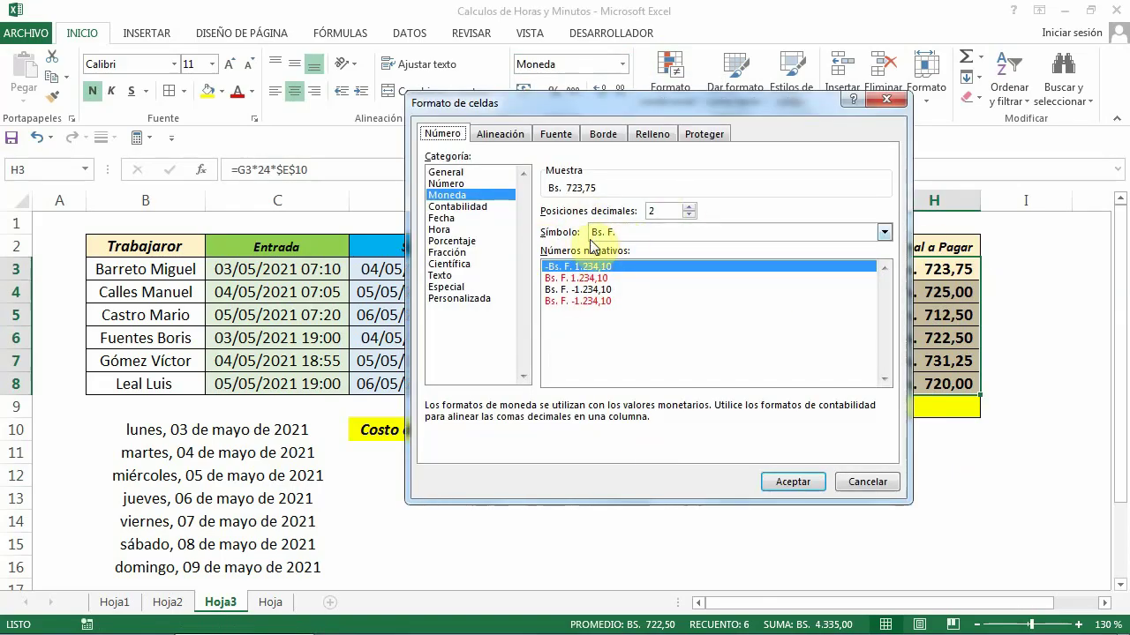
left_click(885, 233)
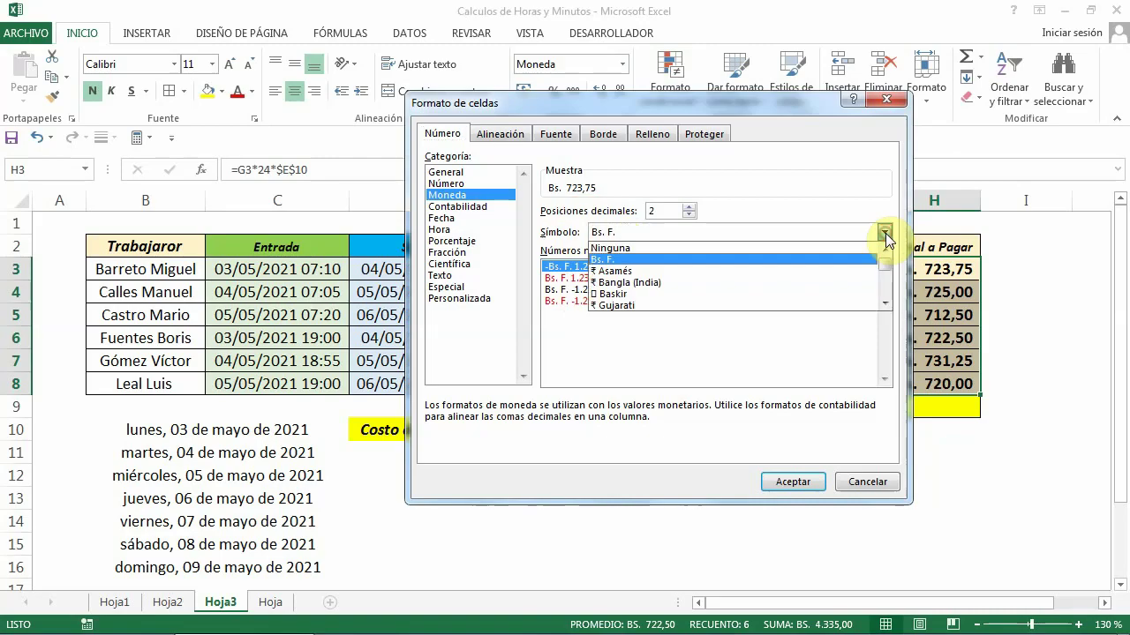
left_click(883, 305)
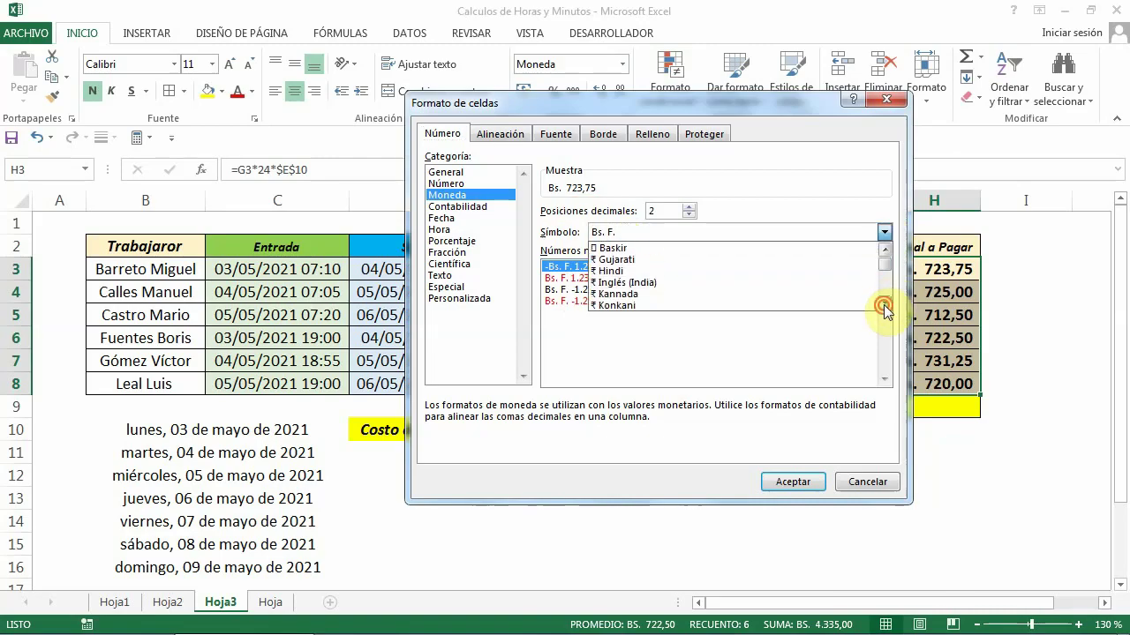
left_click_drag(883, 303, 883, 304)
left_click(701, 284)
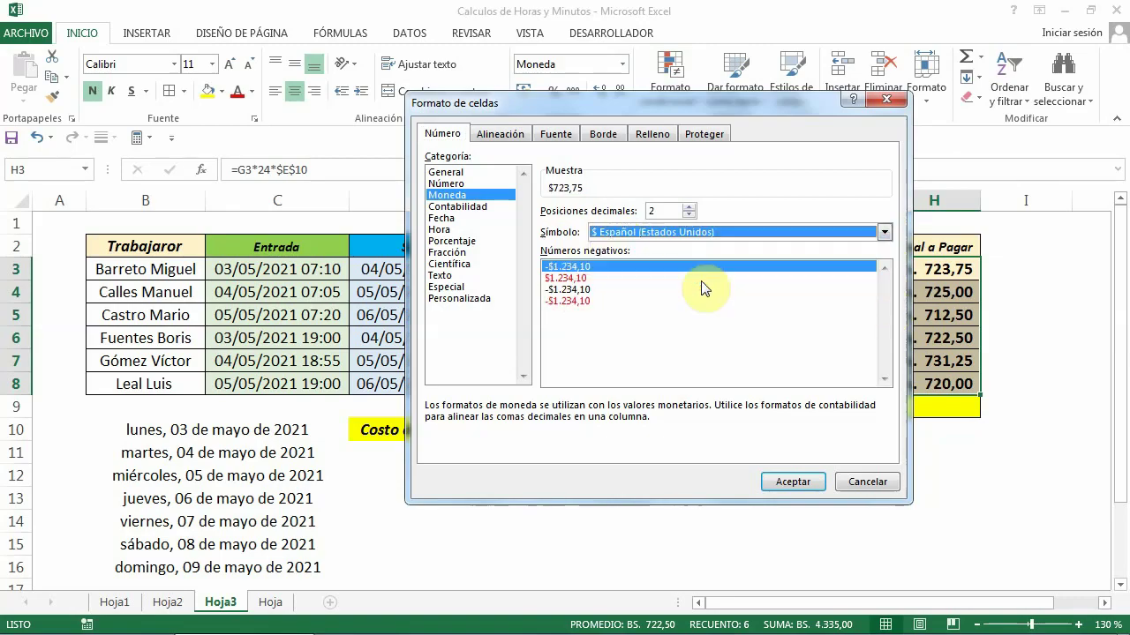
left_click(798, 482)
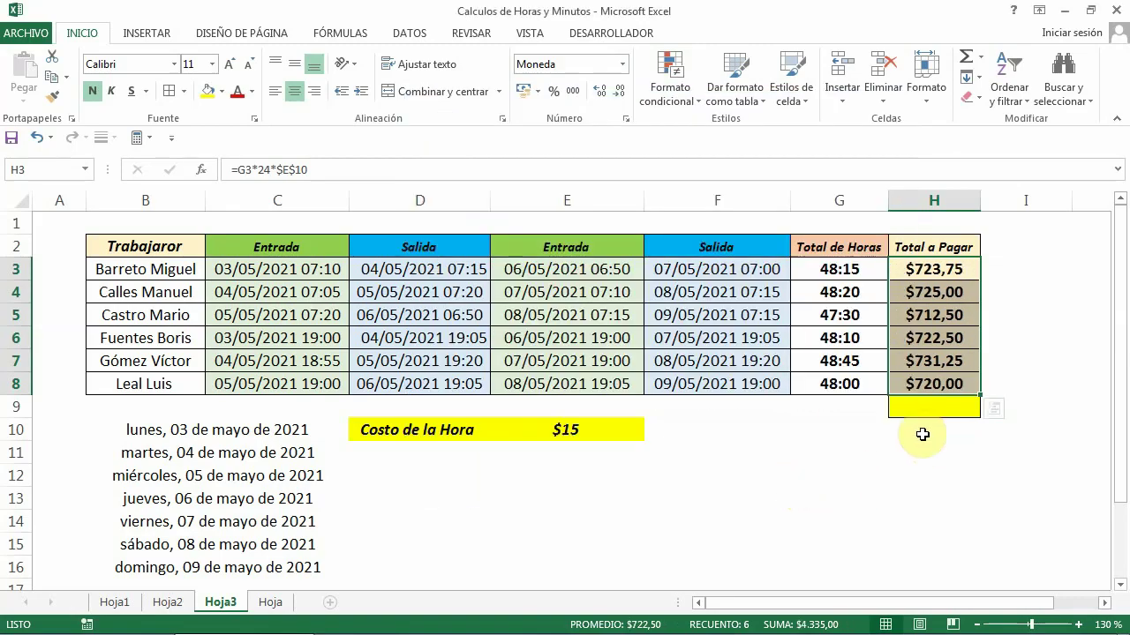
left_click_drag(924, 433, 923, 452)
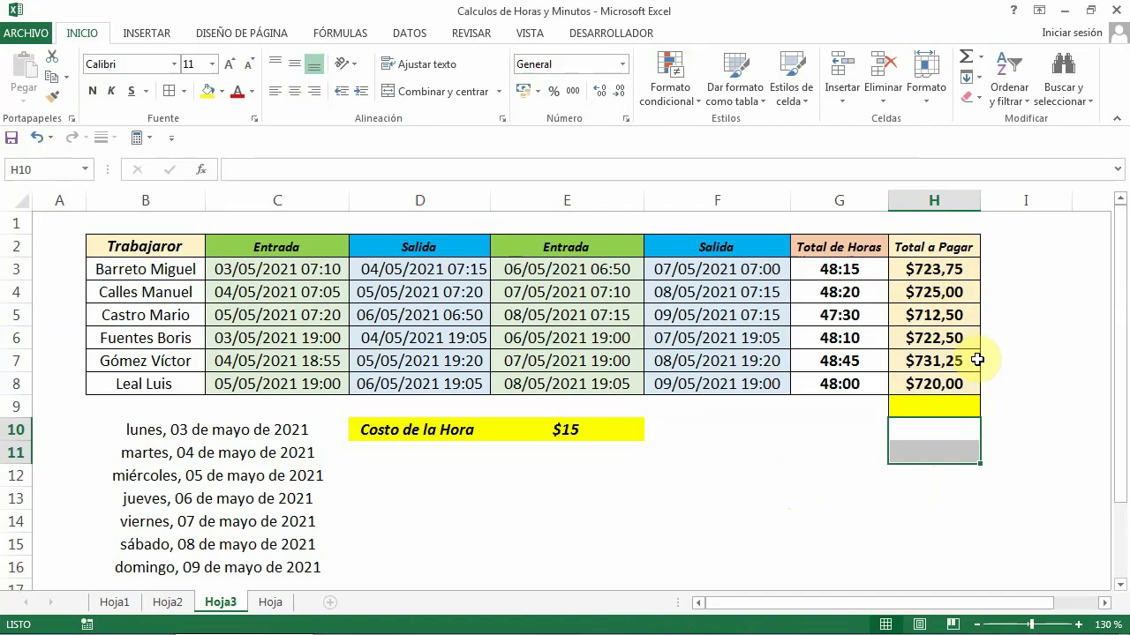
Enter =SUMA(H3:H8) in H9 to total all pay, giving 4335,00.
left_click(931, 407)
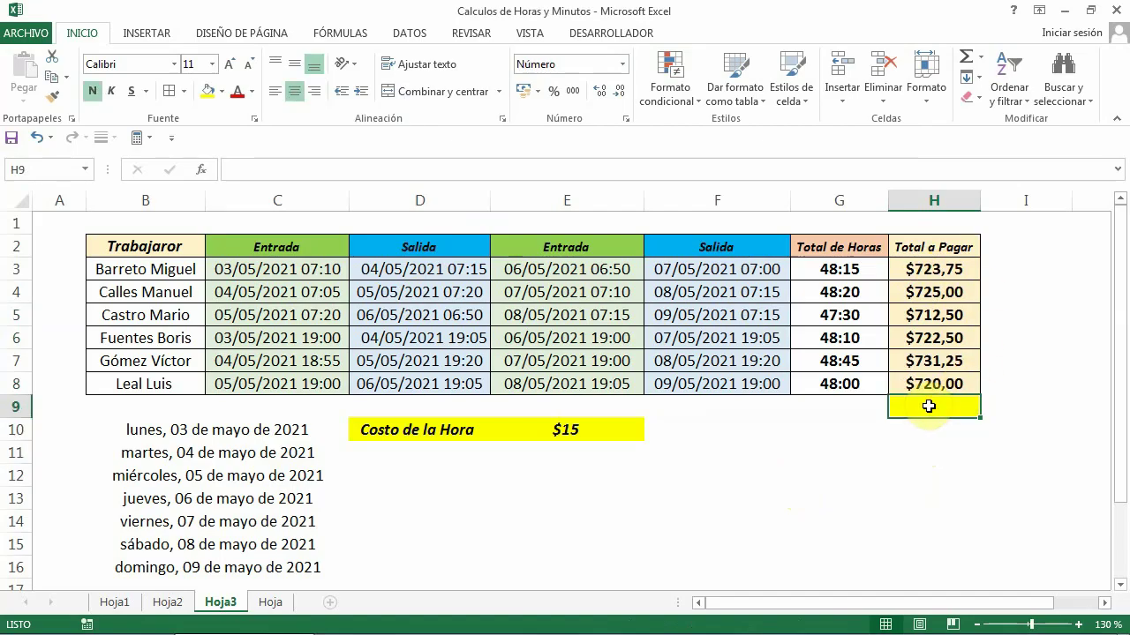
left_click(270, 171)
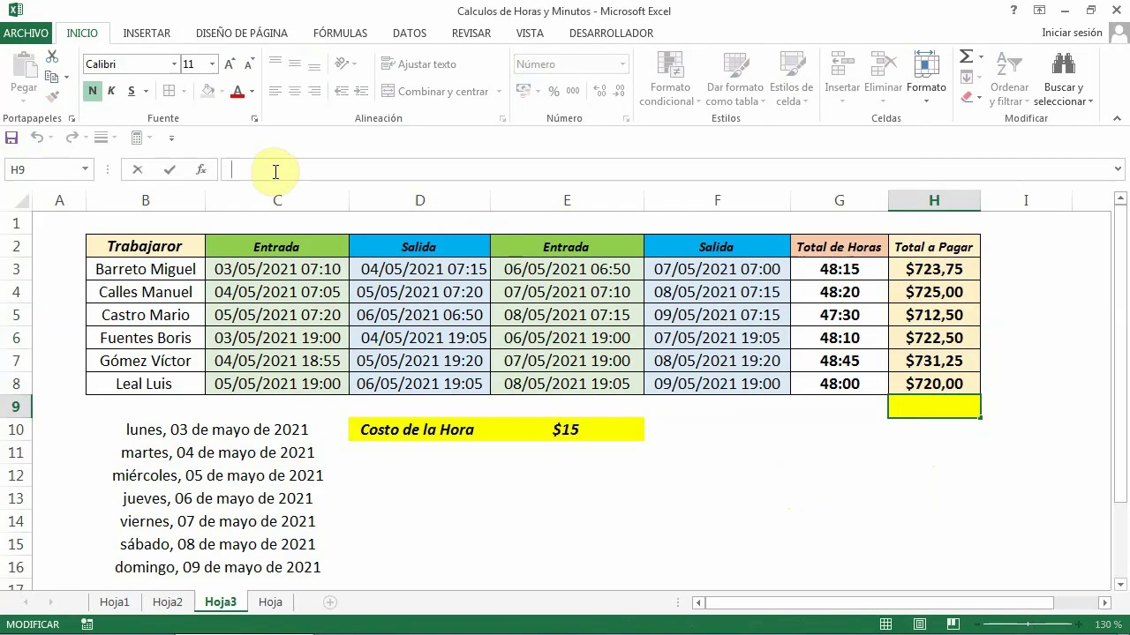
type("=")
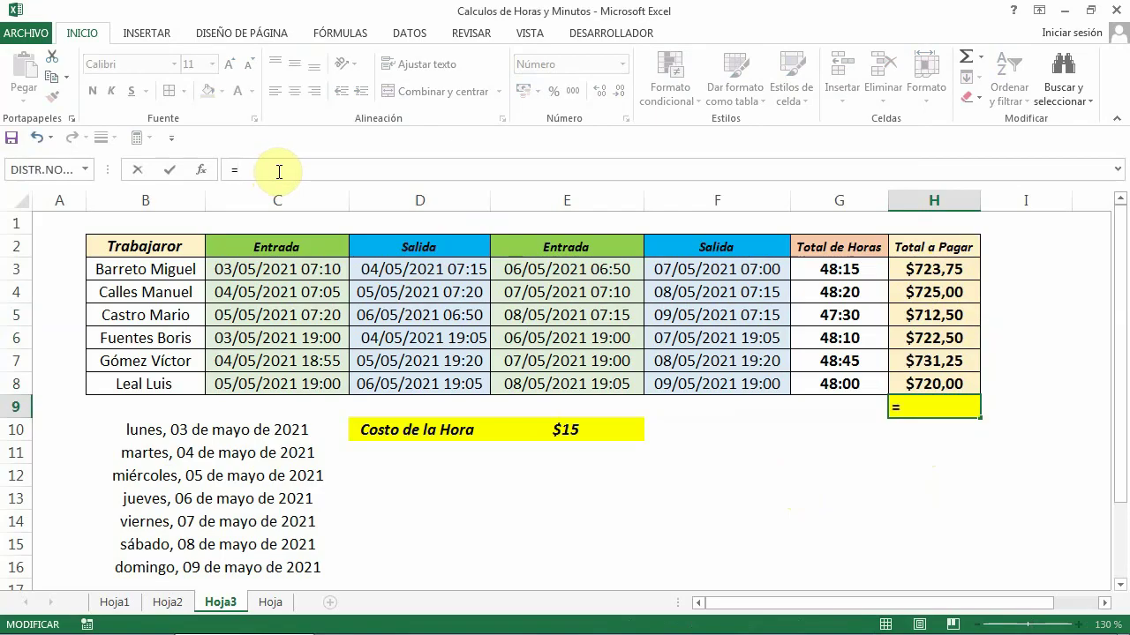
type("suma")
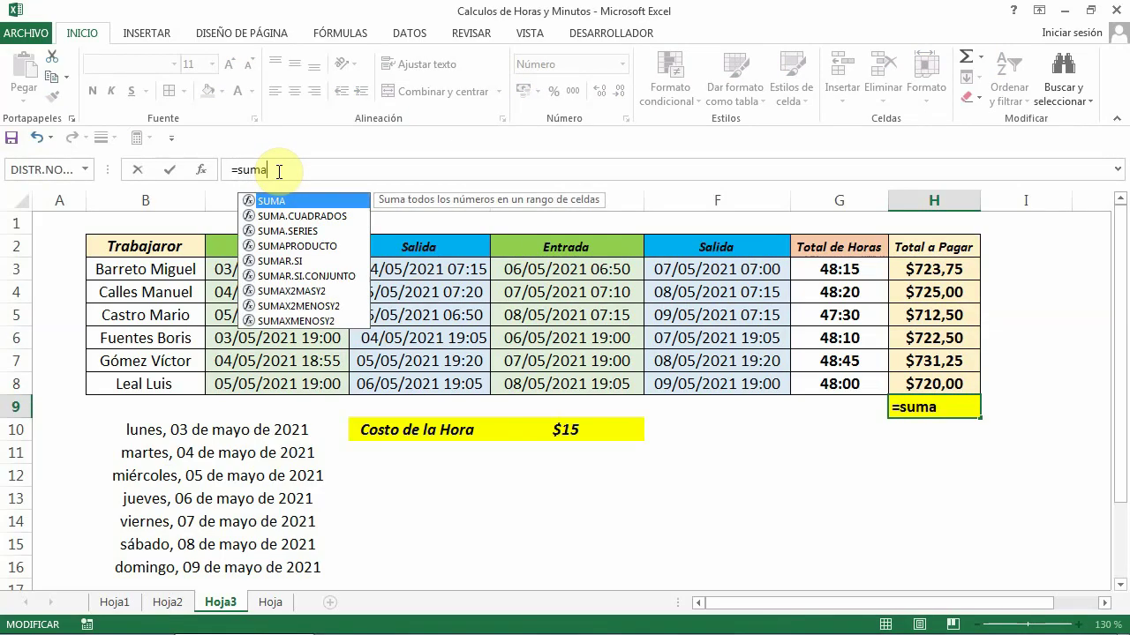
double_click(294, 201)
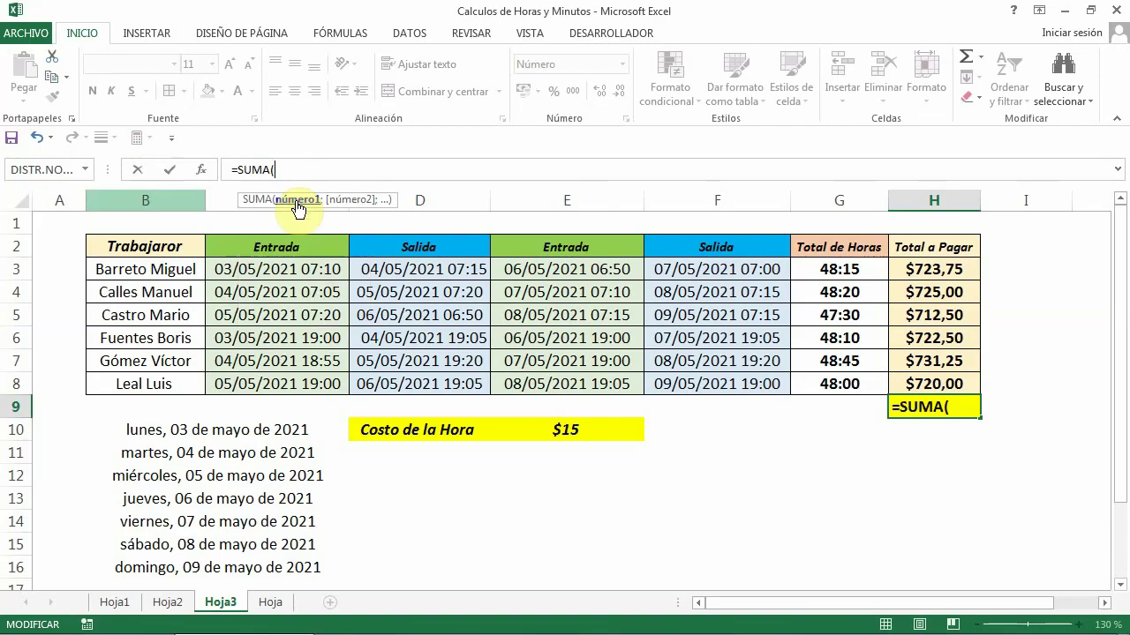
left_click_drag(923, 269, 924, 385)
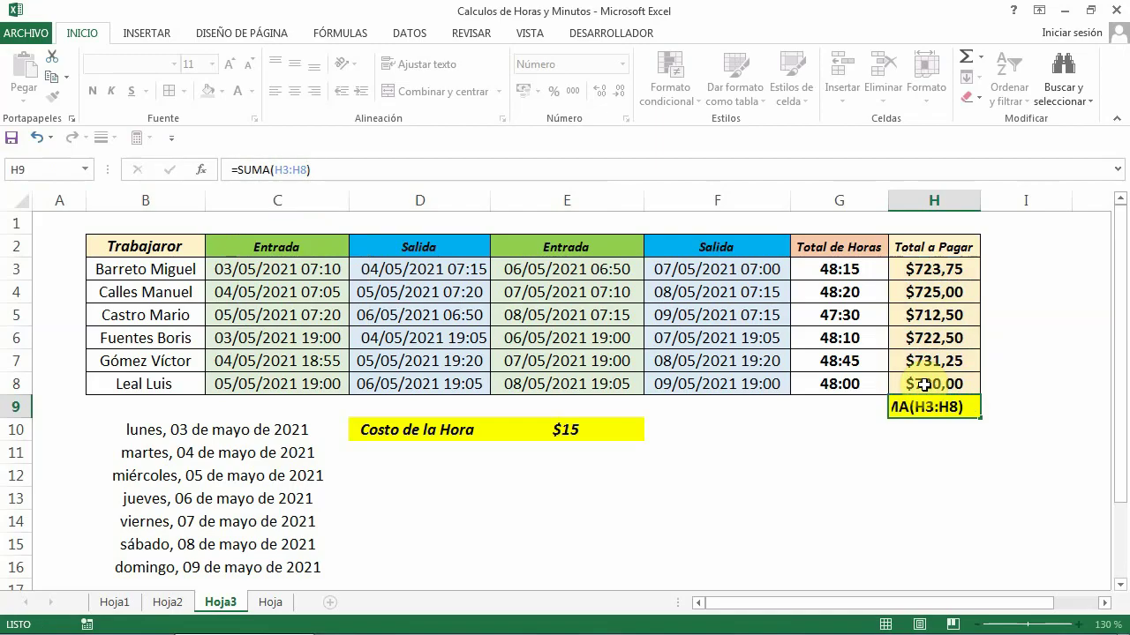
key("Return")
left_click(939, 406)
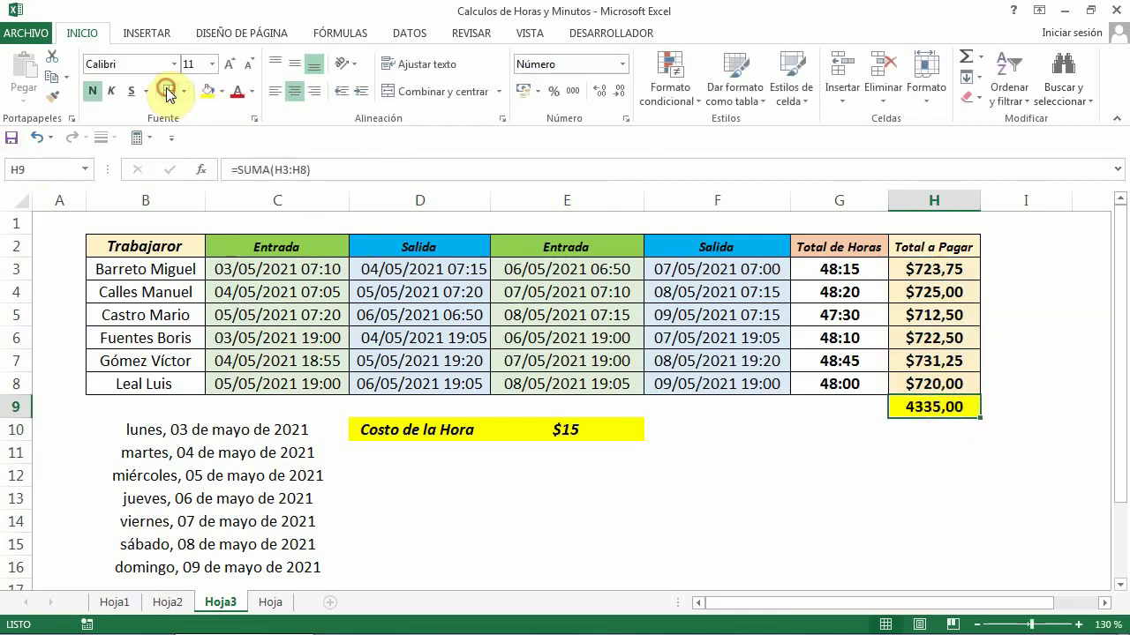
left_click(791, 450)
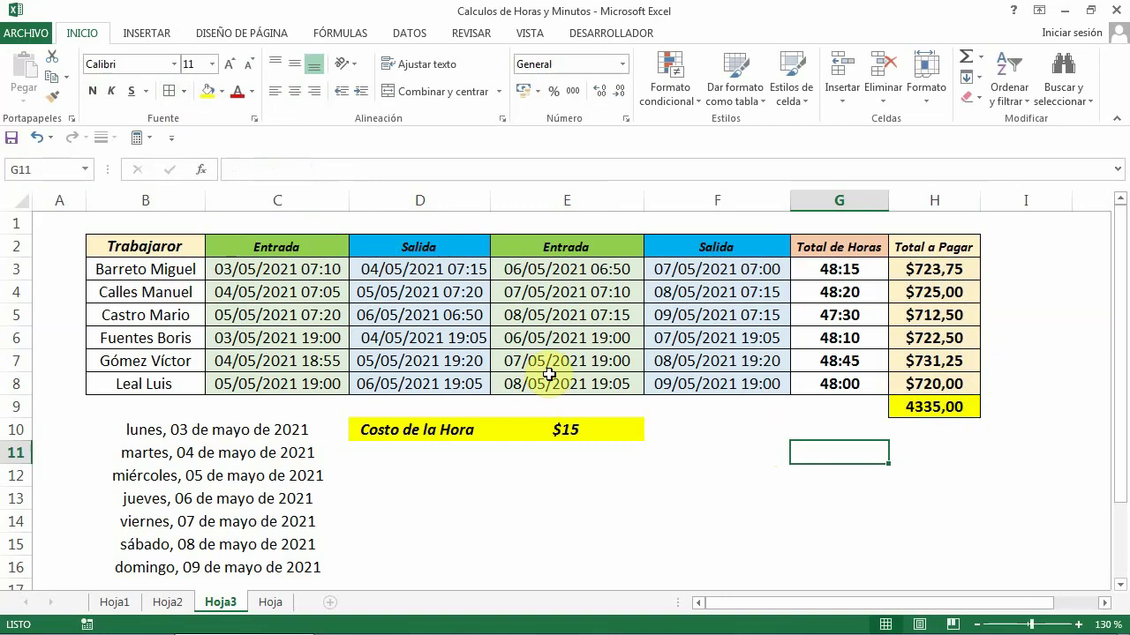